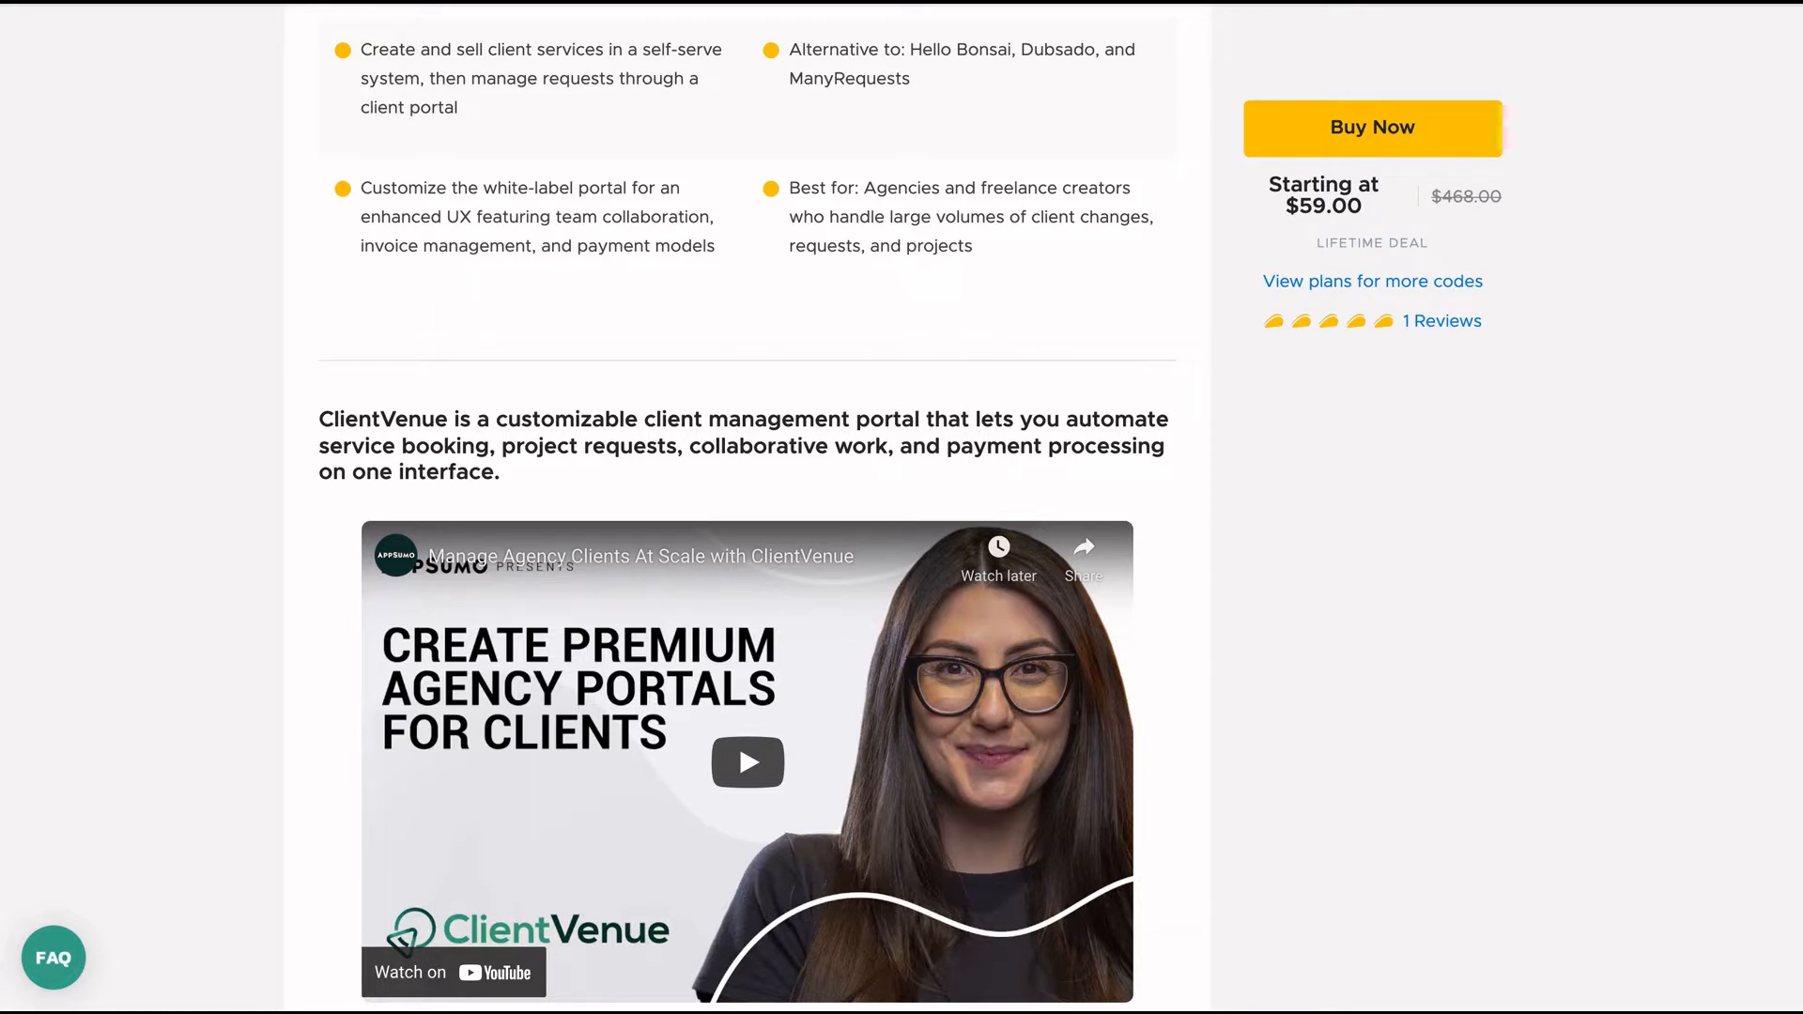
Scroll to the AppSumo pricing cards and set the Multiple plan to 8 codes.
scroll(746, 507, up, 5)
scroll(747, 507, up, 7)
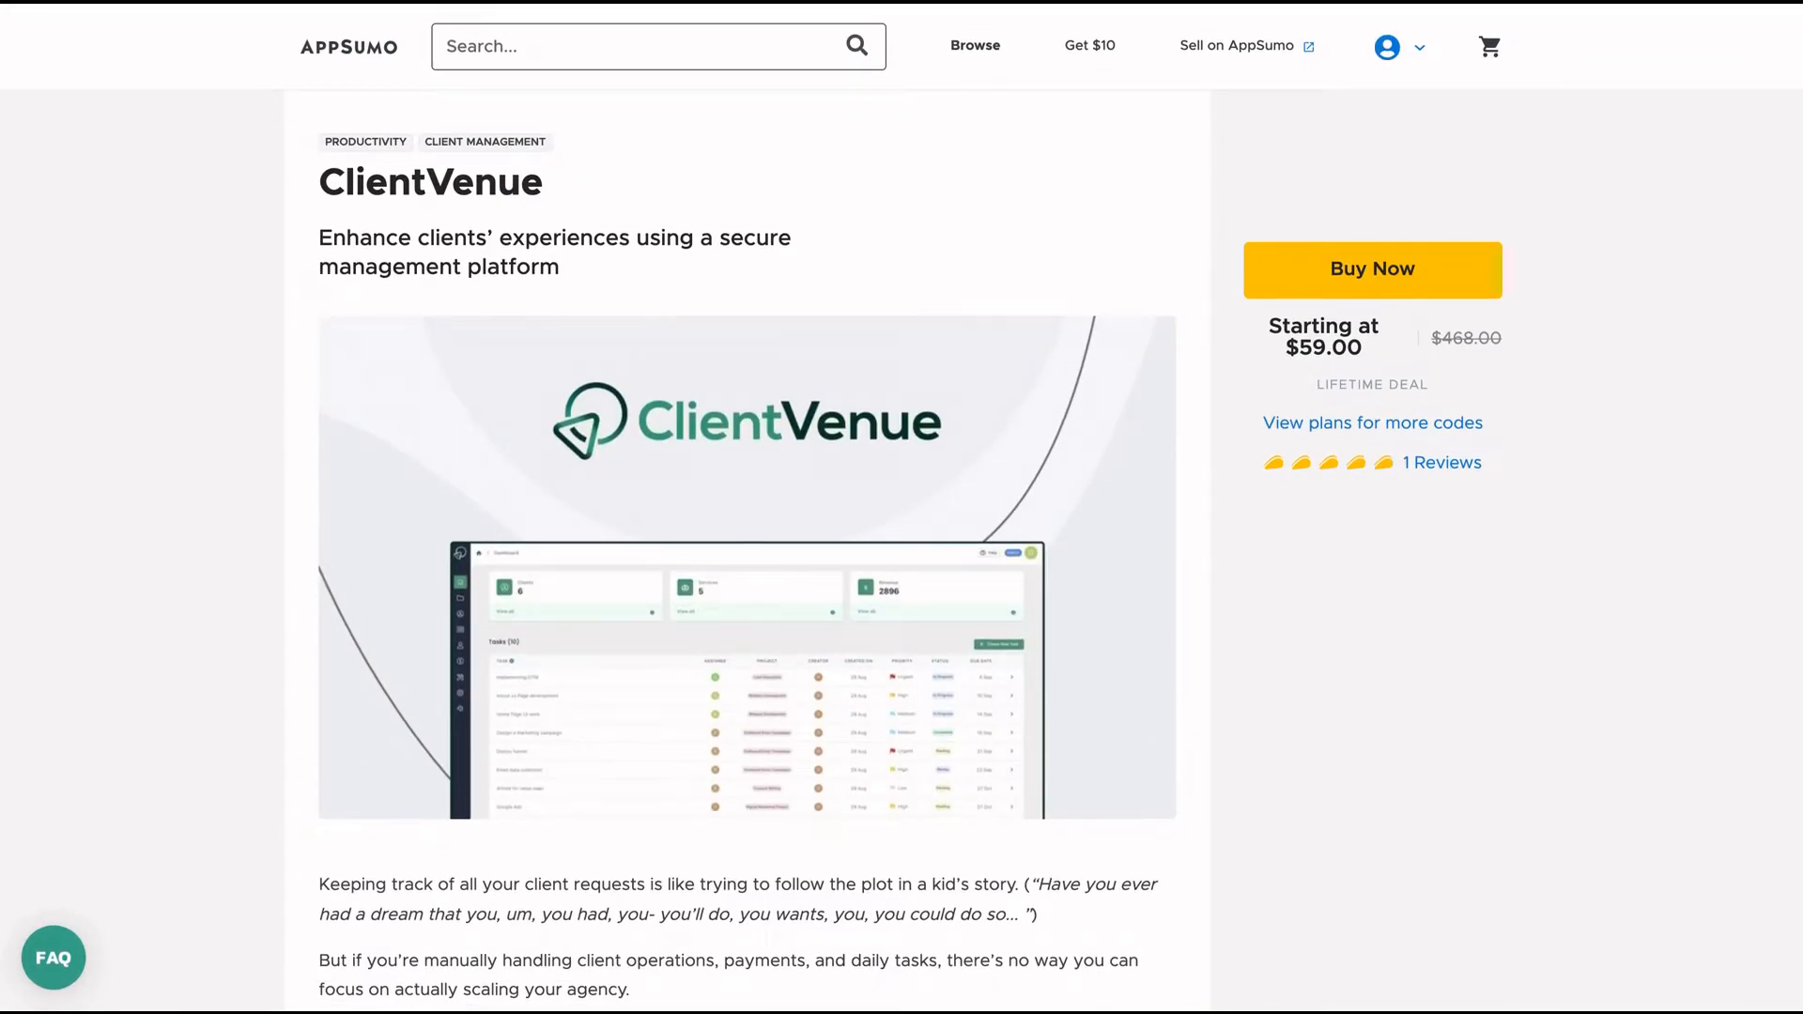
scroll(746, 507, down, 2)
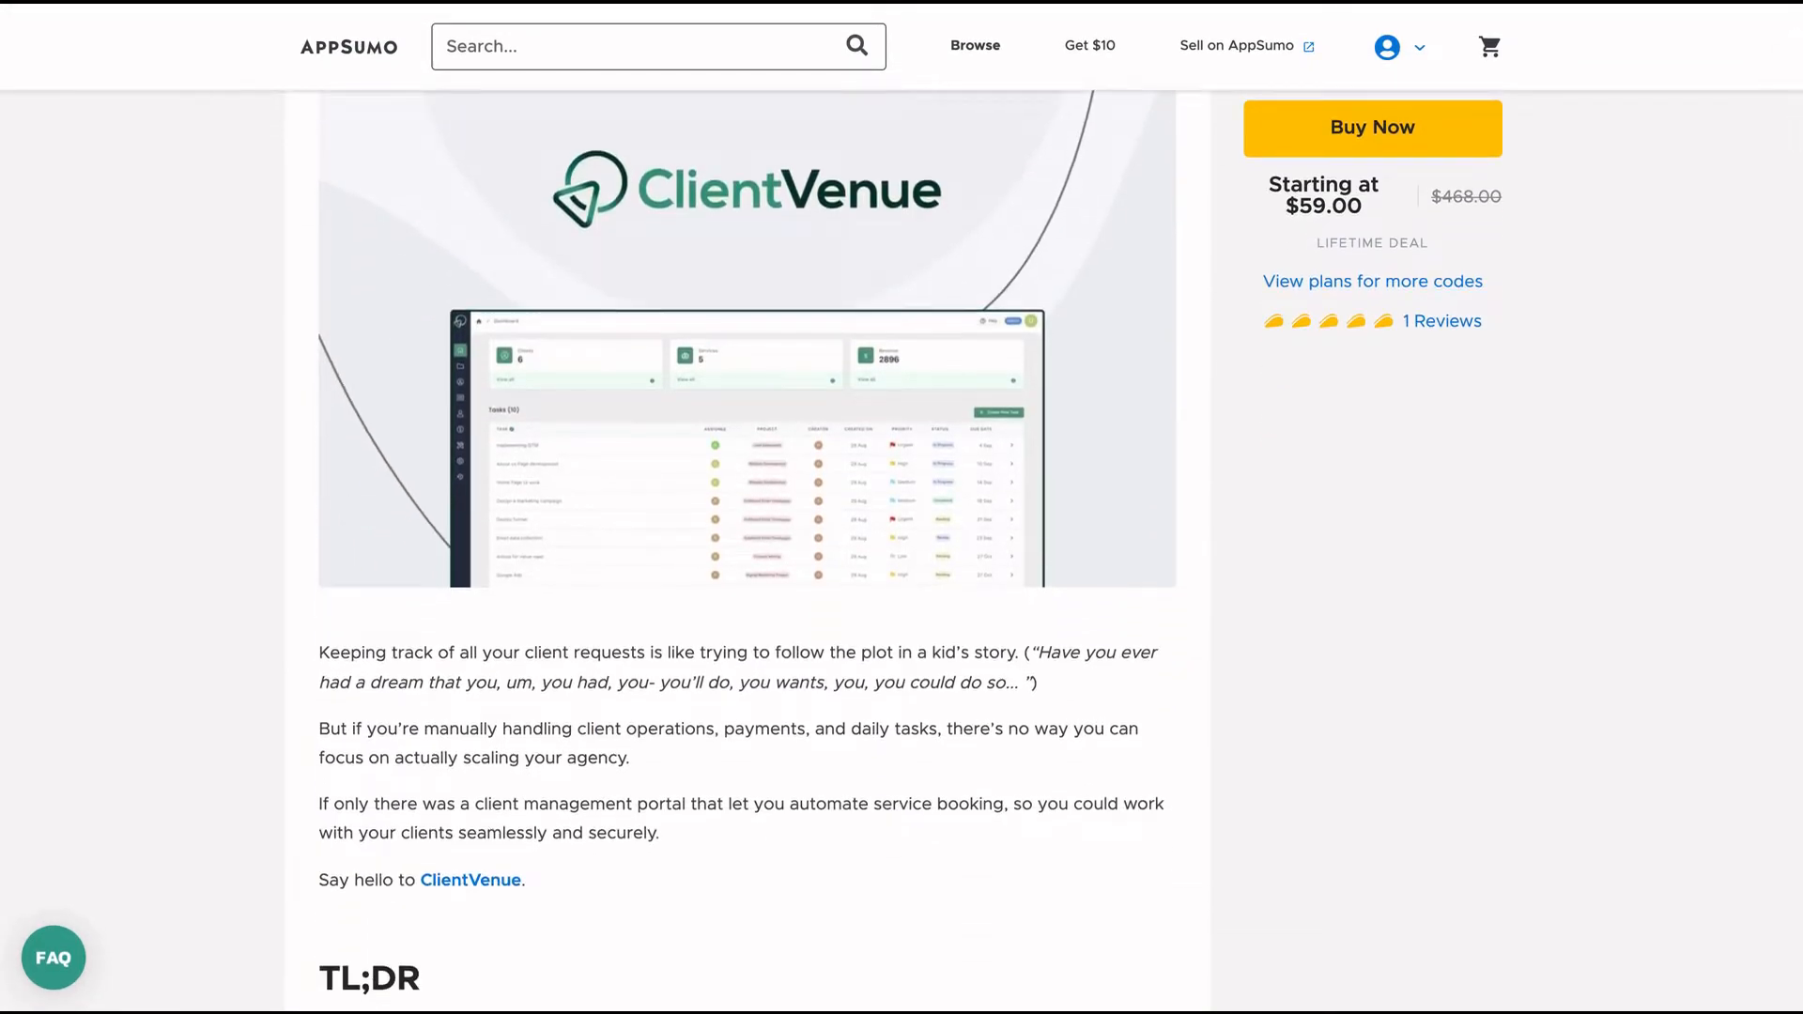
scroll(747, 507, down, 4)
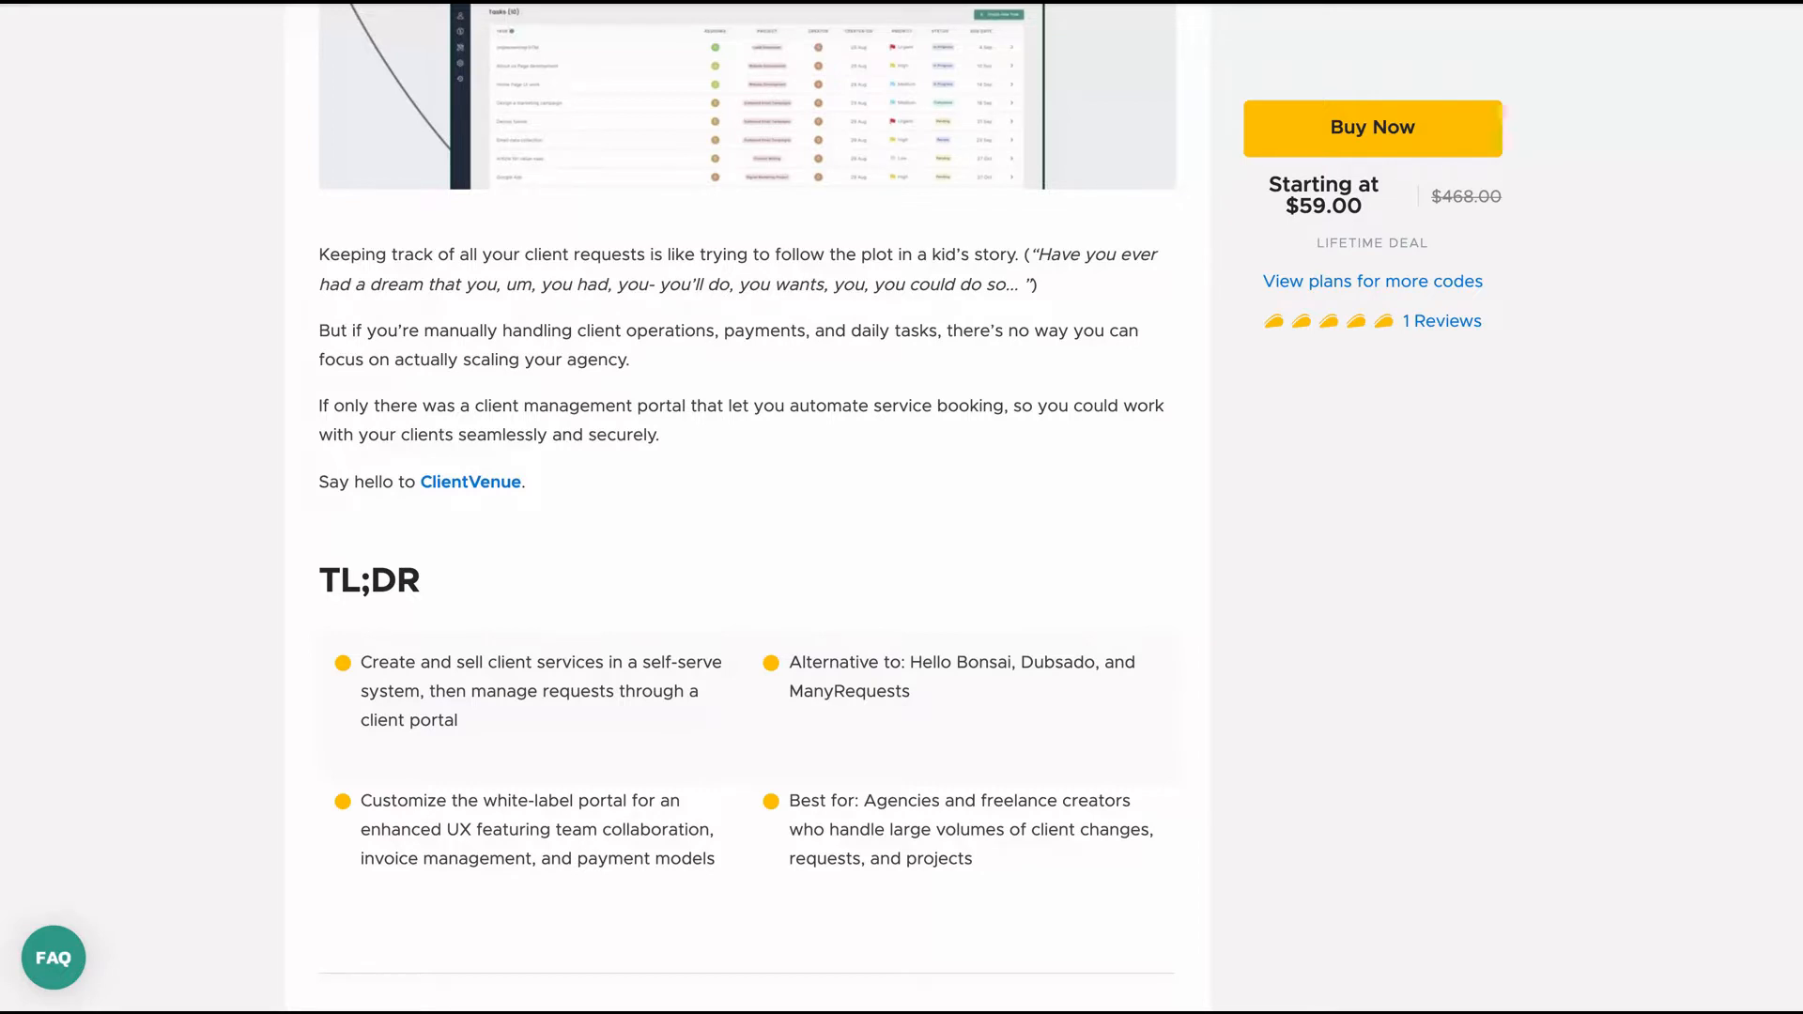
scroll(1141, 521, down, 20)
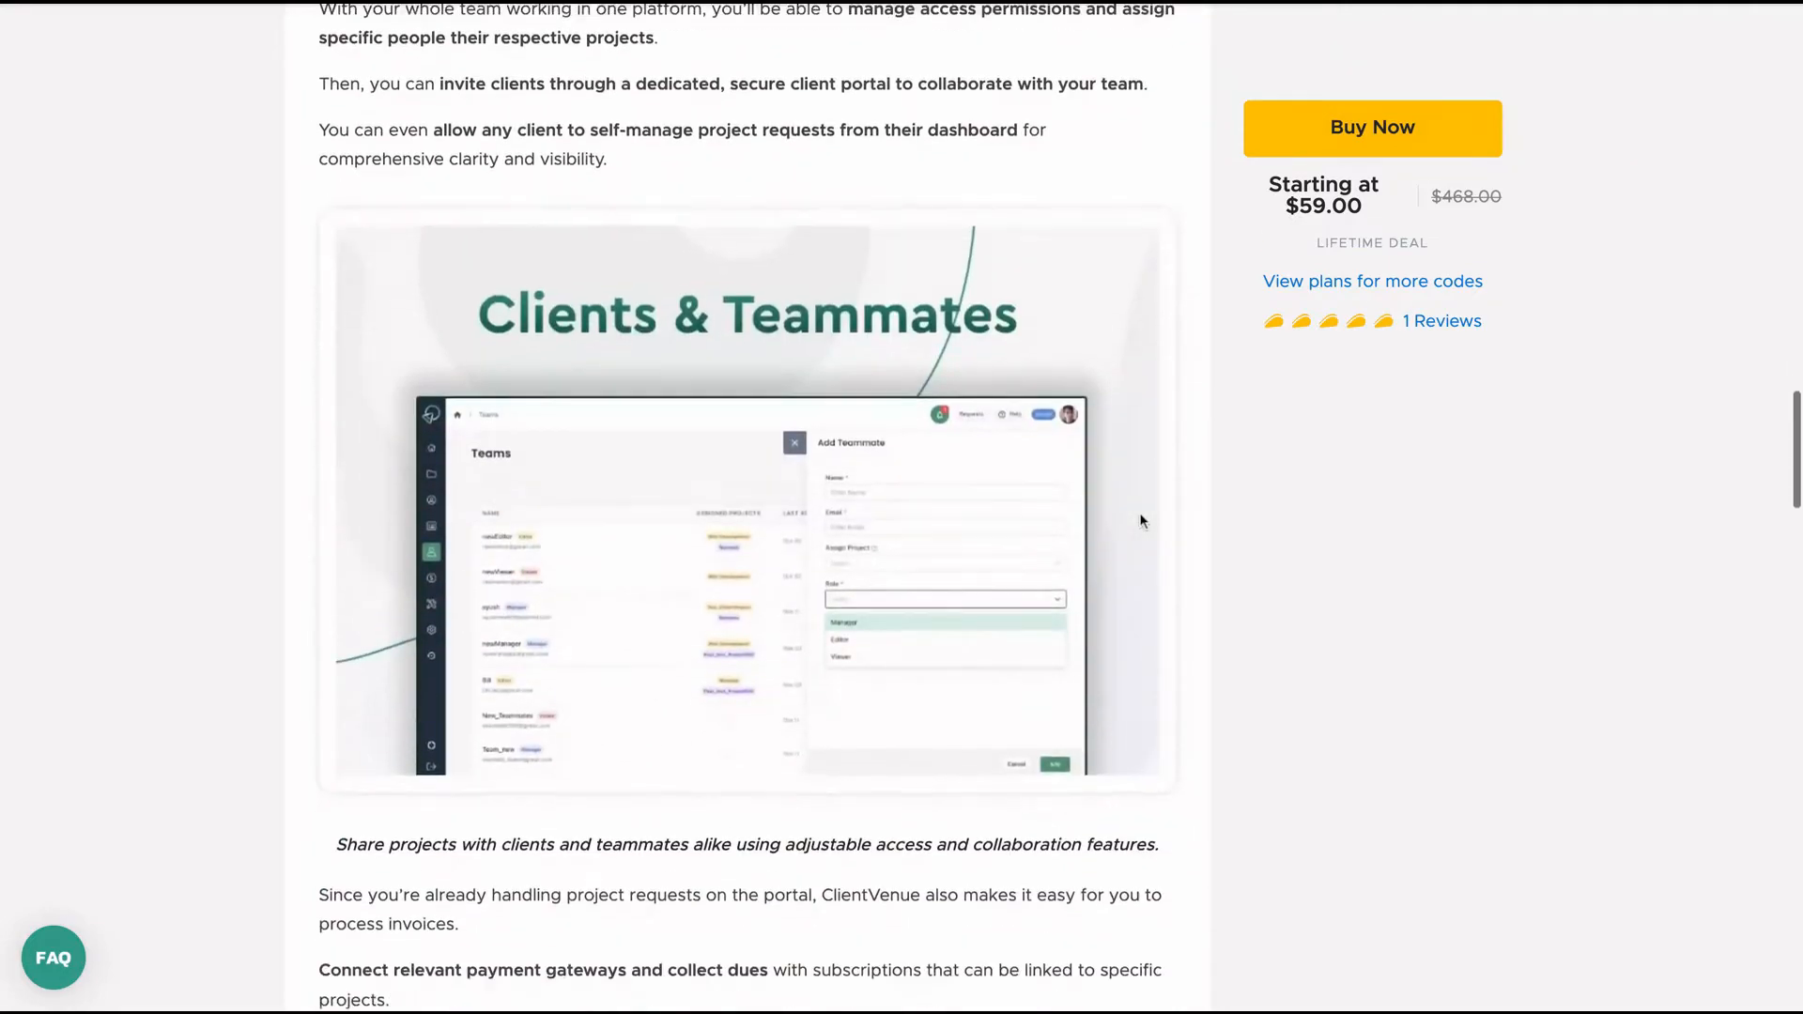
scroll(1141, 521, down, 10)
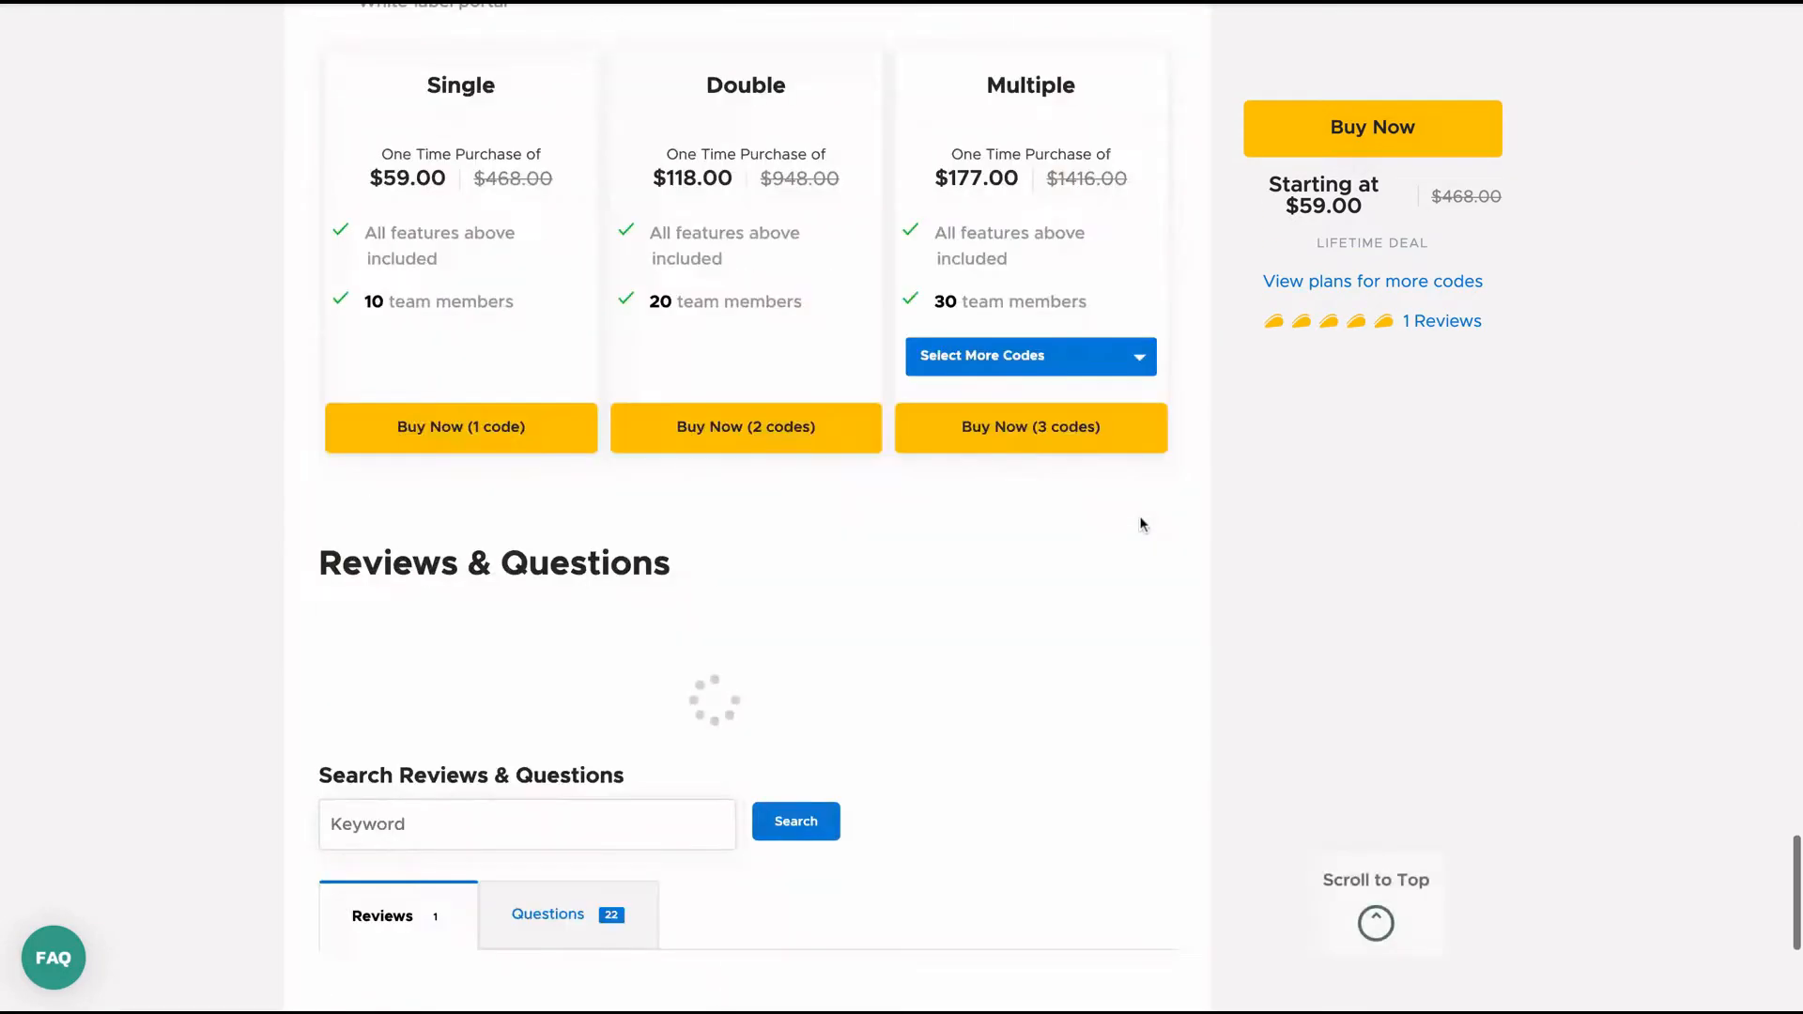
scroll(1138, 520, up, 3)
click(1006, 626)
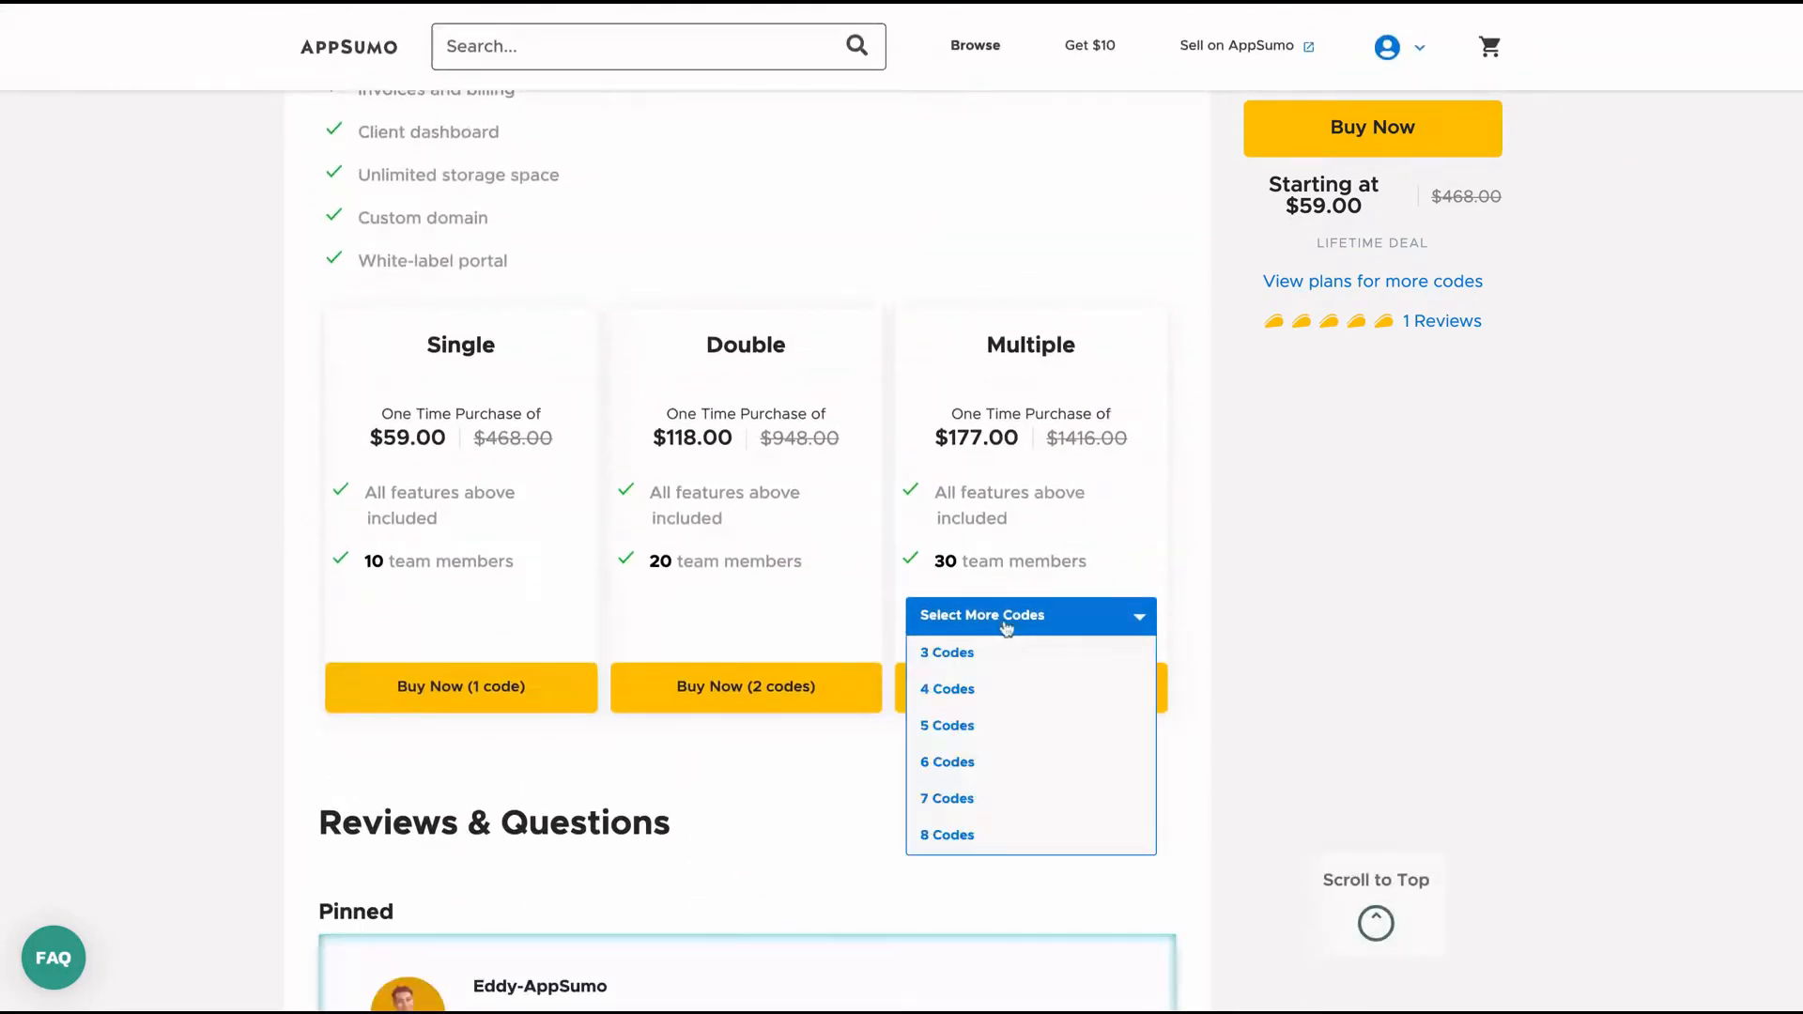
click(995, 840)
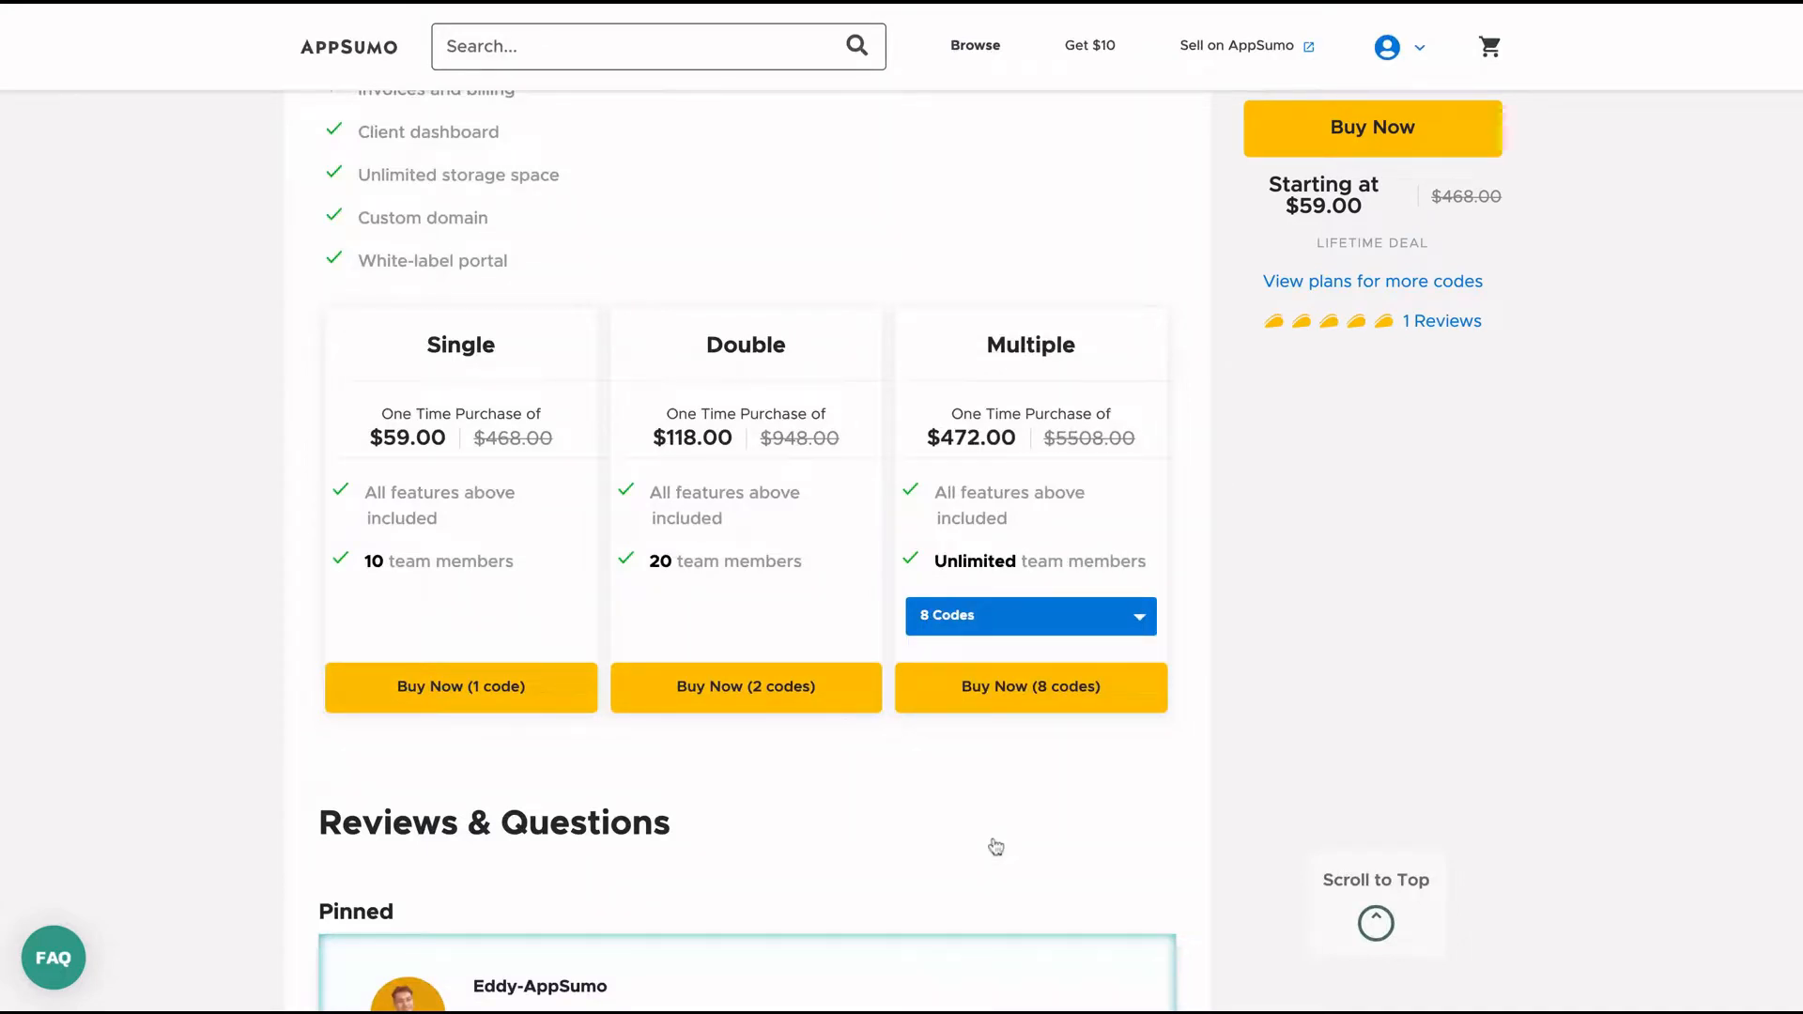
Try 3 codes and then 4 codes on the Multiple plan.
scroll(996, 847, up, 1)
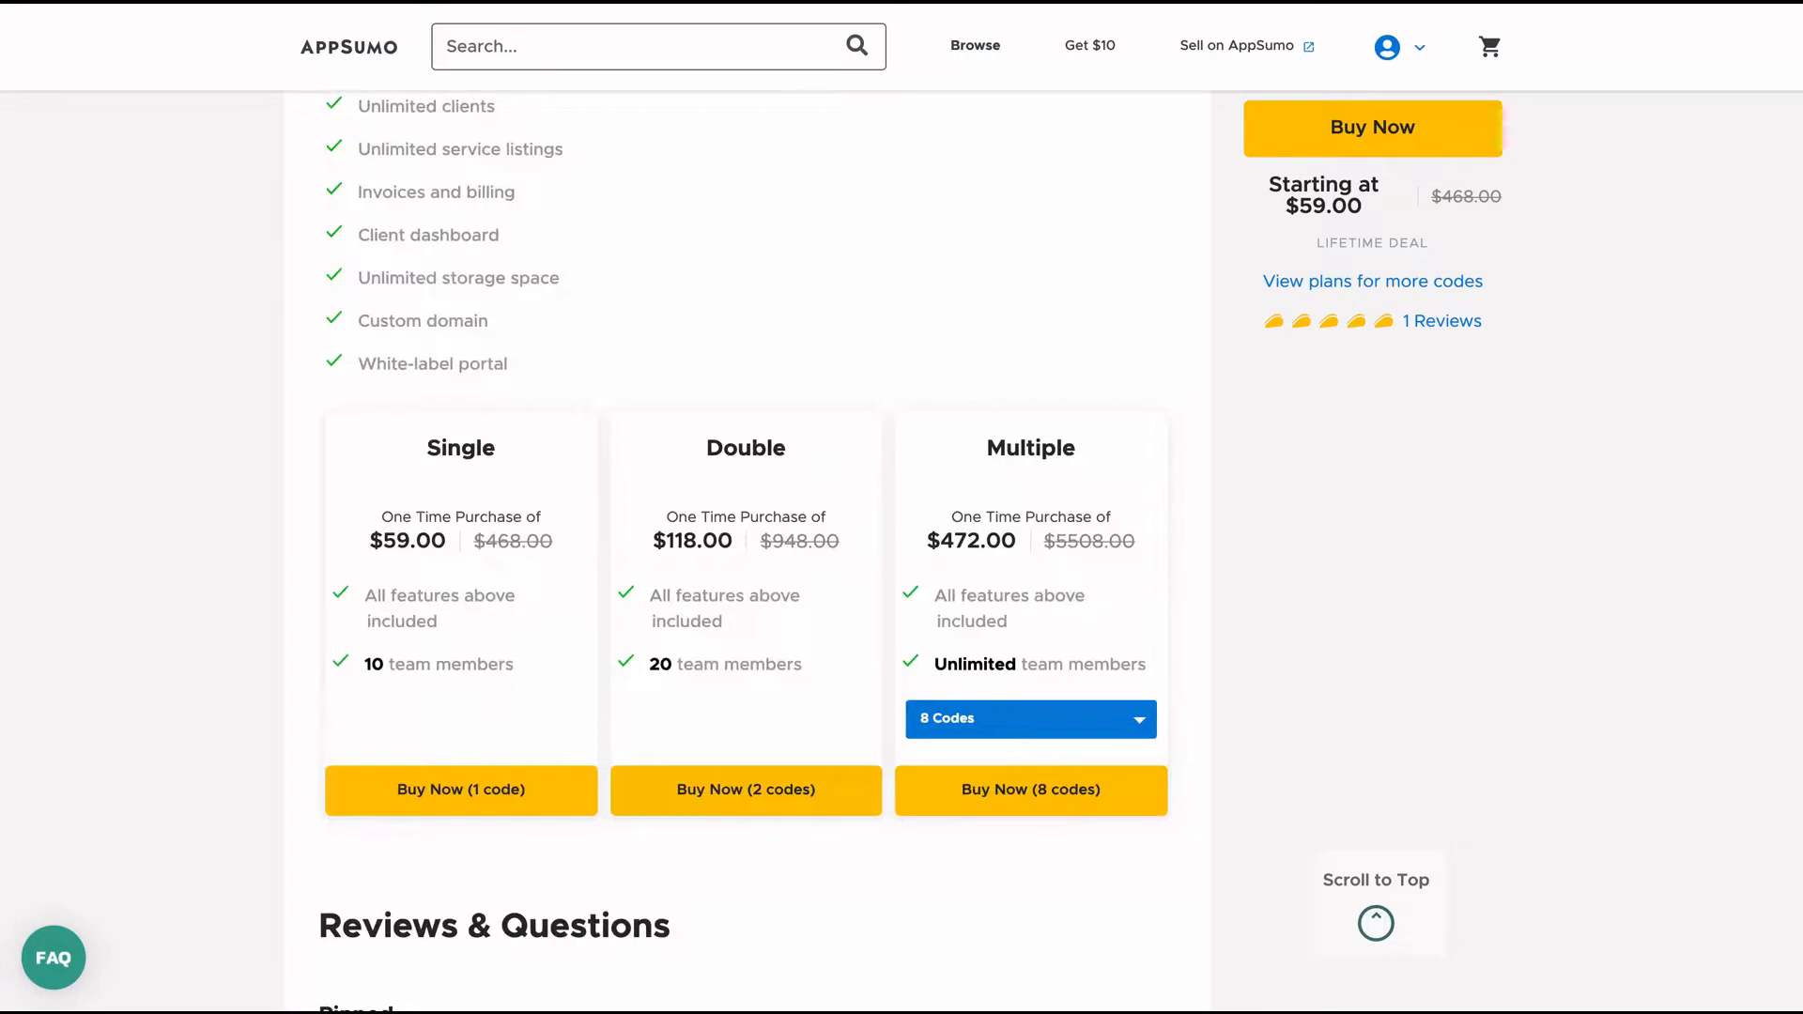
click(1108, 733)
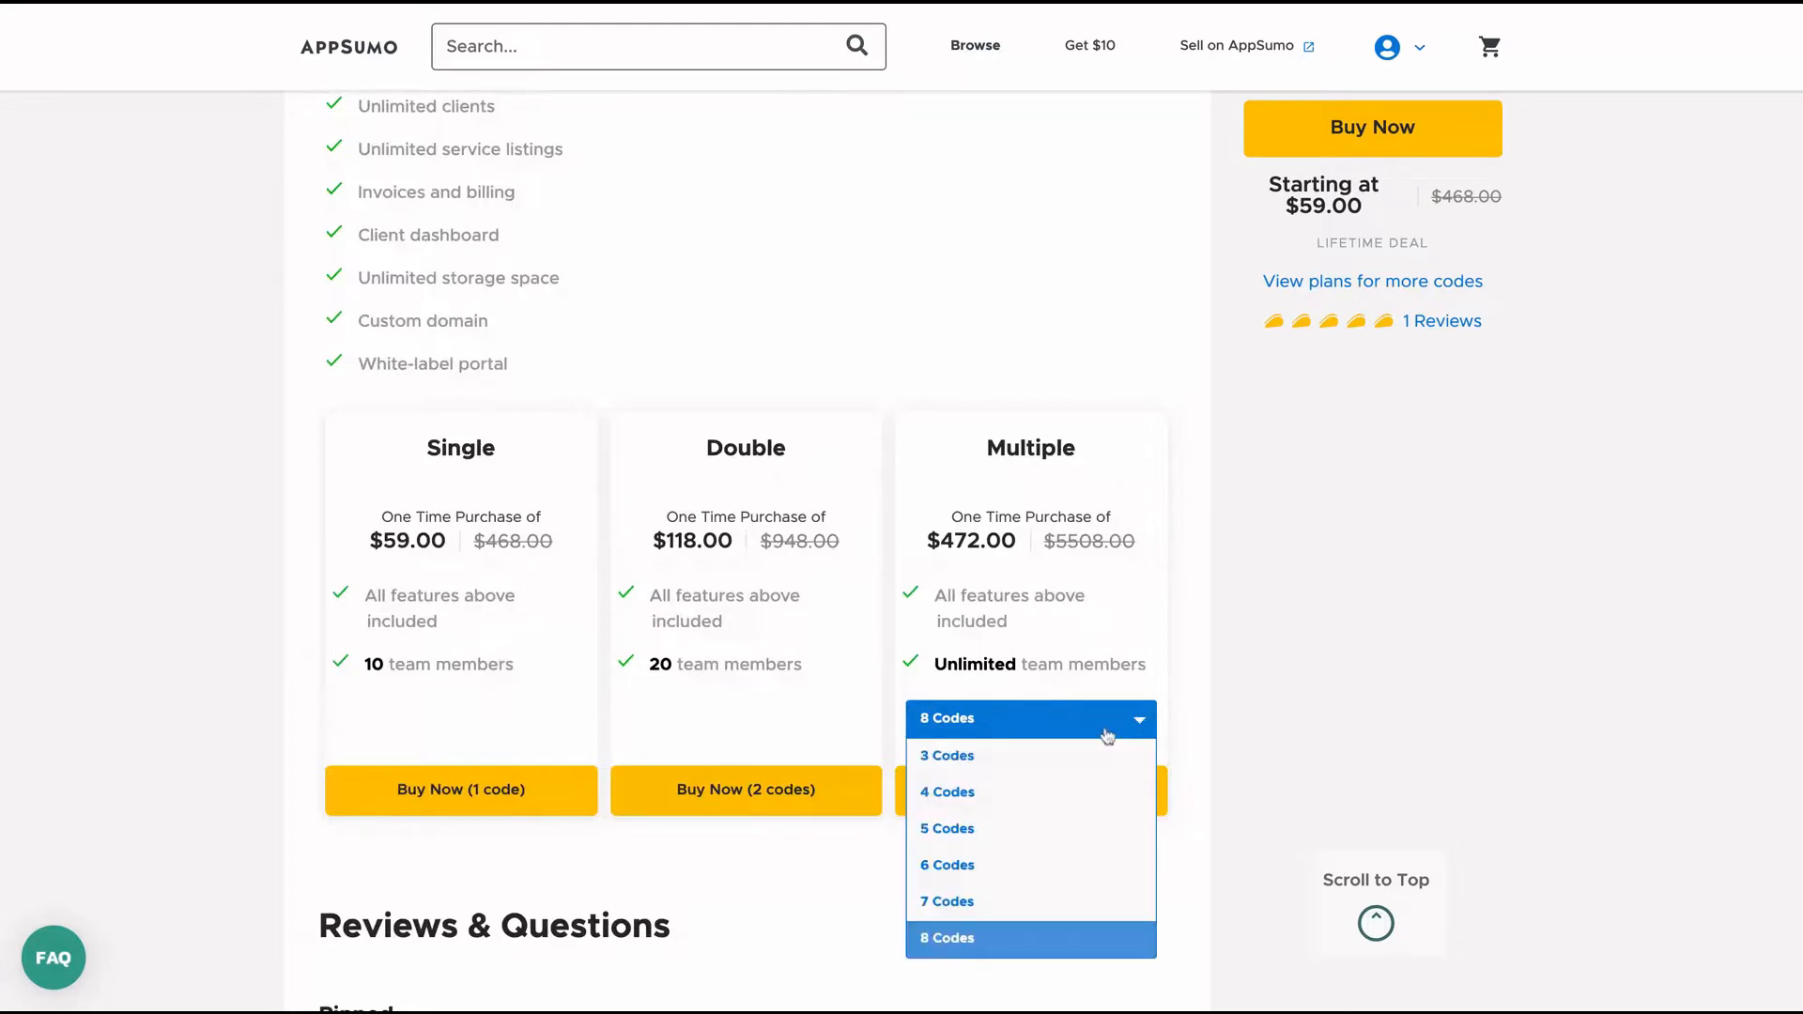
click(1068, 759)
scroll(1068, 776, up, 4)
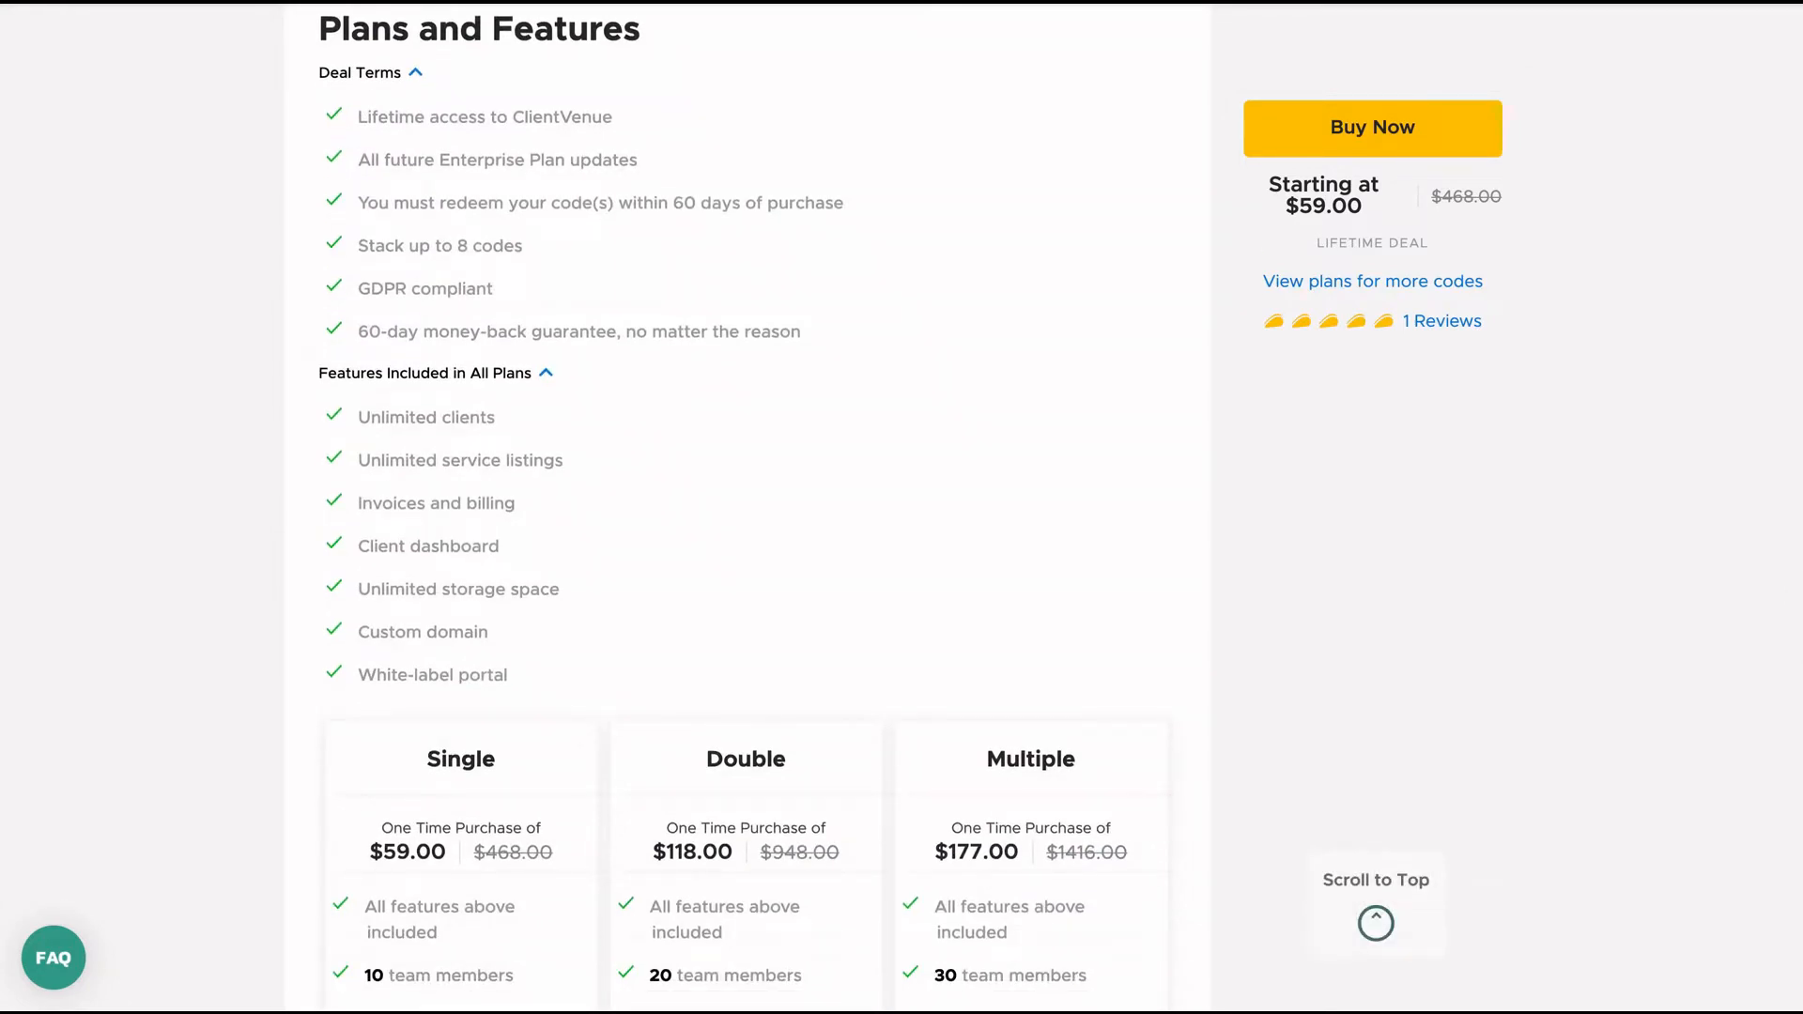
scroll(1060, 508, down, 3)
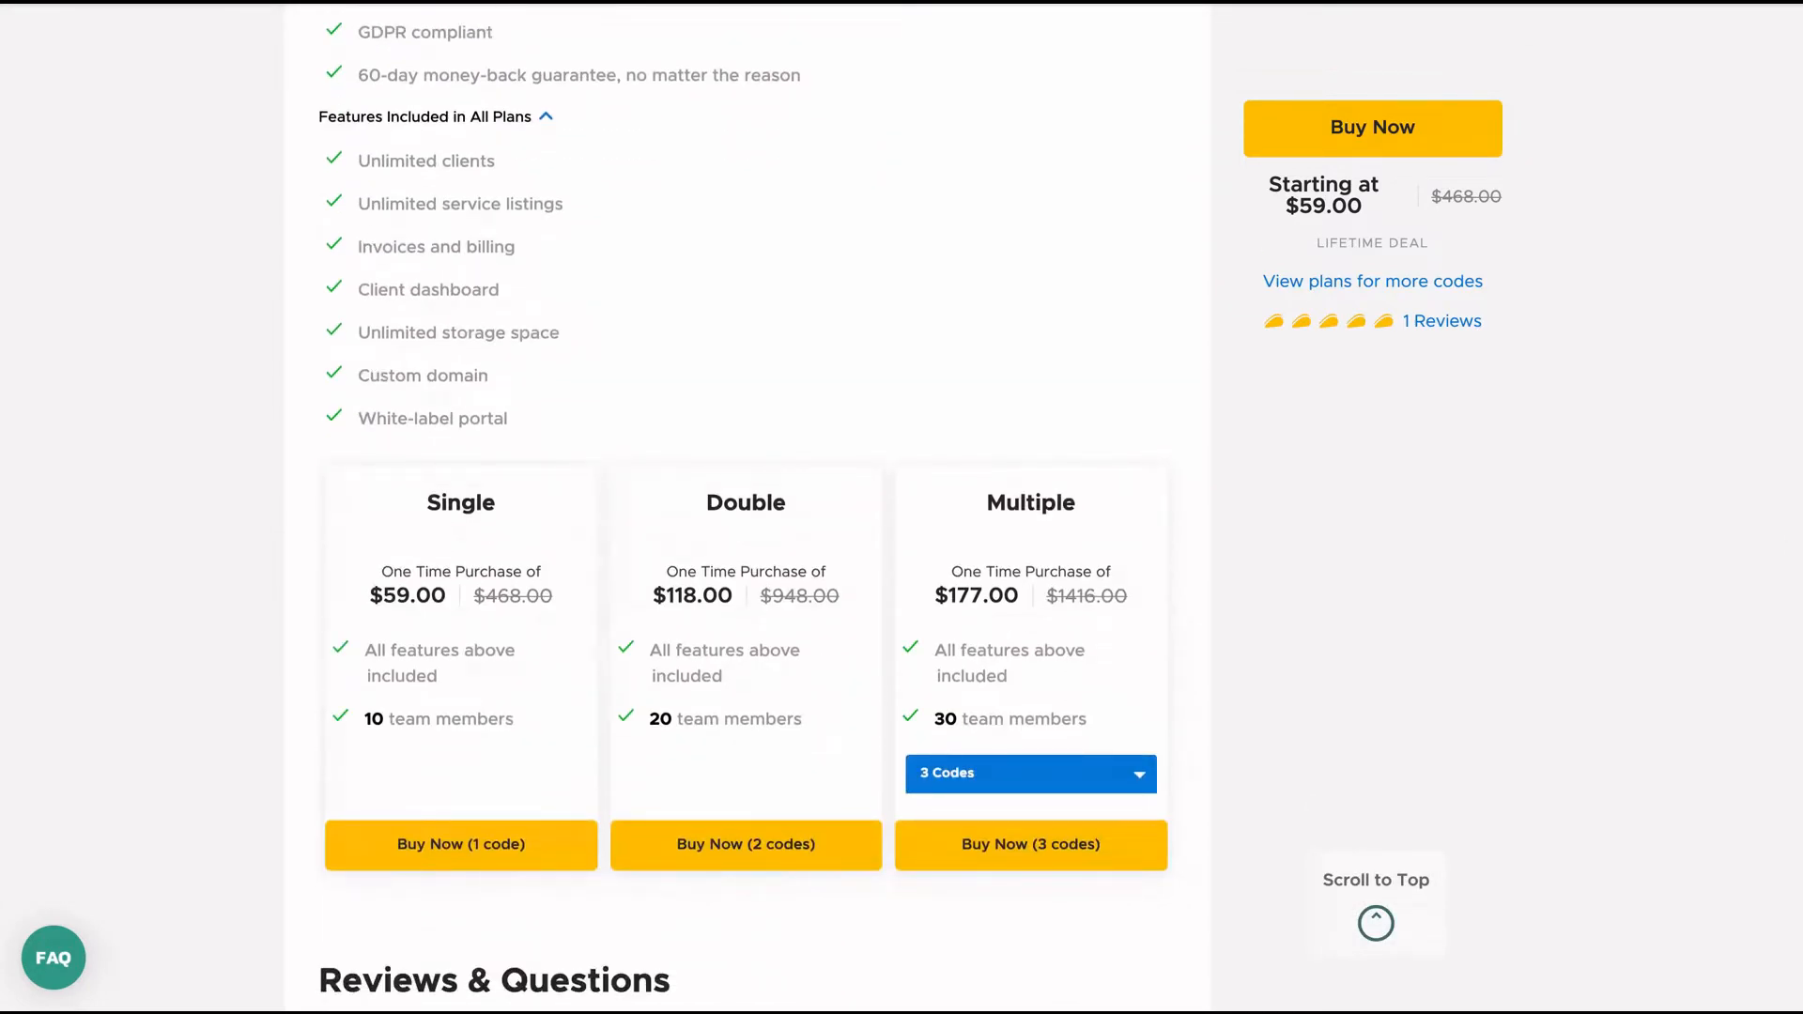
click(1058, 781)
click(1058, 839)
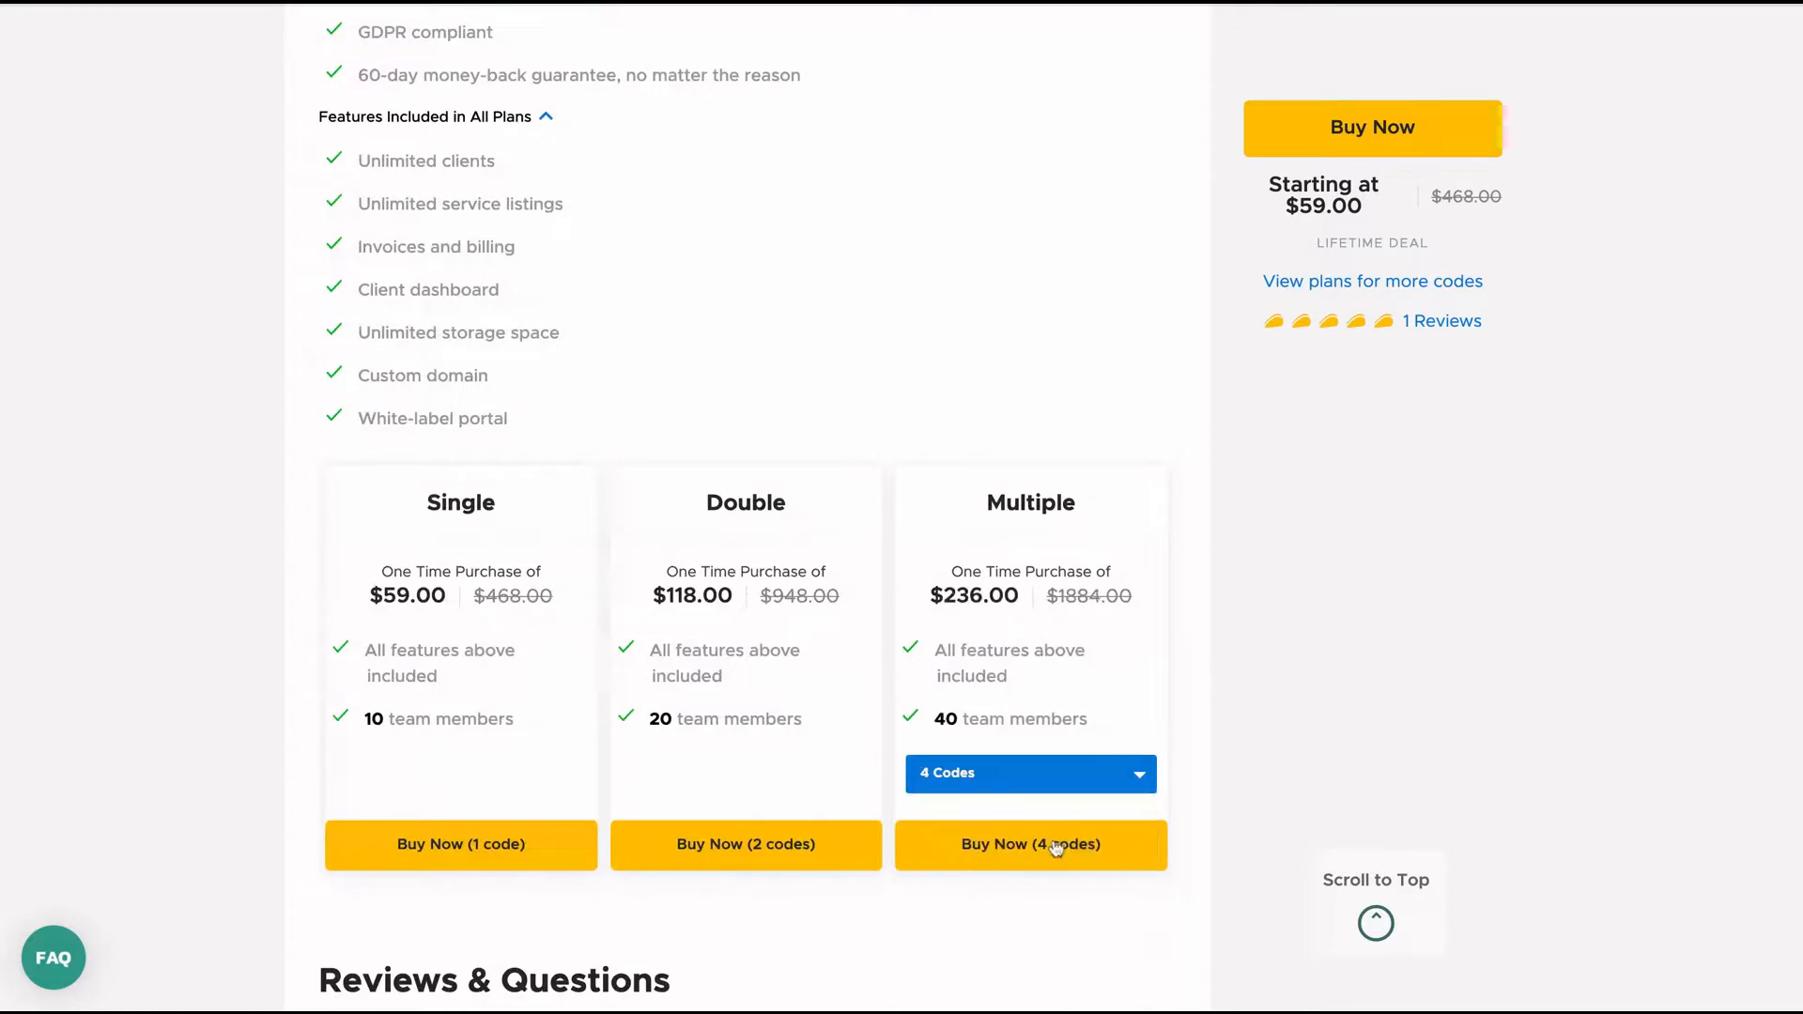
Cycle the Multiple plan through 8 and 7 codes, ending on 8 codes.
click(1025, 784)
scroll(1022, 892, down, 3)
click(999, 766)
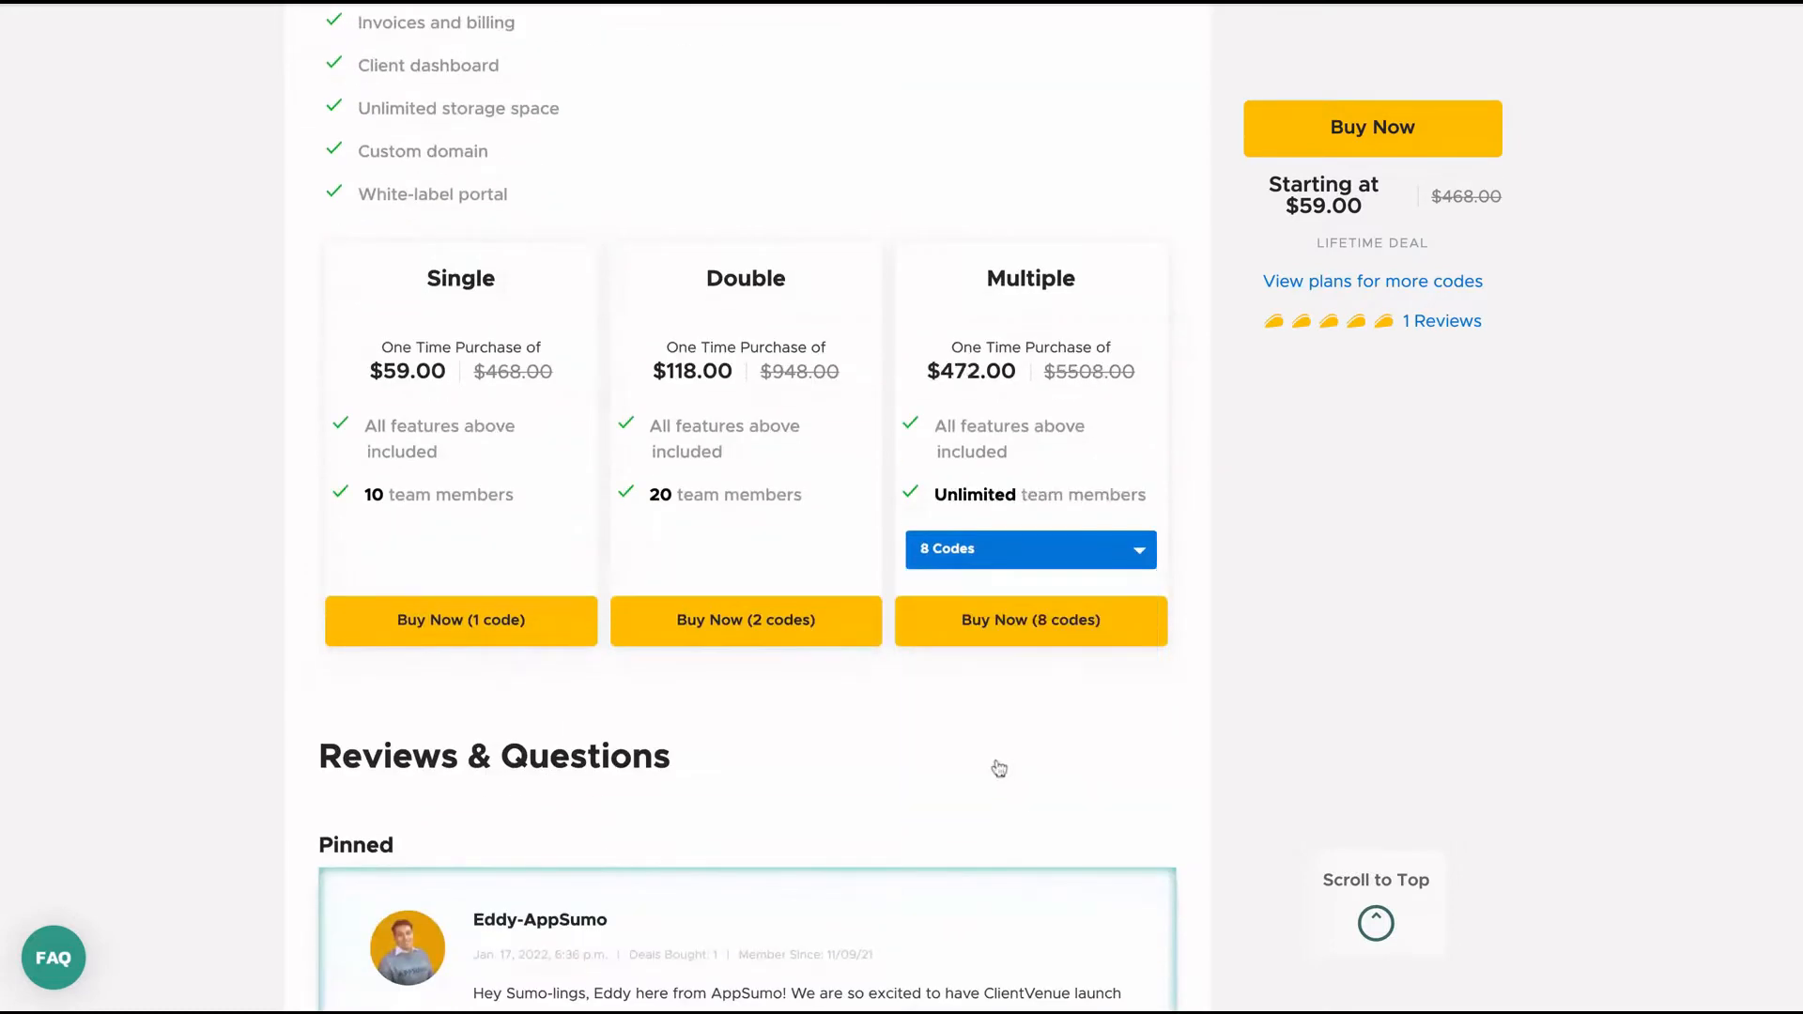
click(1003, 550)
click(1003, 739)
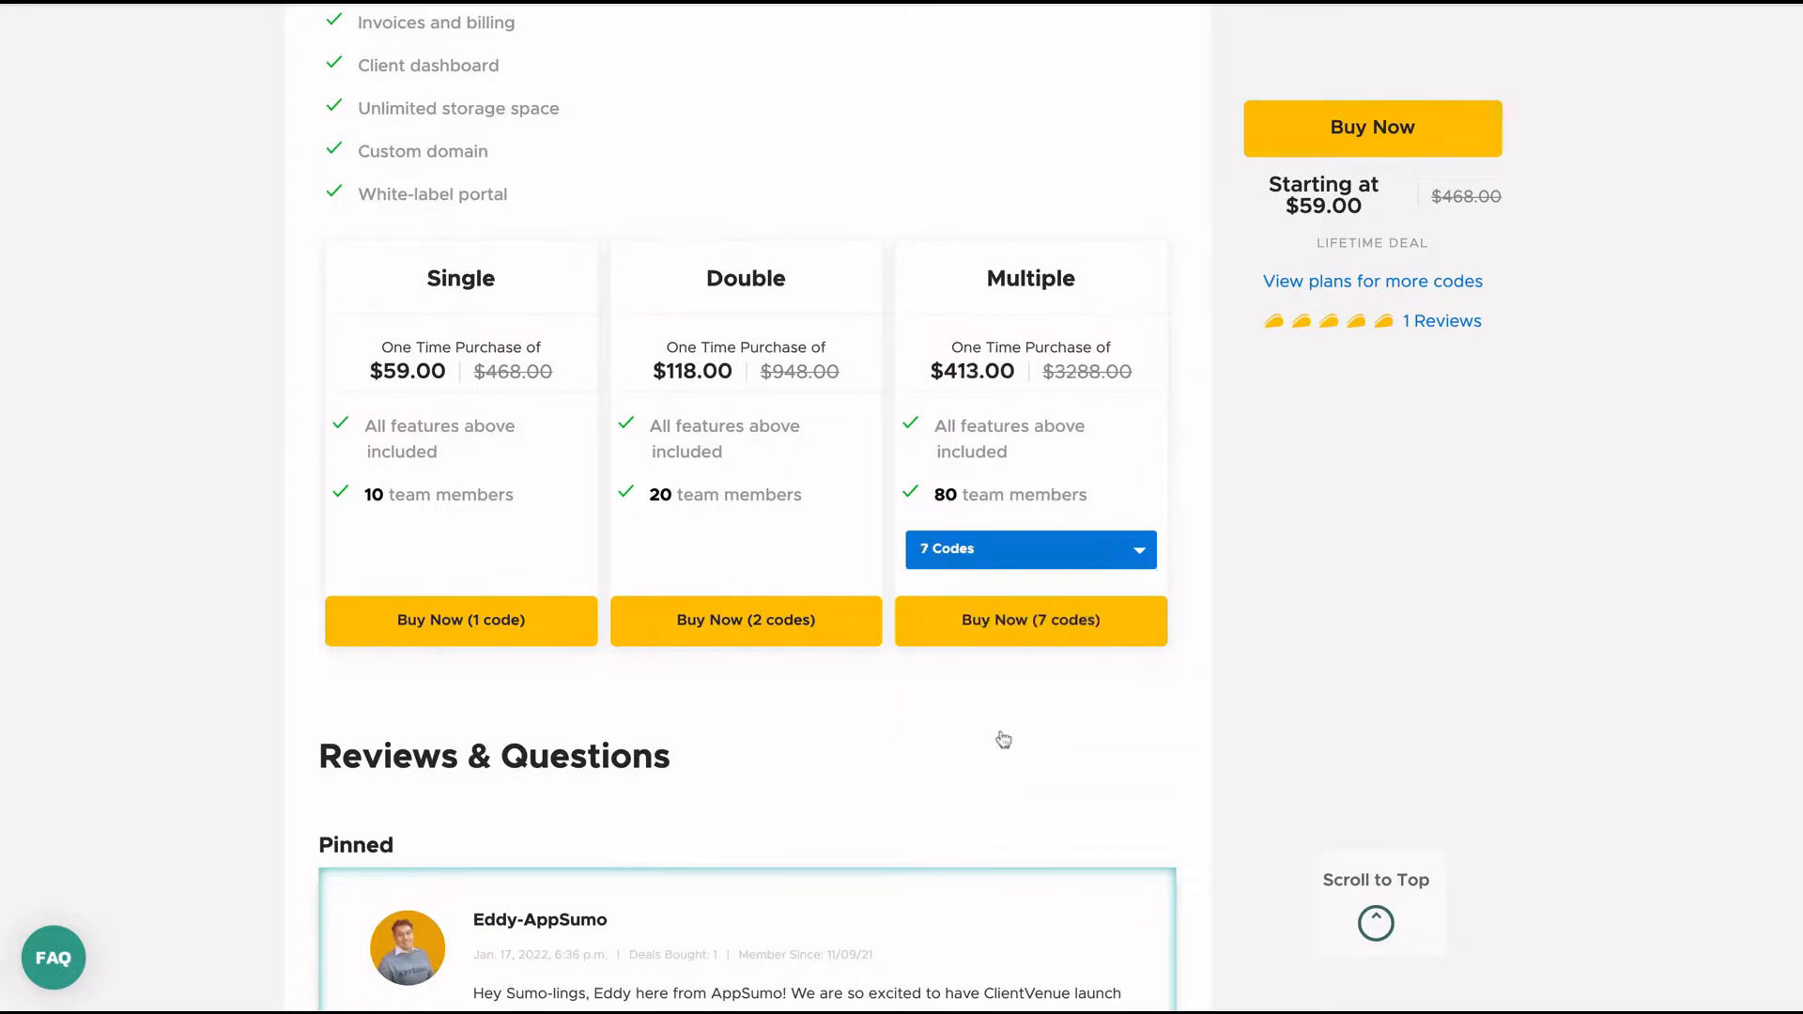
click(986, 552)
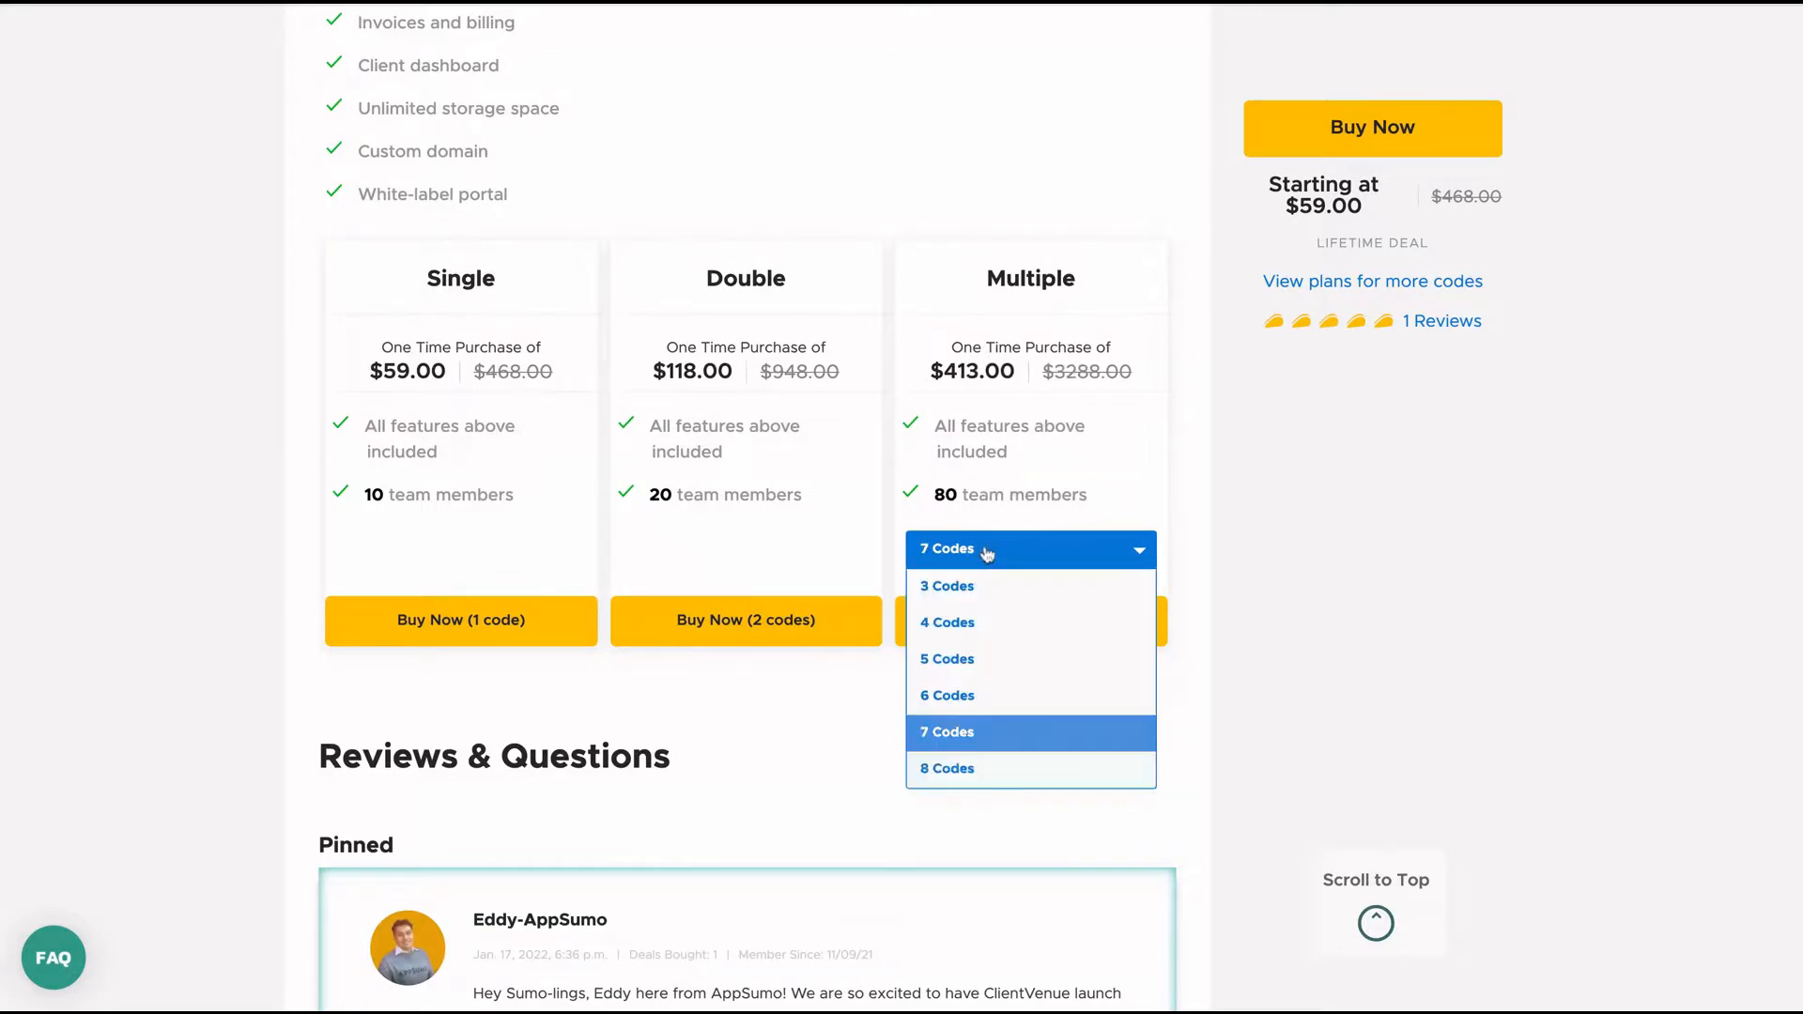
click(976, 774)
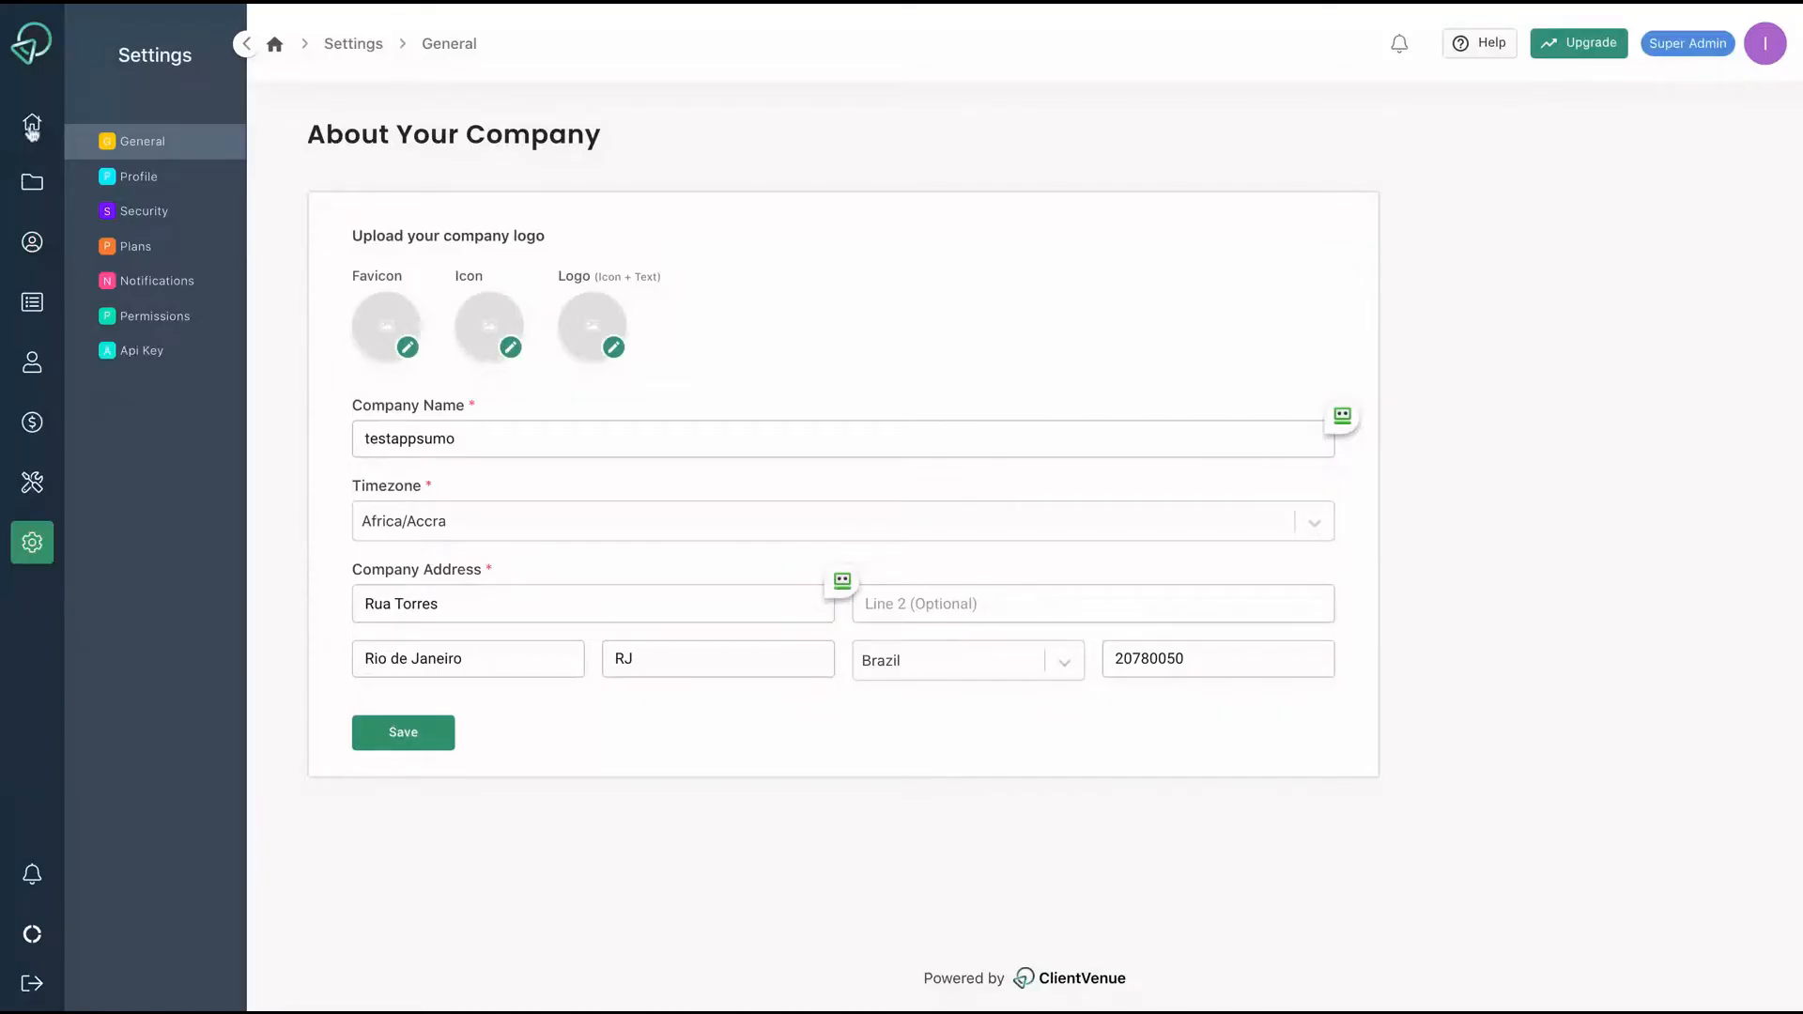
From the dashboard, start a new task named 'Test 1'.
click(32, 125)
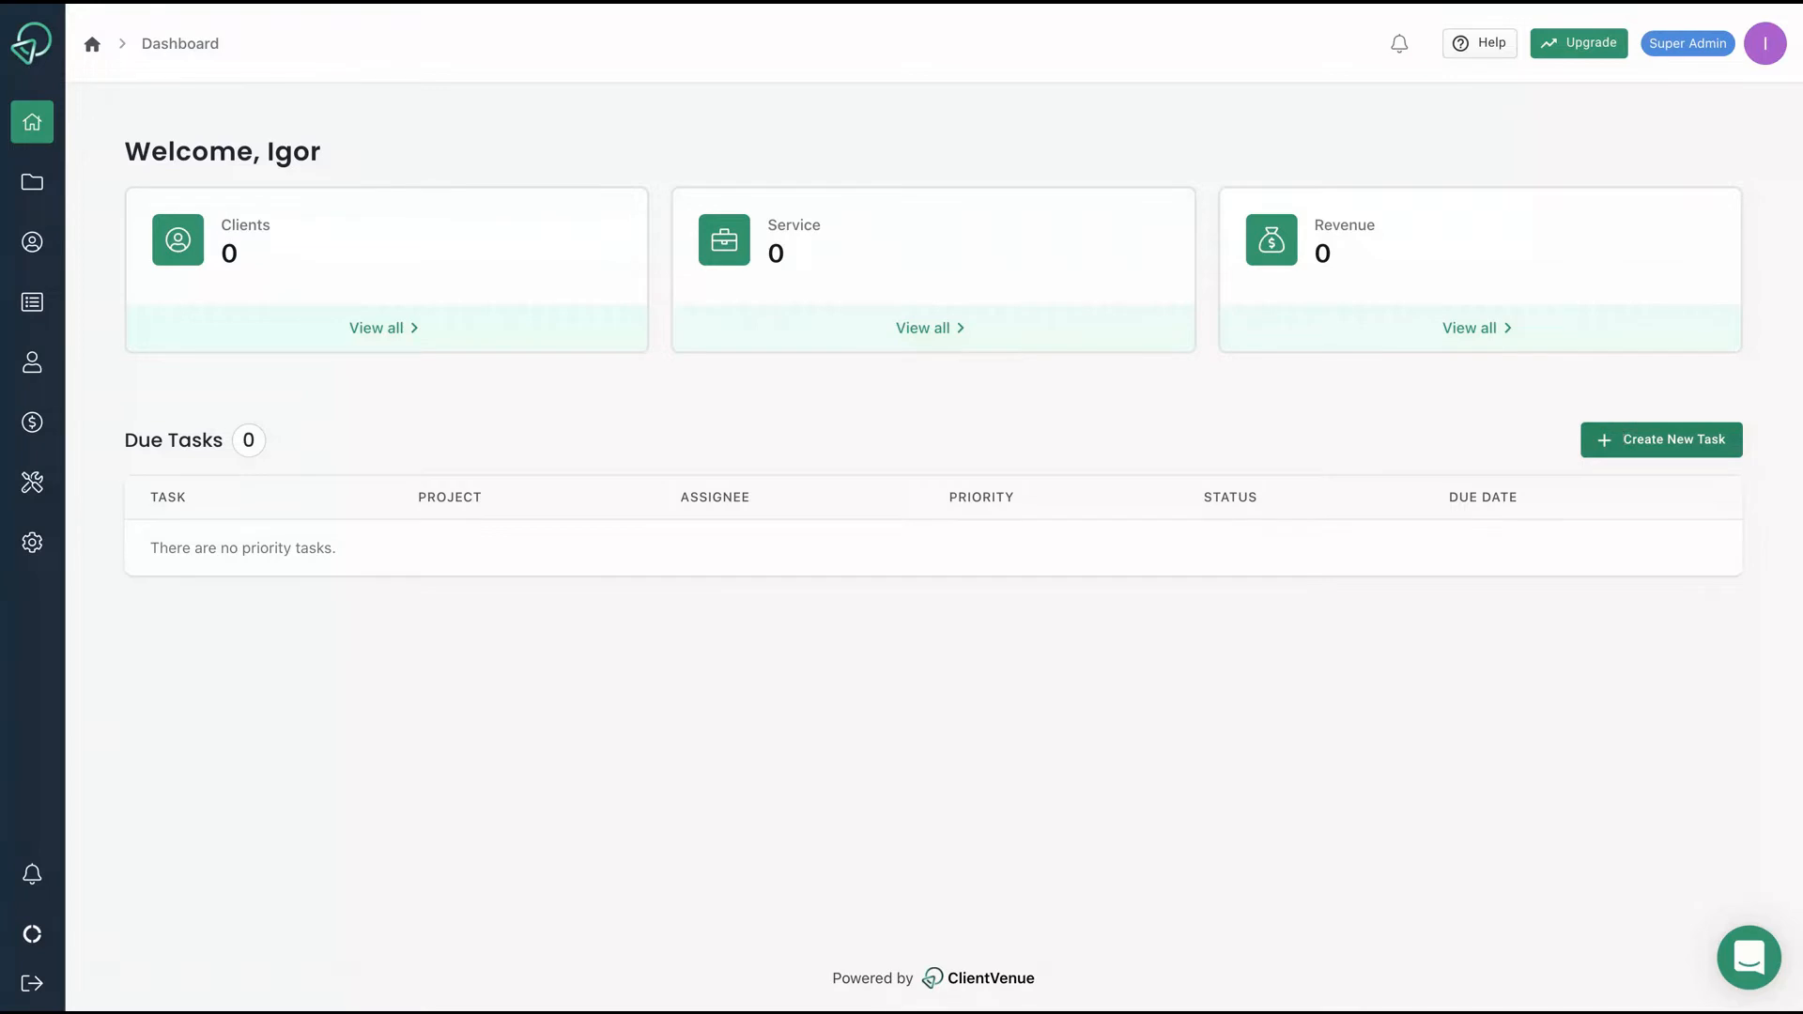
click(1661, 439)
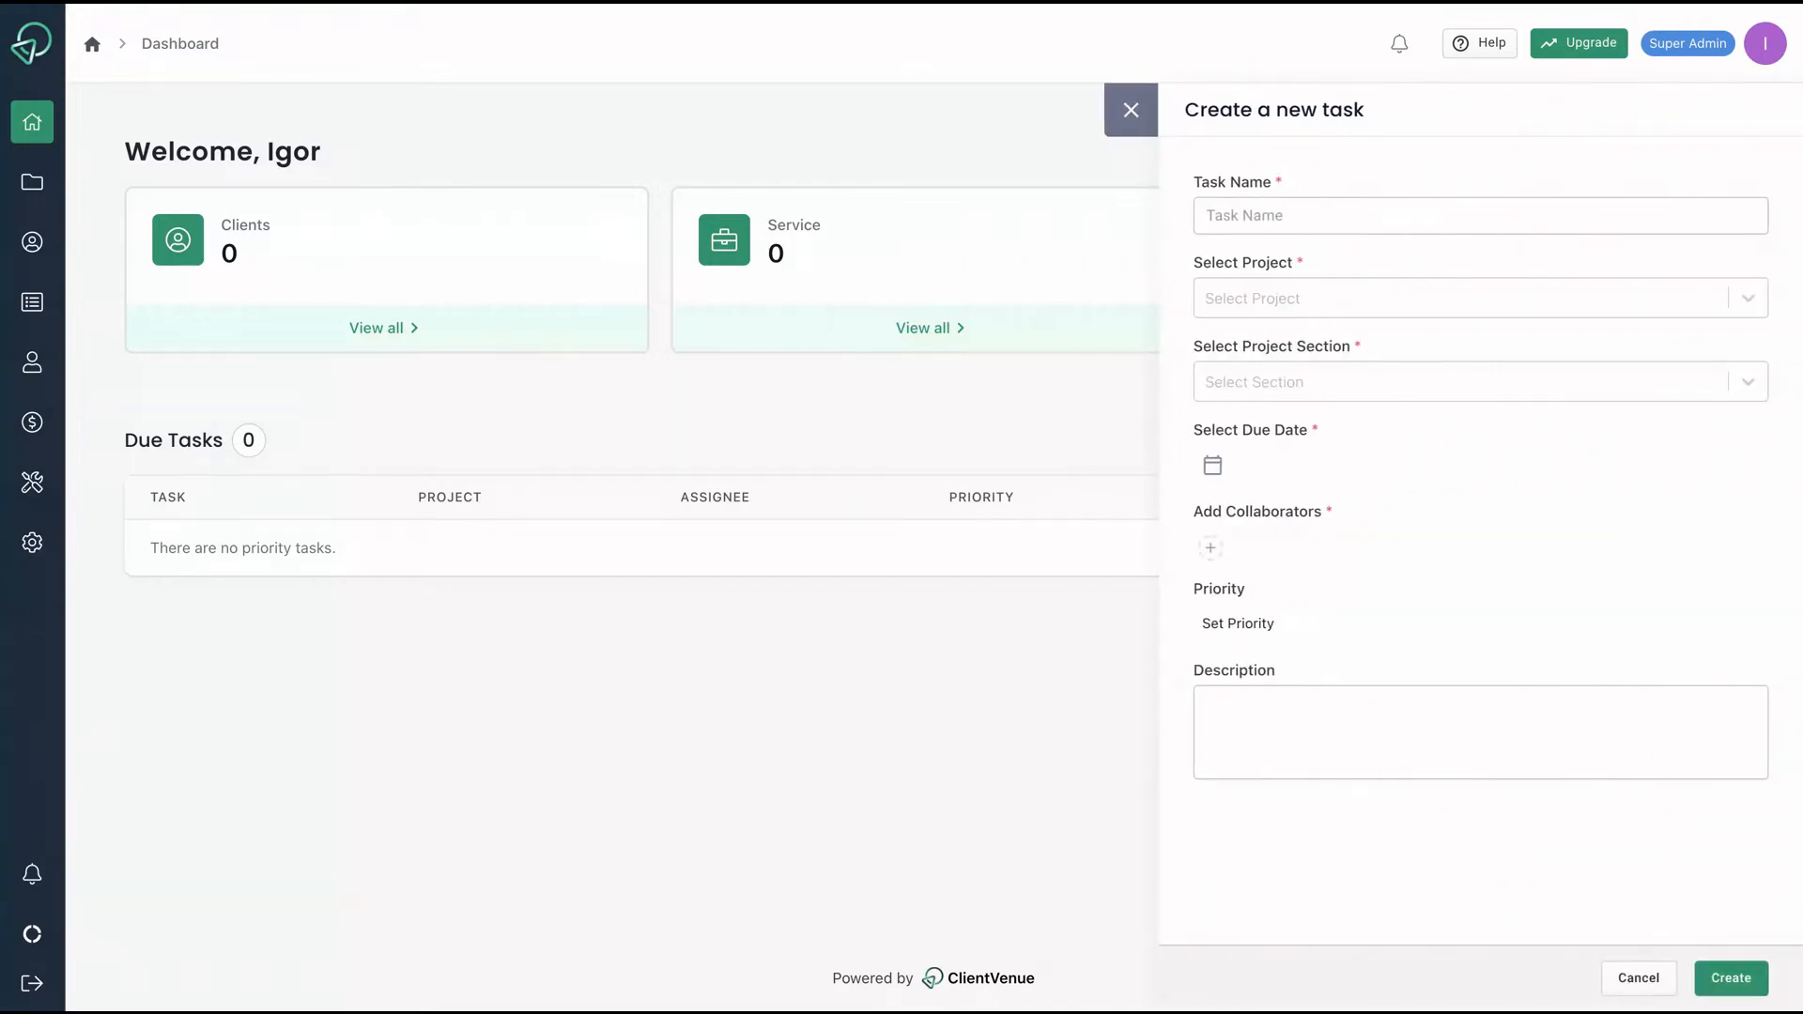
click(1276, 201)
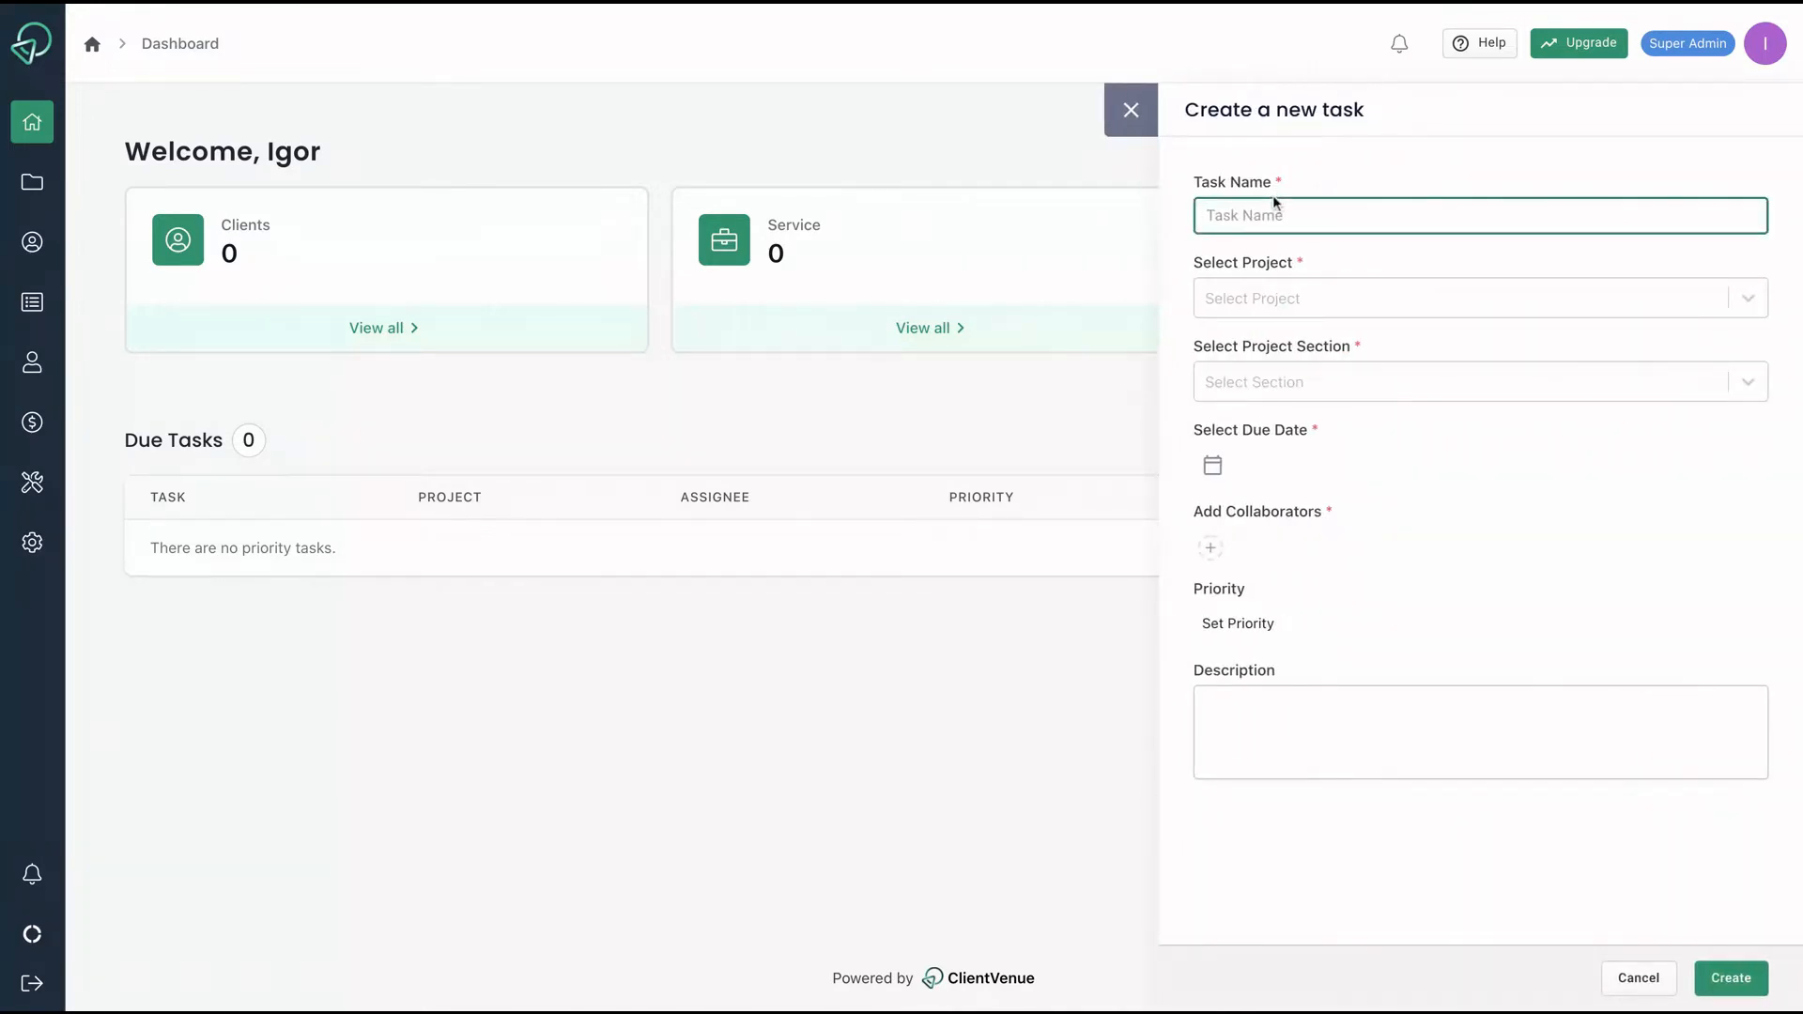
text(Test 1)
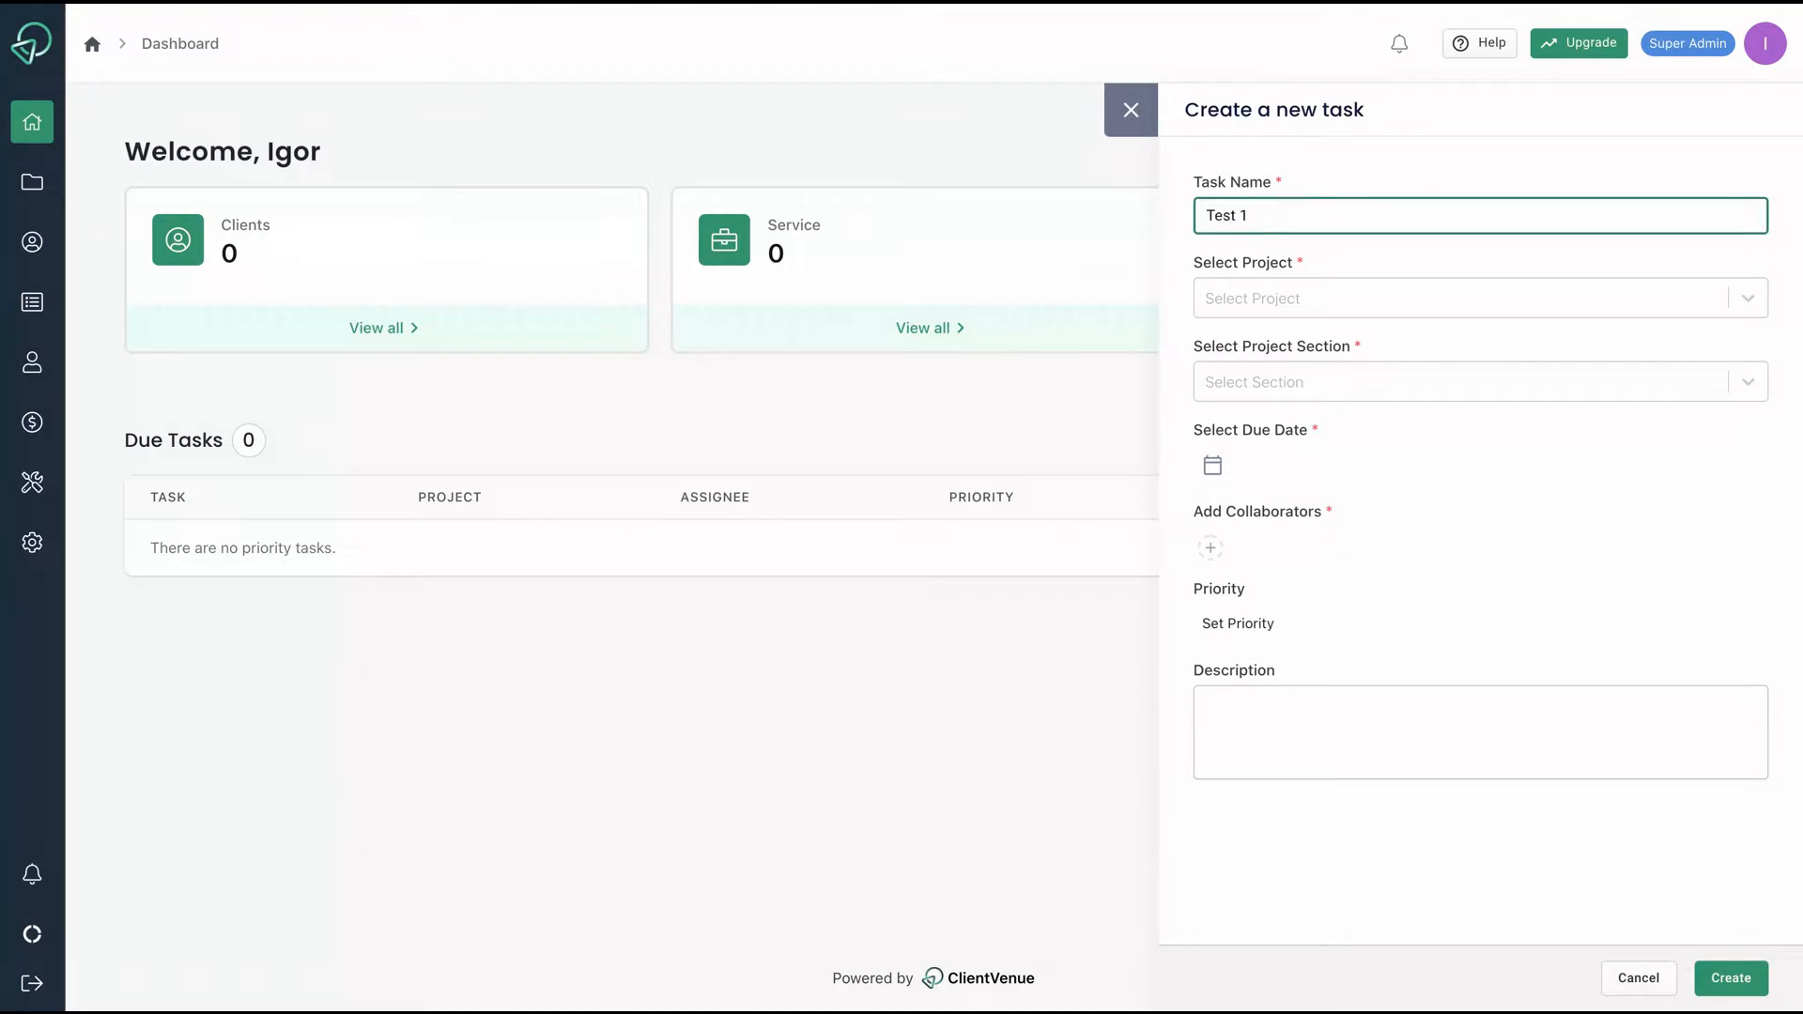
Find the project list, 'ada' search and section list empty, then abandon the task for Projects.
click(1252, 298)
click(1349, 485)
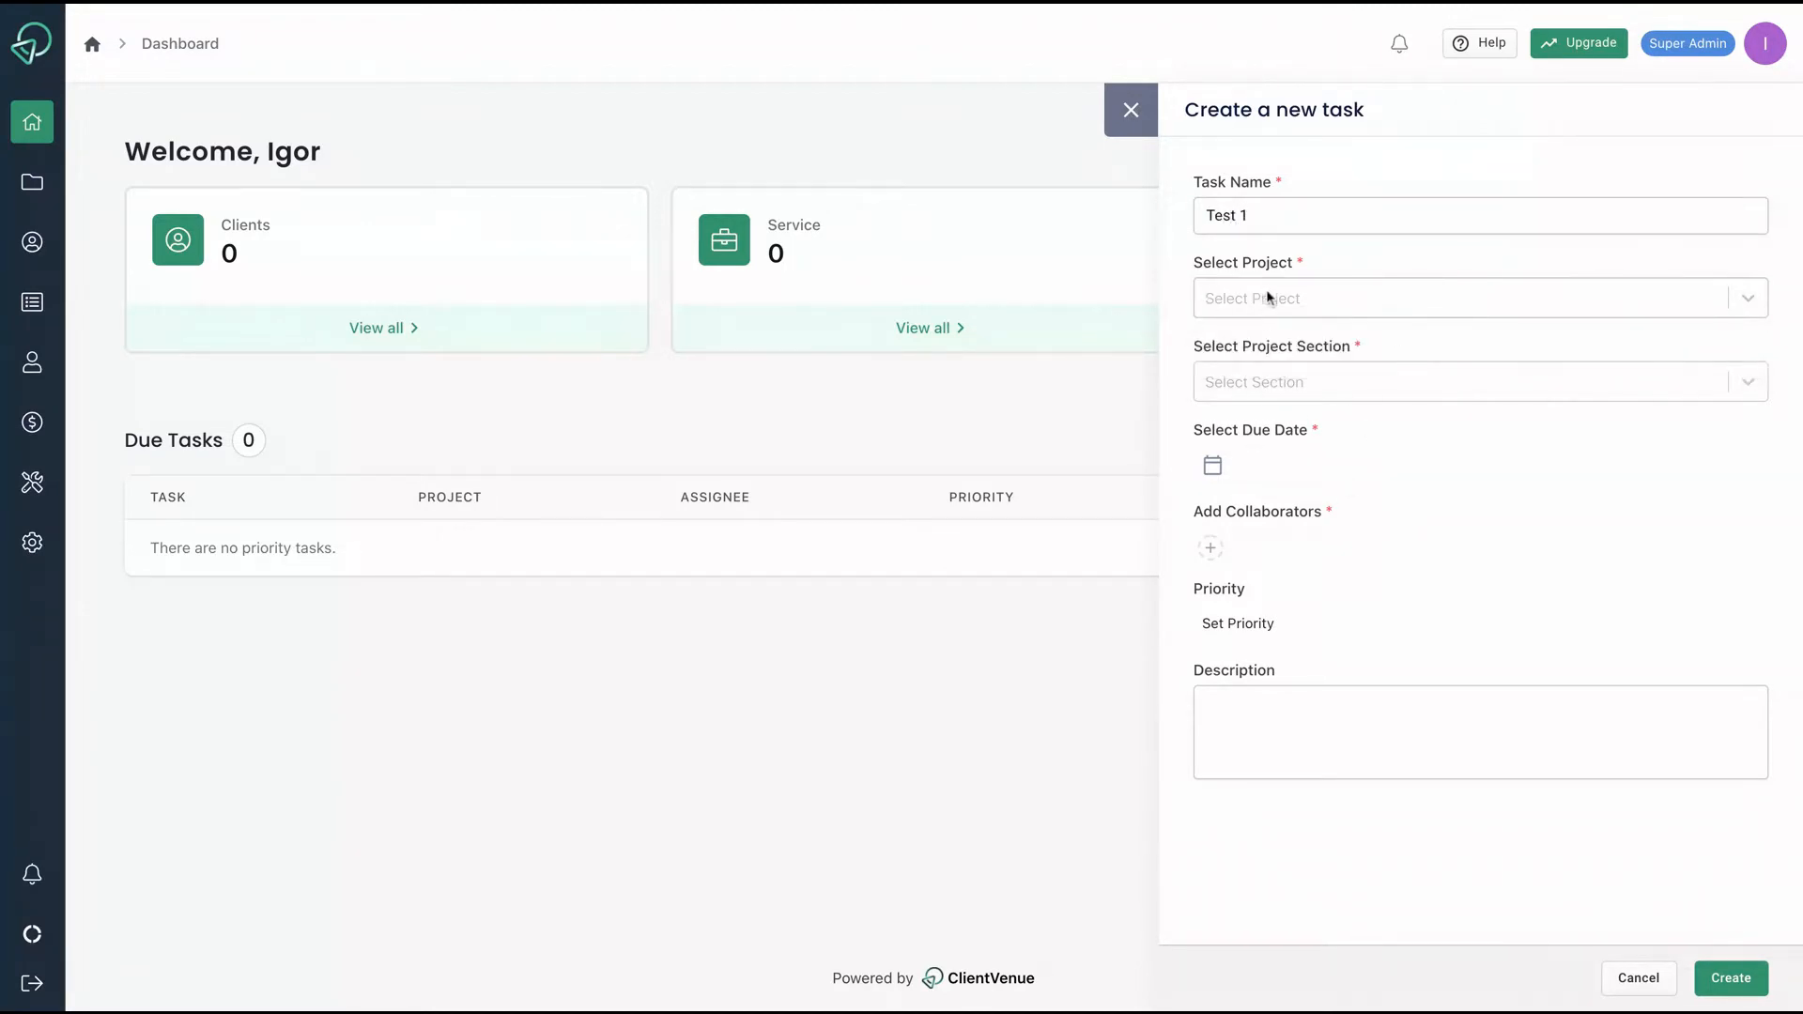
click(1297, 316)
text(adak)
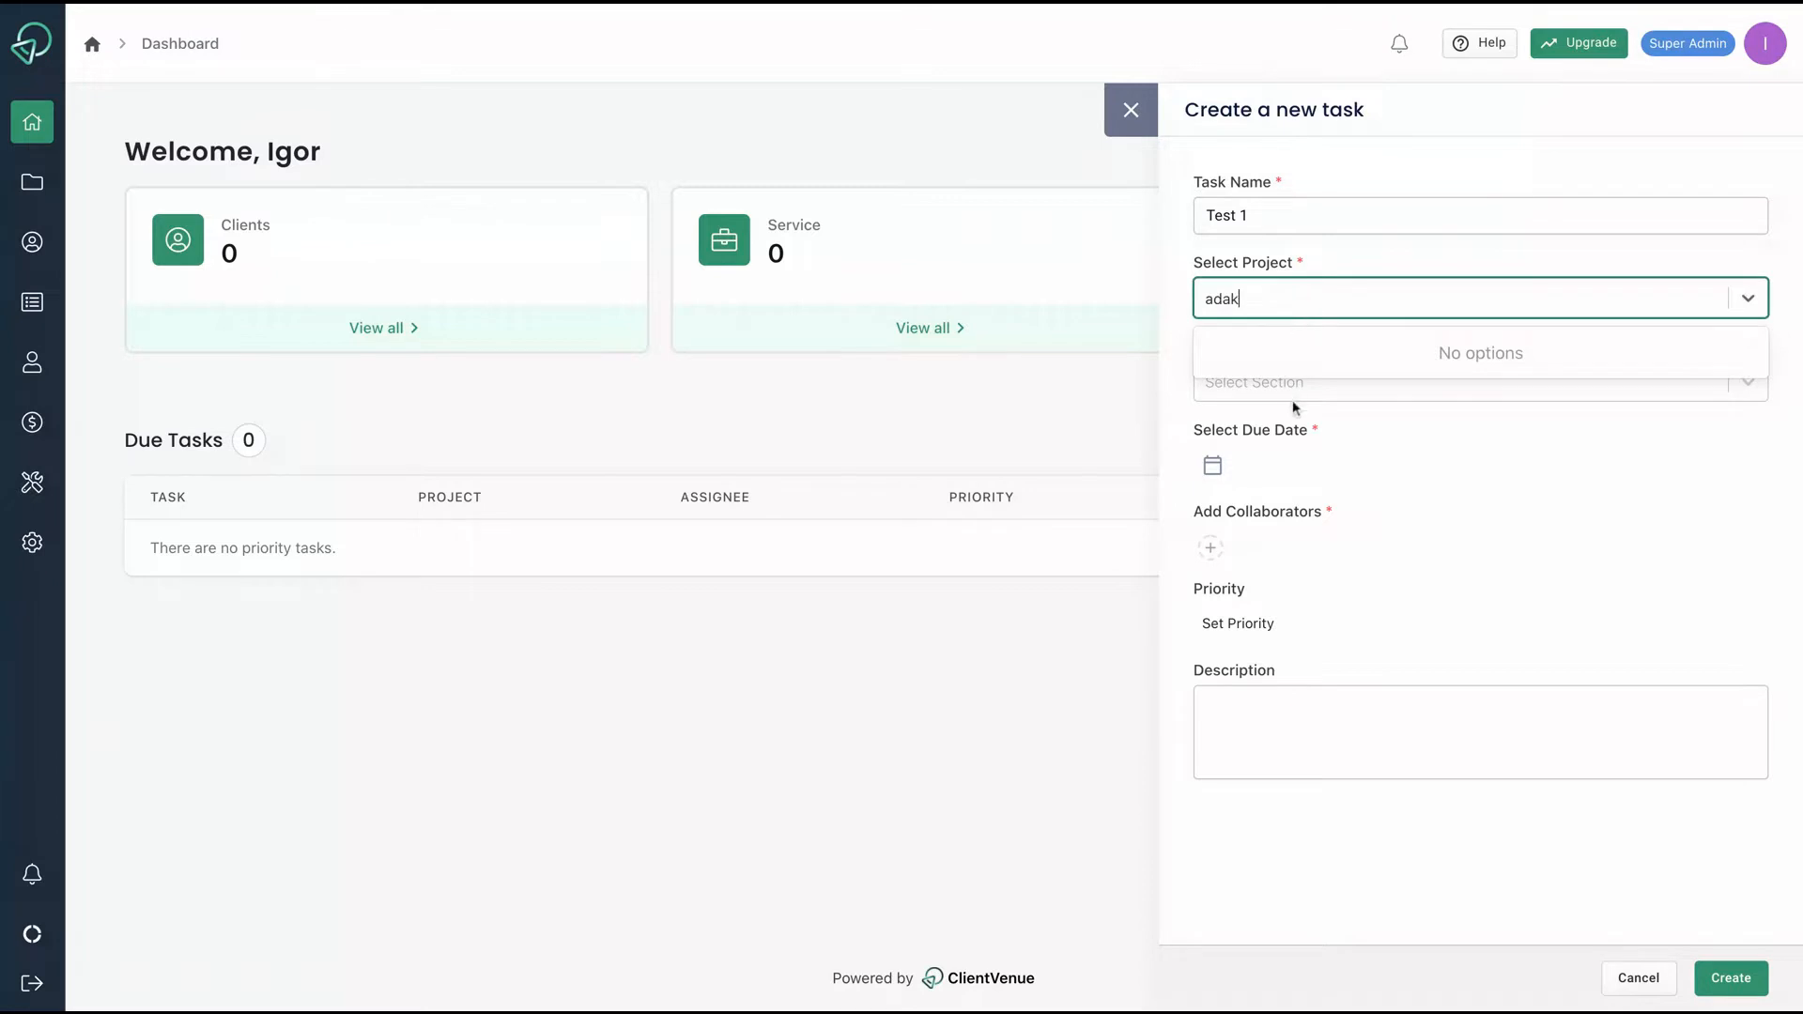
click(1296, 413)
click(1275, 383)
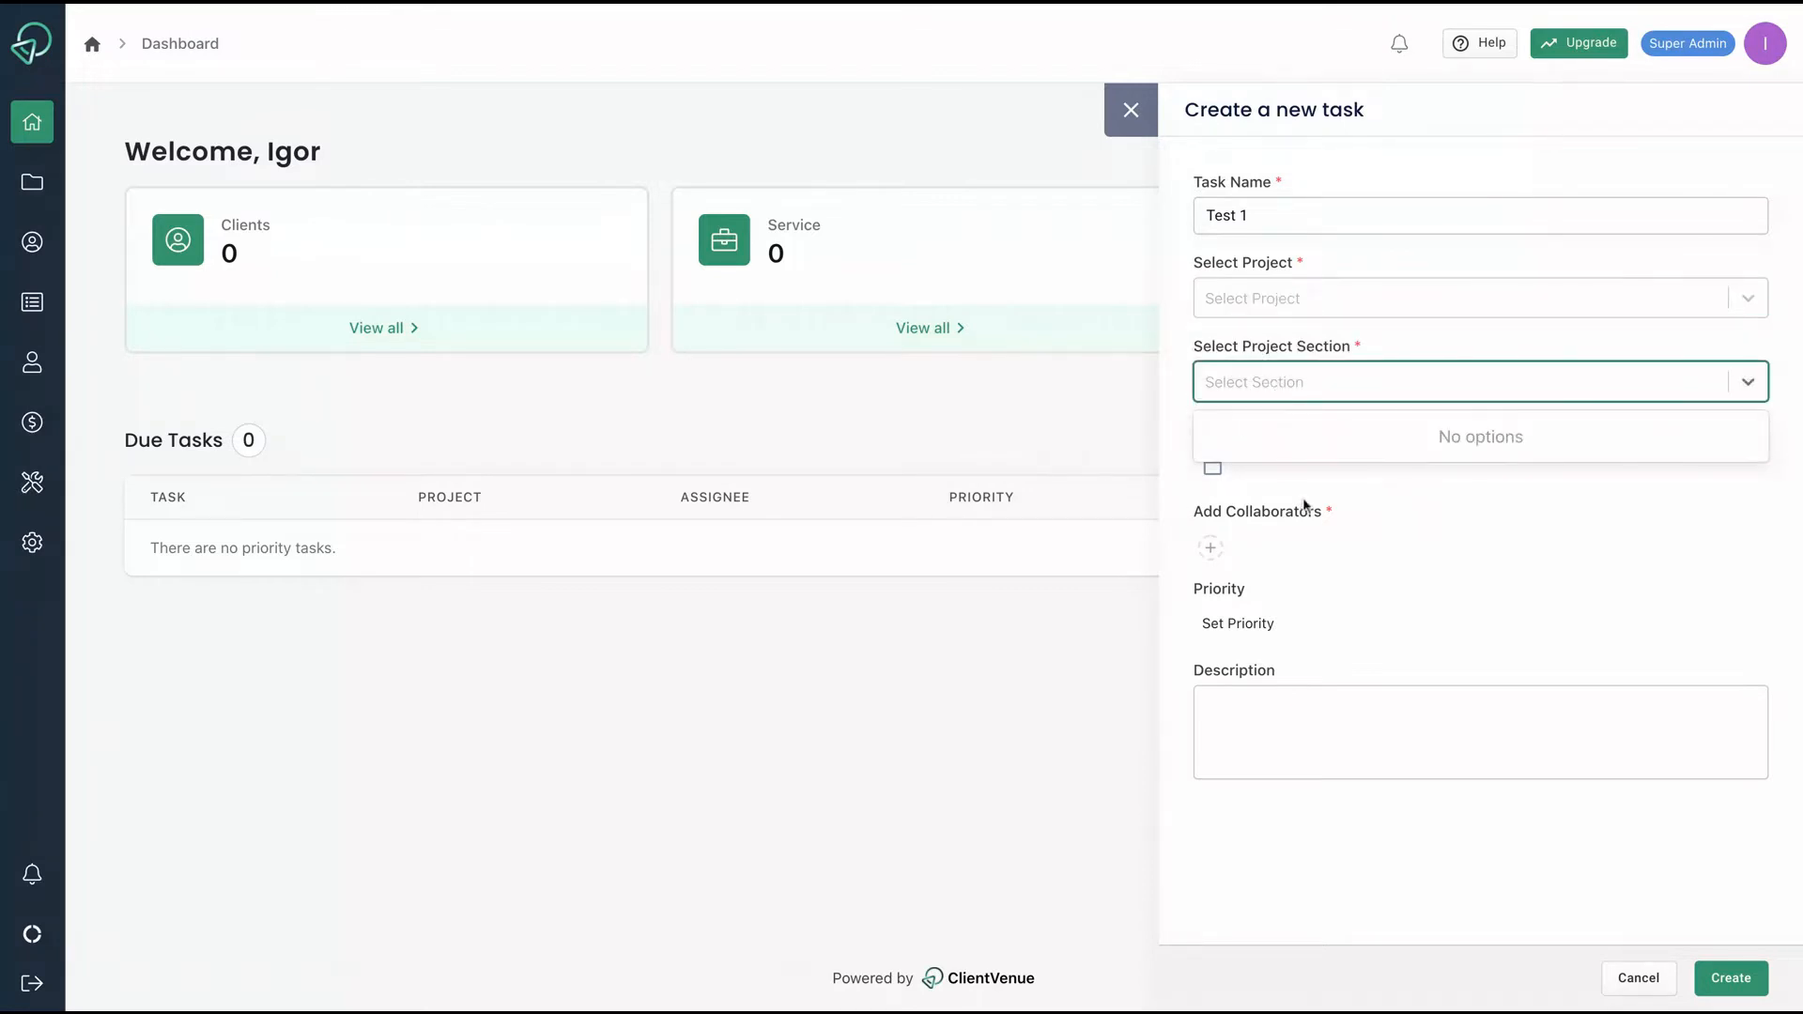
click(1311, 470)
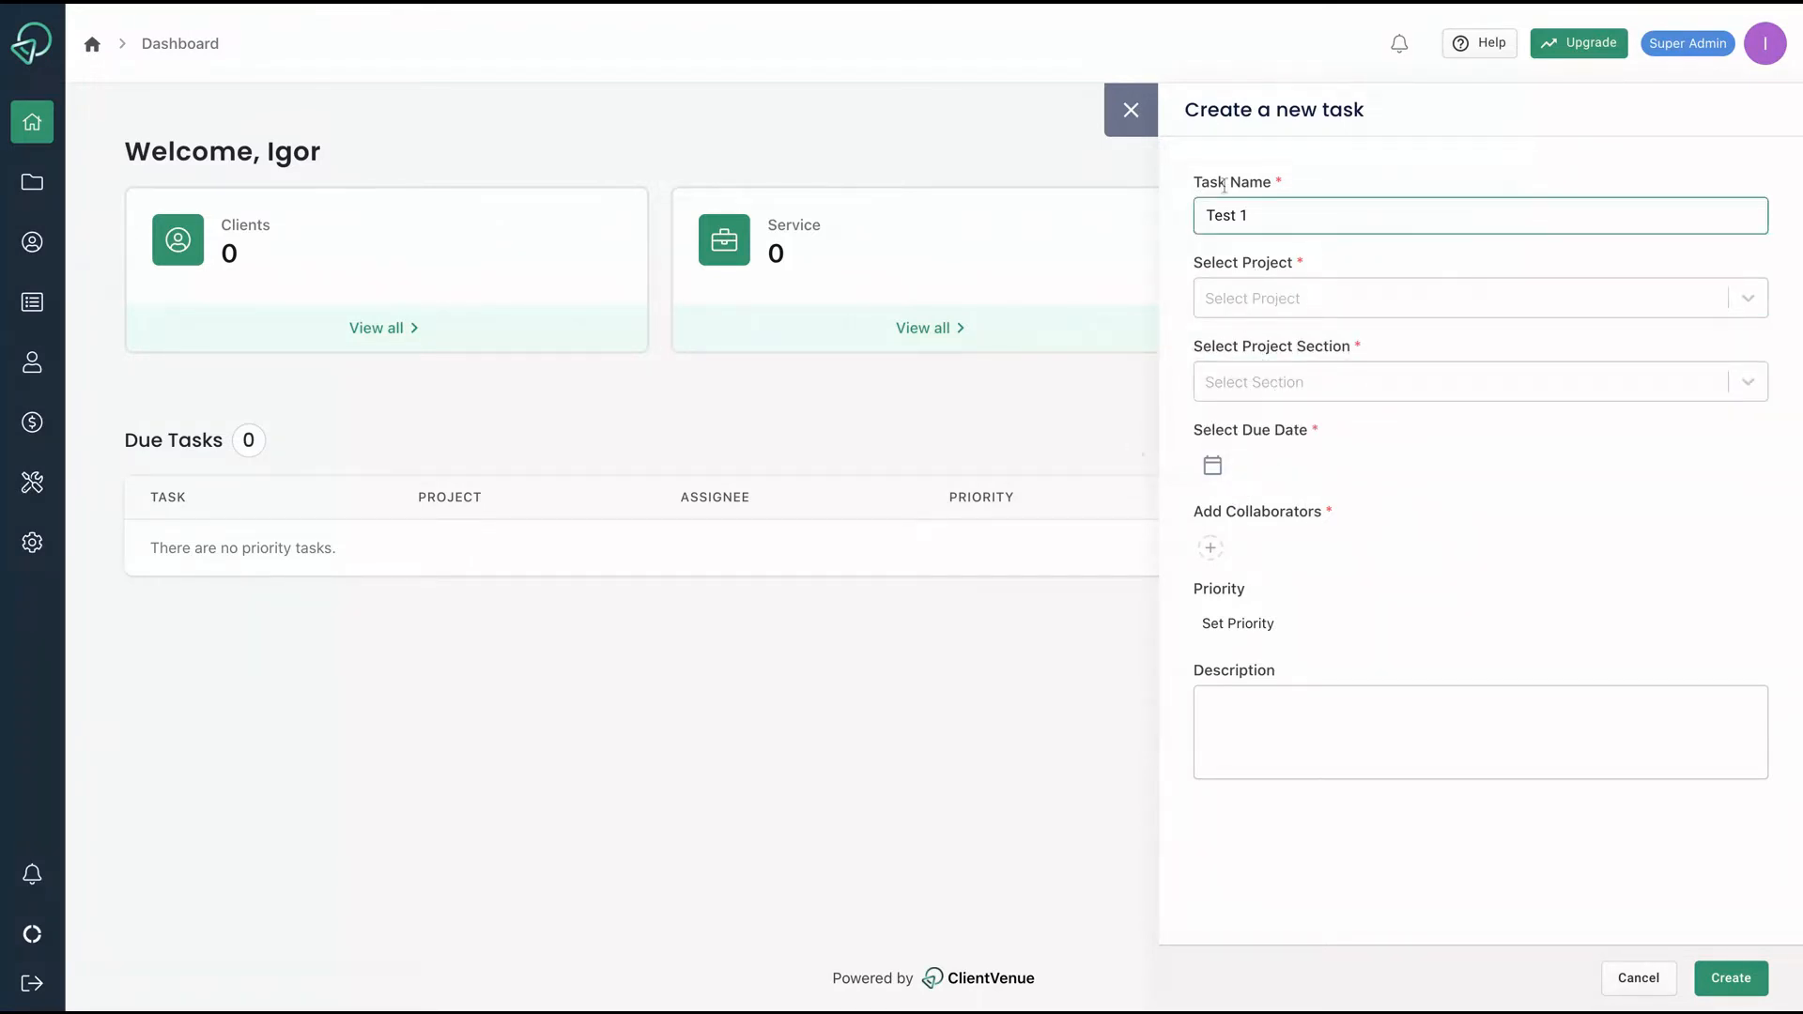
click(1131, 110)
click(32, 181)
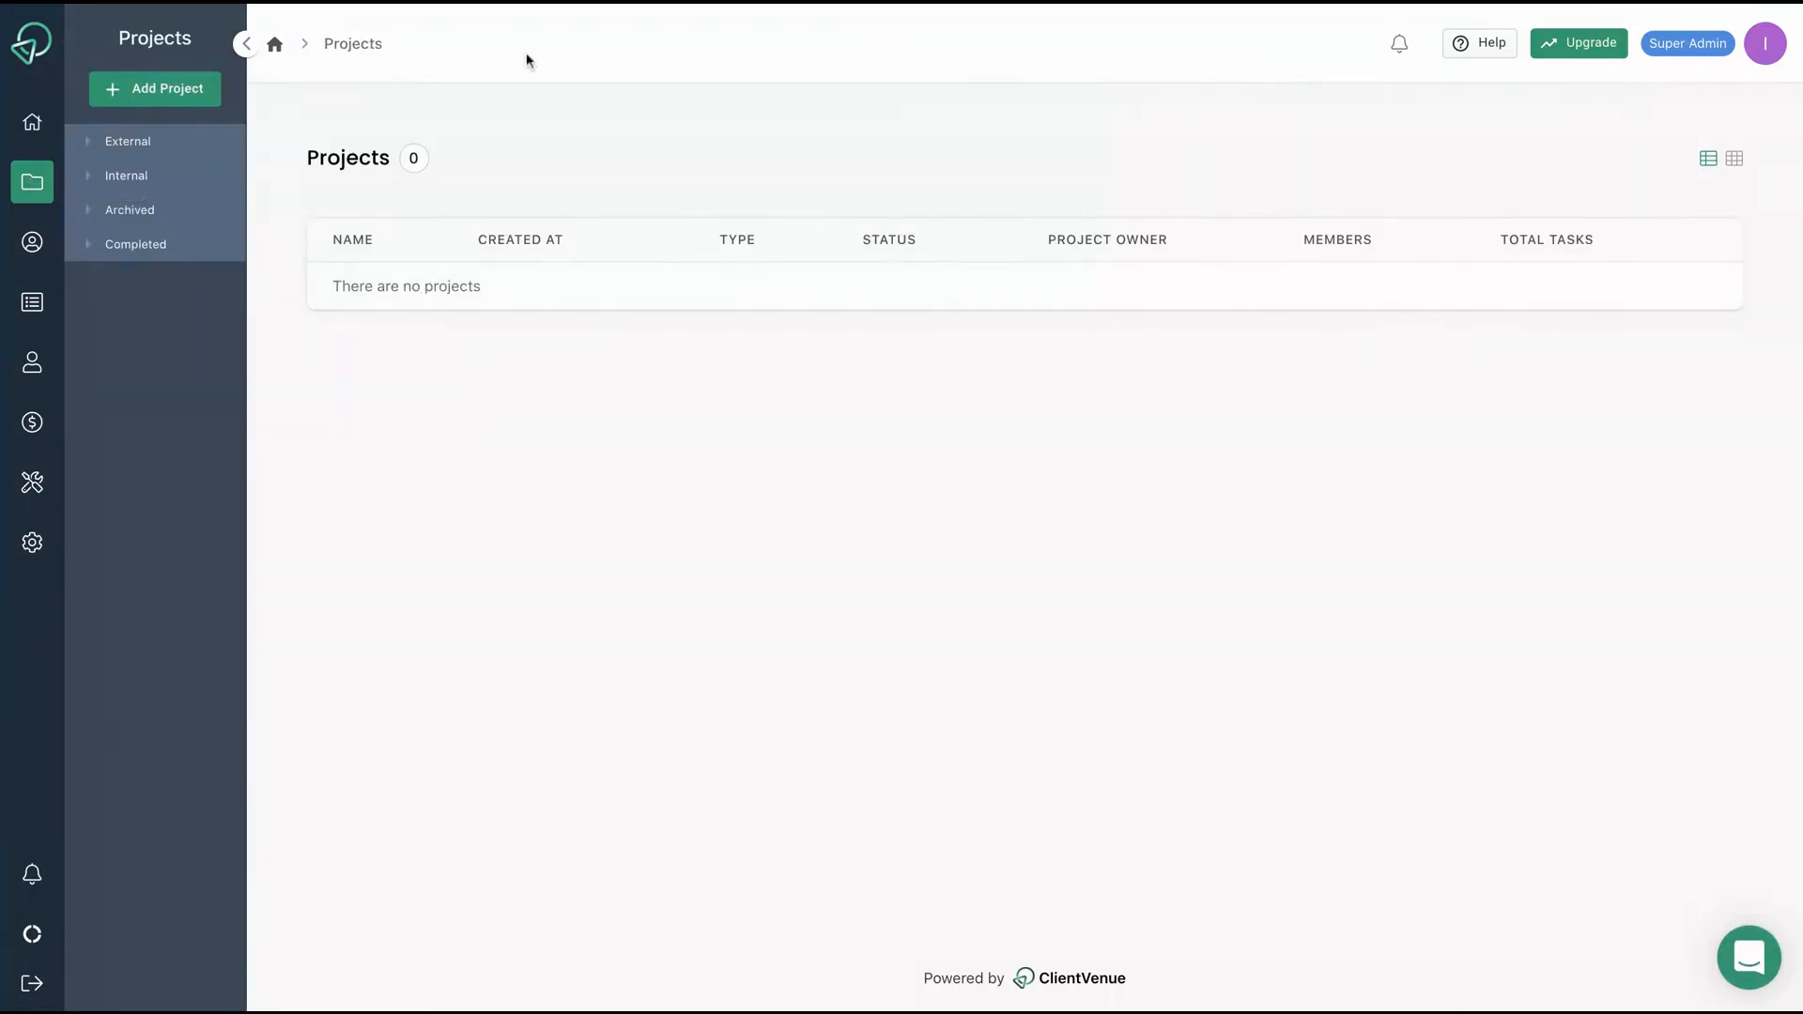
Create an external project named 'Test' with description 'test description'.
click(163, 90)
text(Test)
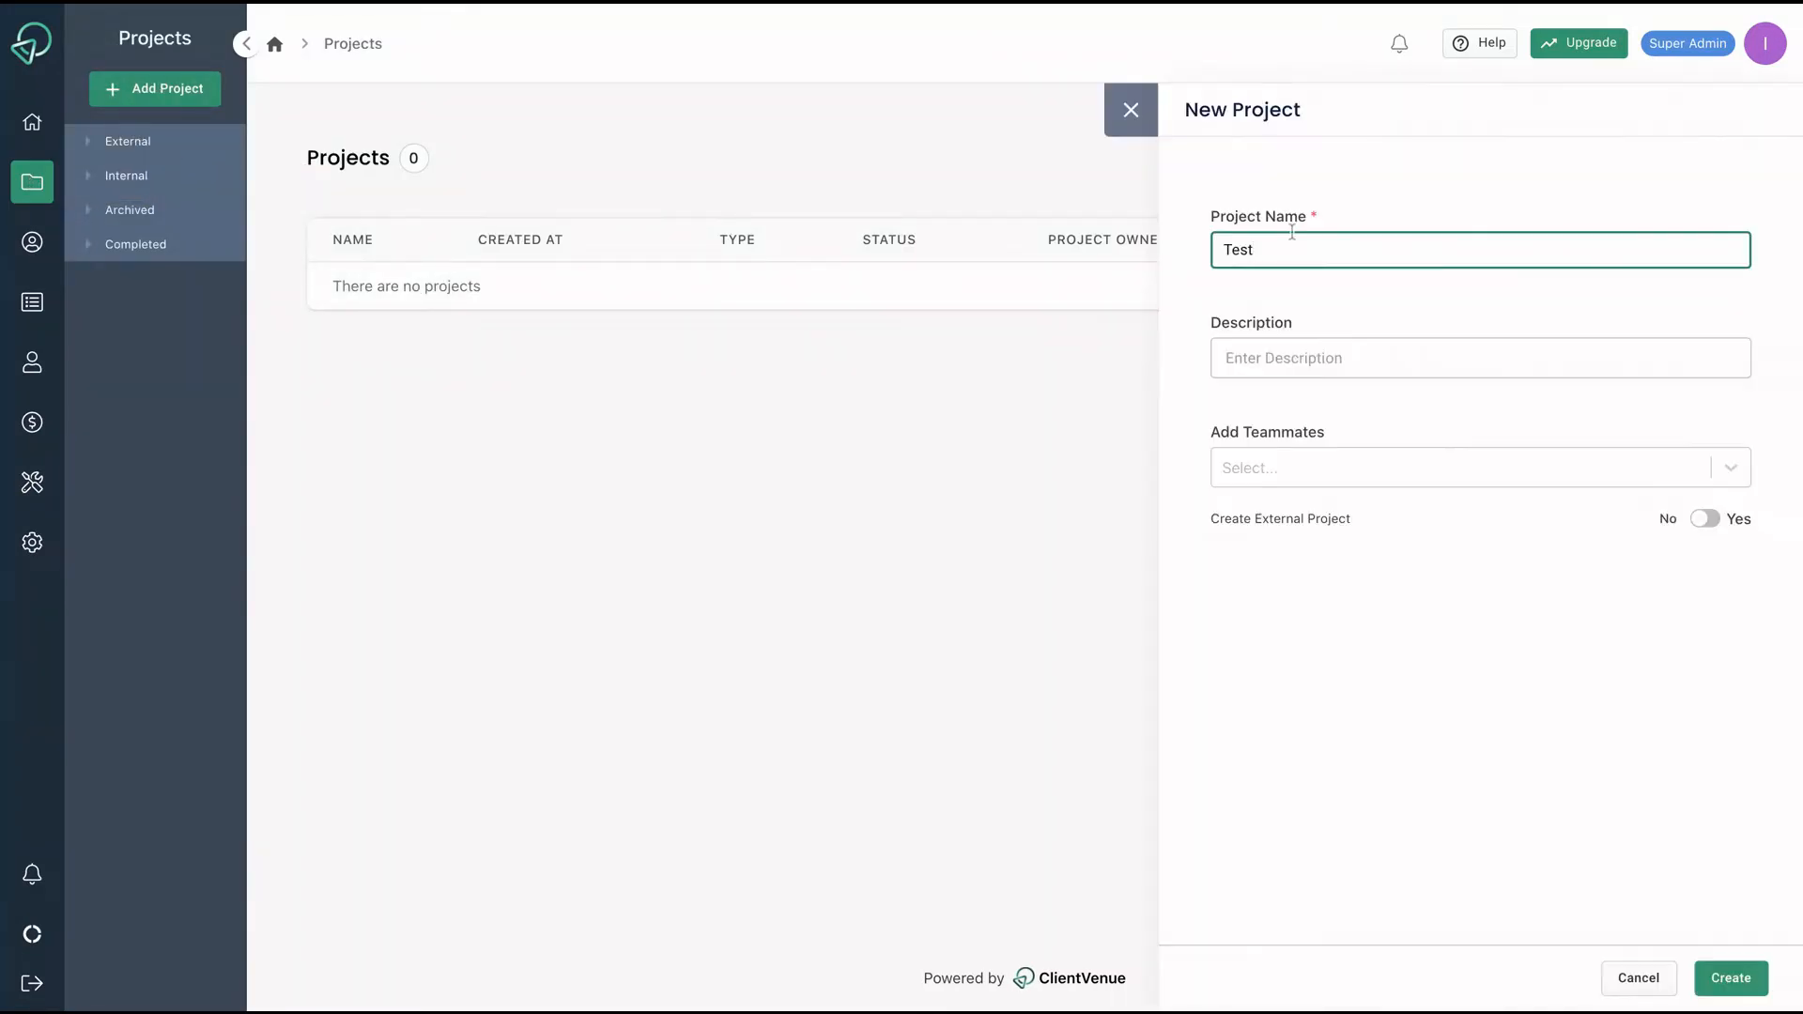
click(1348, 362)
text(test descriptio)
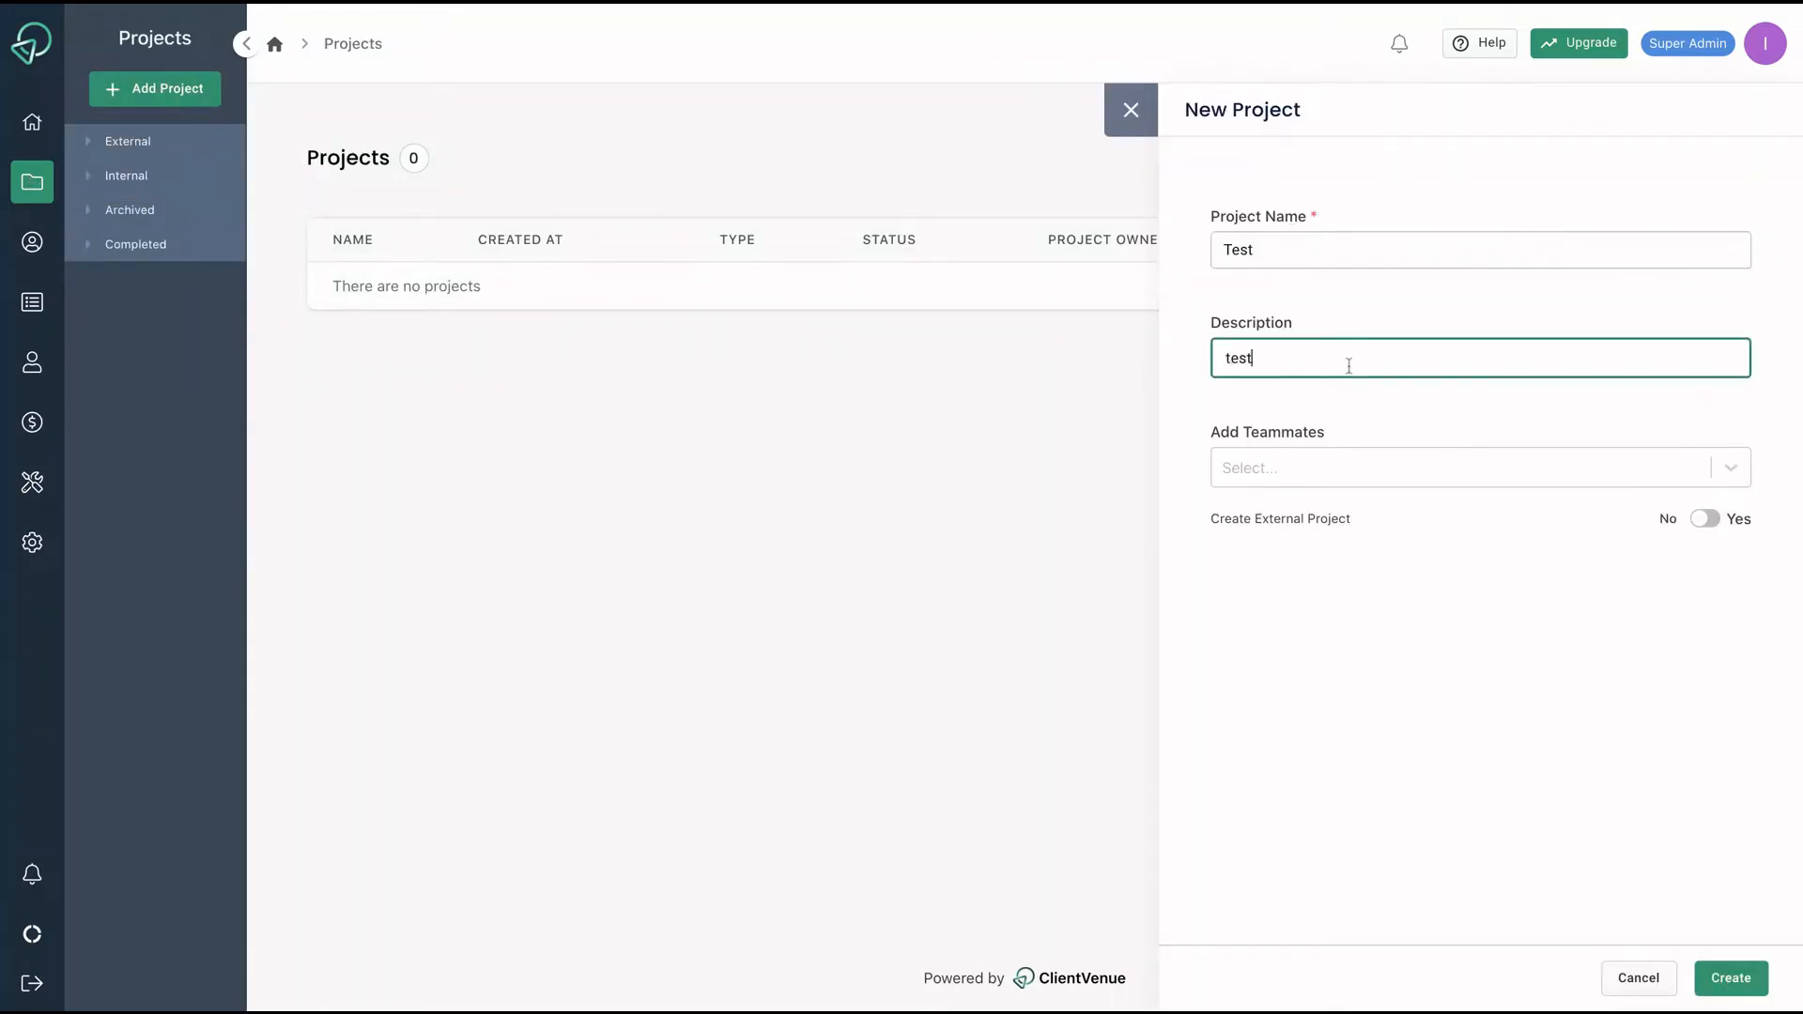
text(n)
click(1399, 466)
click(1335, 596)
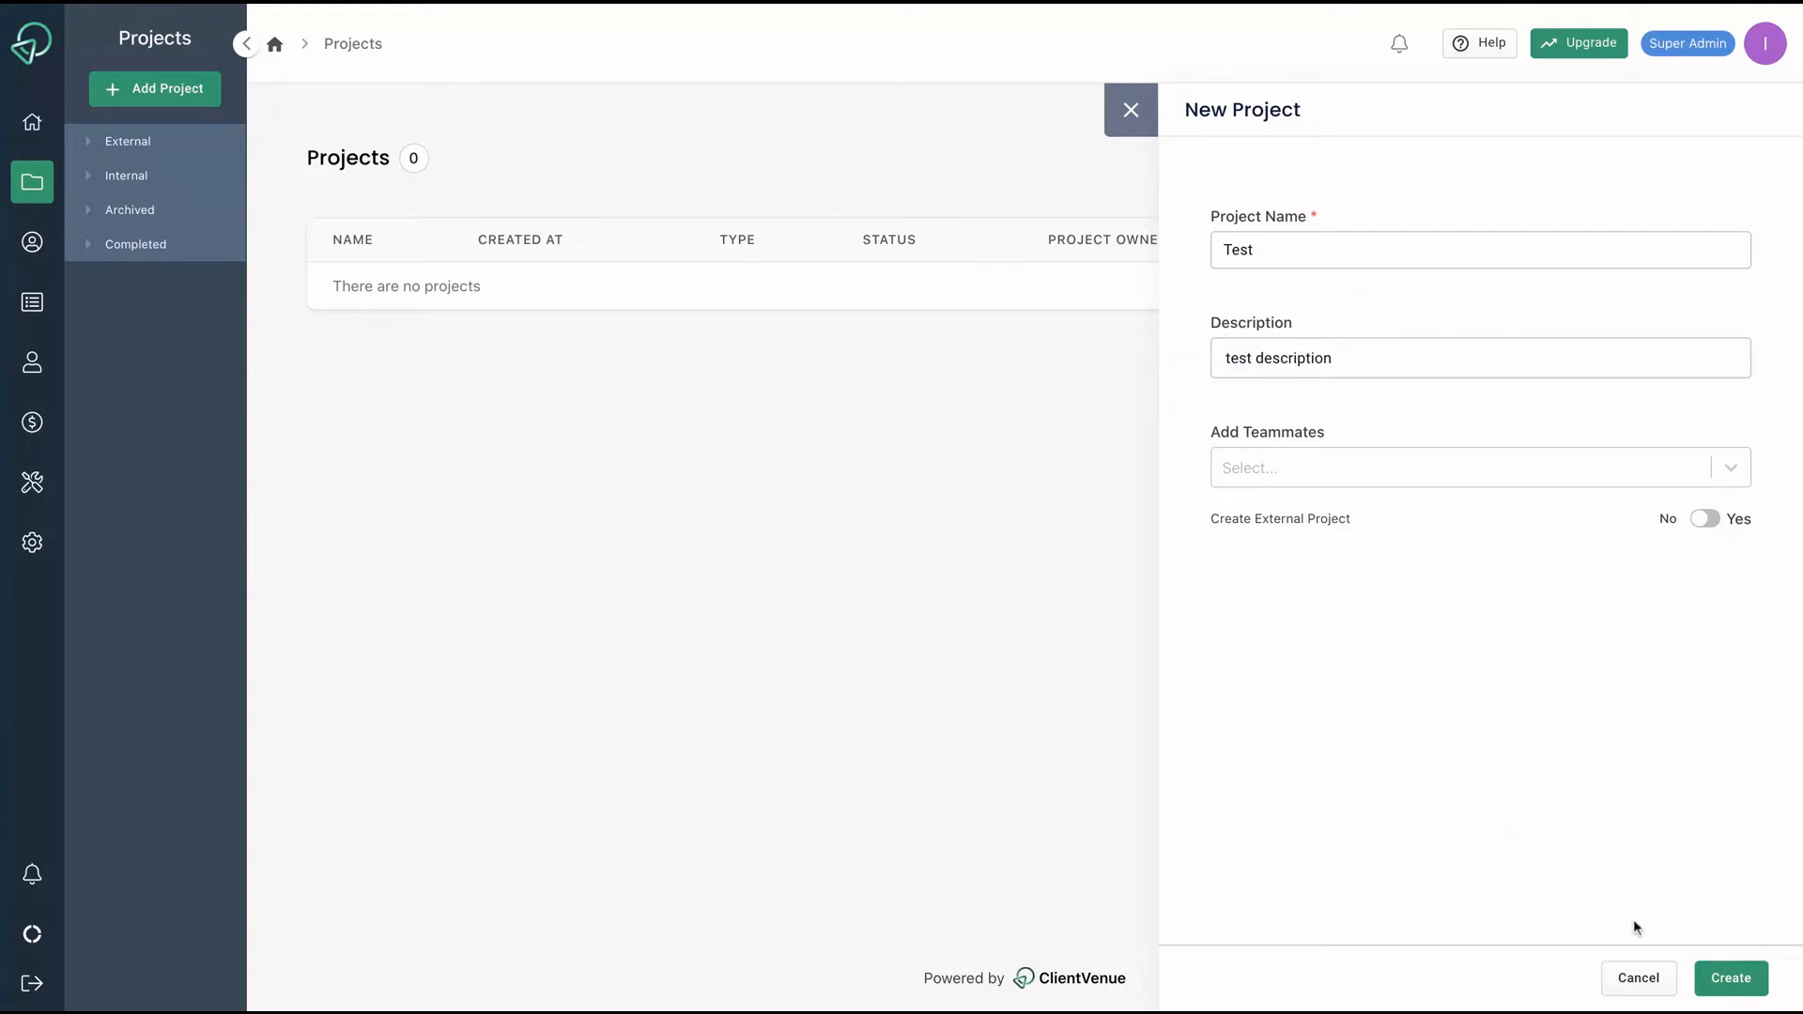
click(1705, 519)
click(1708, 978)
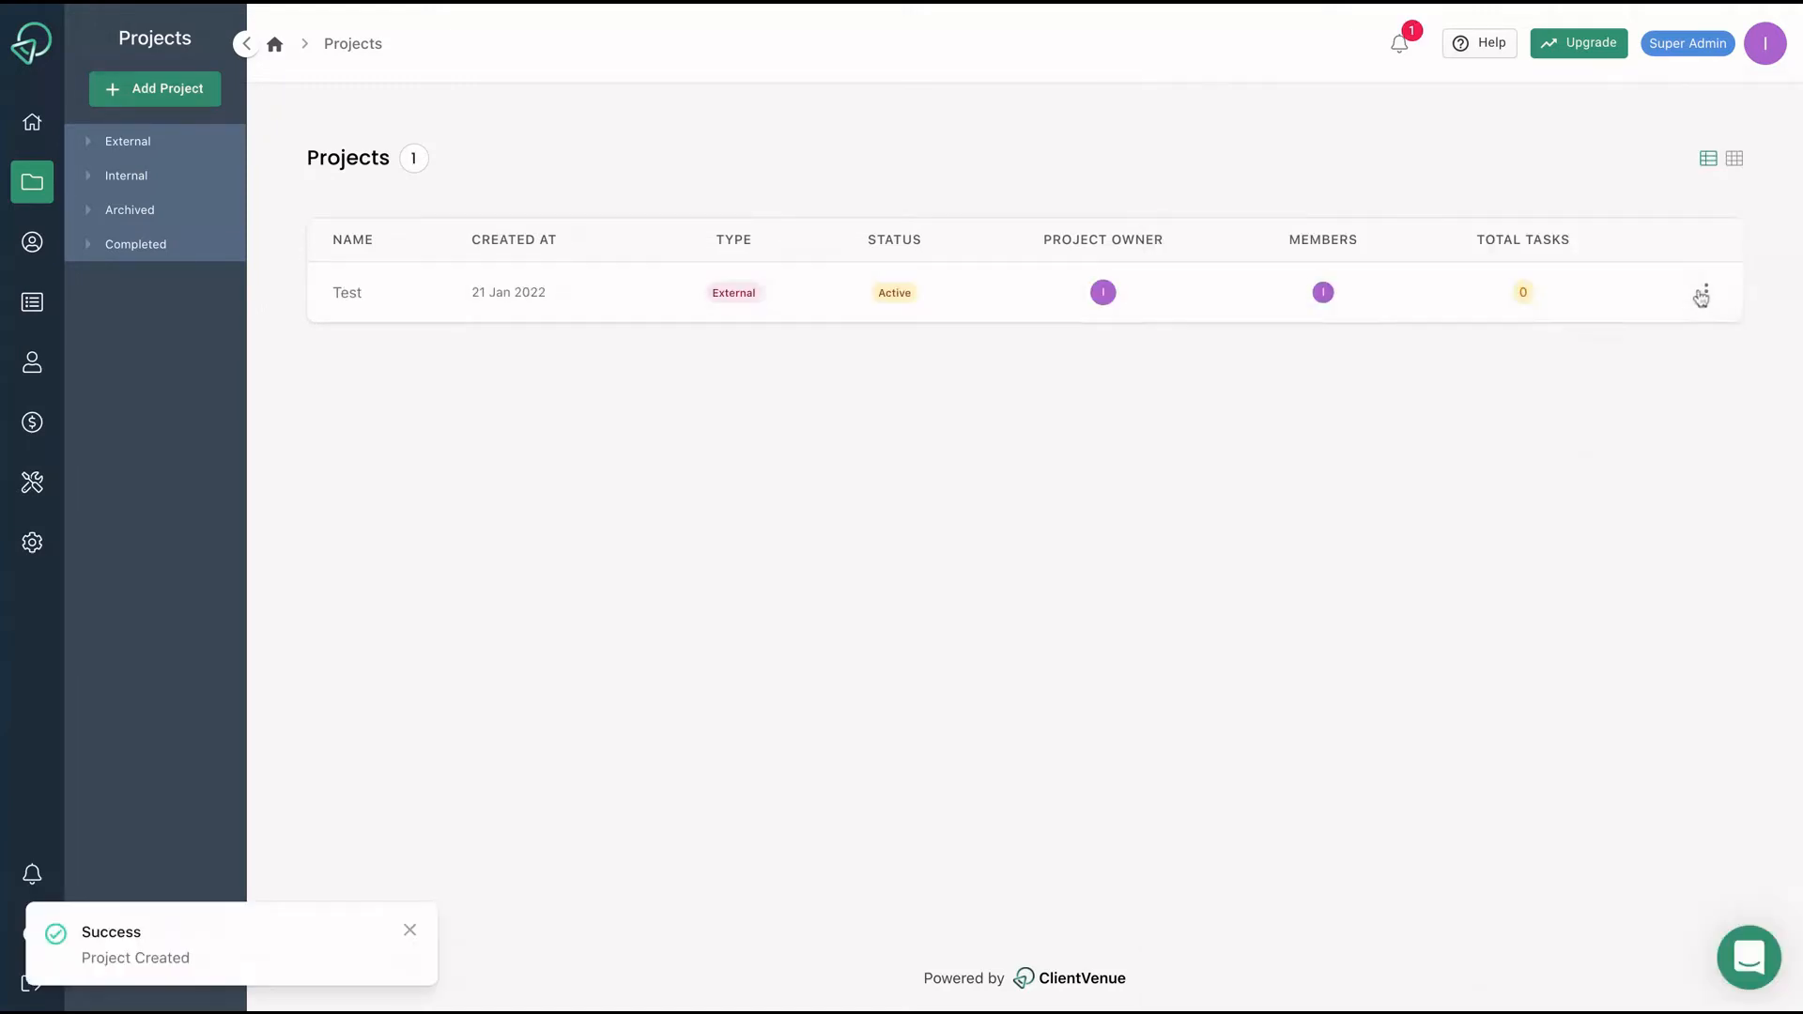
Open the Test project's overview and Board view, then return to the dashboard.
click(1701, 296)
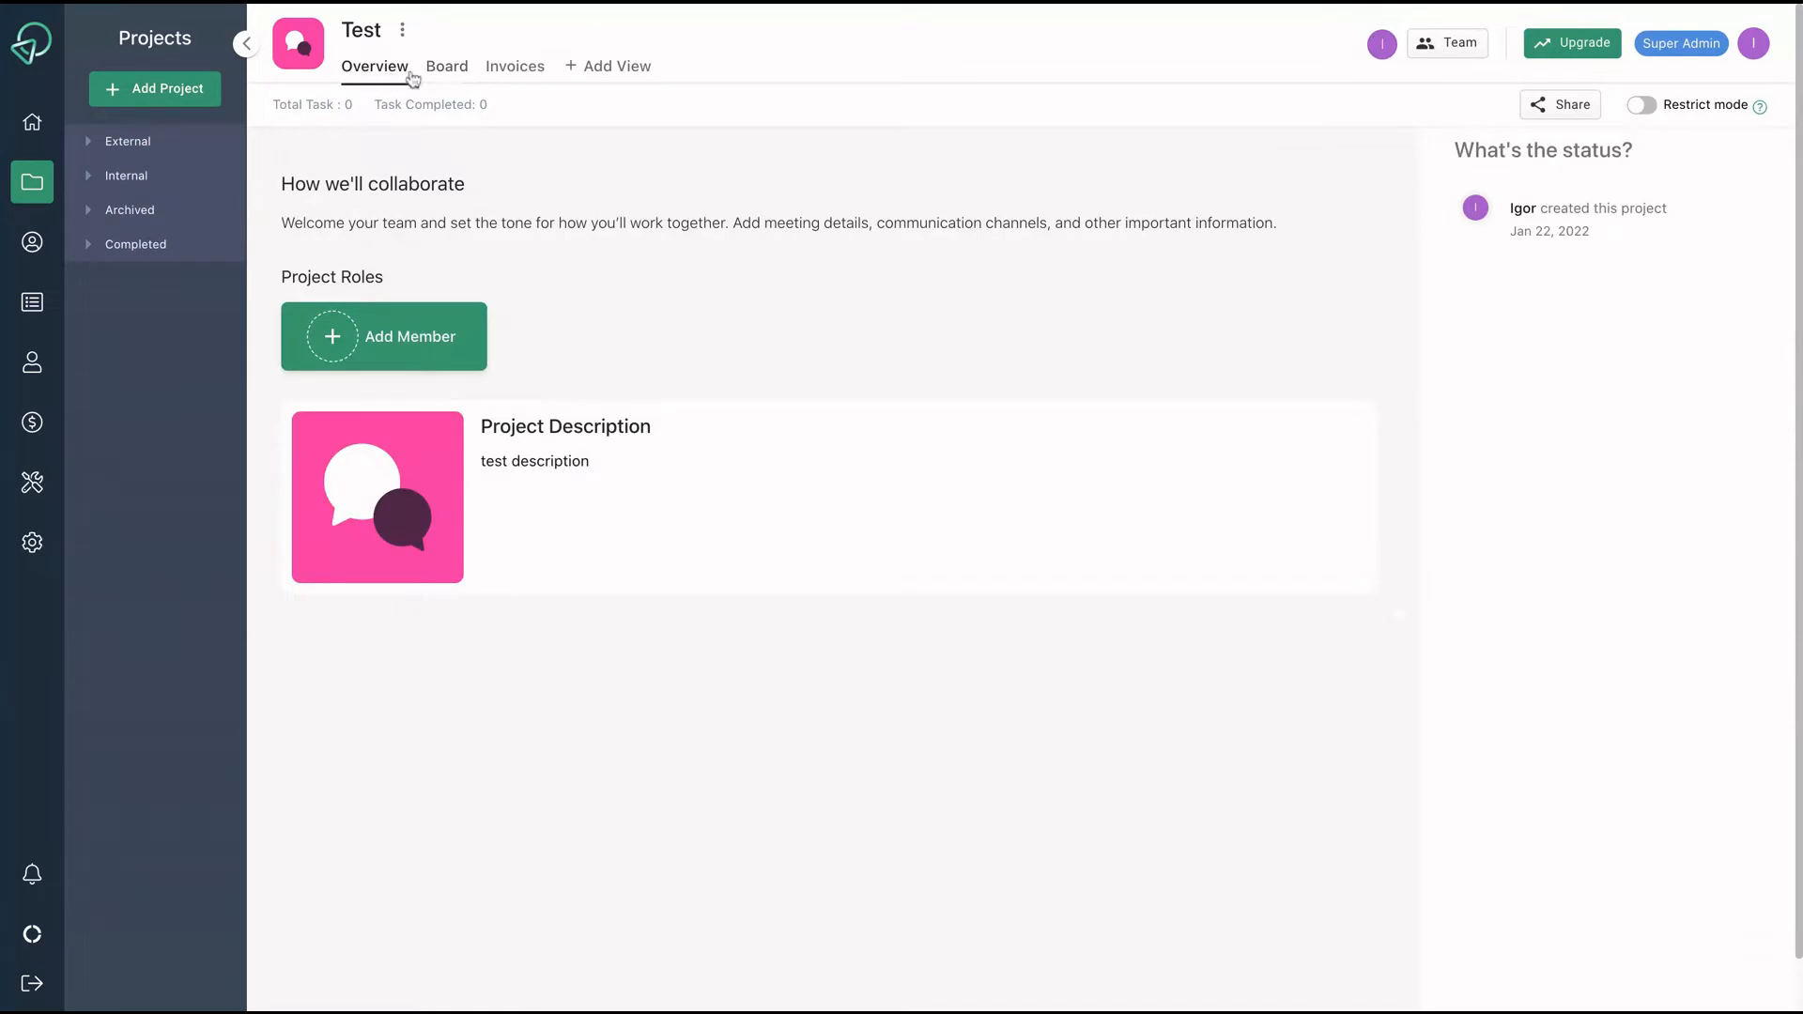
click(467, 68)
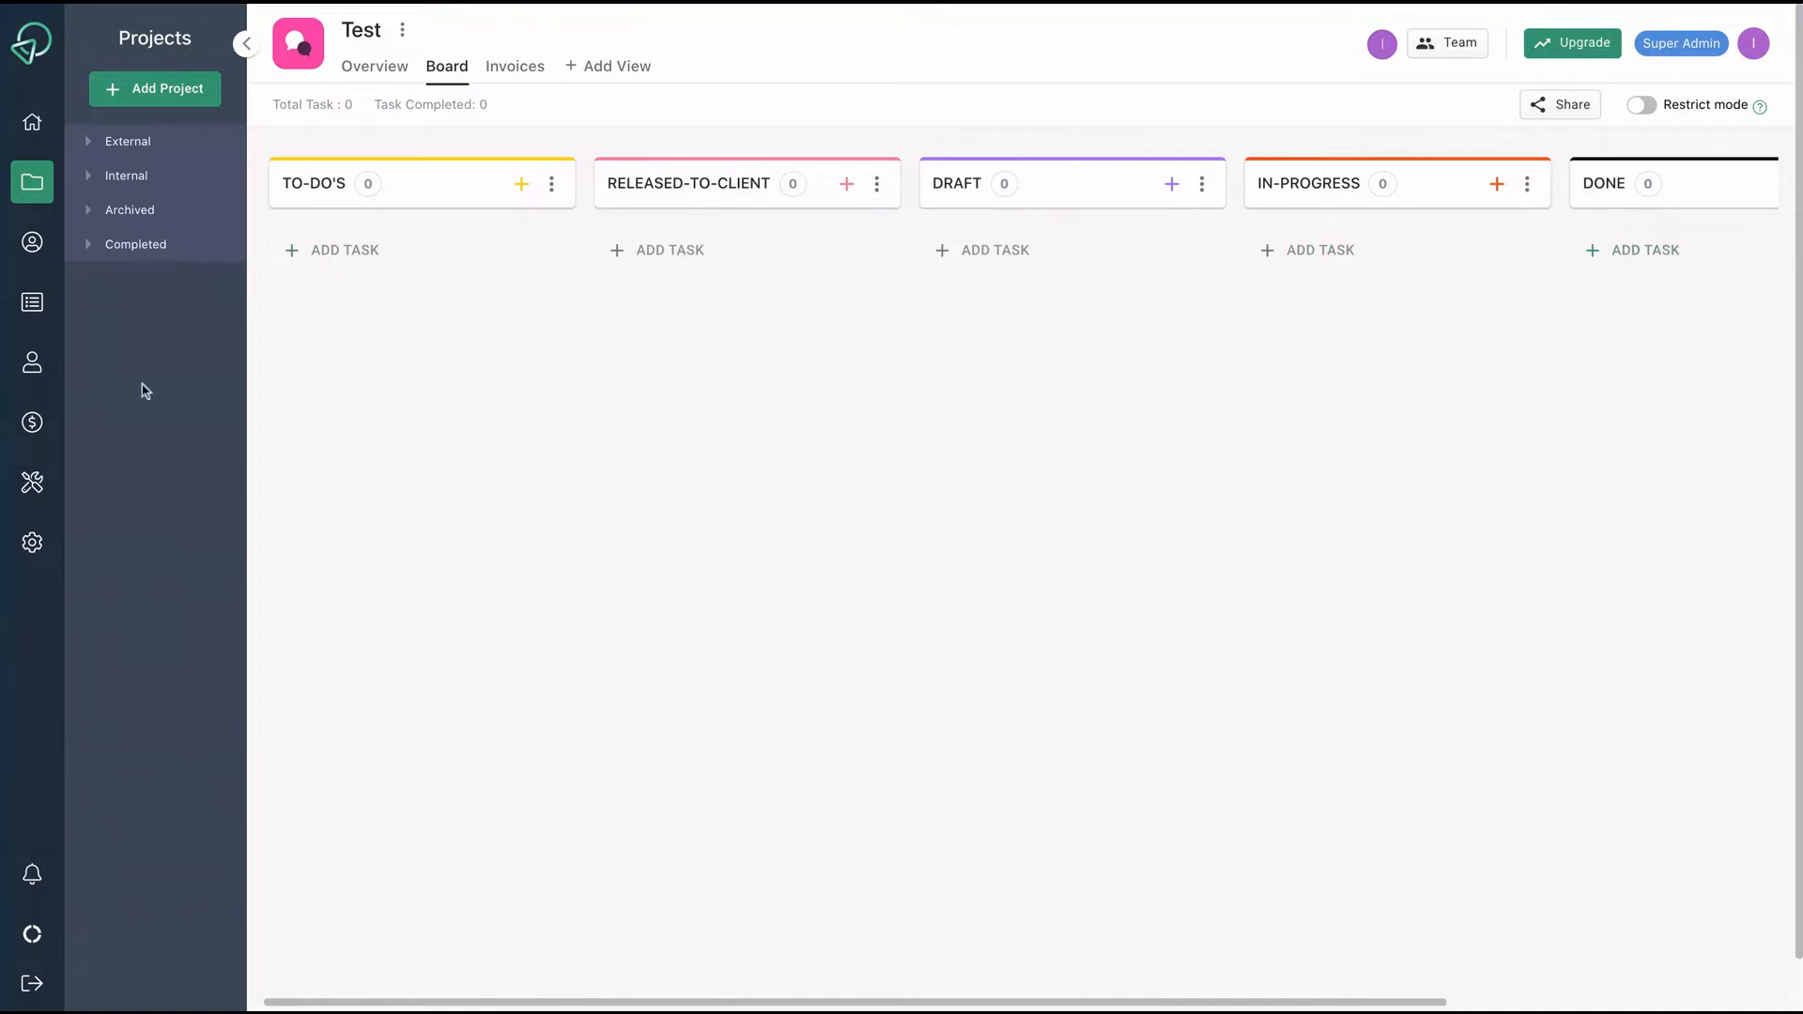
click(34, 123)
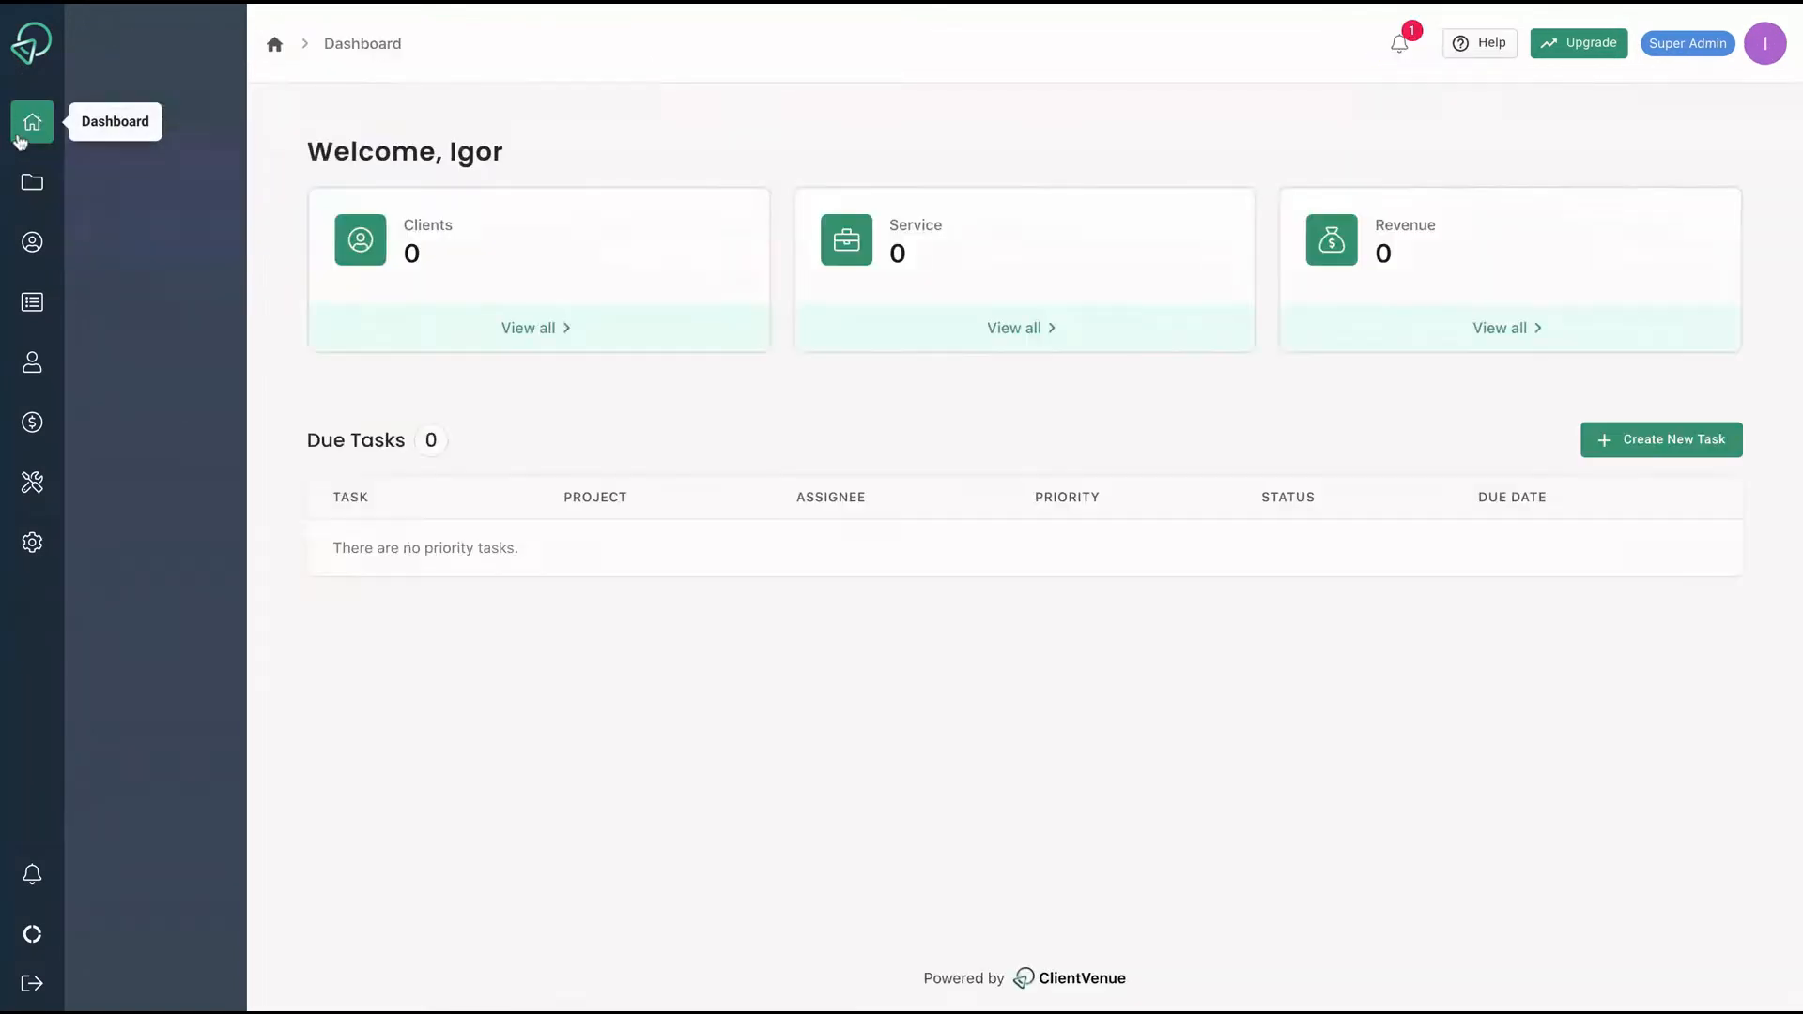
Start a new task named 'Test' in the Test project's Draft section.
click(1668, 456)
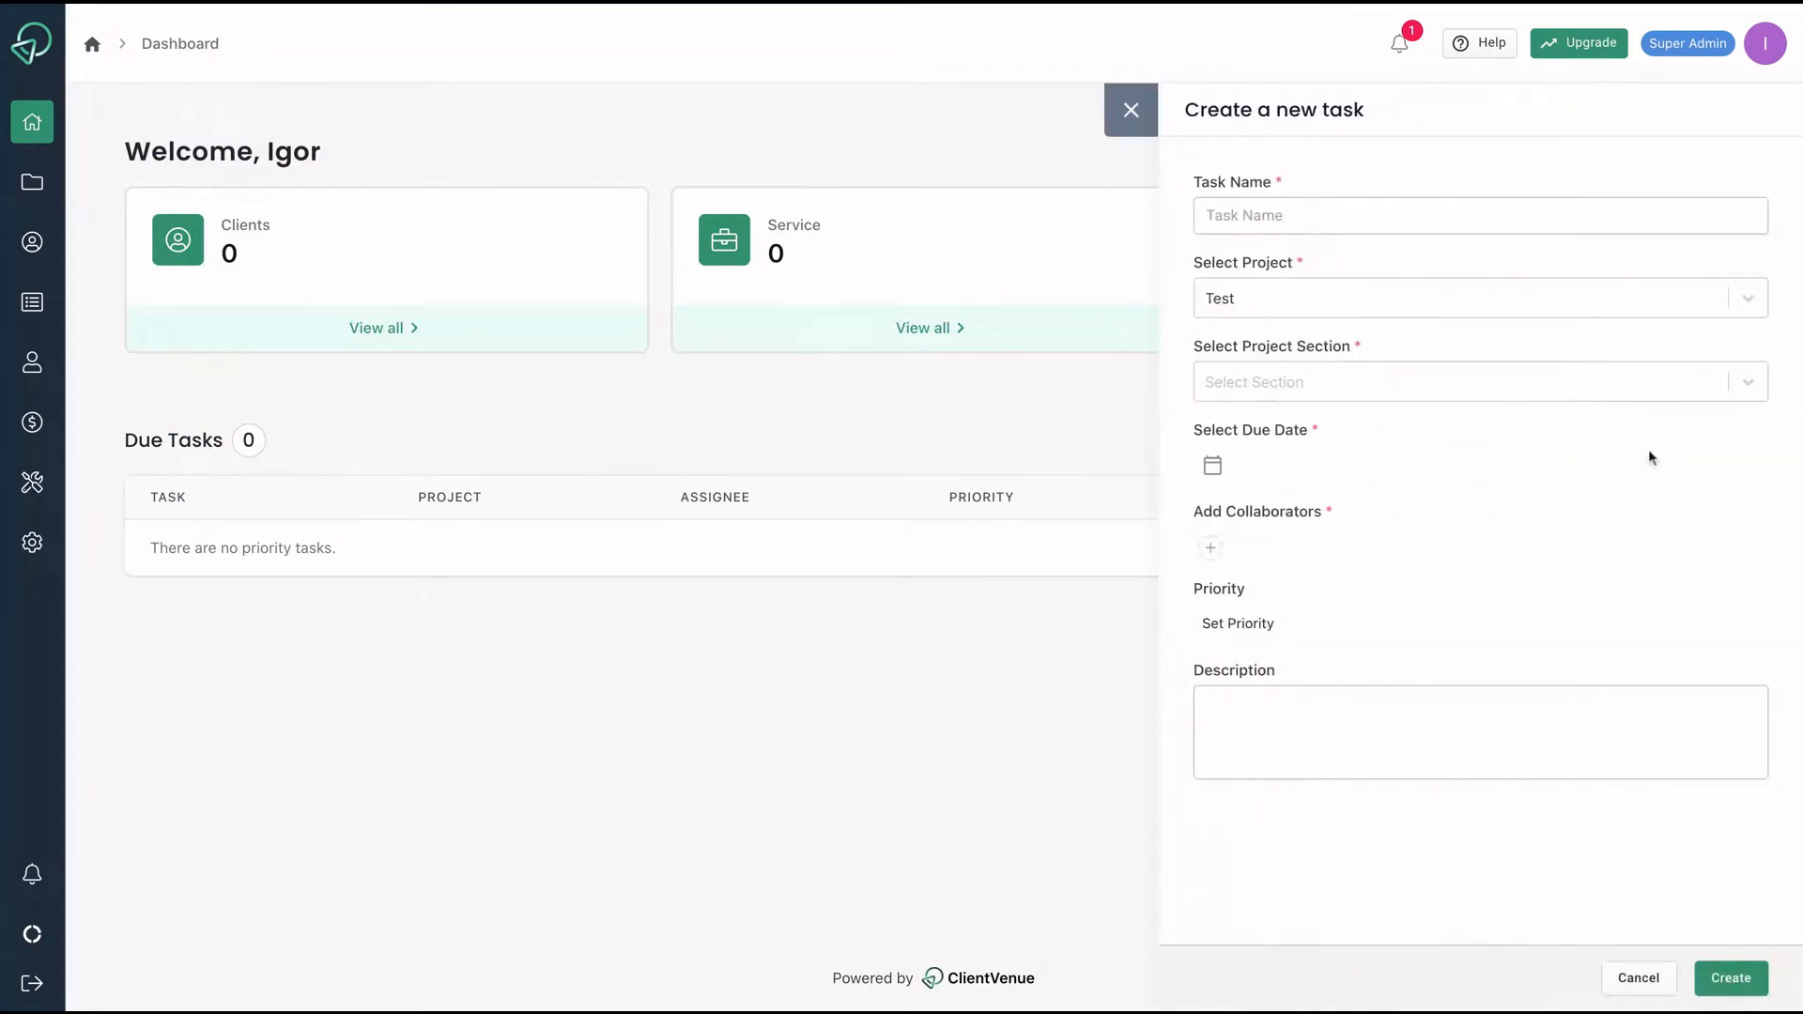
click(1245, 225)
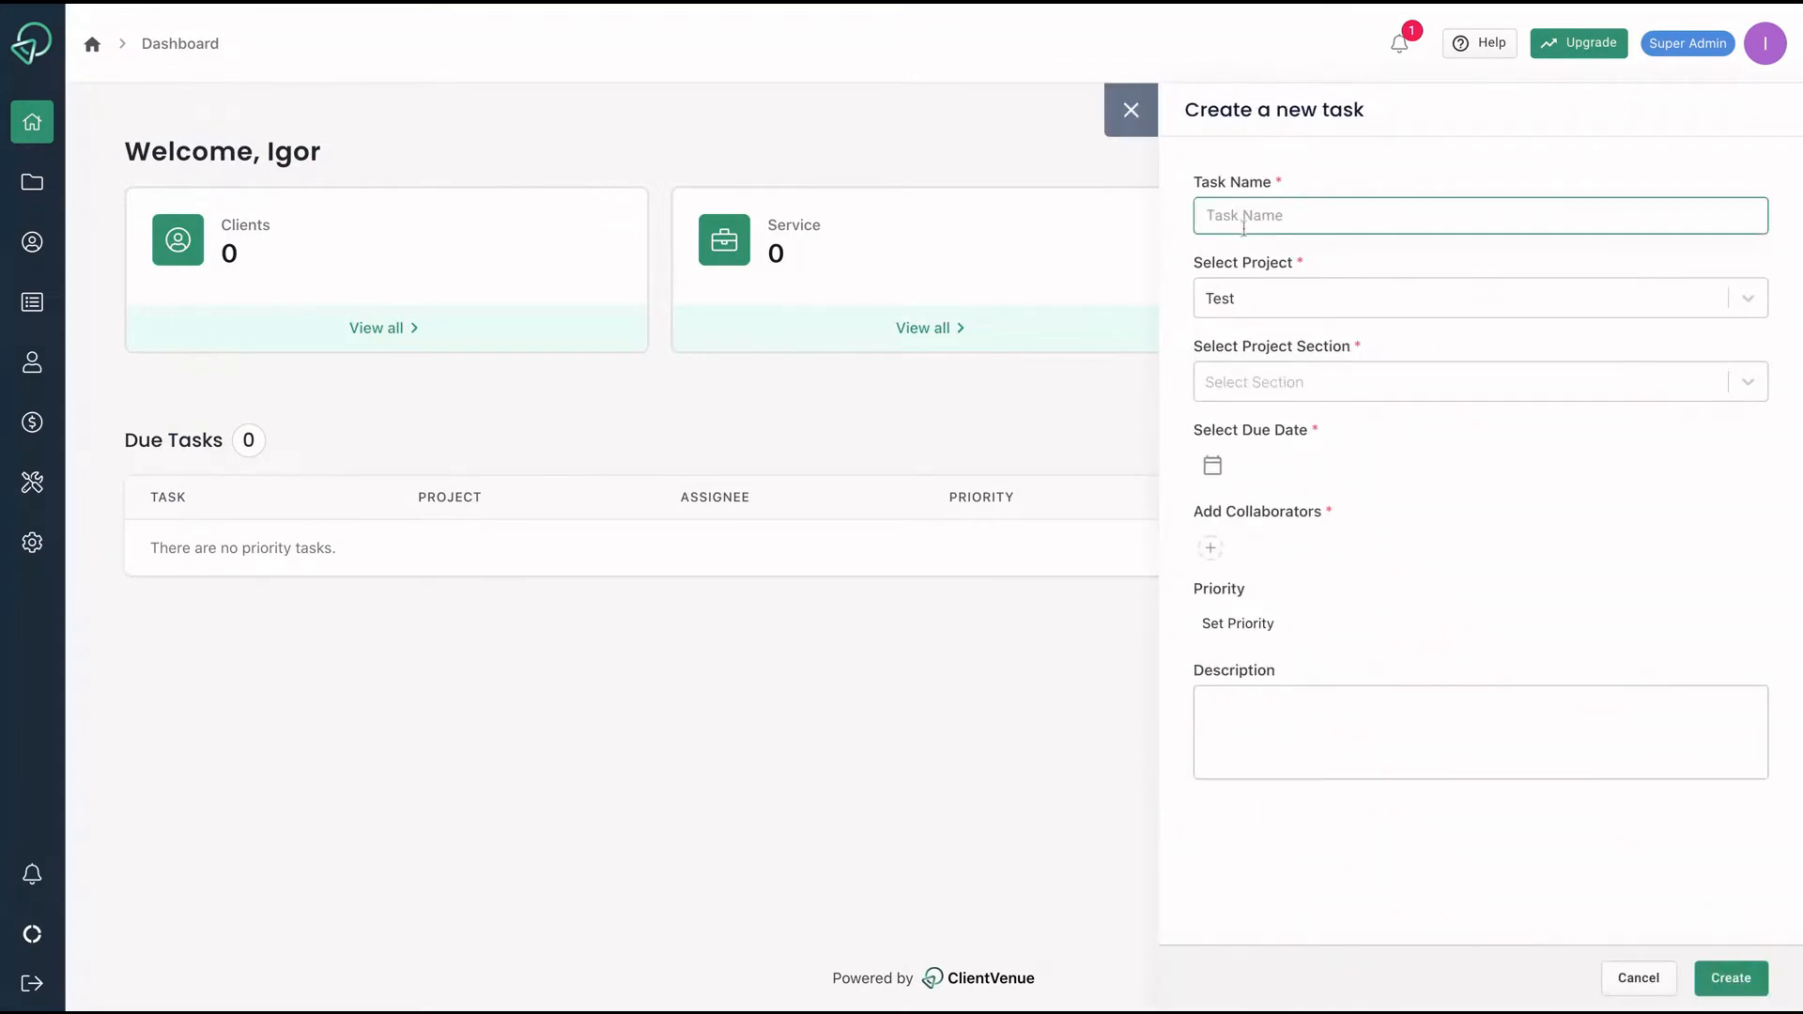
click(1309, 380)
click(1268, 522)
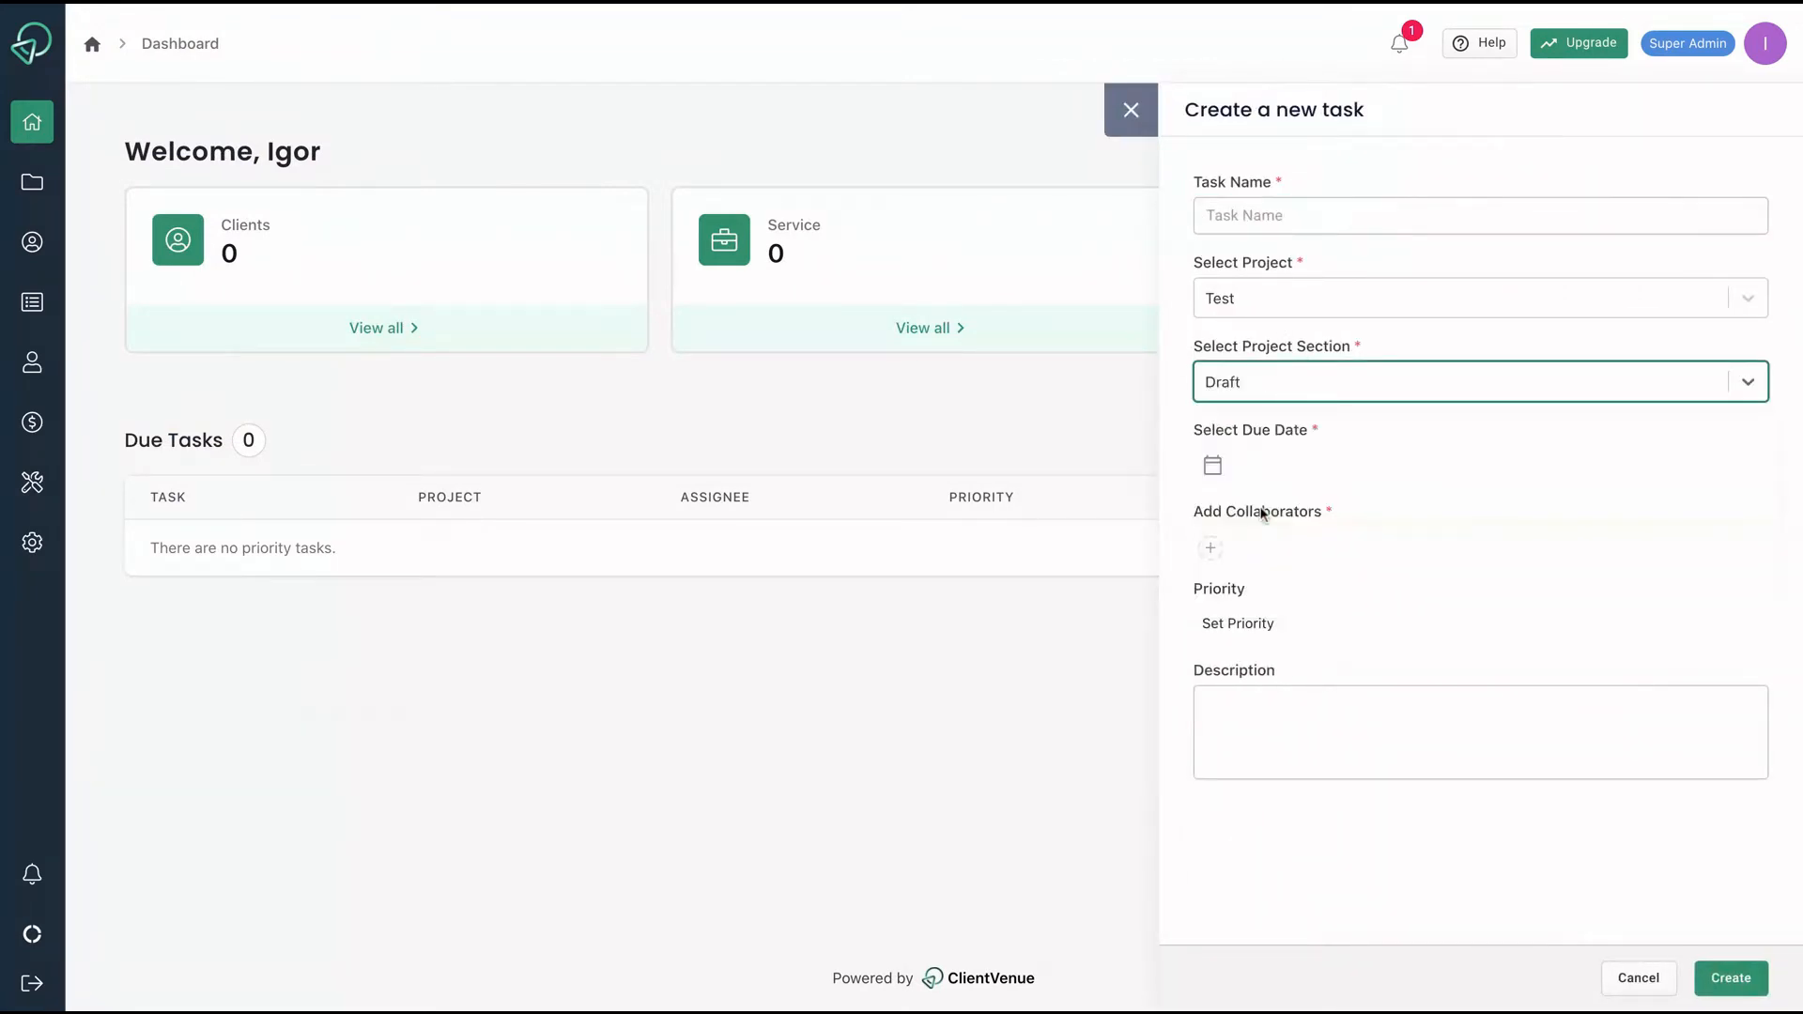
click(1254, 212)
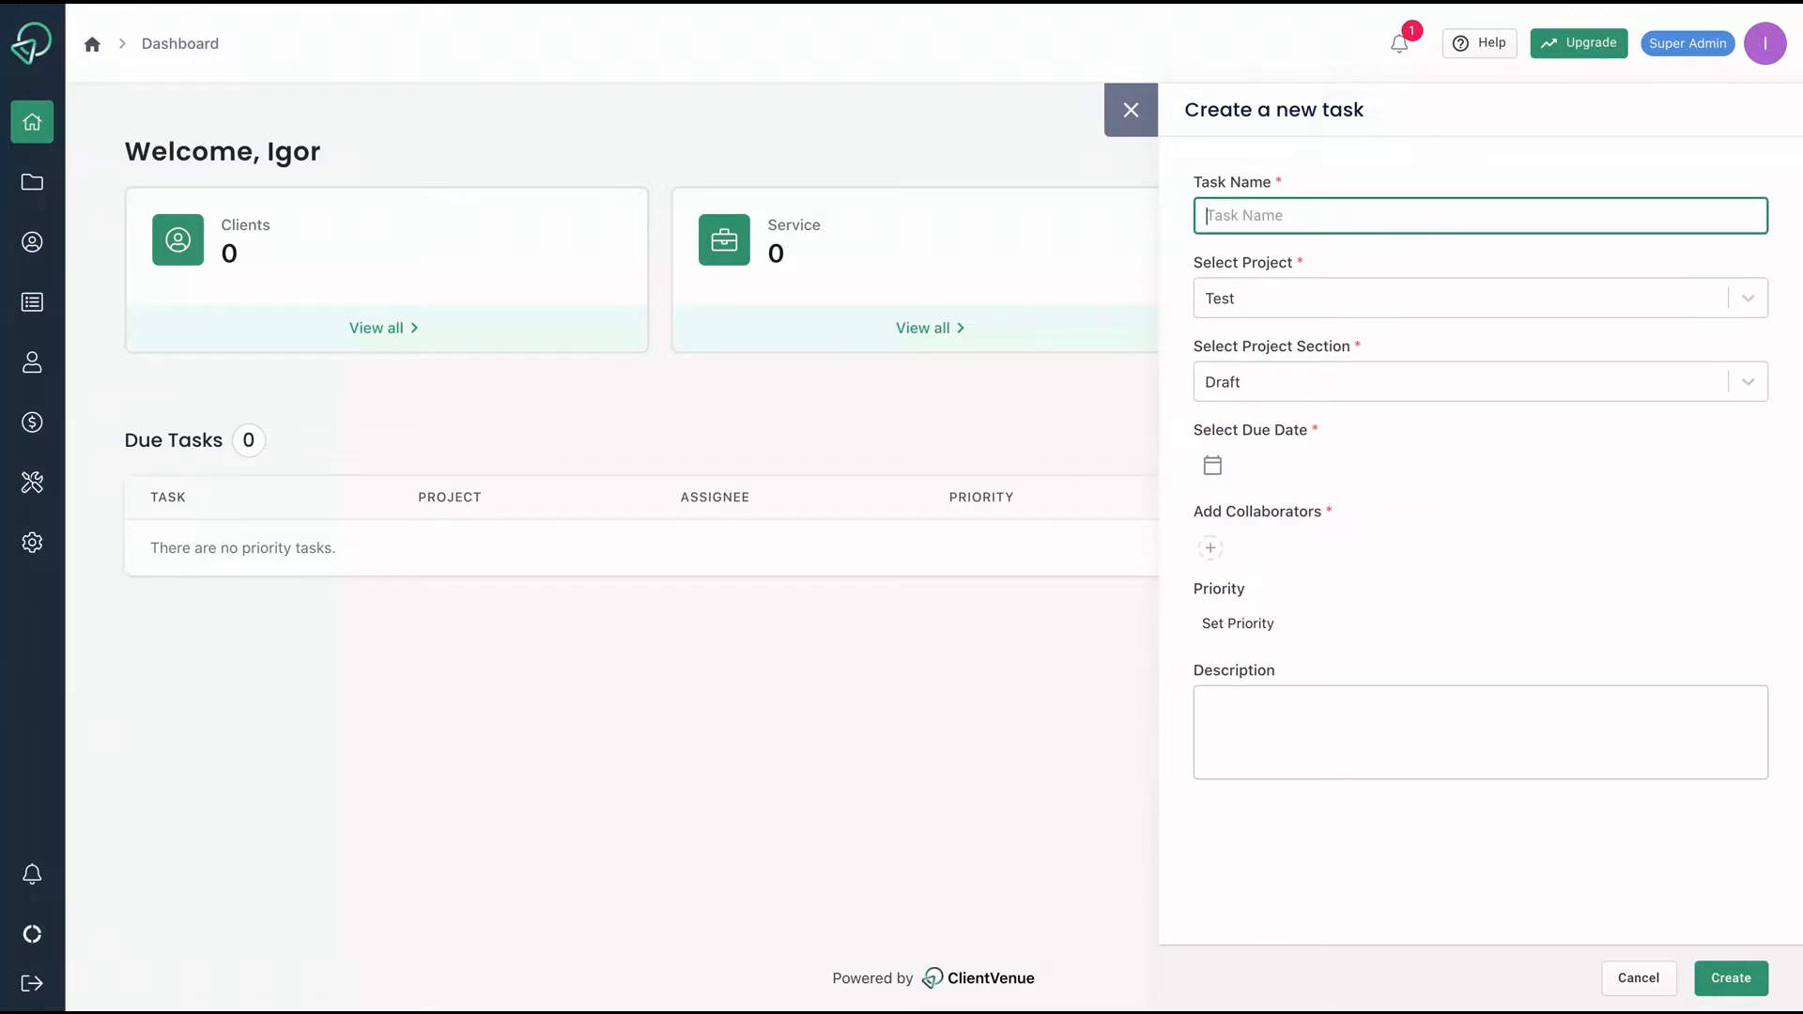
text(Test)
Set the task's due time to 8:30 PM and create it.
click(1212, 466)
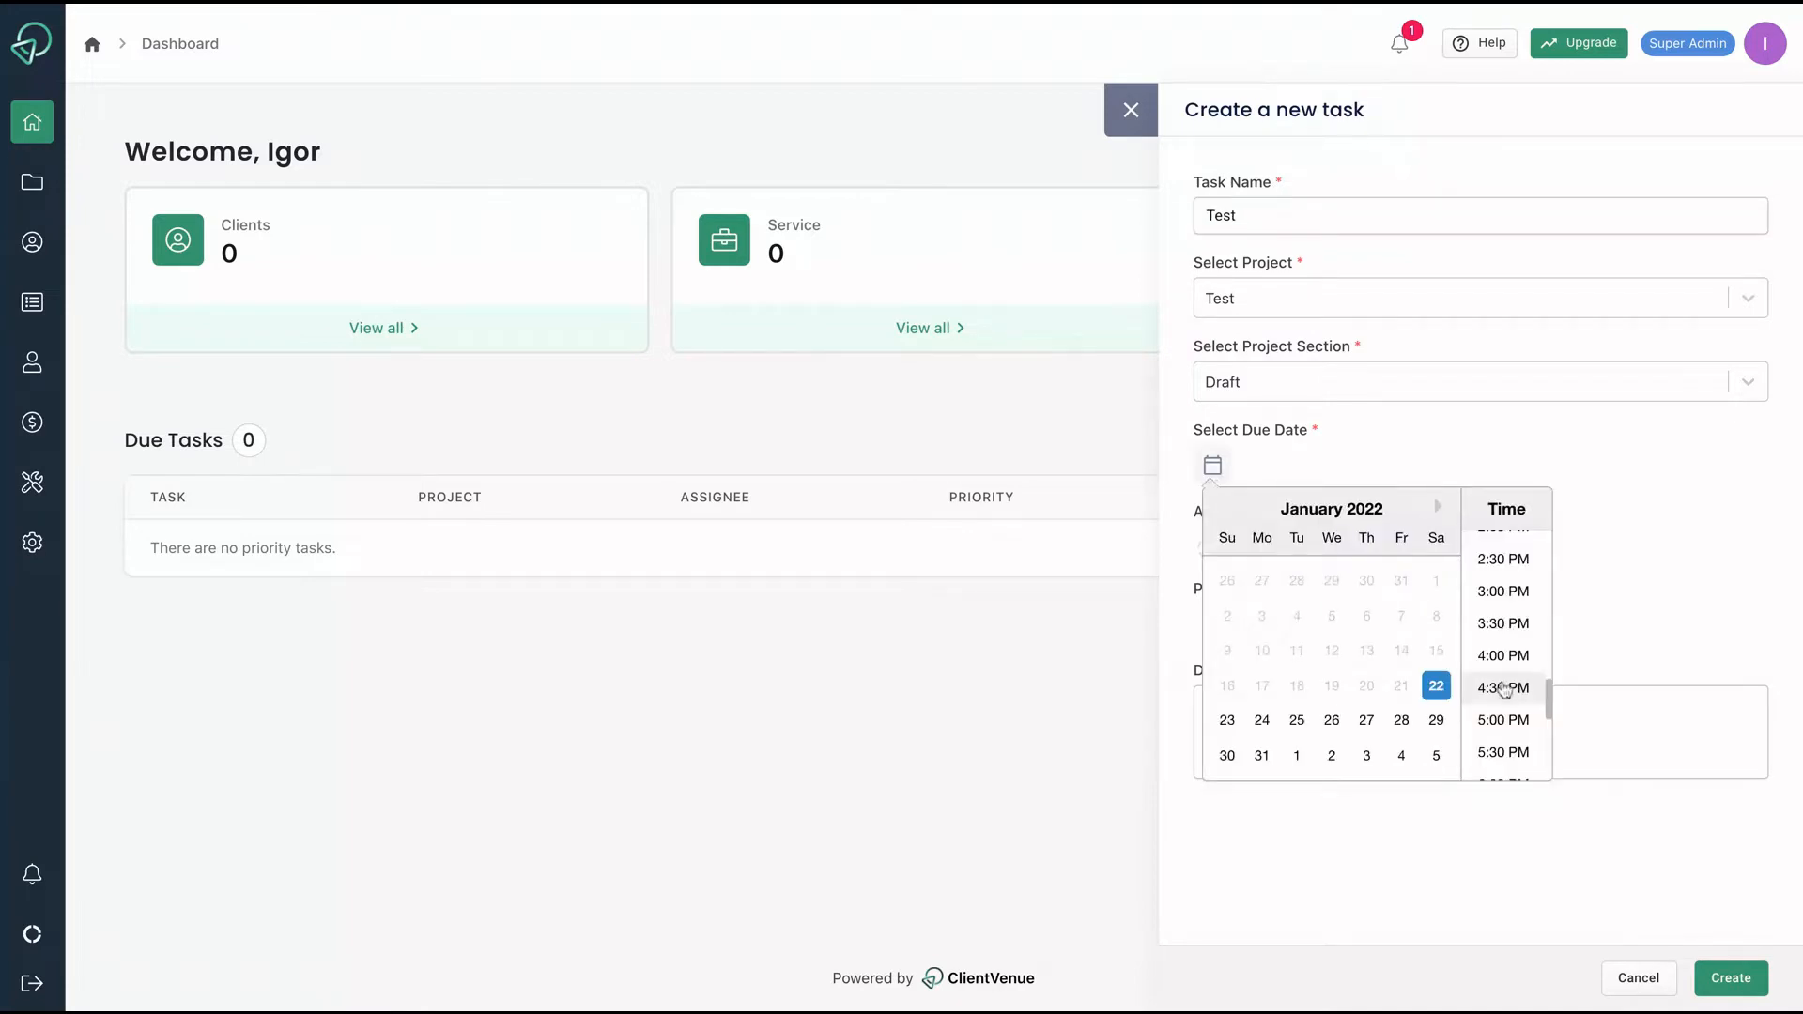
scroll(1506, 690, down, 5)
click(1504, 565)
click(1727, 977)
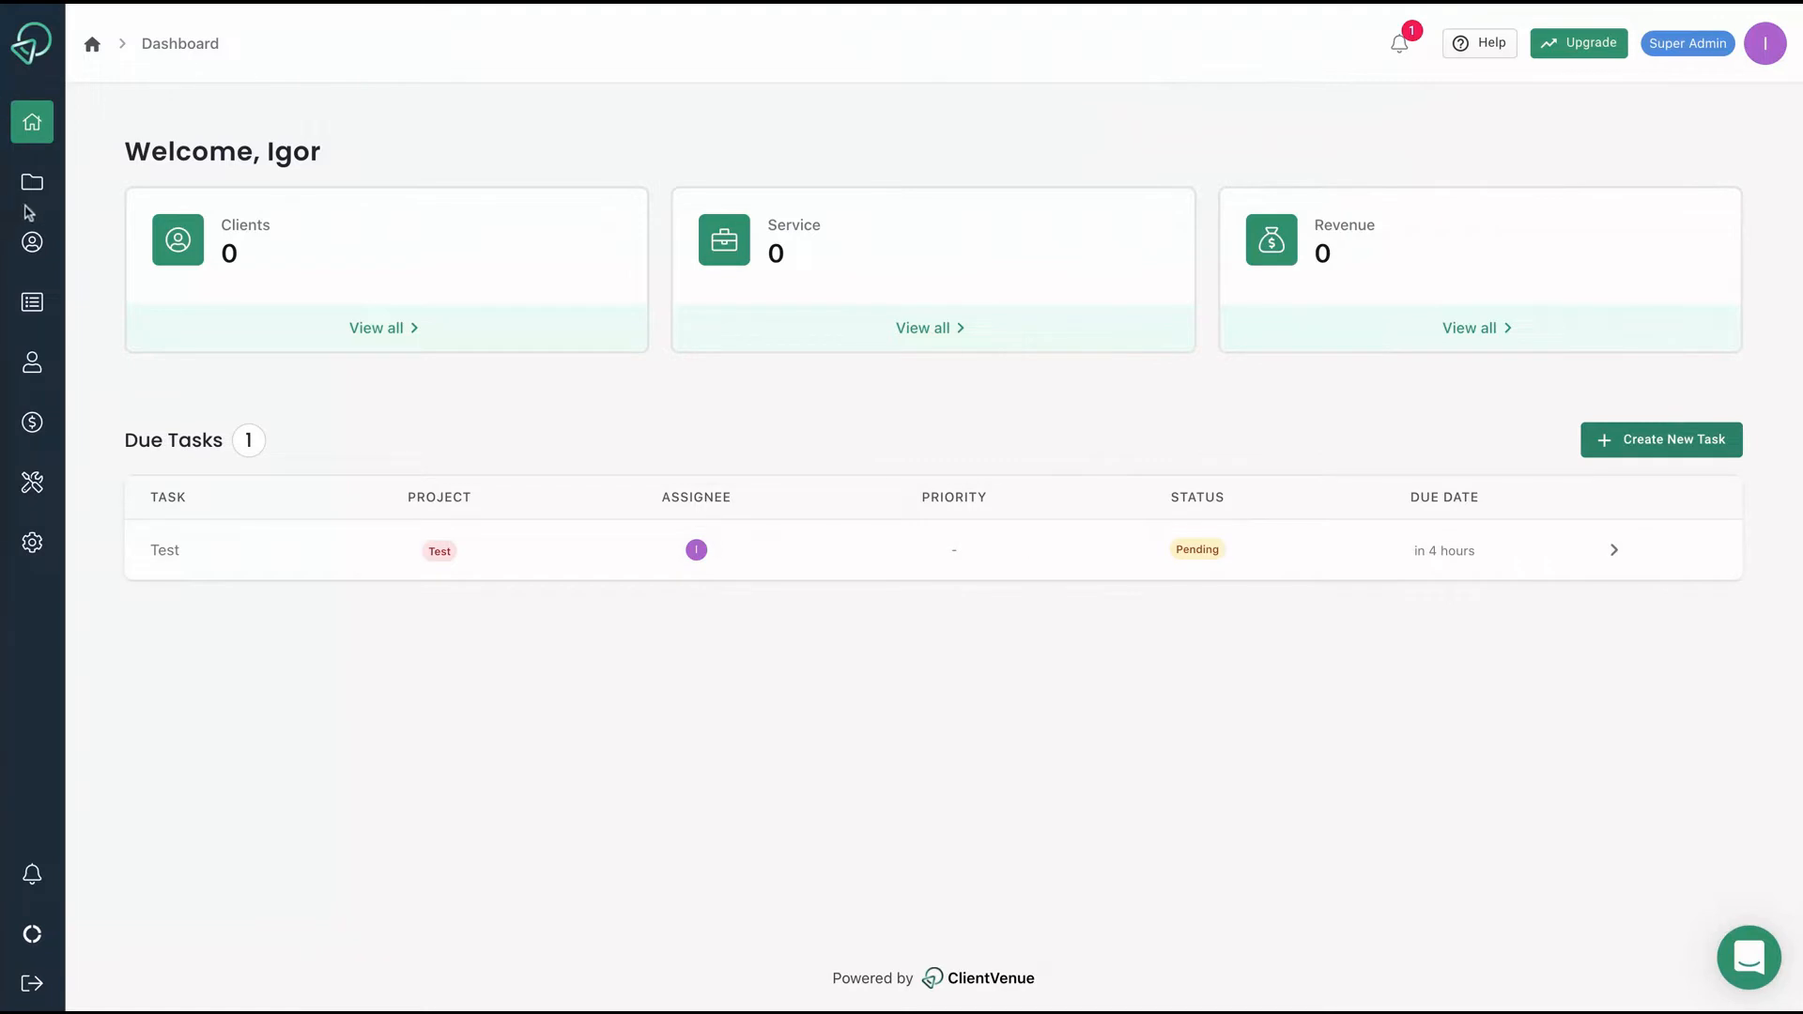
On the Test project board, drag the Test card out of Draft and open its details.
click(32, 181)
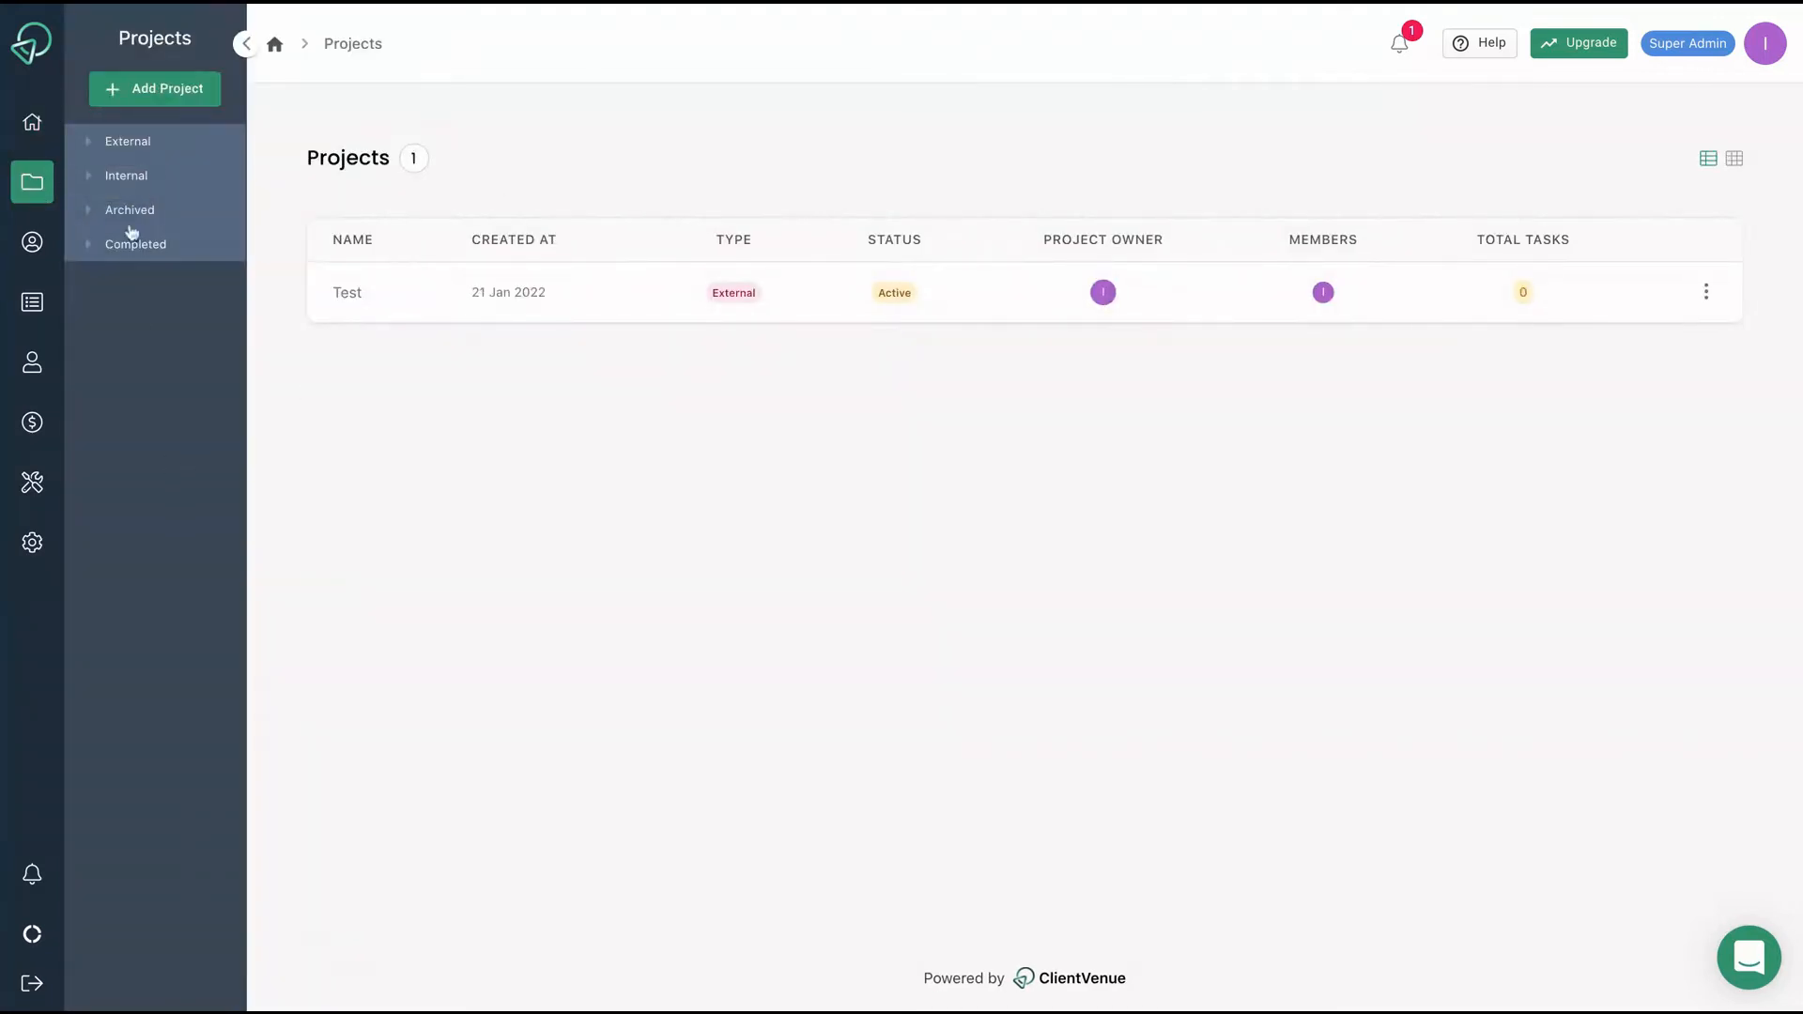
click(383, 297)
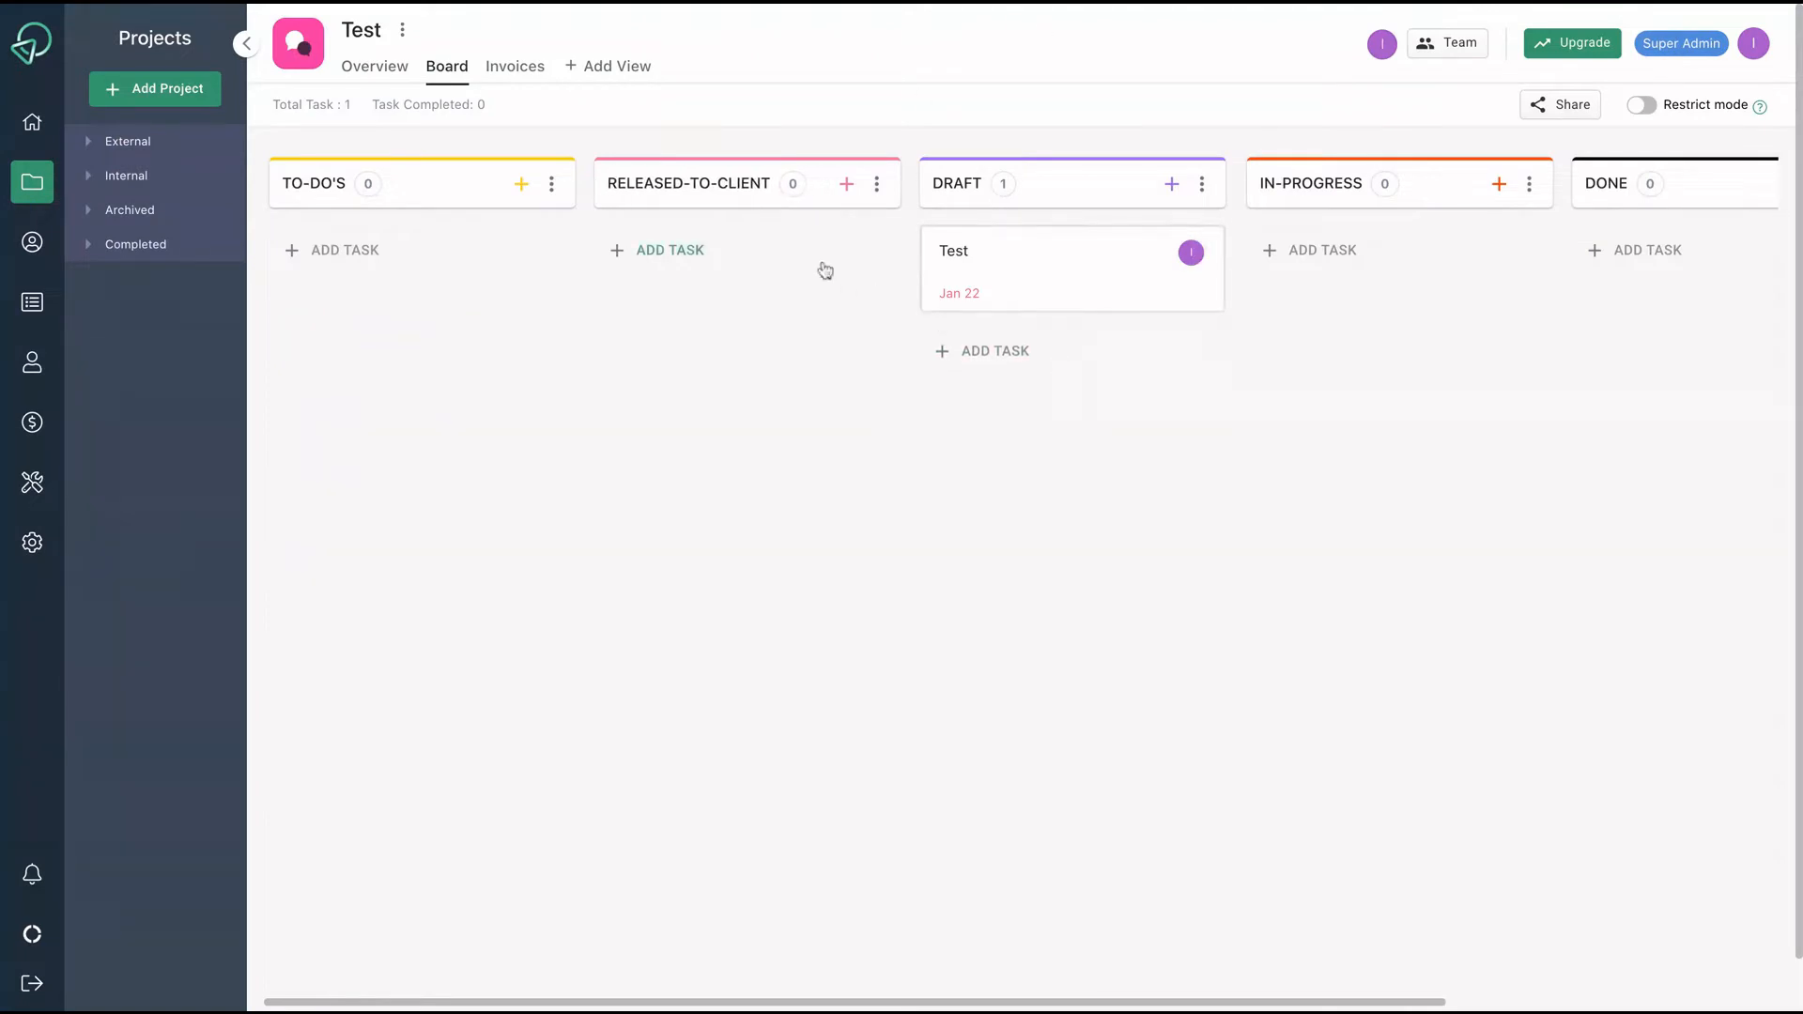
drag(1046, 278, 789, 258)
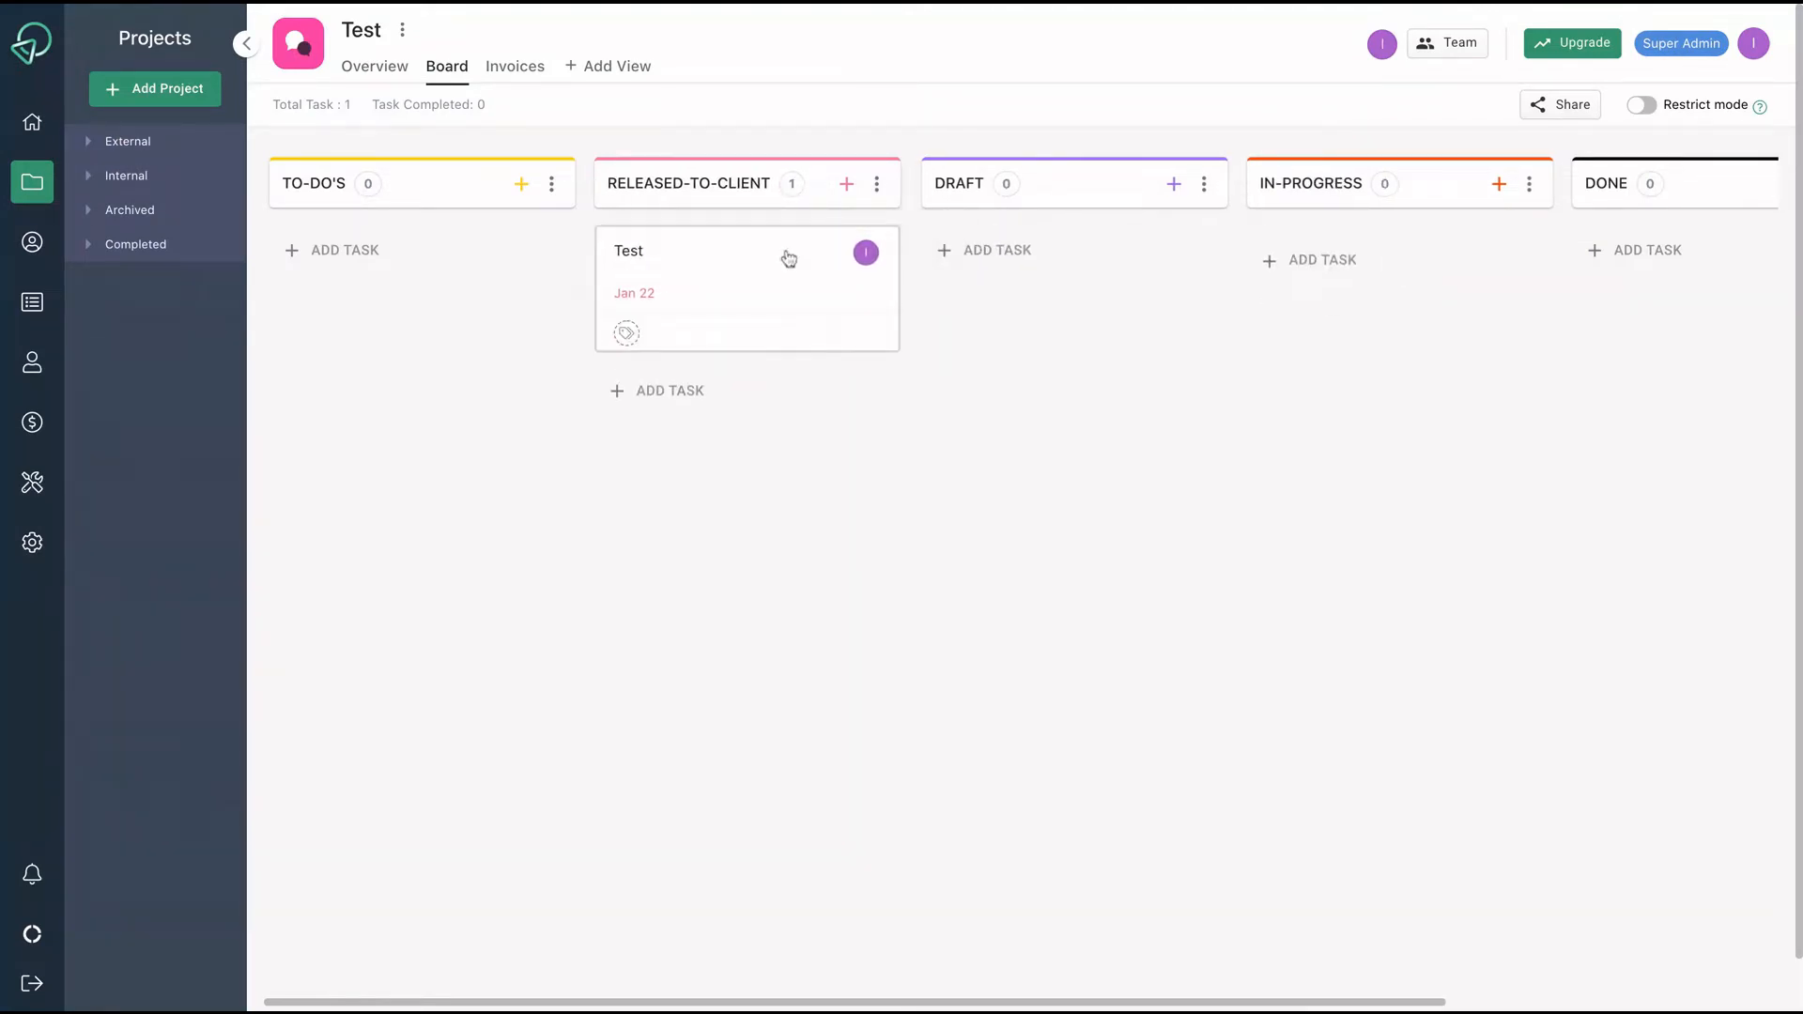
click(733, 282)
scroll(953, 596, down, 2)
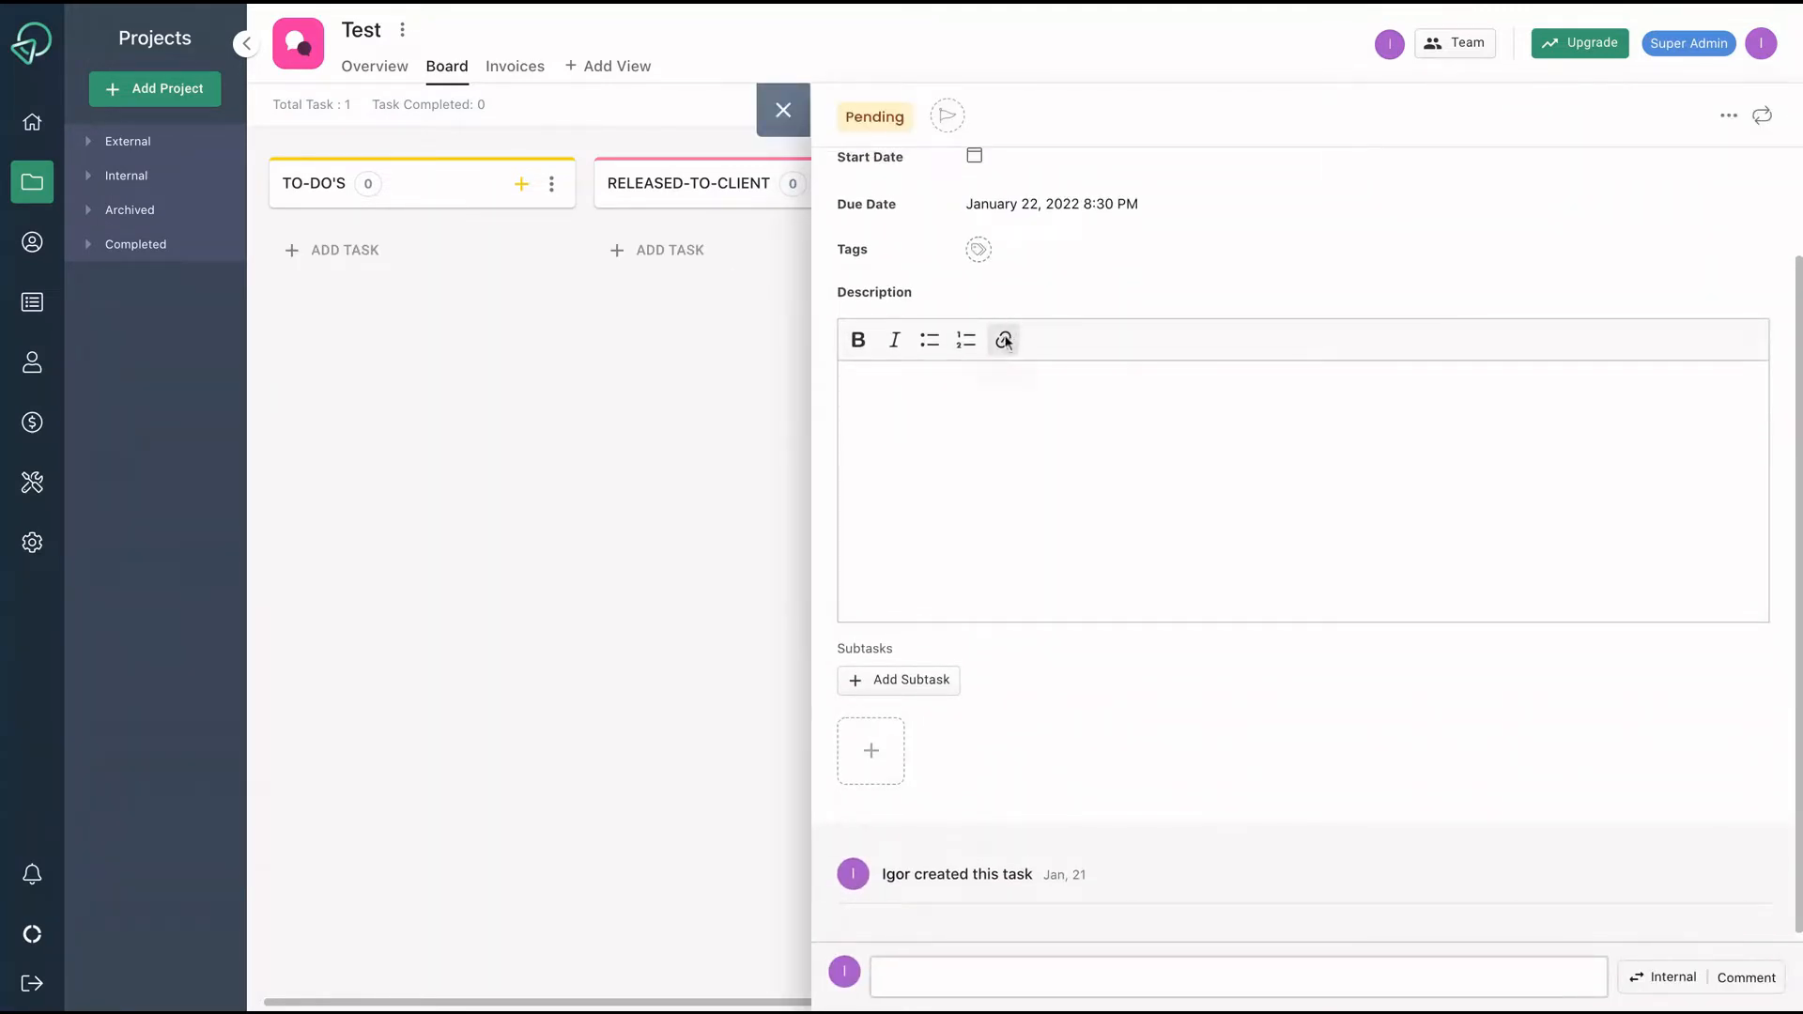
Describe the Test task as 'AppSumo Review', add Subtask 1 and 2, then close the panels.
click(878, 465)
text(AppSumo)
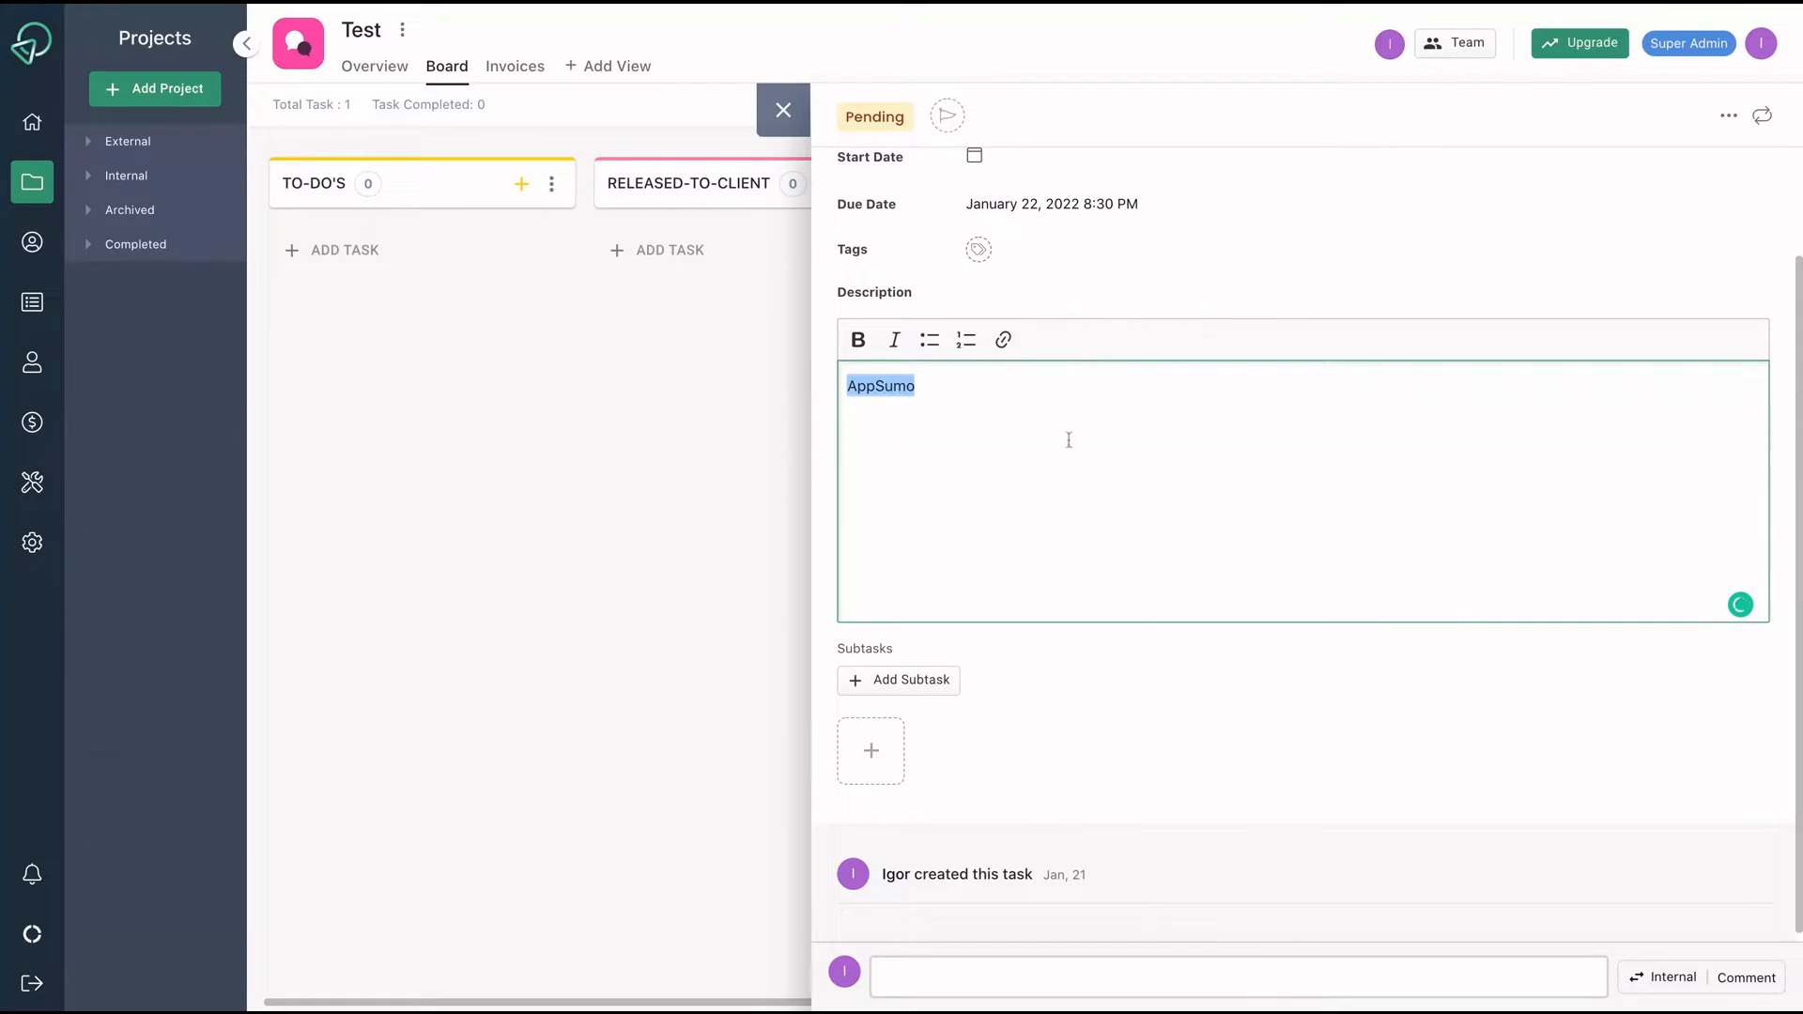
text( Review)
scroll(1065, 435, down, 2)
click(893, 563)
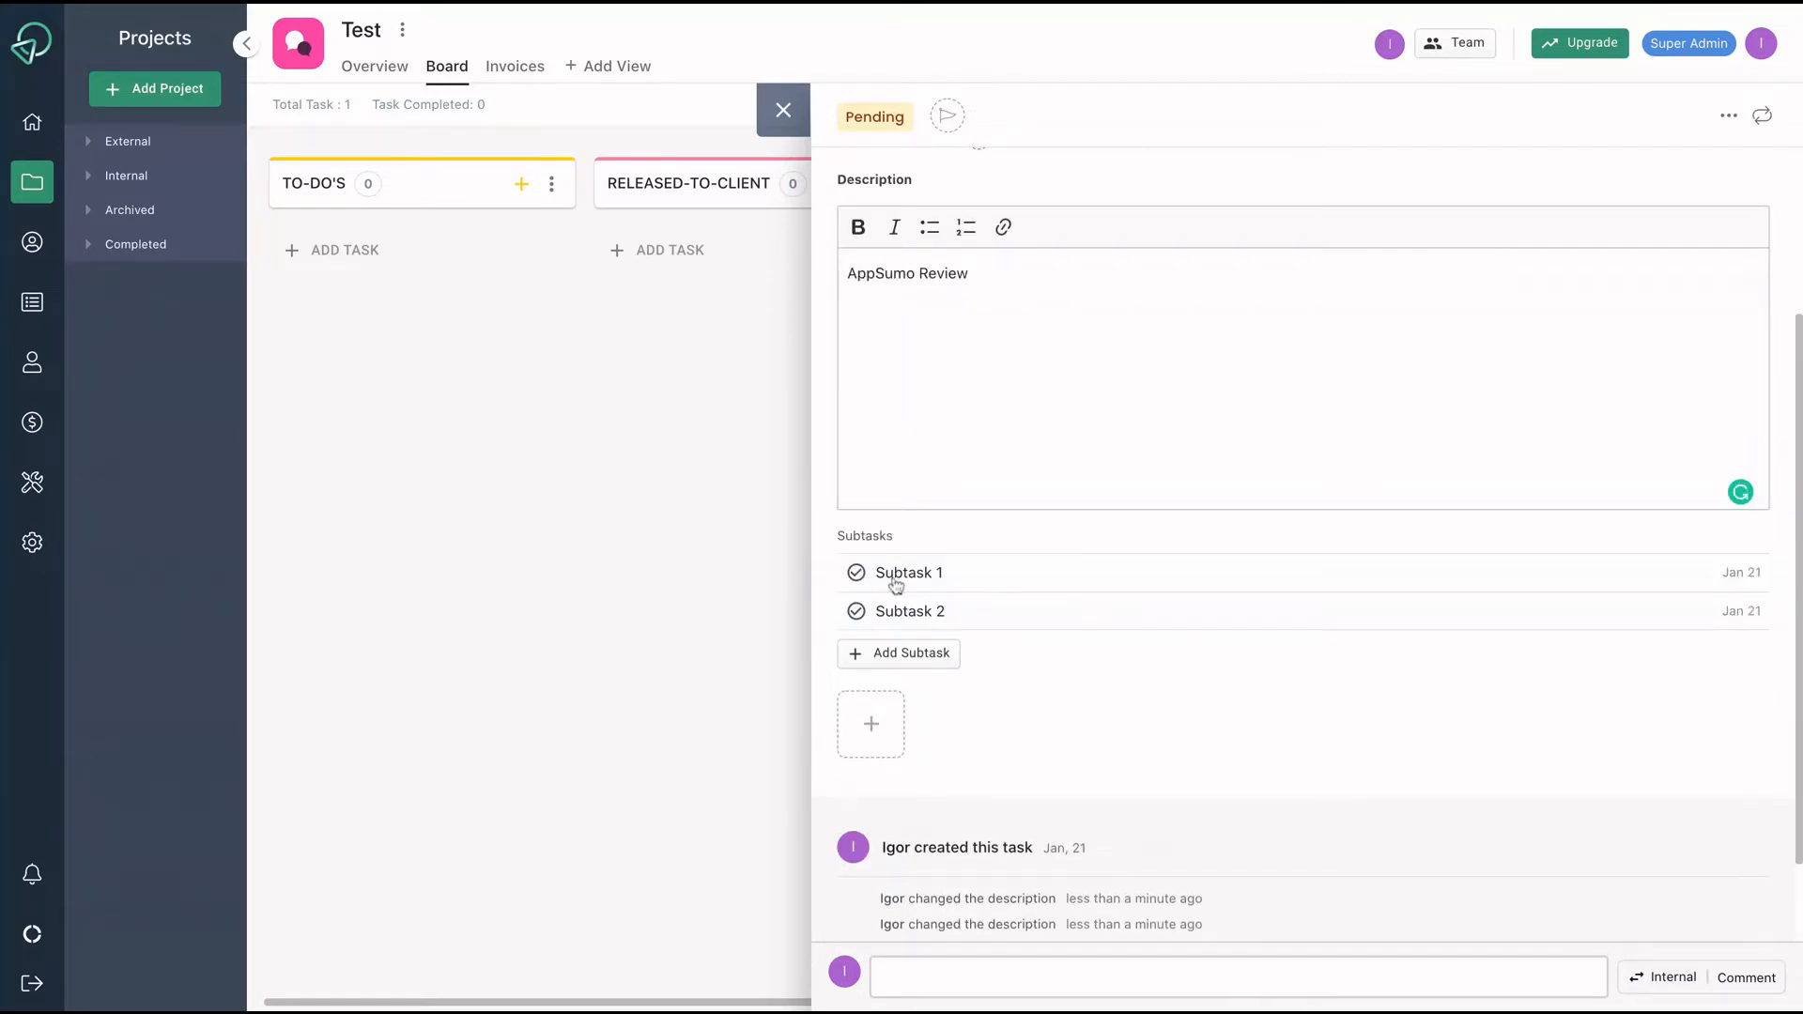
click(895, 584)
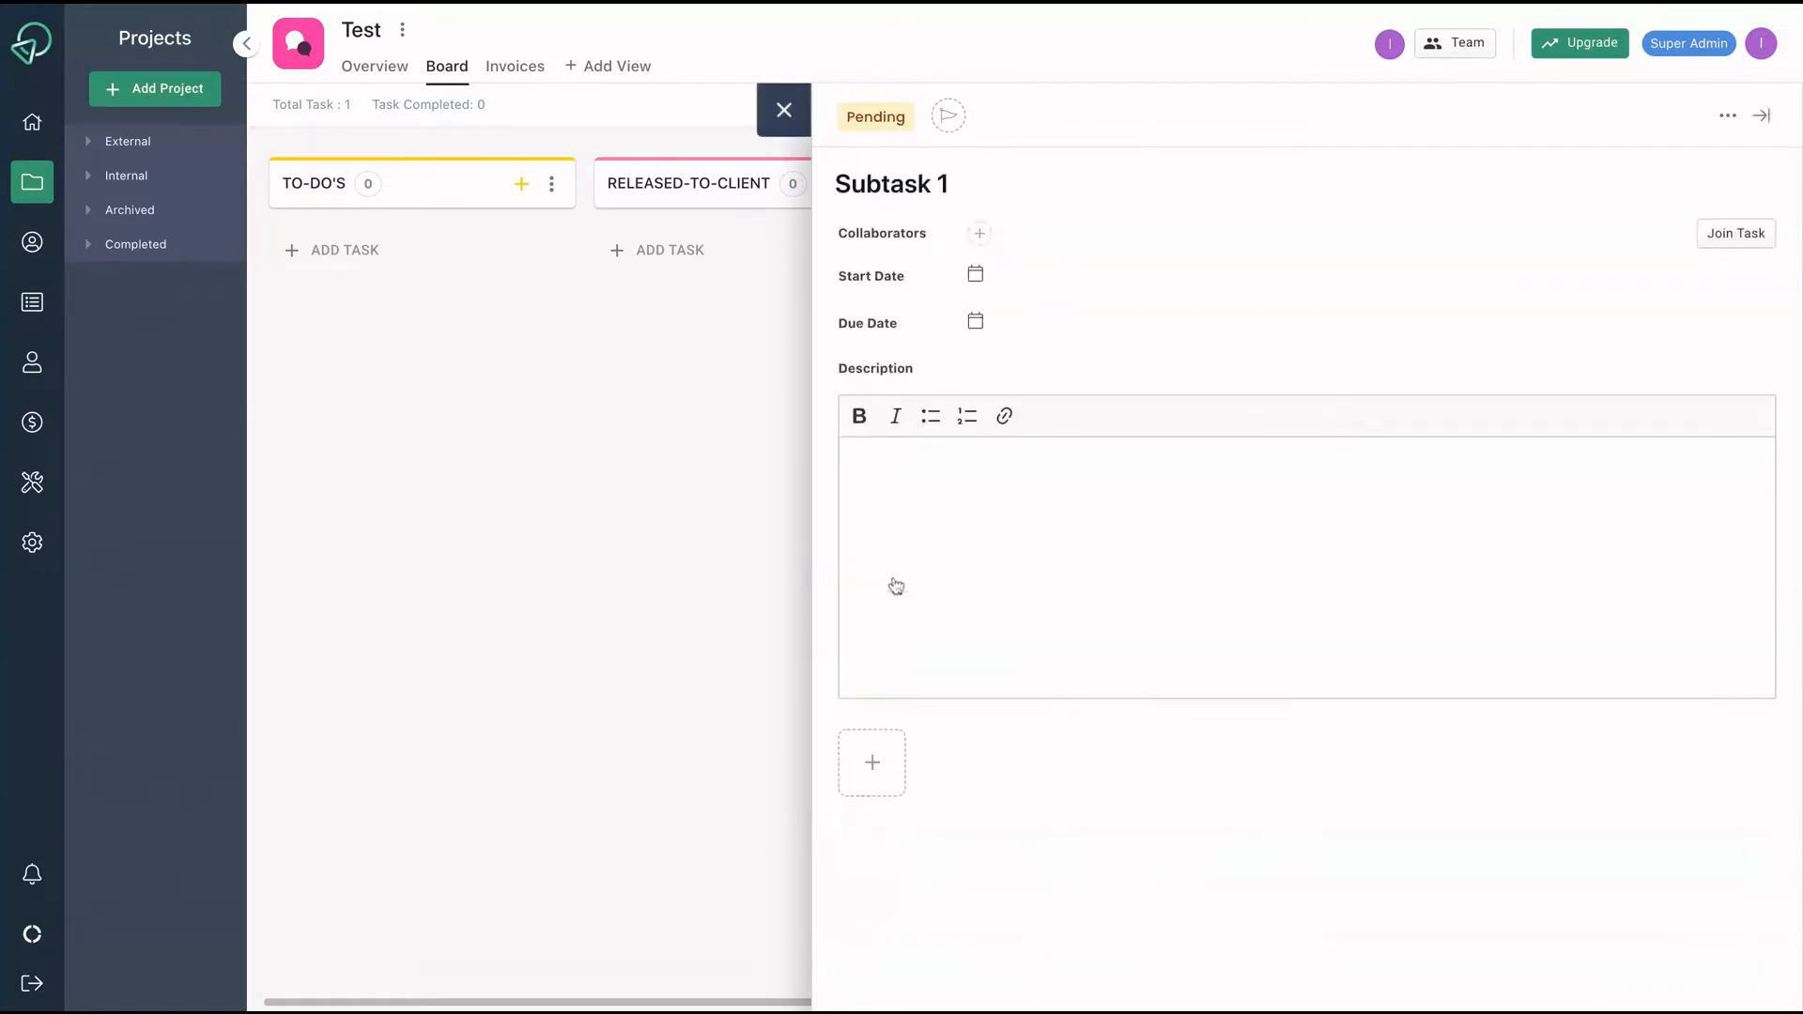
click(992, 473)
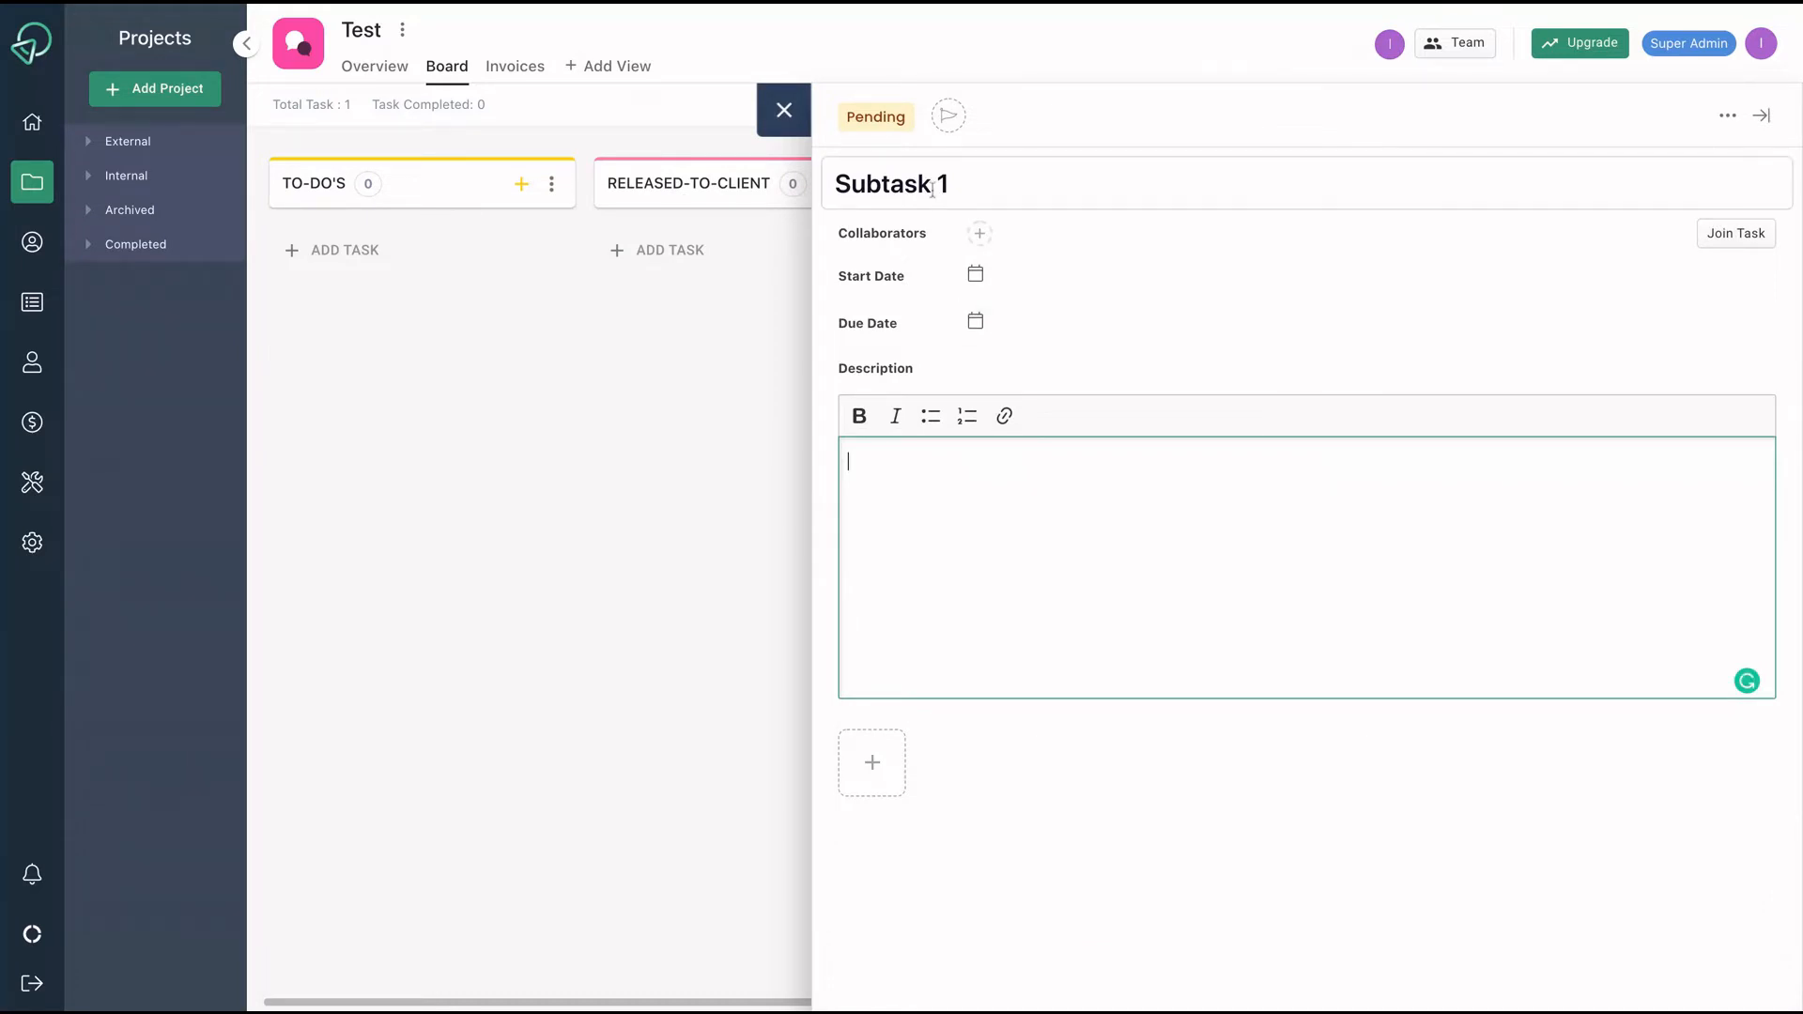
click(714, 456)
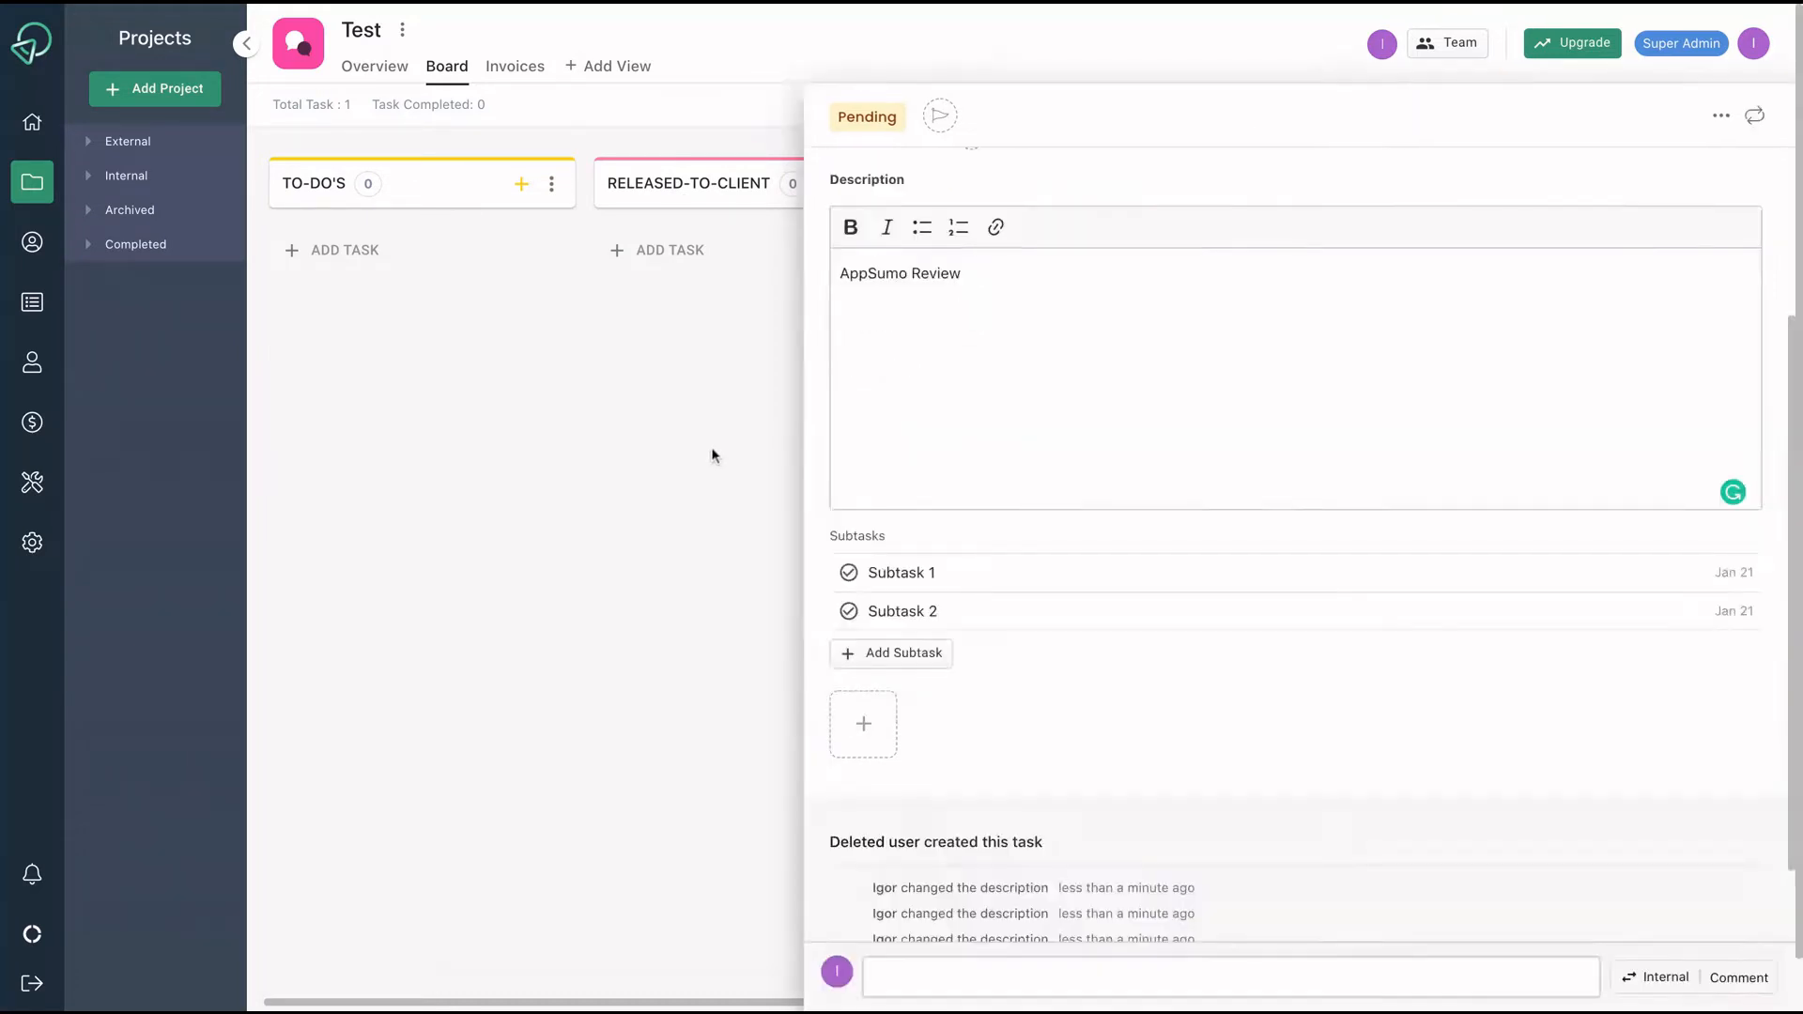
click(713, 453)
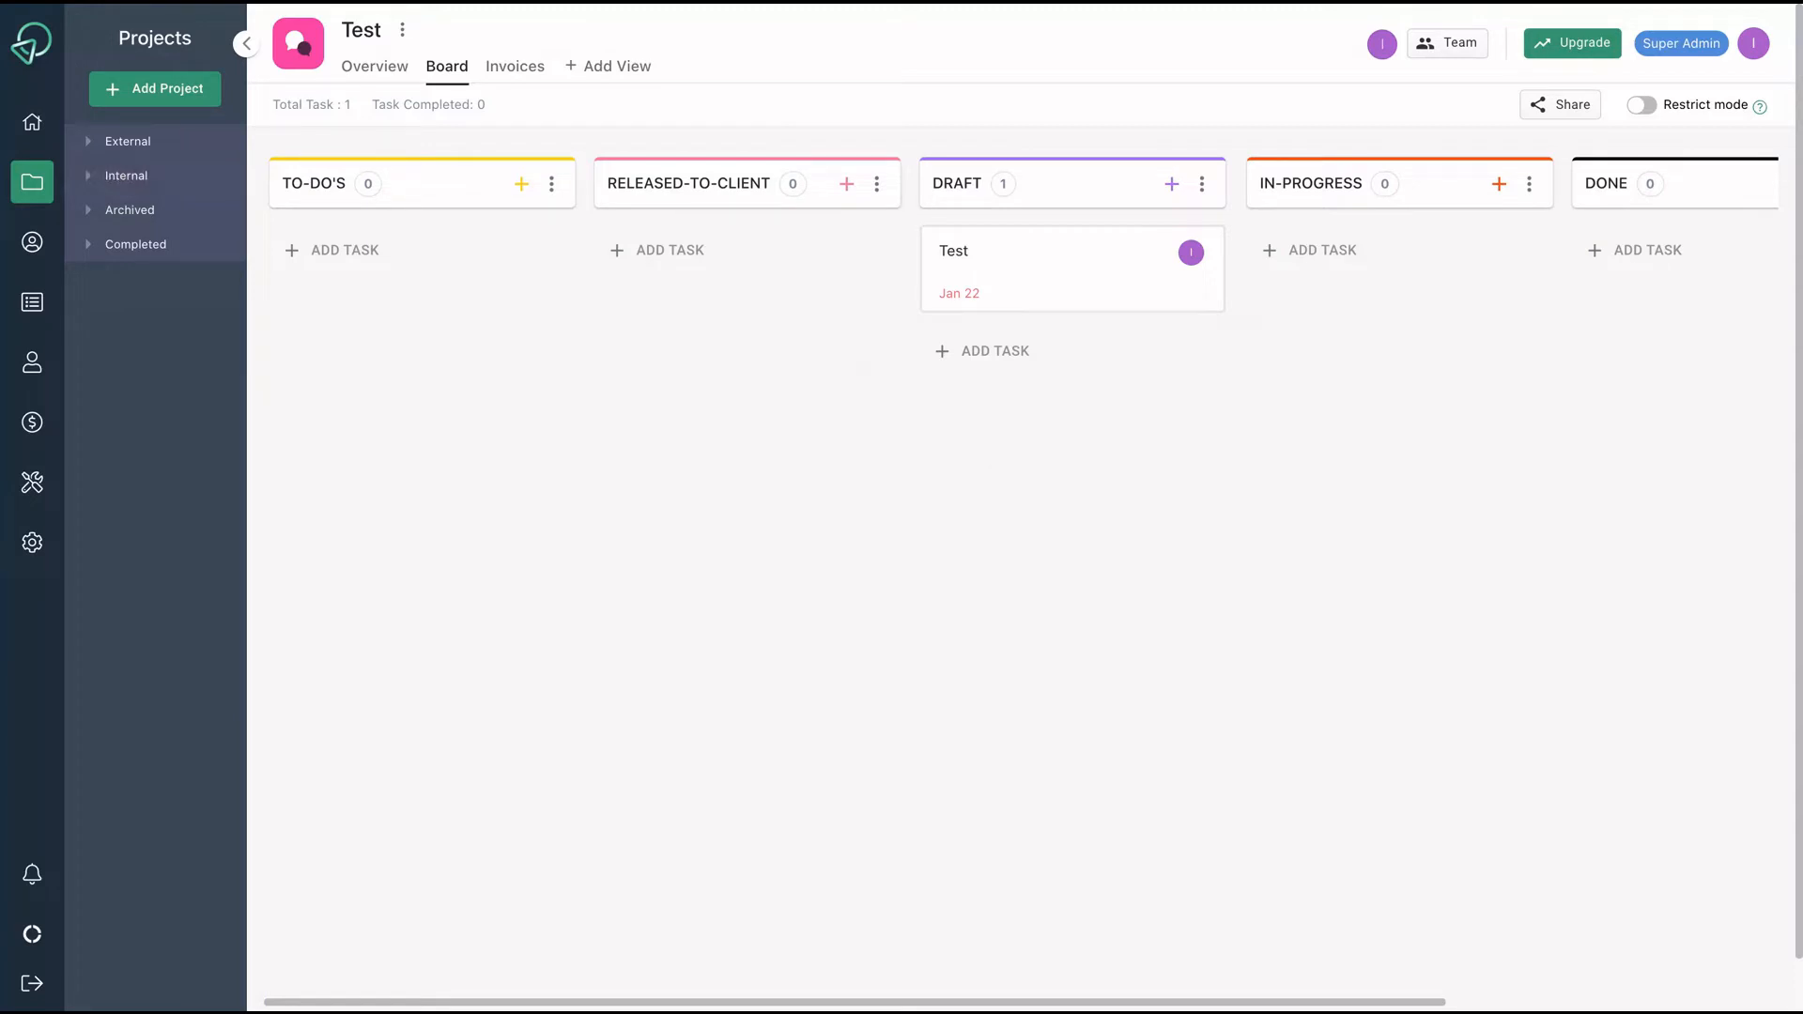
Add a client named 'Client 1' with an email, agency representative and password.
click(32, 242)
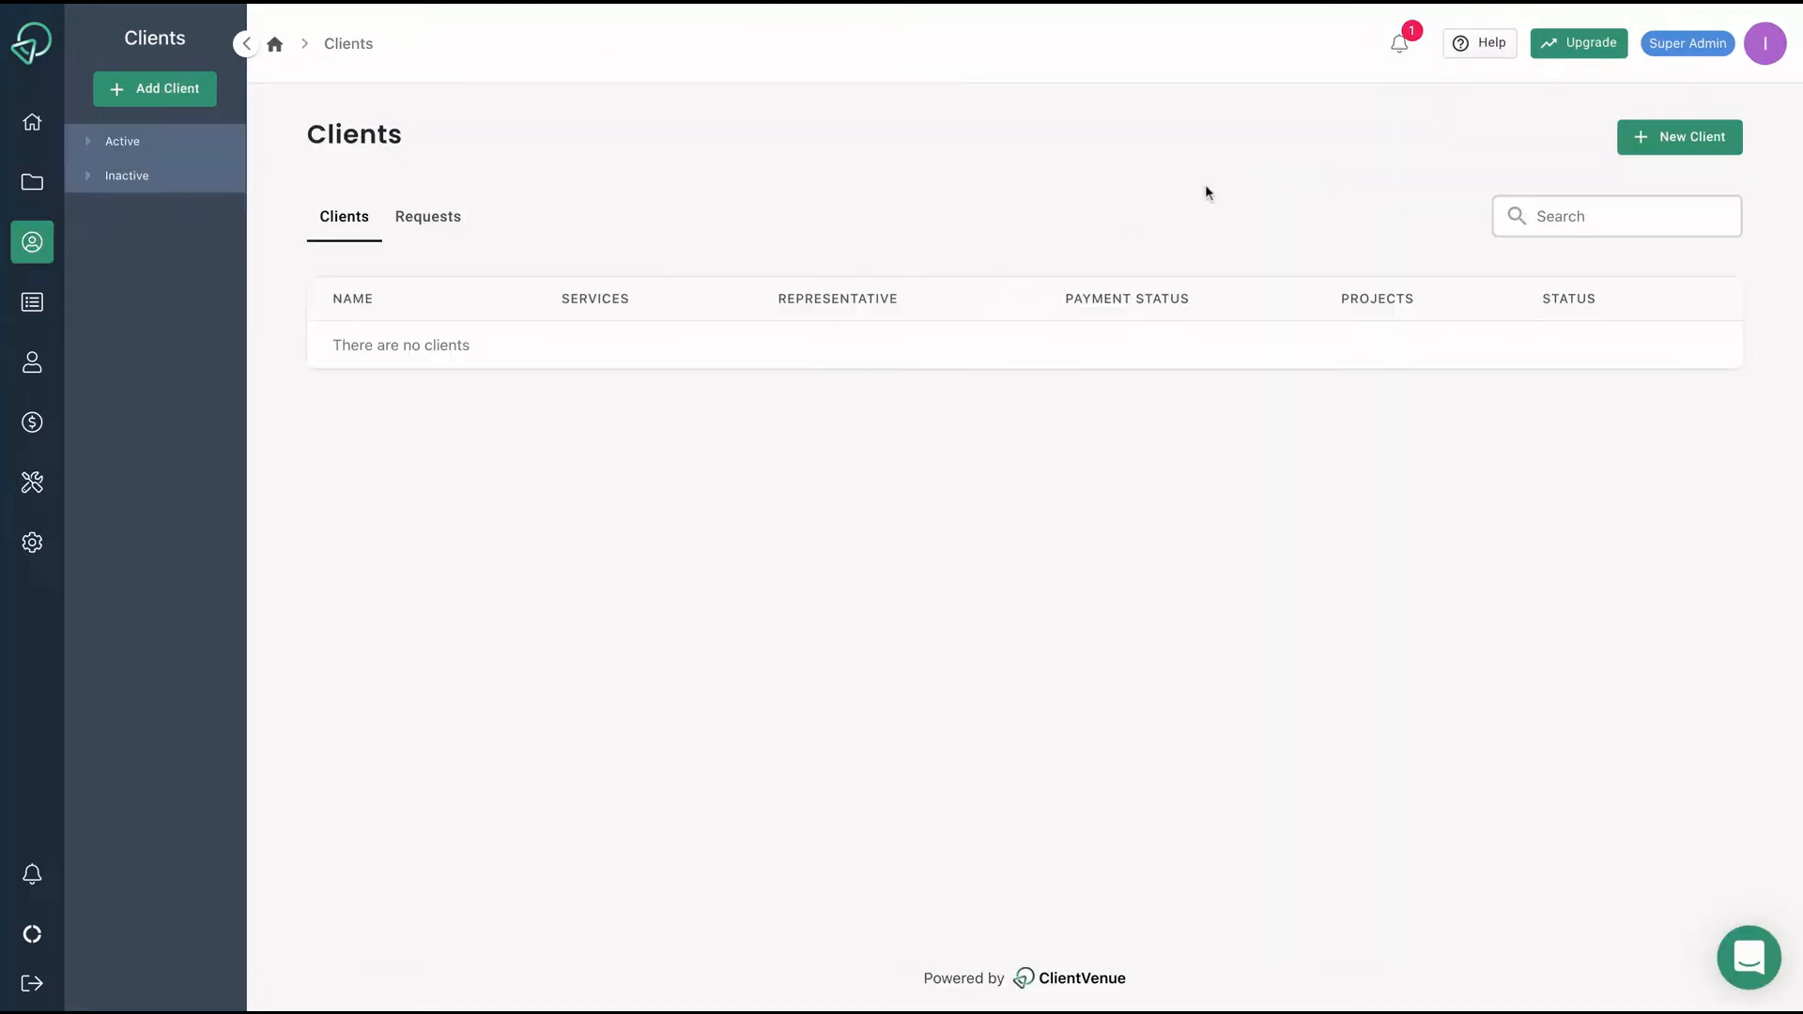
click(1664, 140)
text(Client )
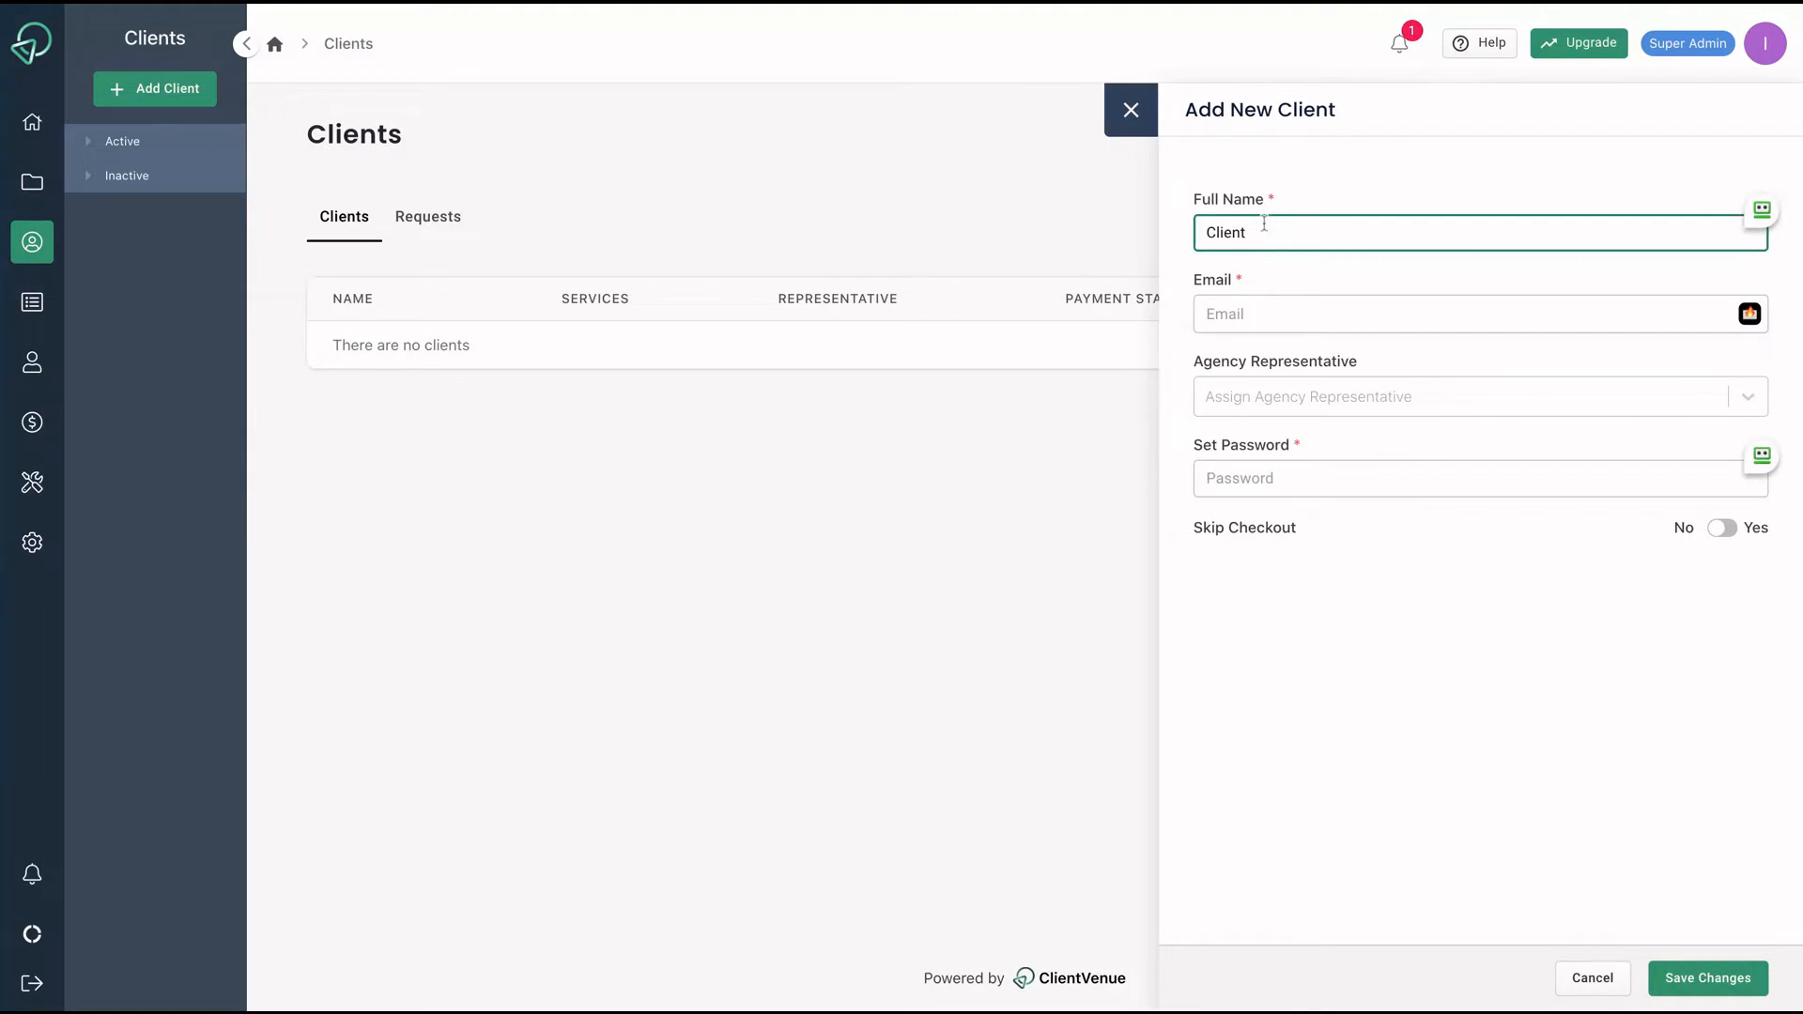
text(1)
key(Tab)
text(test@test.com)
click(1274, 398)
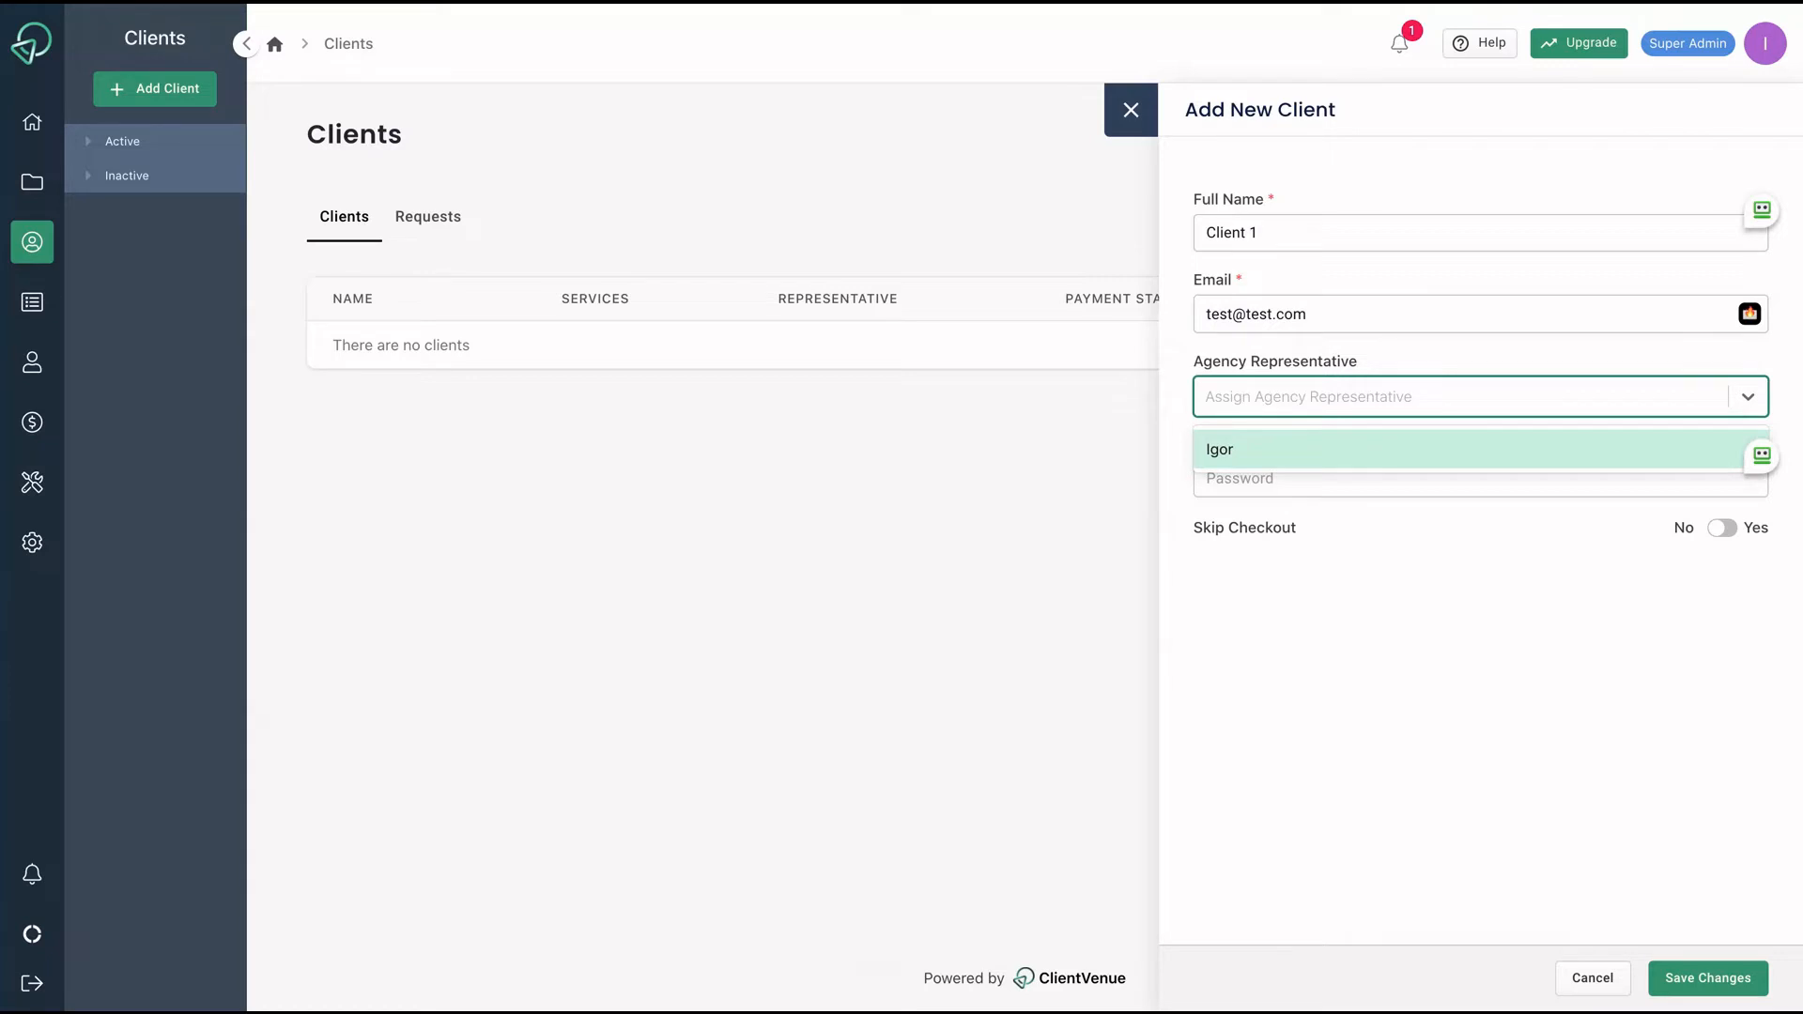
click(1260, 449)
click(1348, 477)
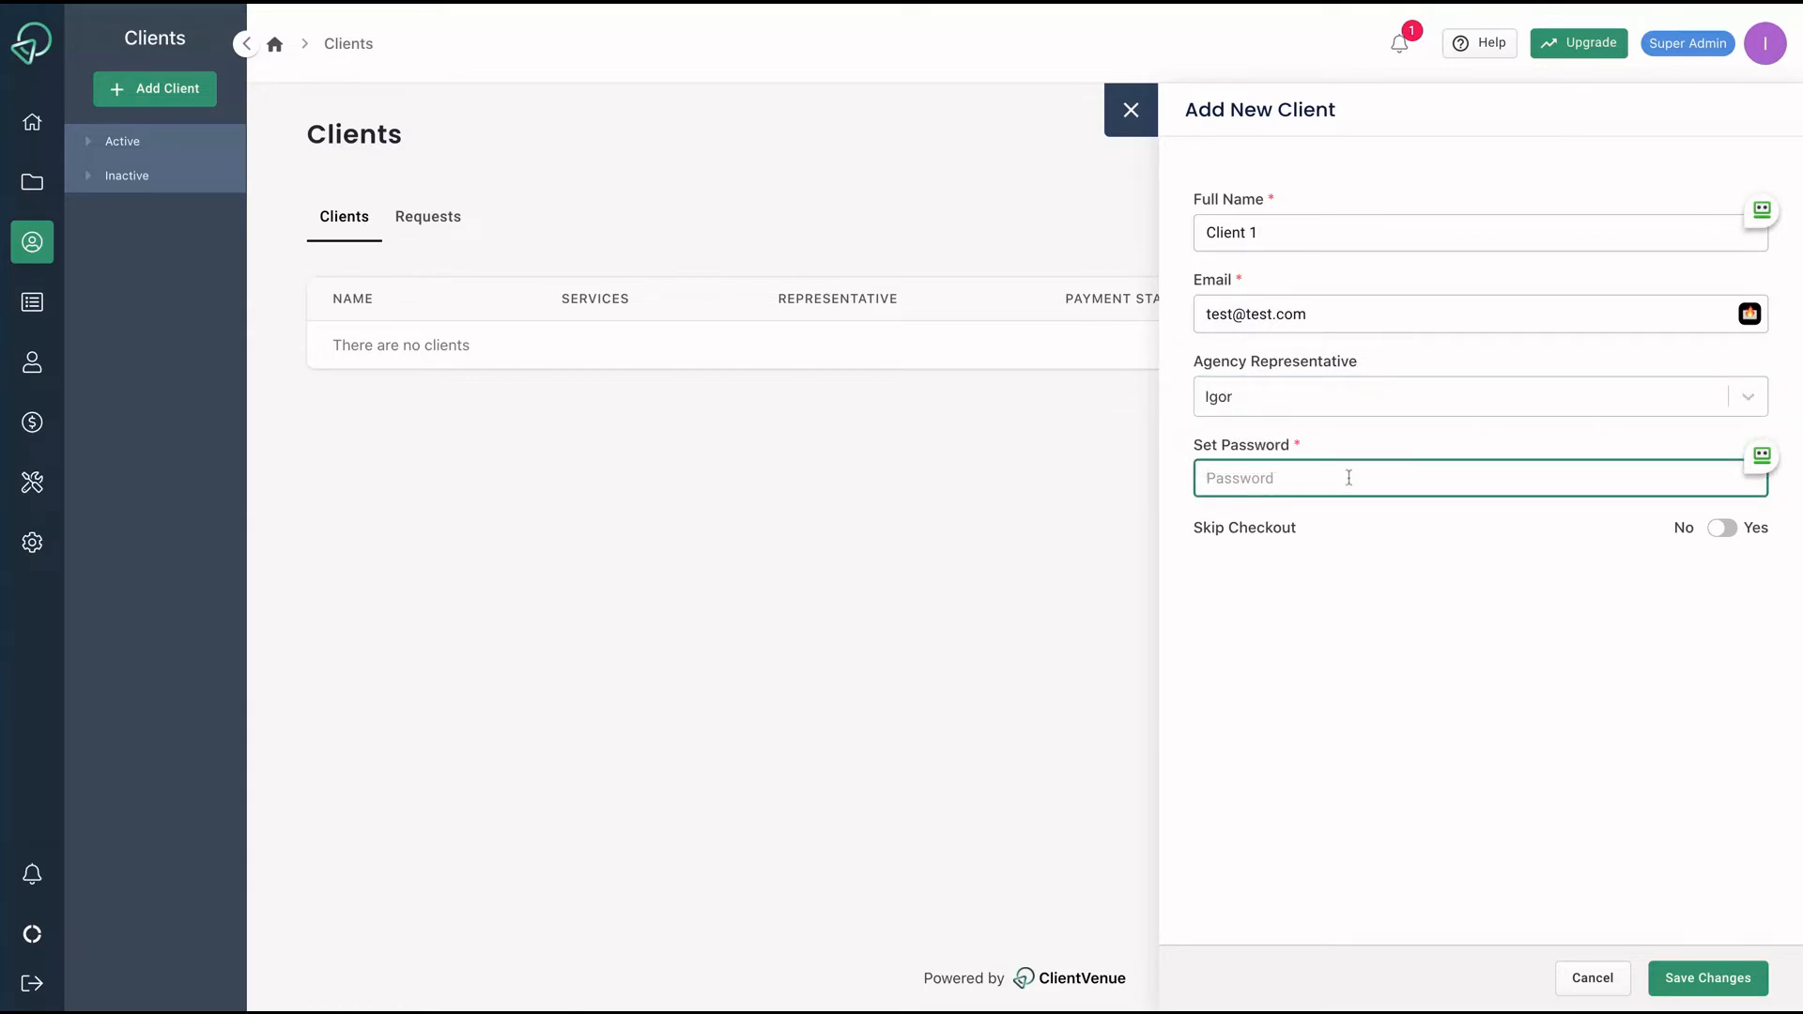
text(password)
click(1701, 975)
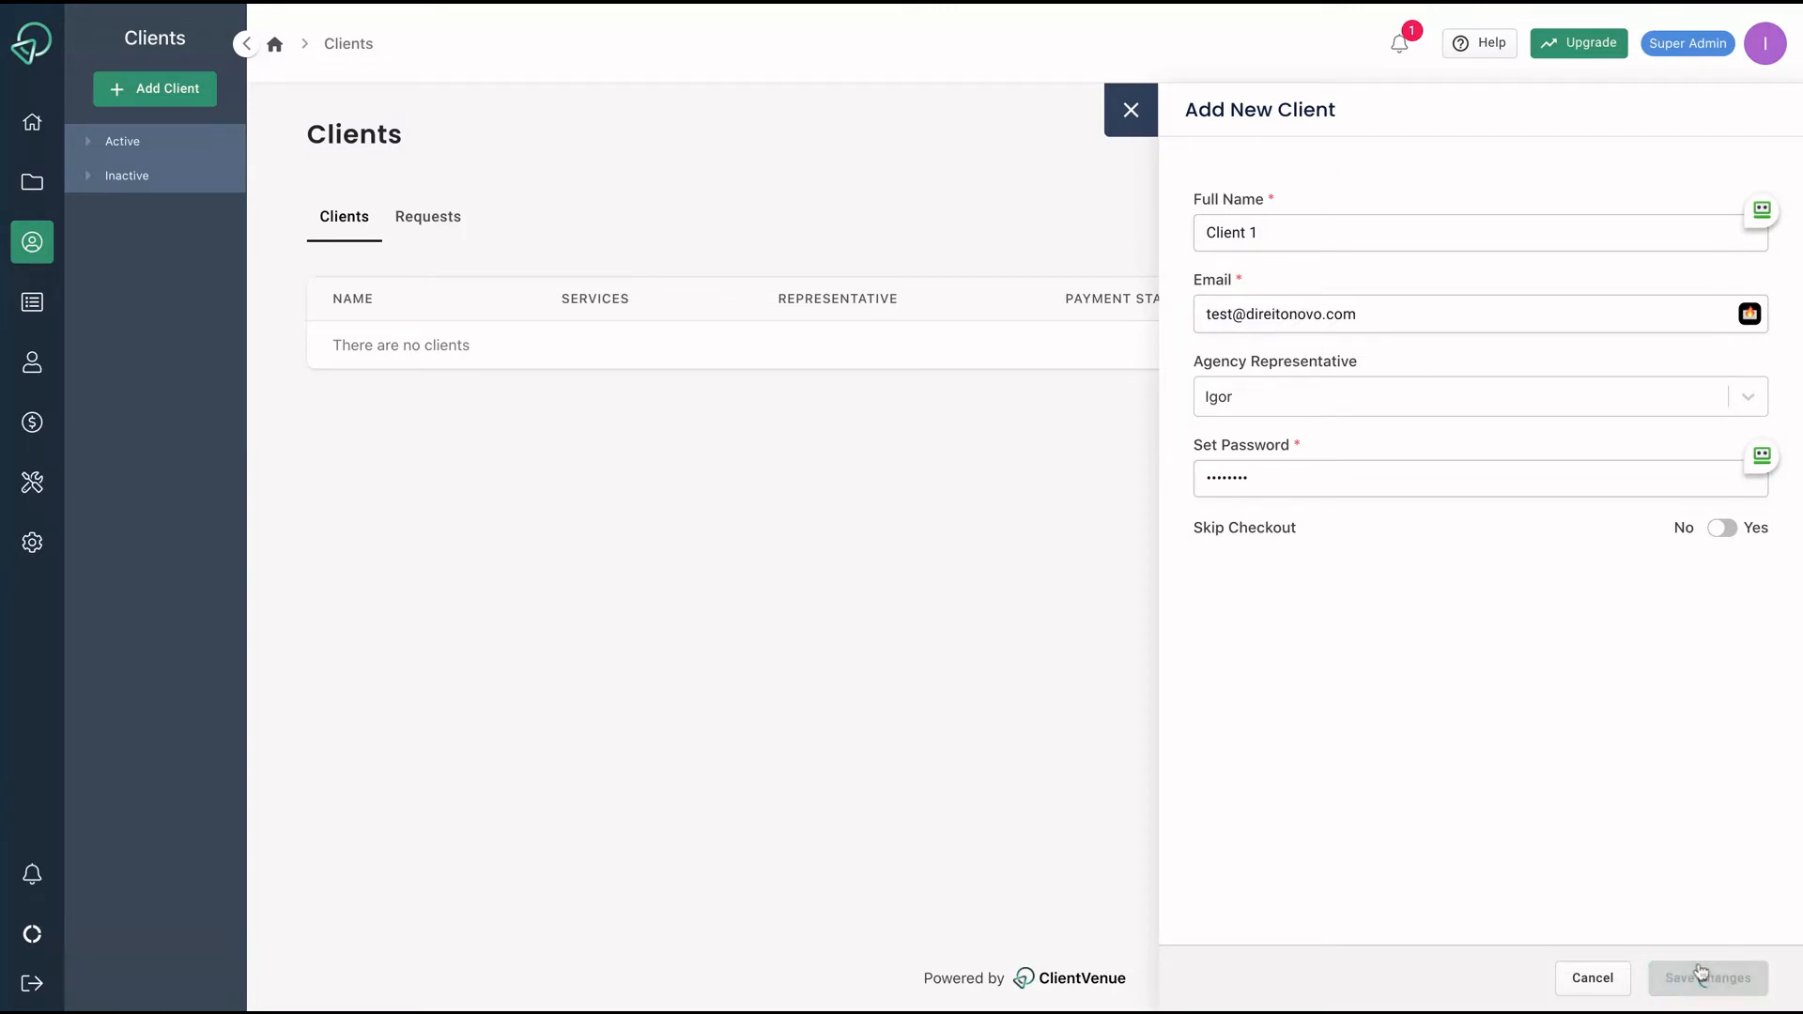
click(1596, 214)
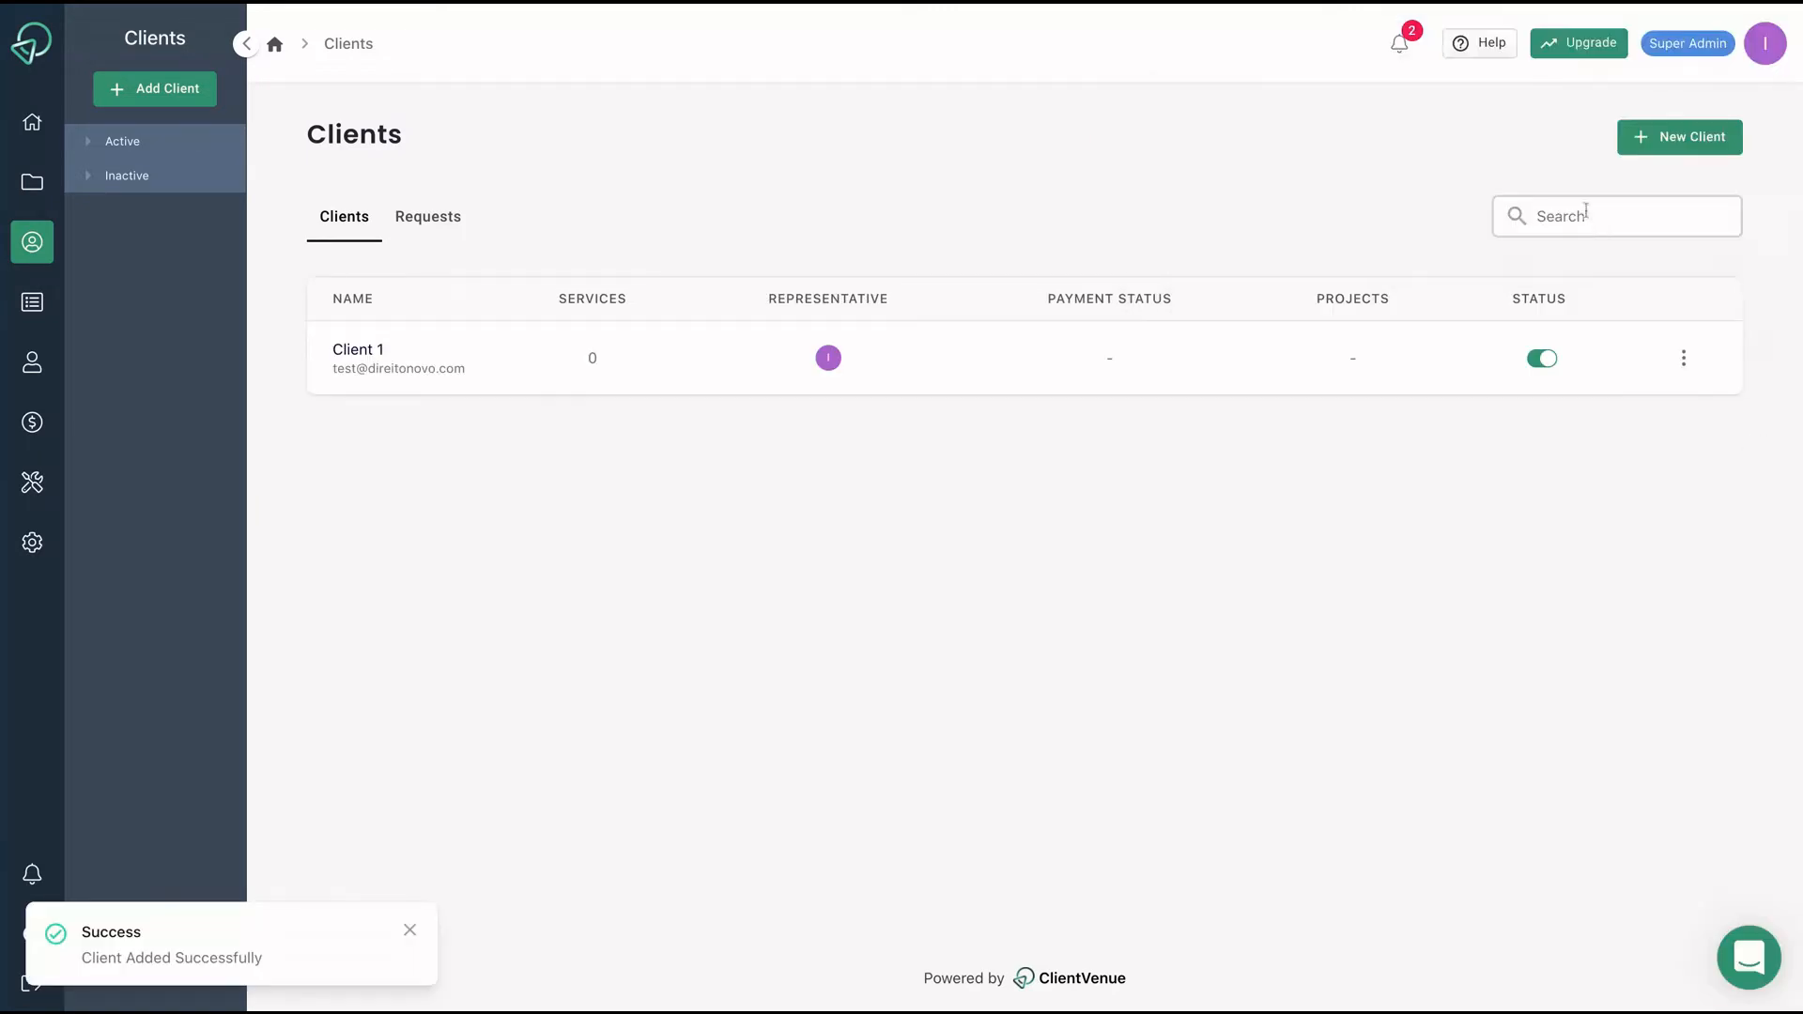
Open Client 1's settings and check its Members, Onboarding and Services tabs.
click(1682, 357)
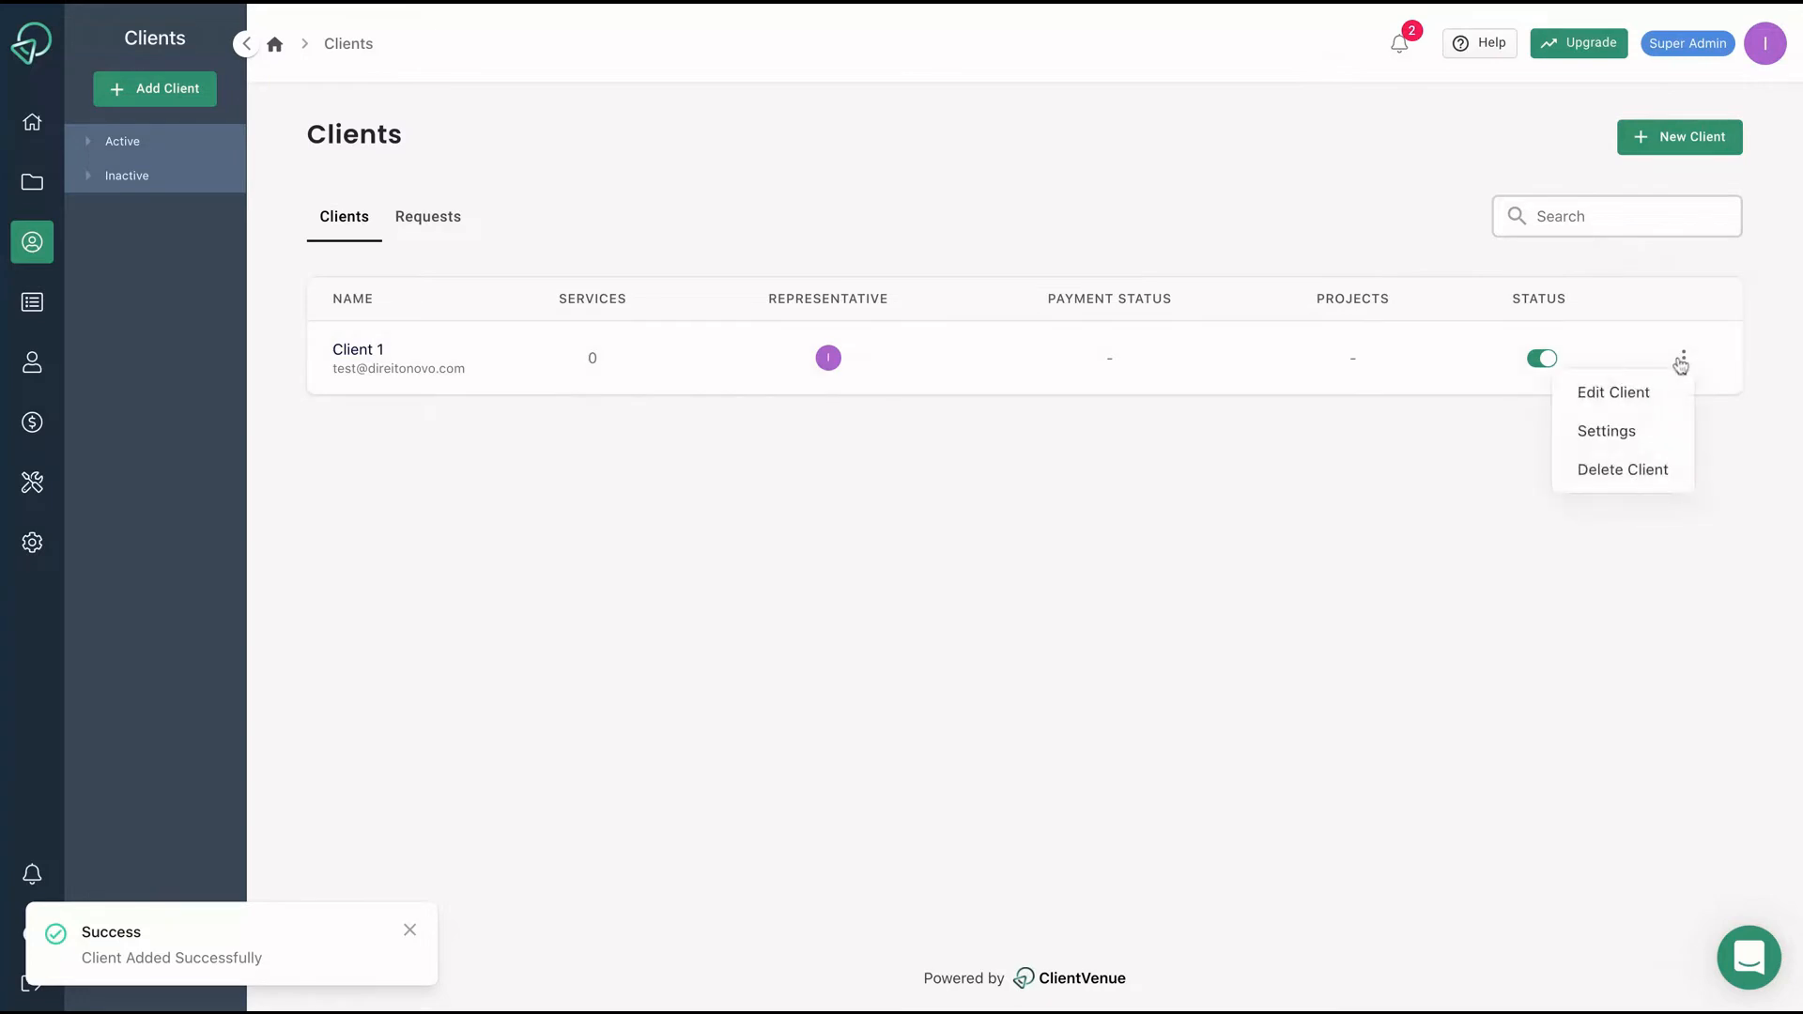
click(1598, 439)
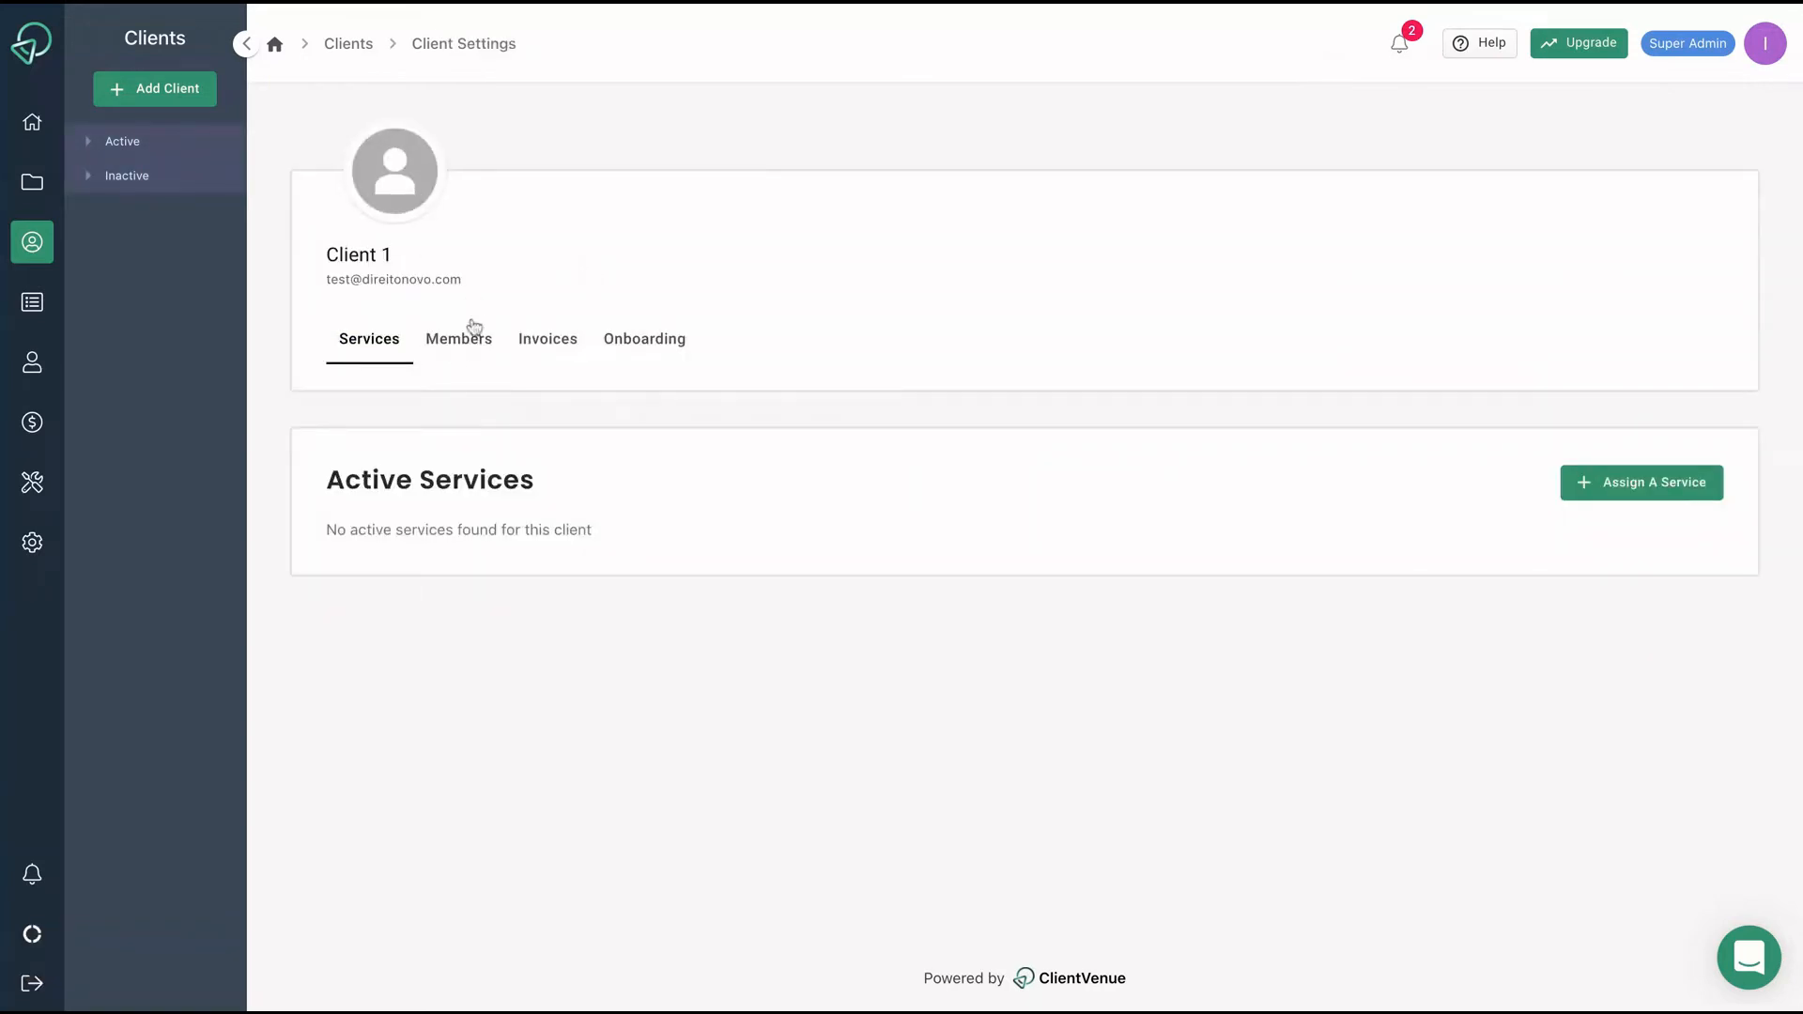
click(459, 347)
click(544, 350)
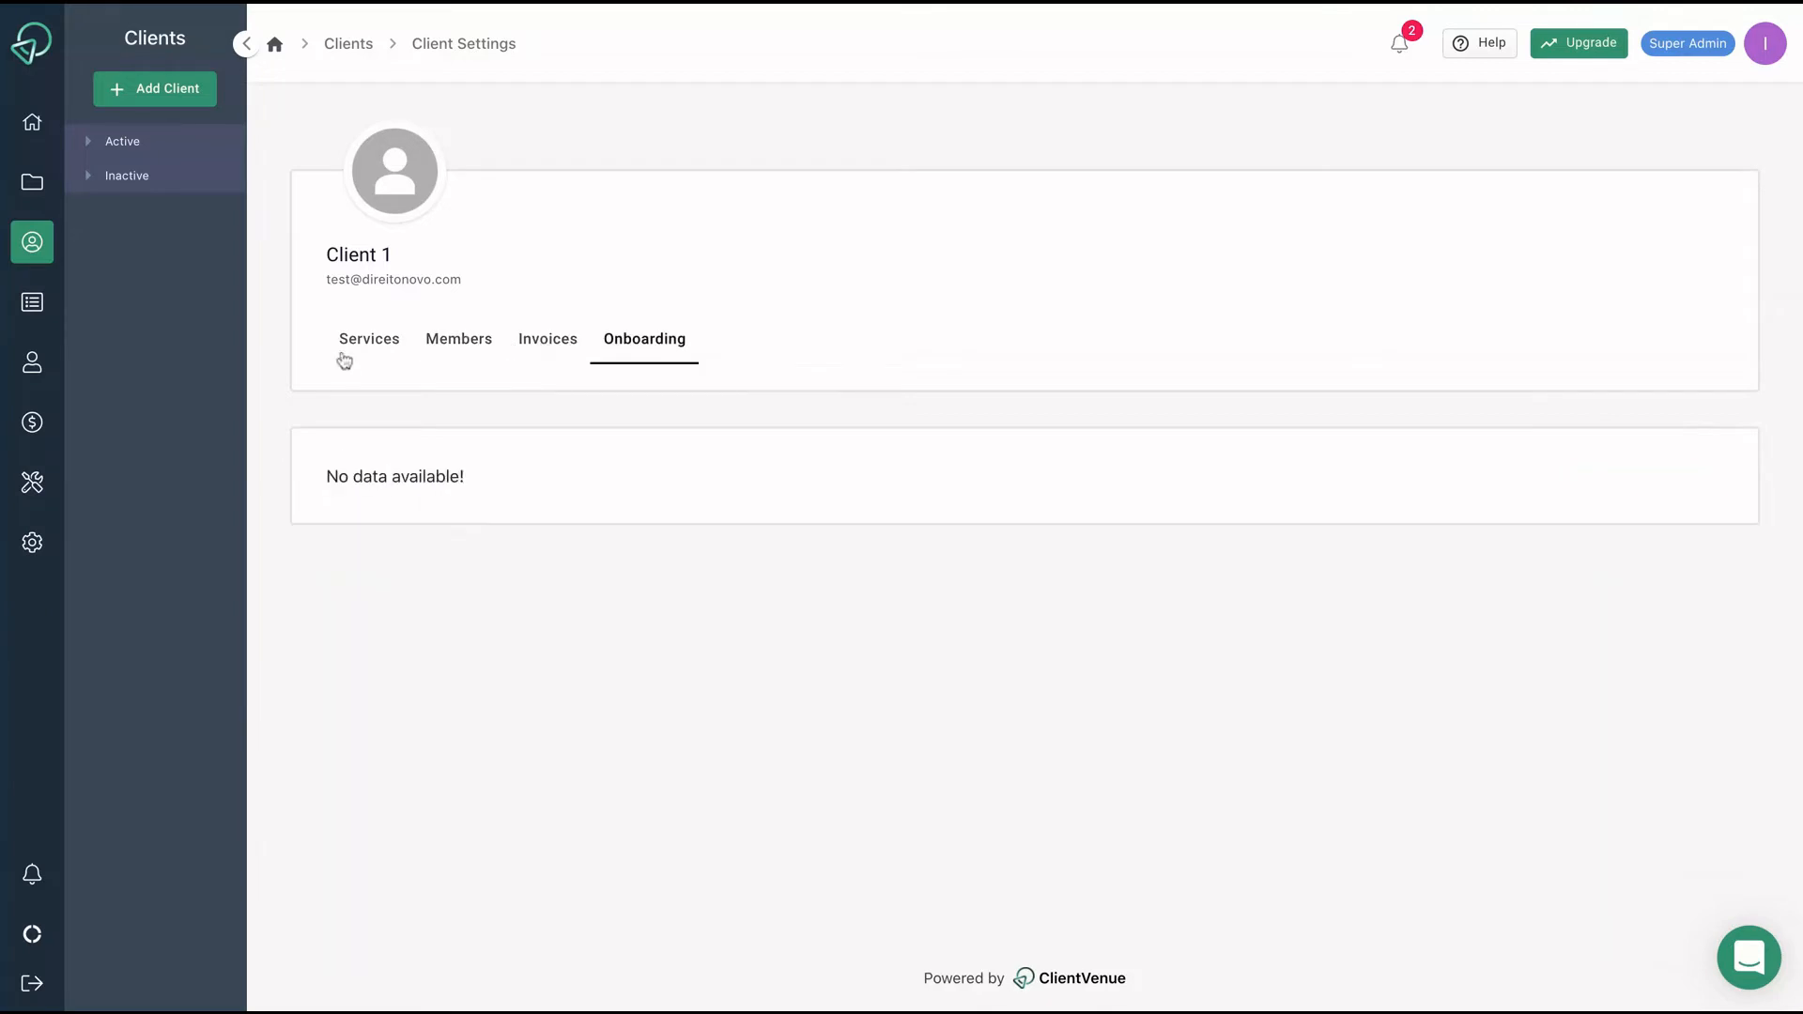
click(343, 359)
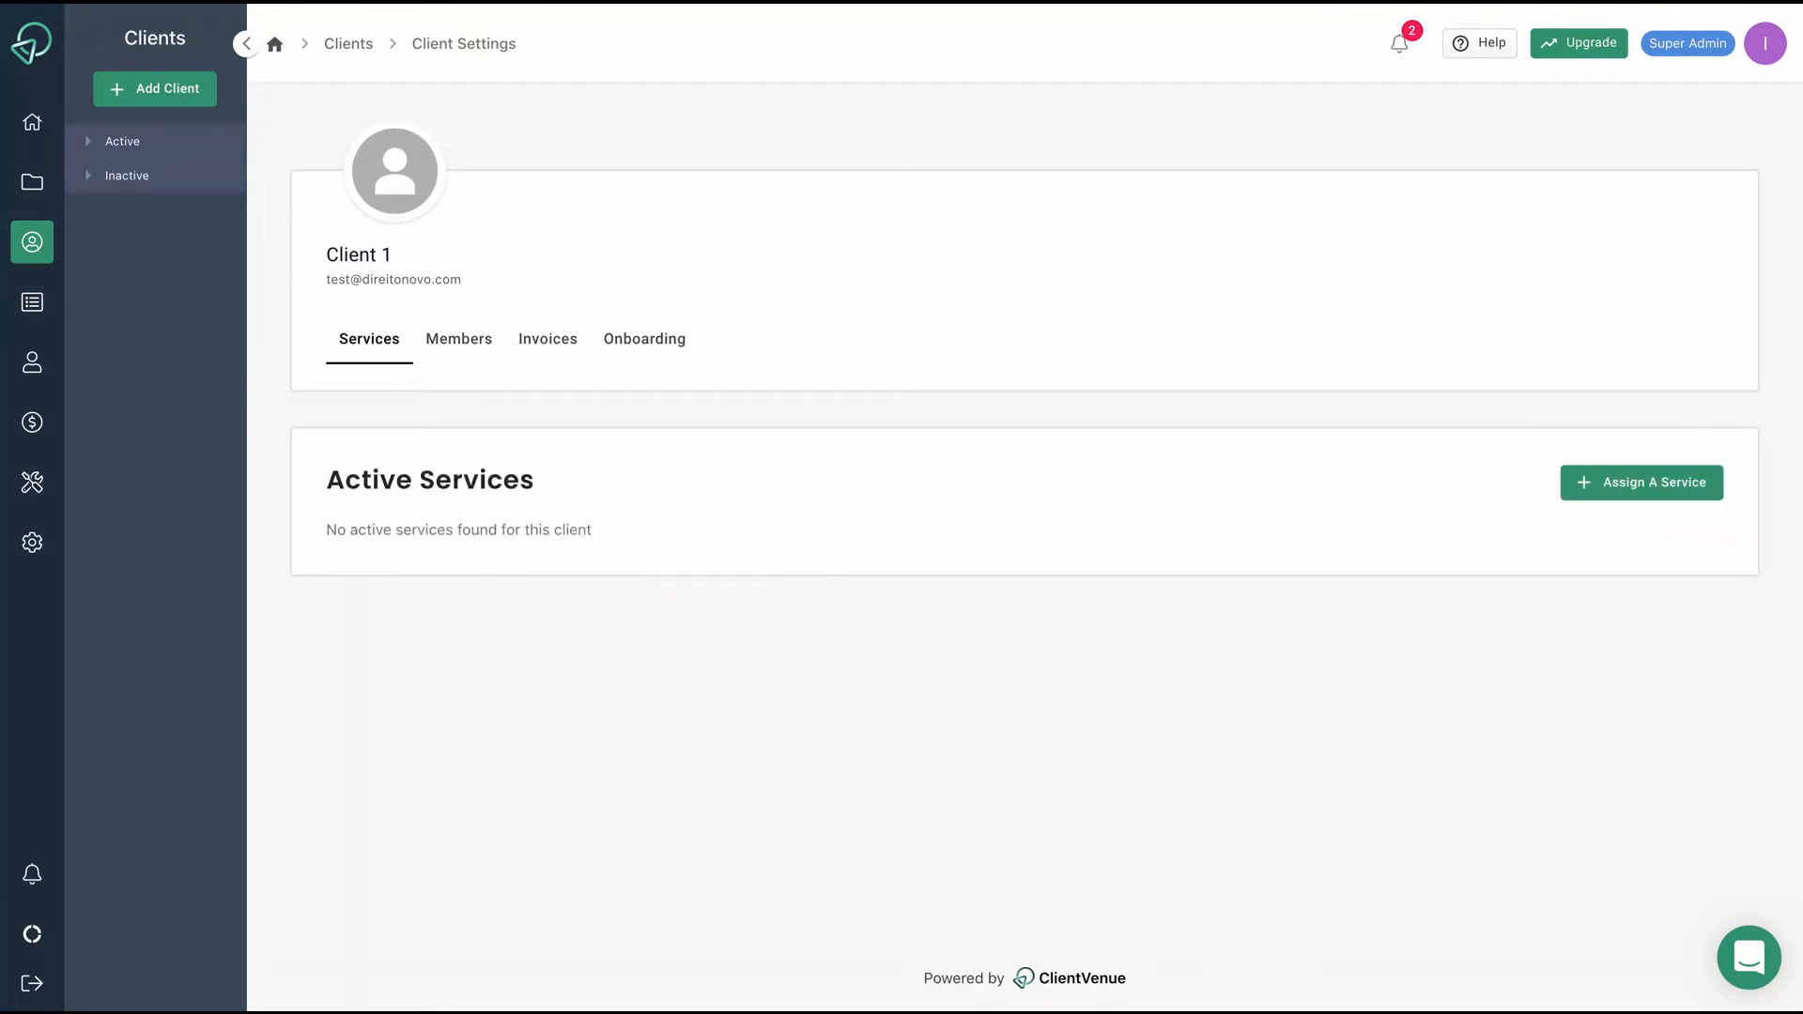
Start a new service named 'SEO Service' with description 'My SEO'.
click(32, 301)
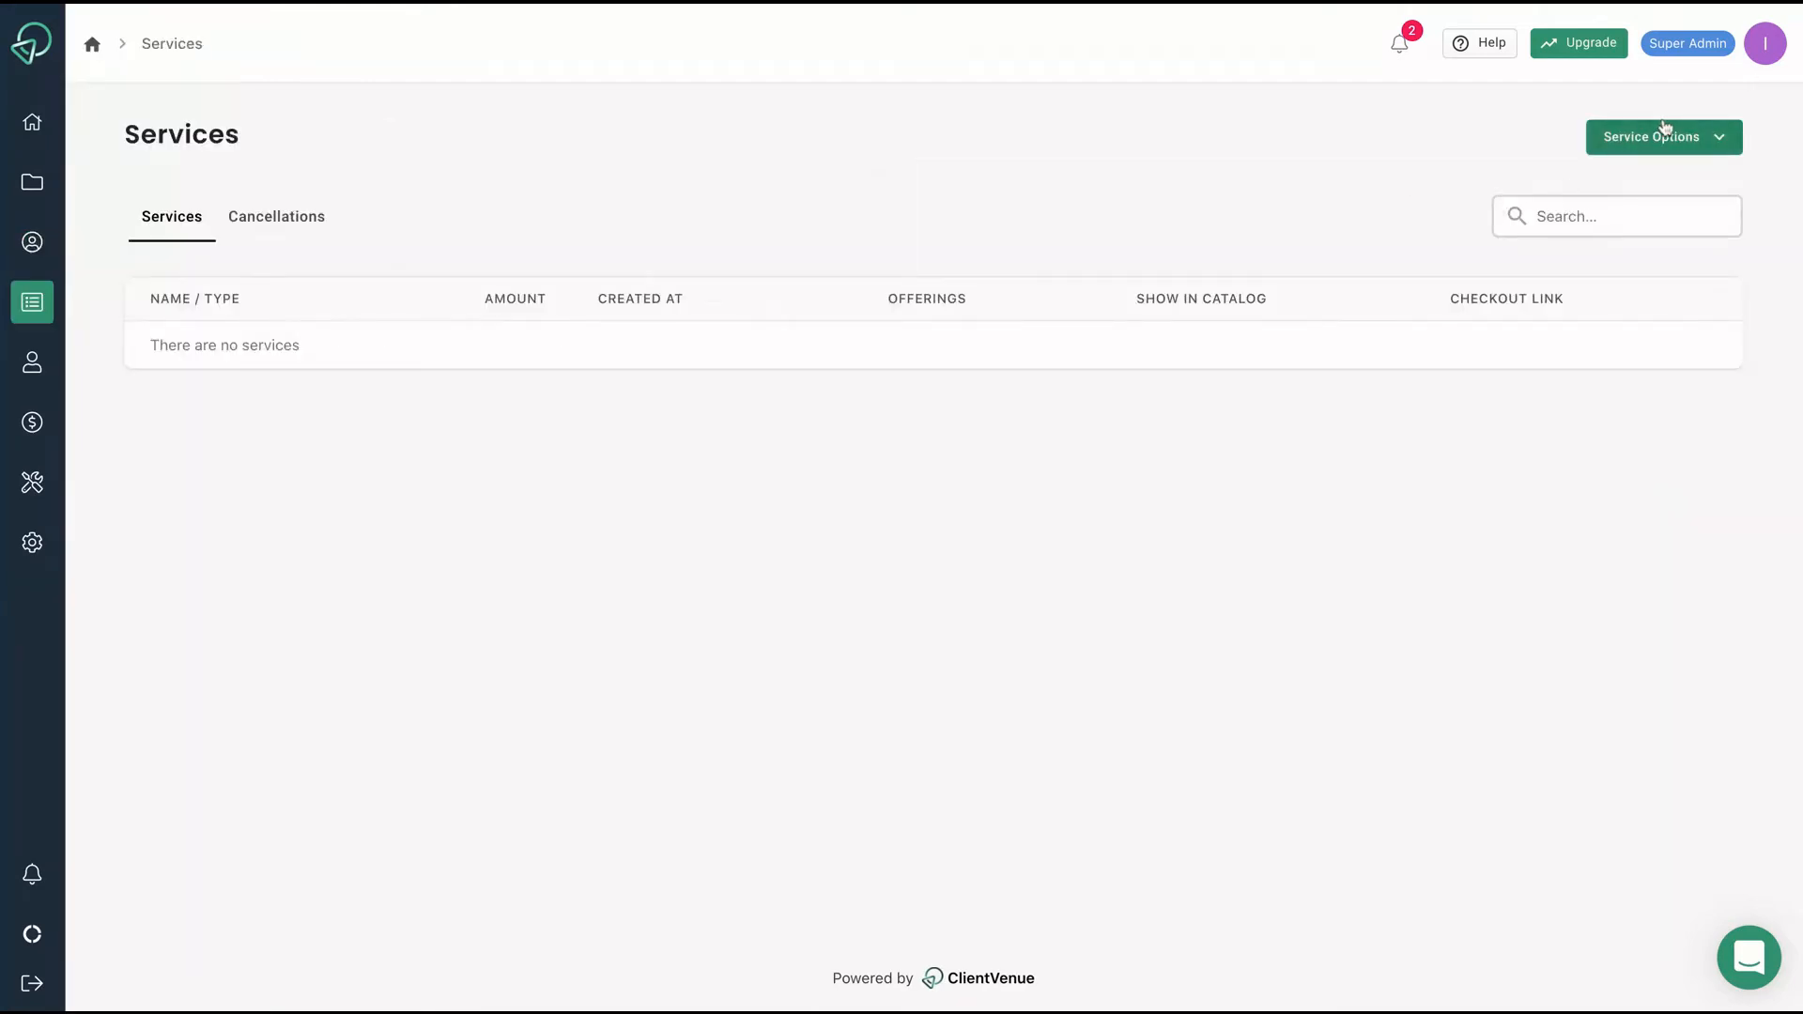
click(1662, 128)
click(1648, 178)
text(SEO S)
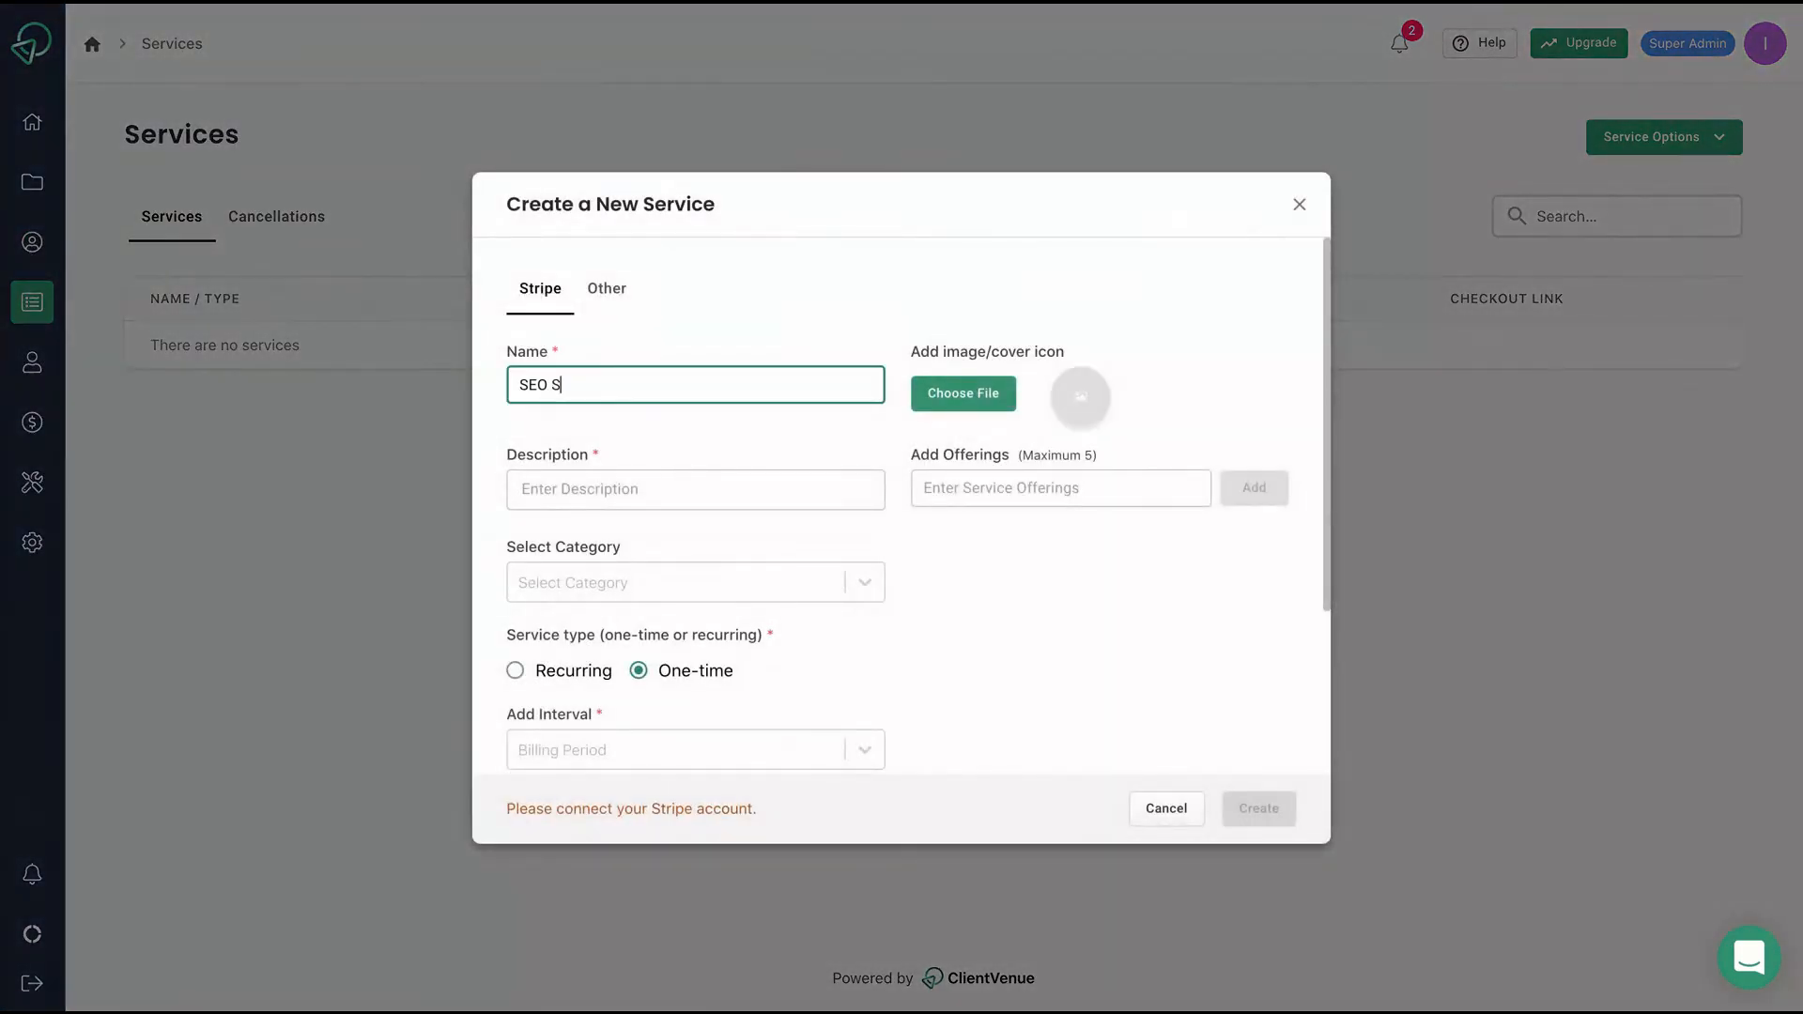
text(ervice)
click(565, 482)
text(M)
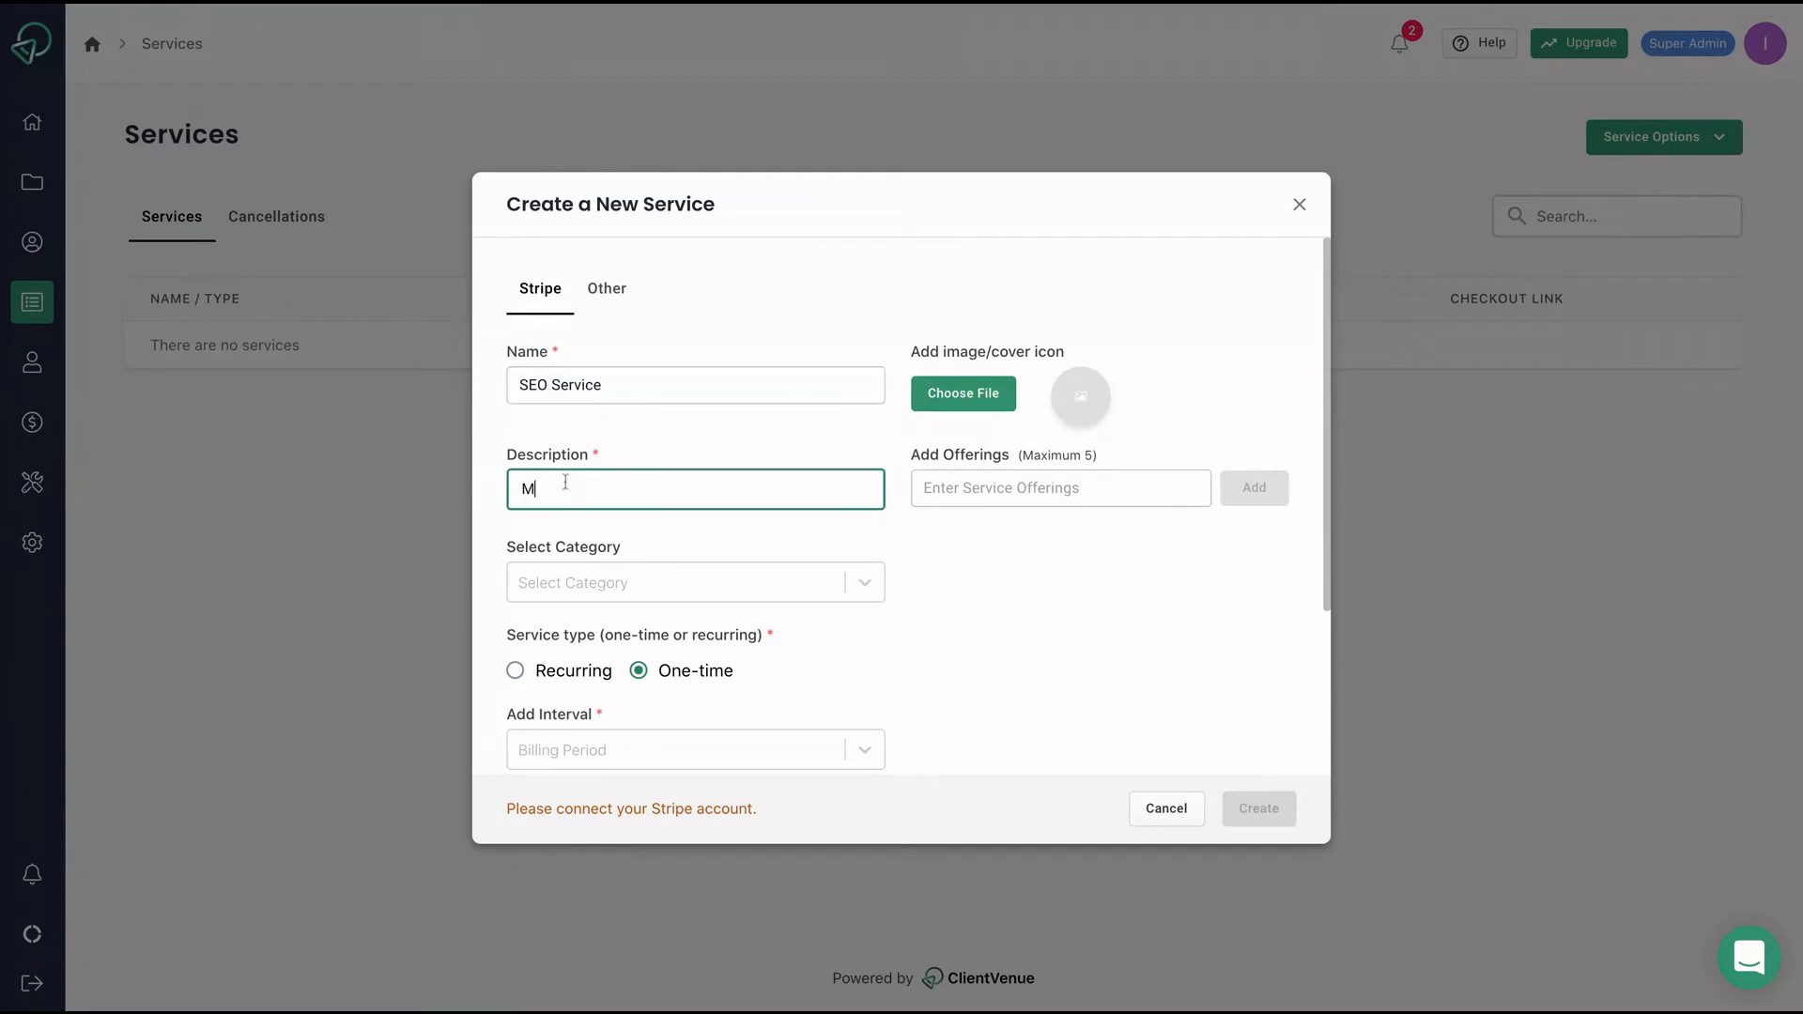
text(y SEO)
Leave category and billing period unset and set the service amount to 40.
scroll(998, 428, down, 1)
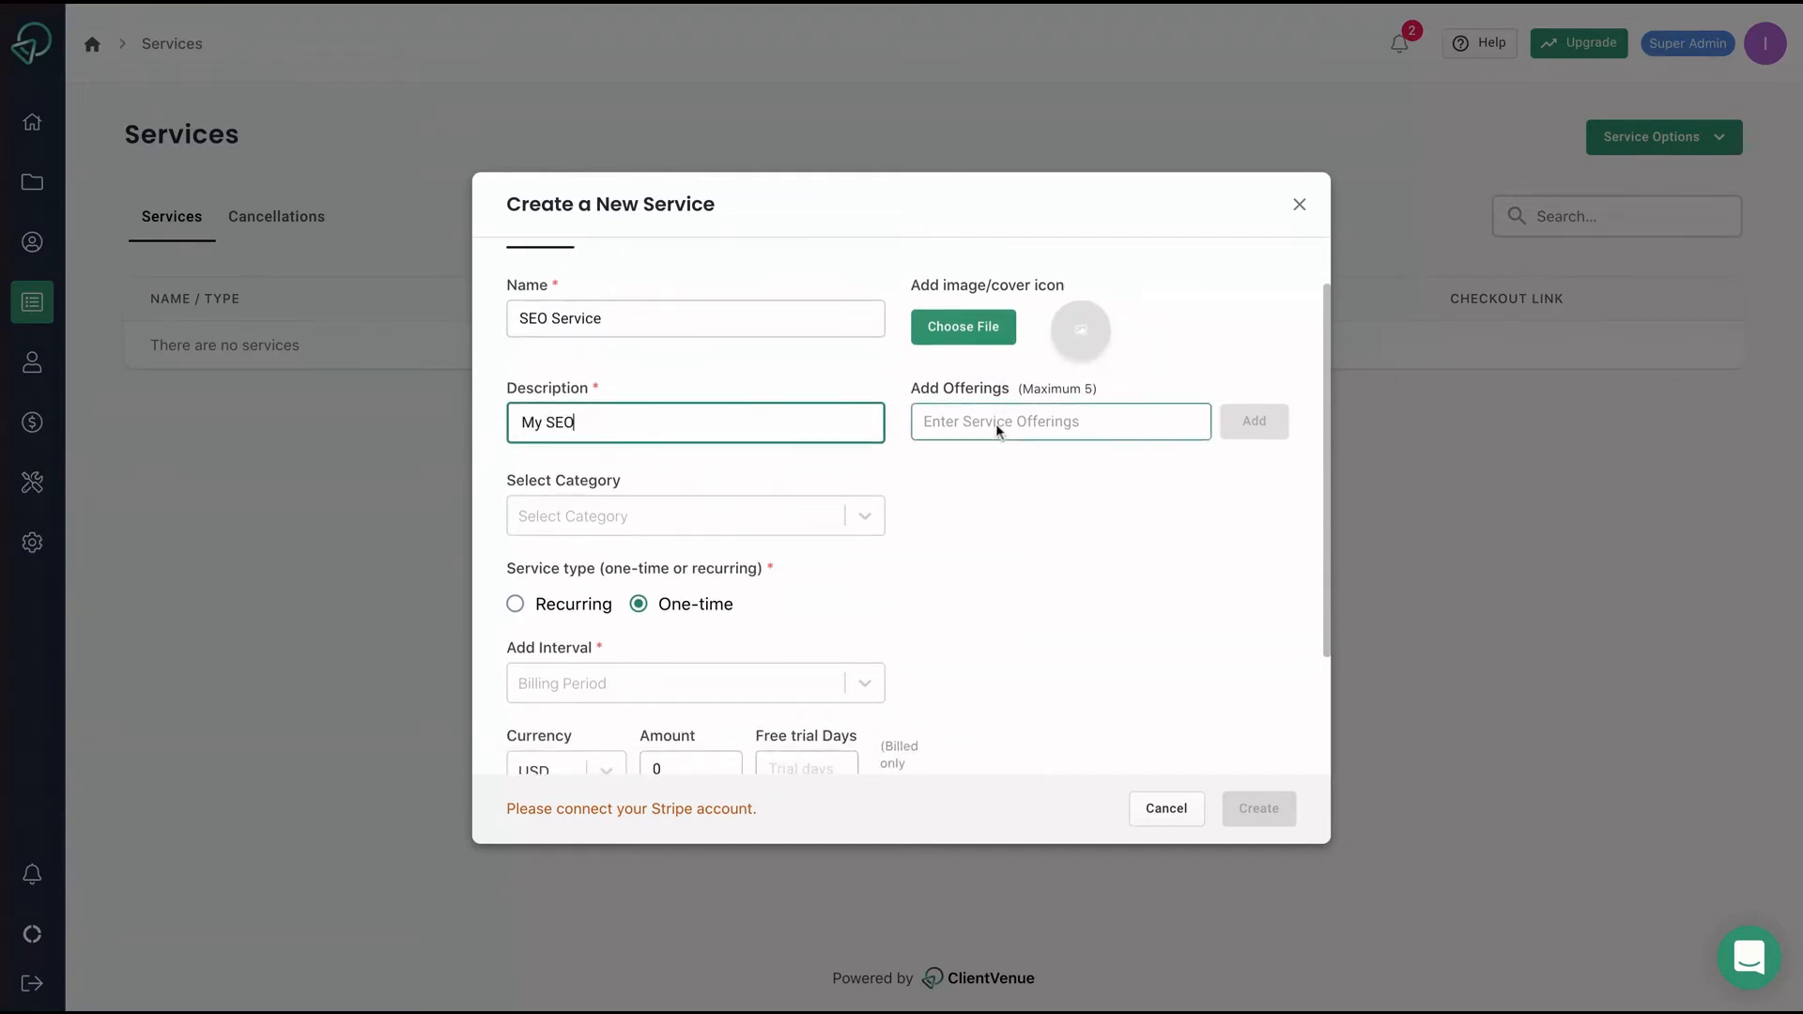
scroll(948, 395, up, 1)
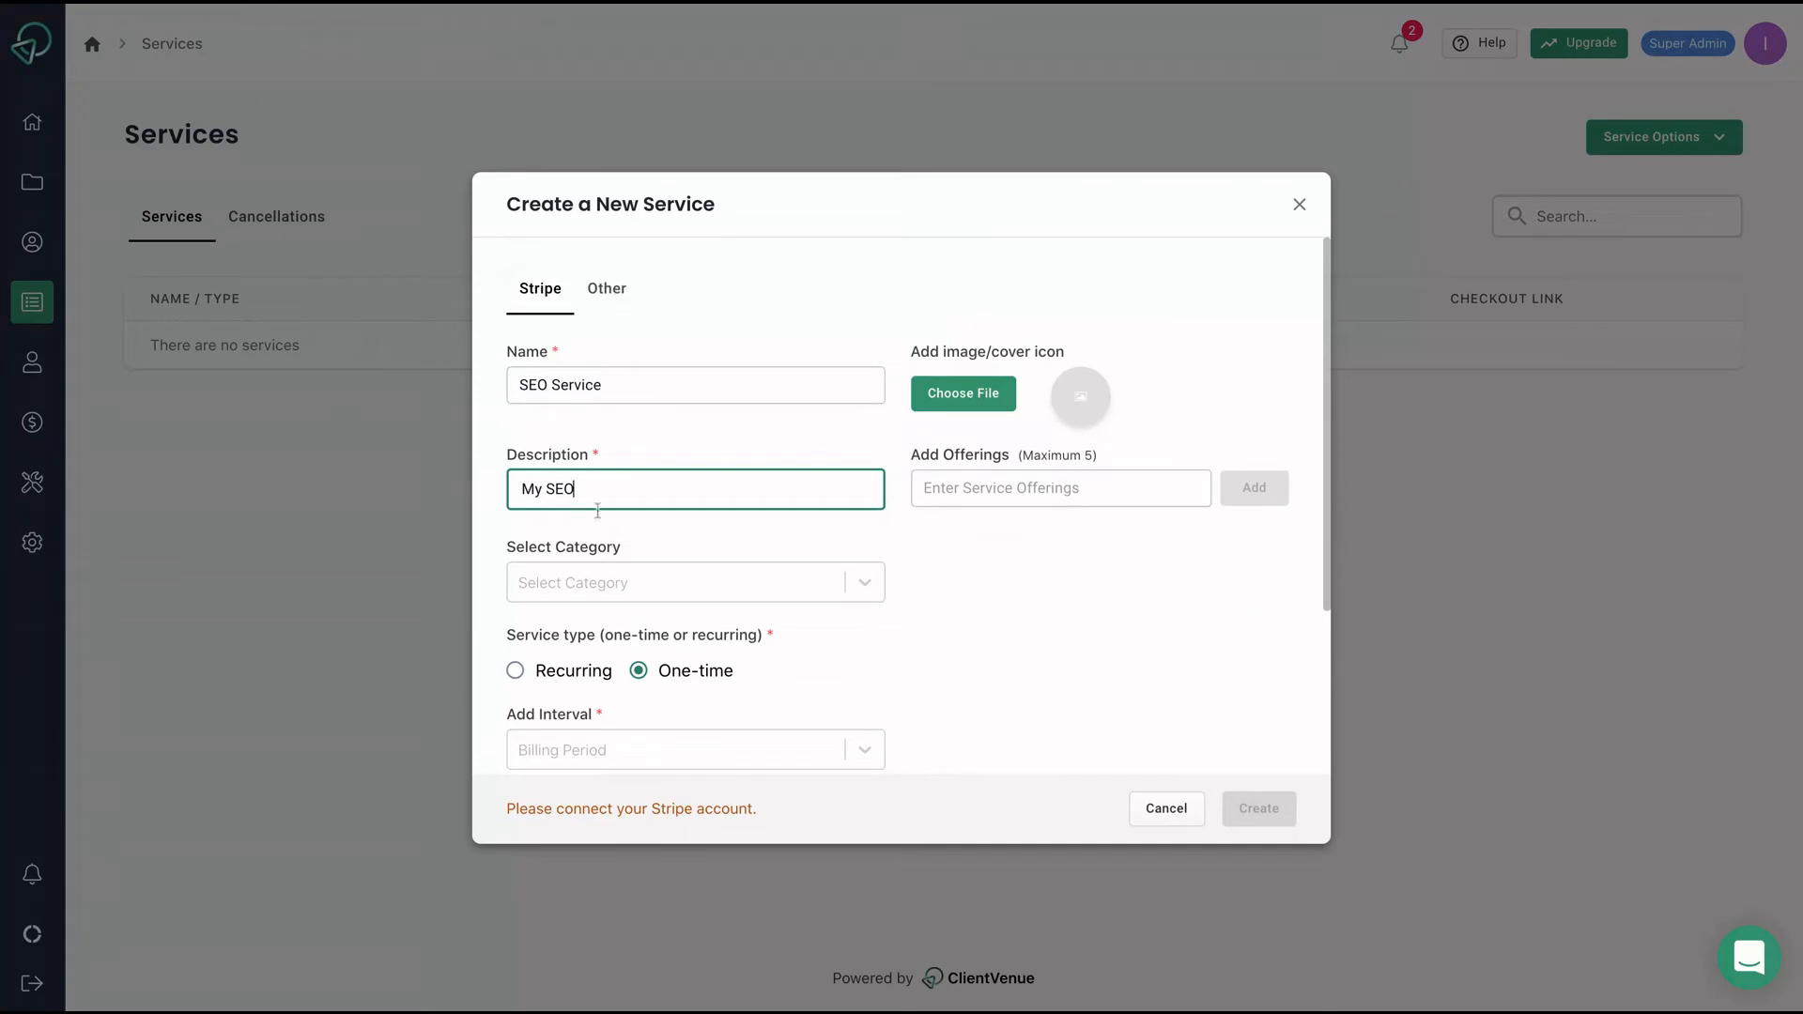
scroll(601, 512, down, 3)
click(737, 365)
click(1005, 430)
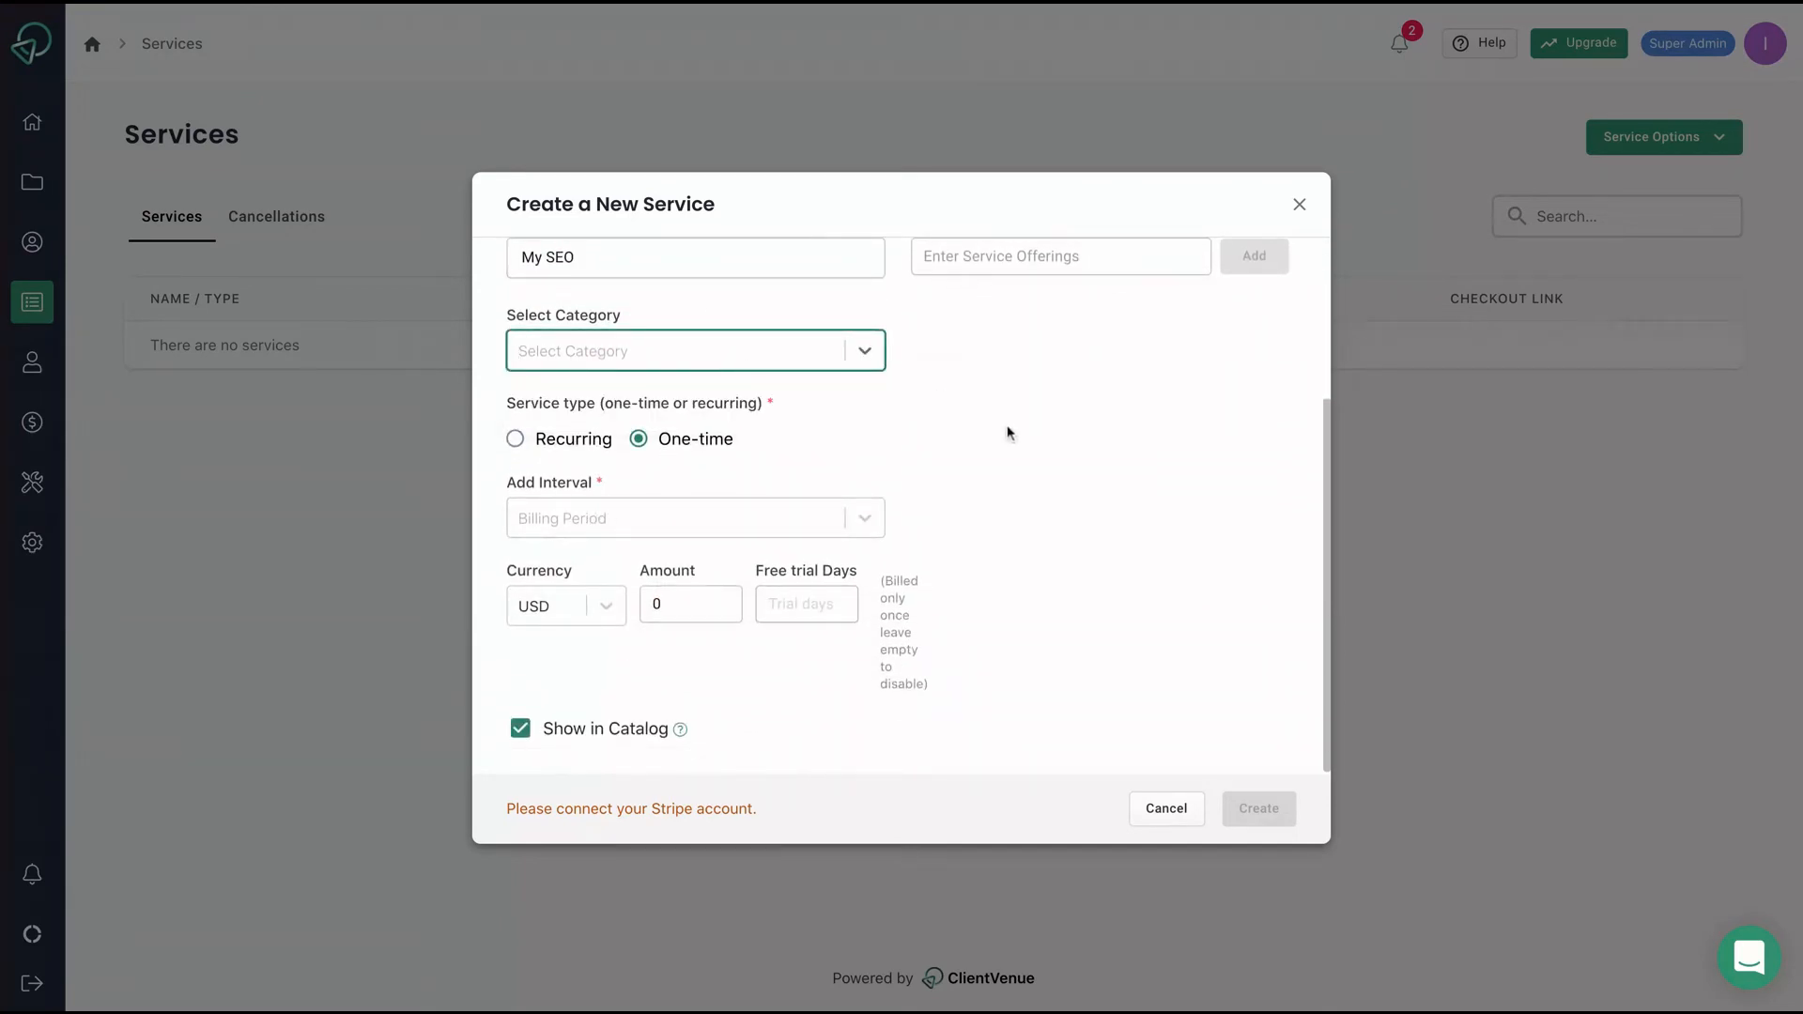
scroll(836, 563, up, 1)
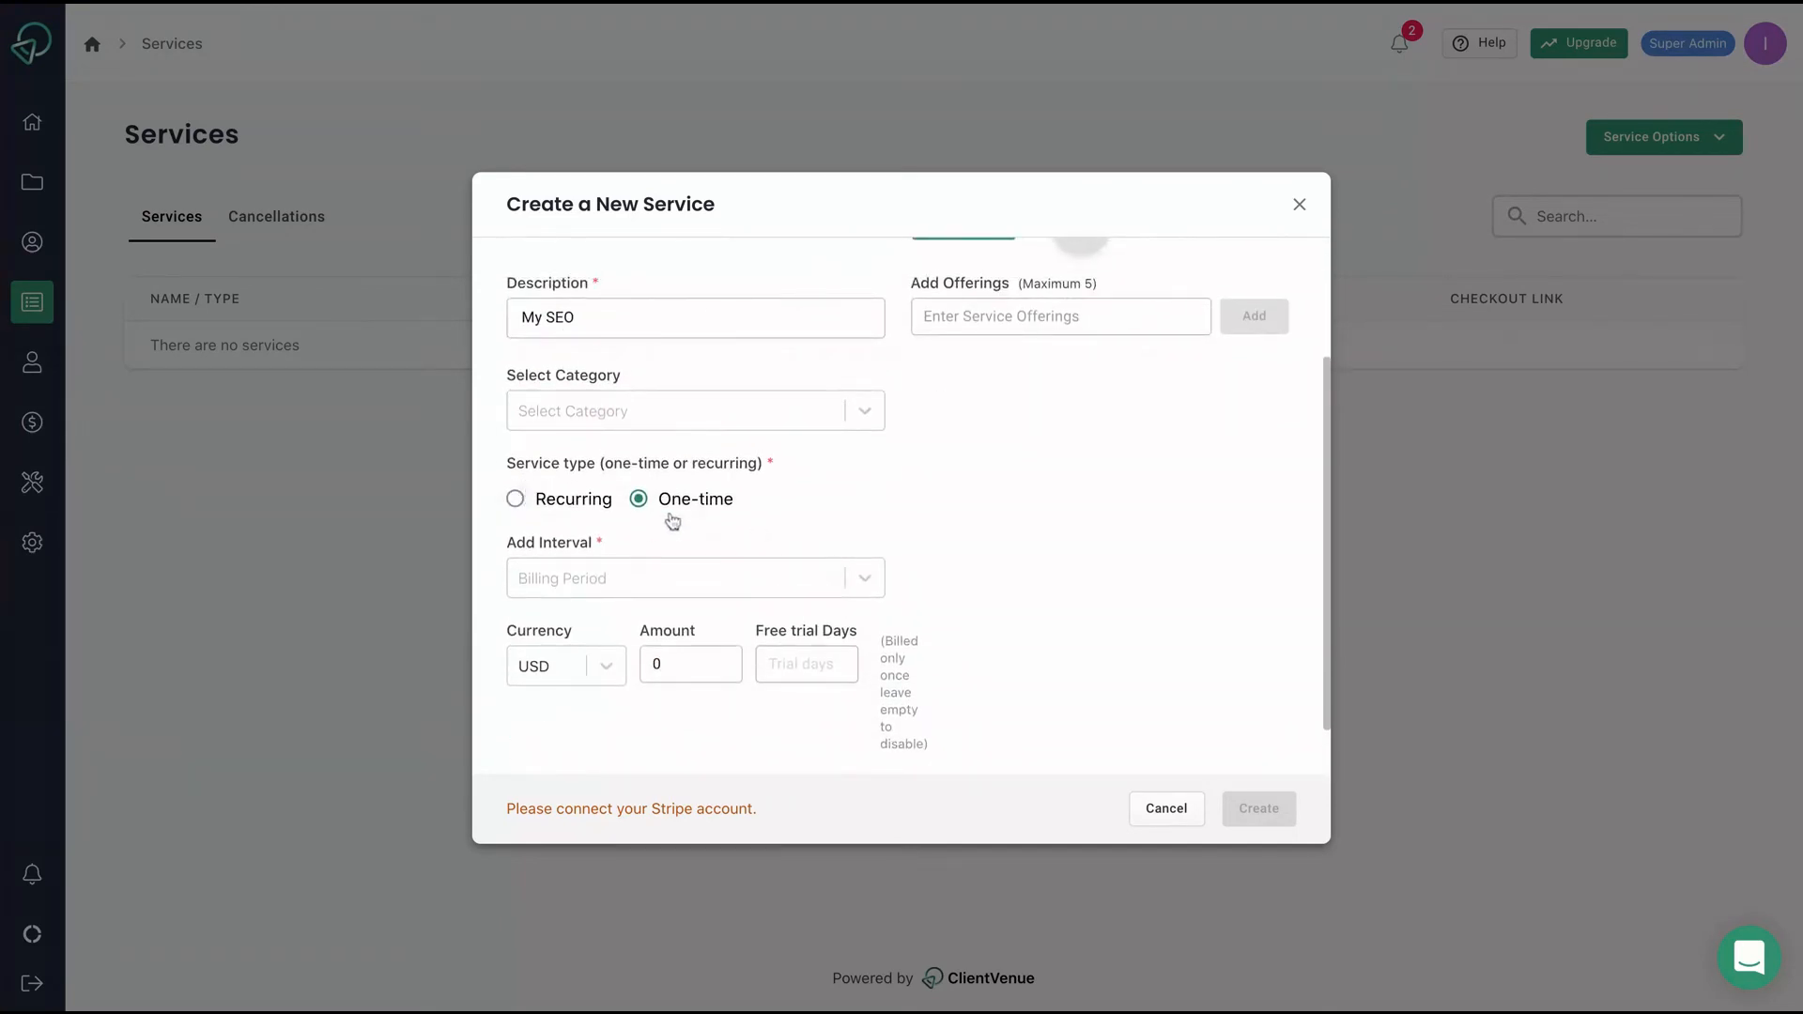
click(708, 578)
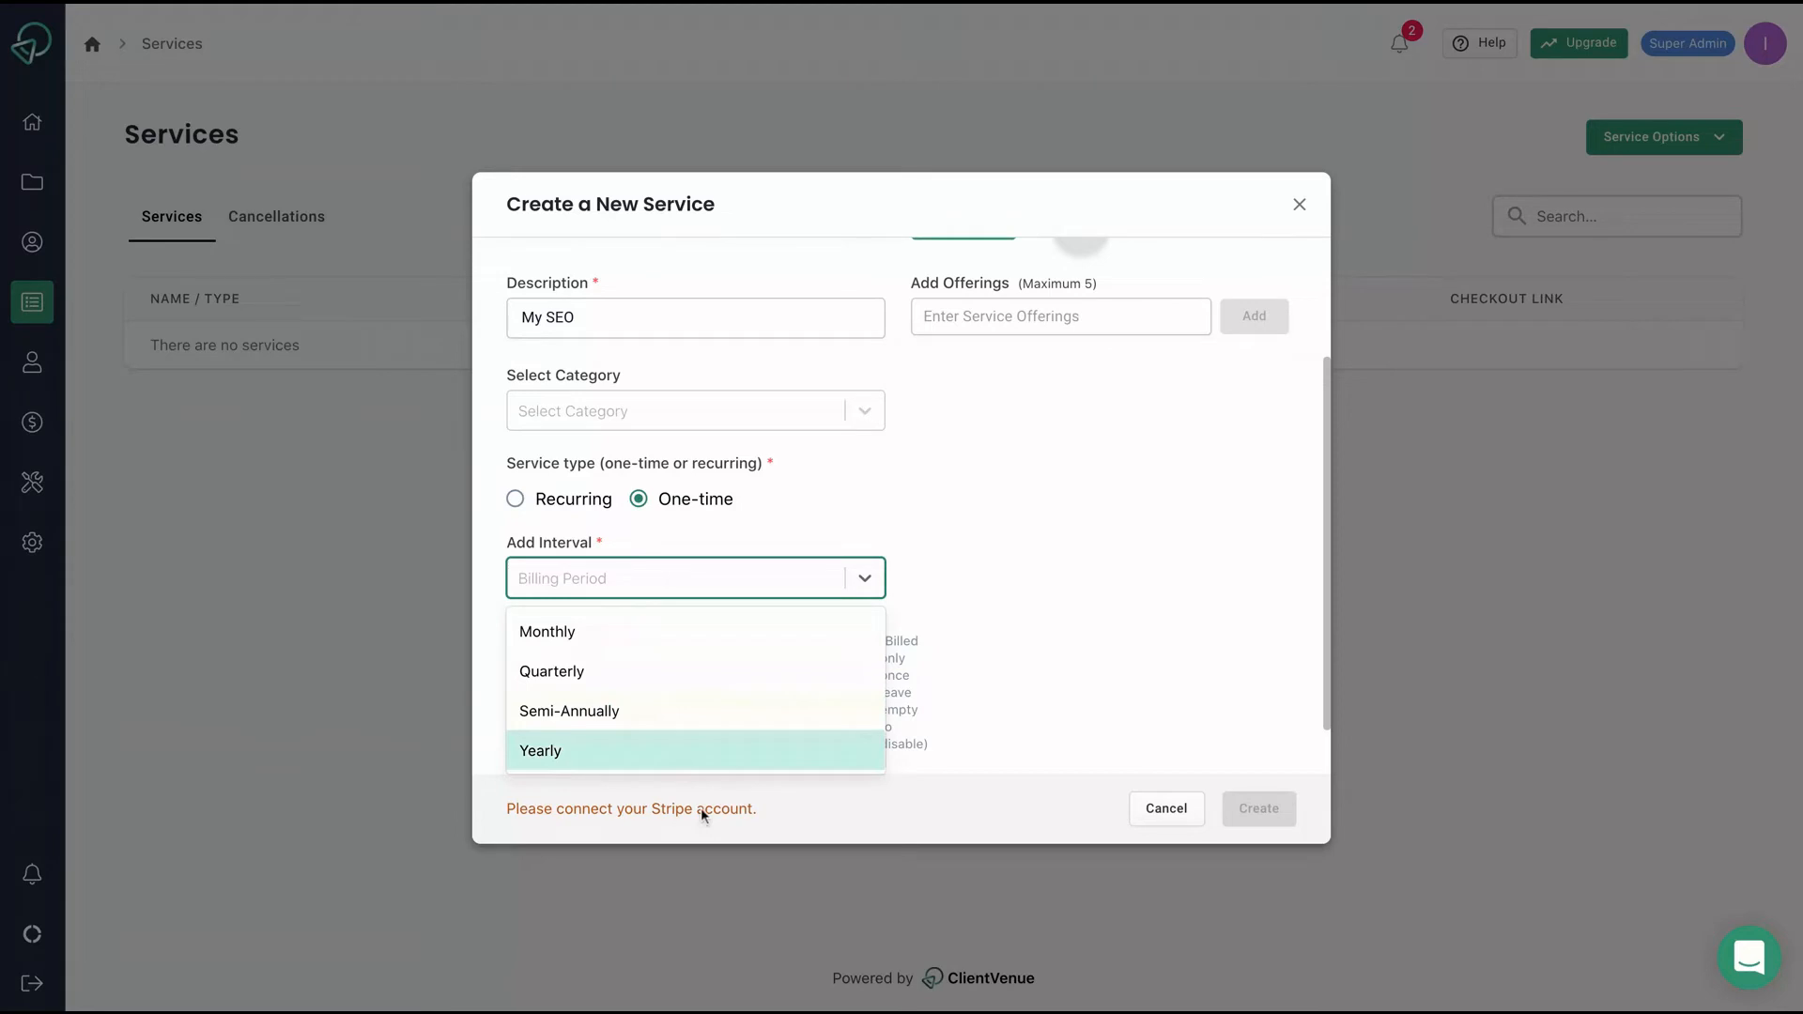
click(1052, 569)
scroll(916, 527, up, 1)
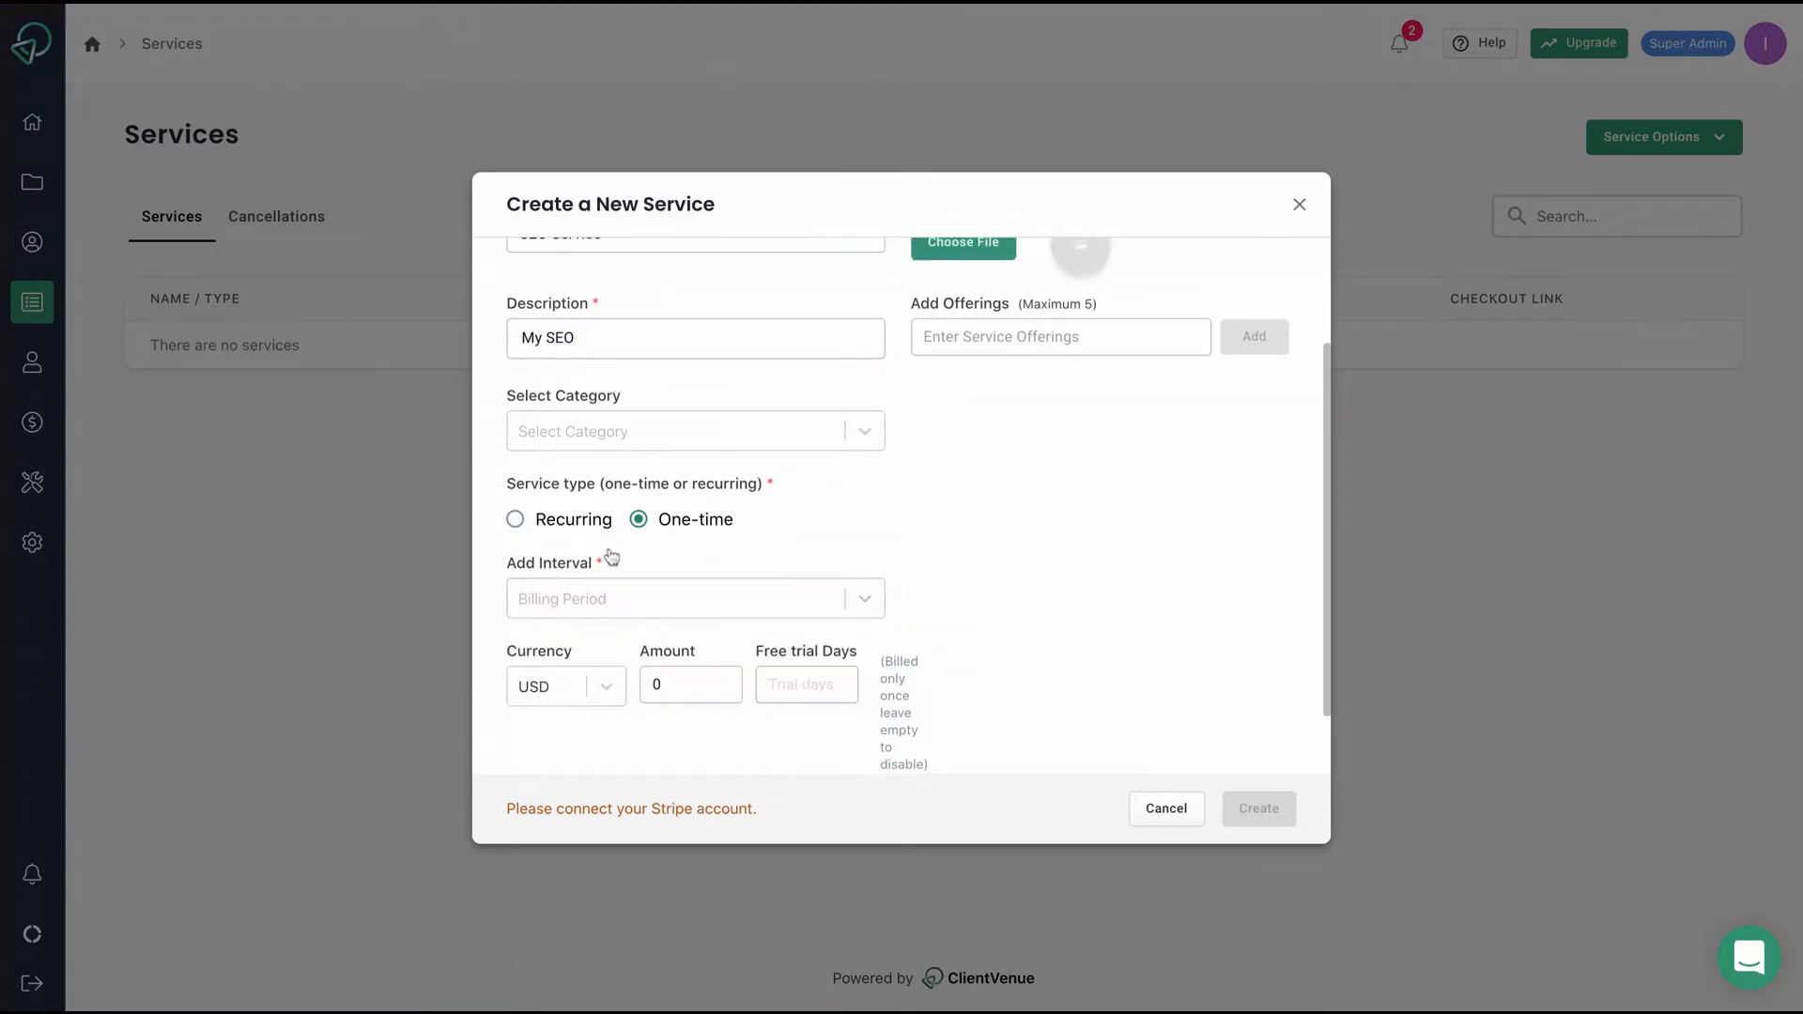
double_click(686, 664)
text(40)
click(873, 700)
Switch the new-service form to the non-Stripe (Other) service type.
scroll(875, 563, up, 3)
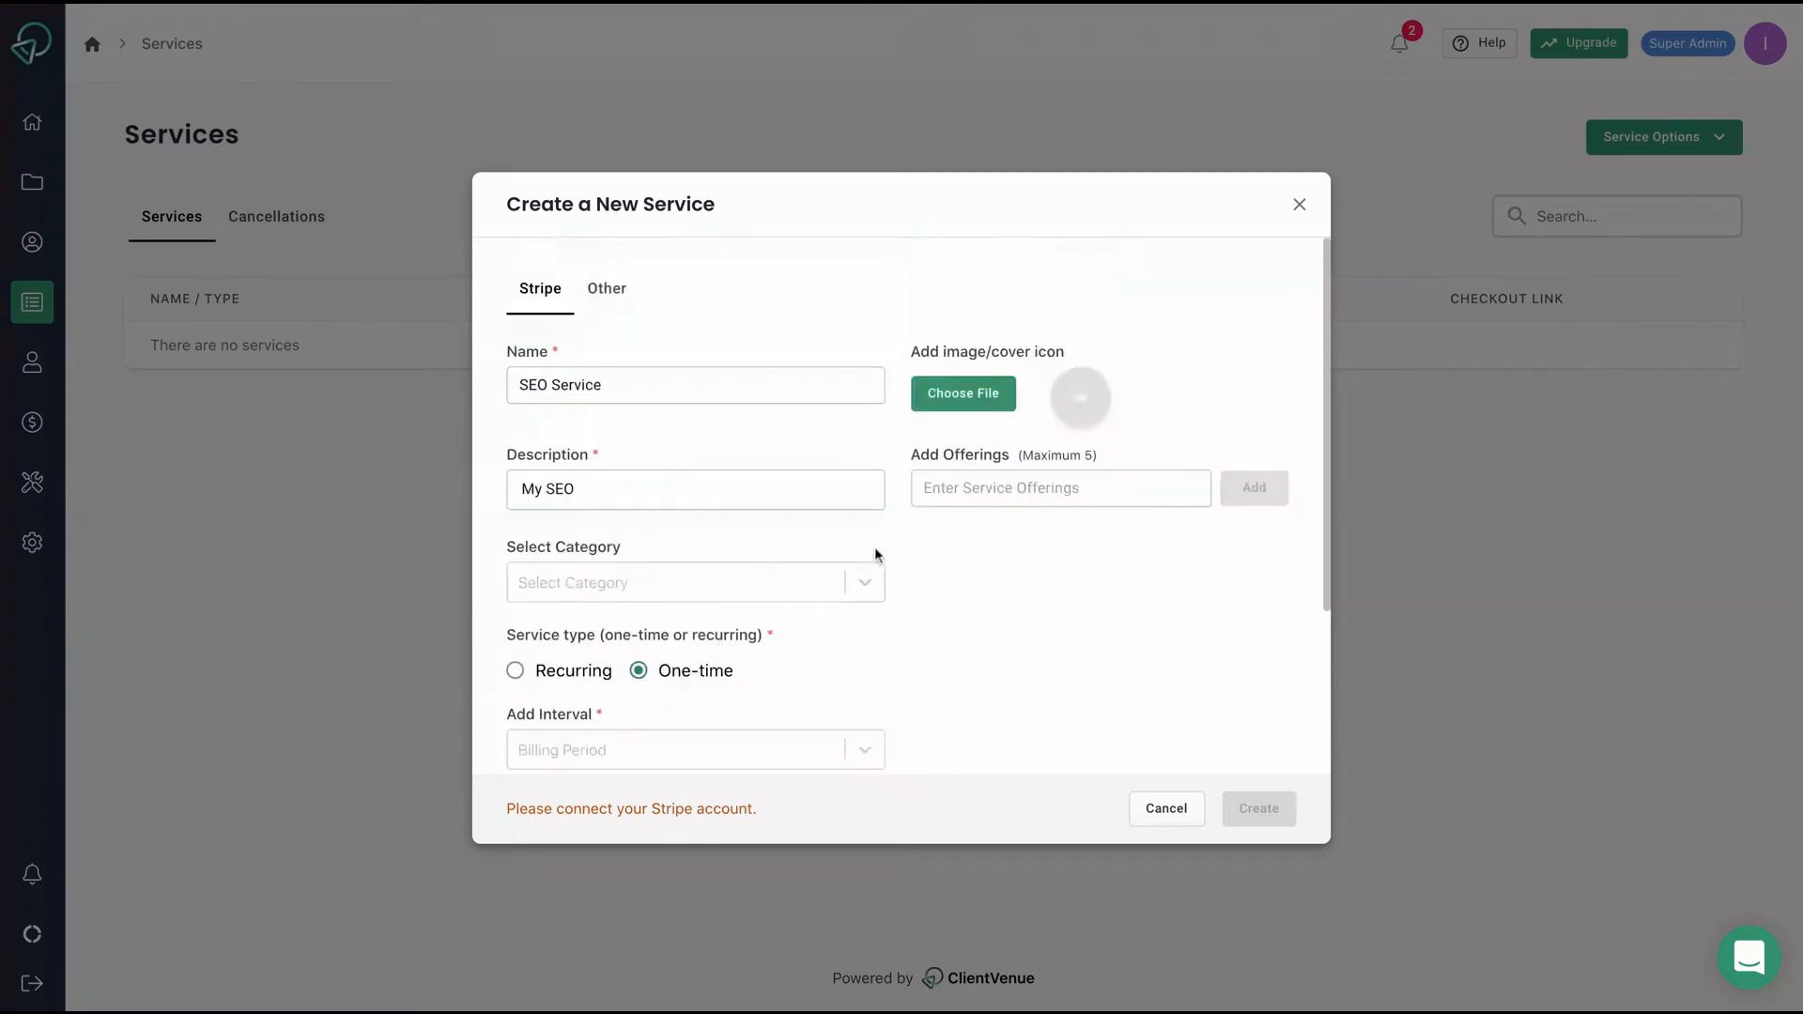
click(583, 289)
click(654, 394)
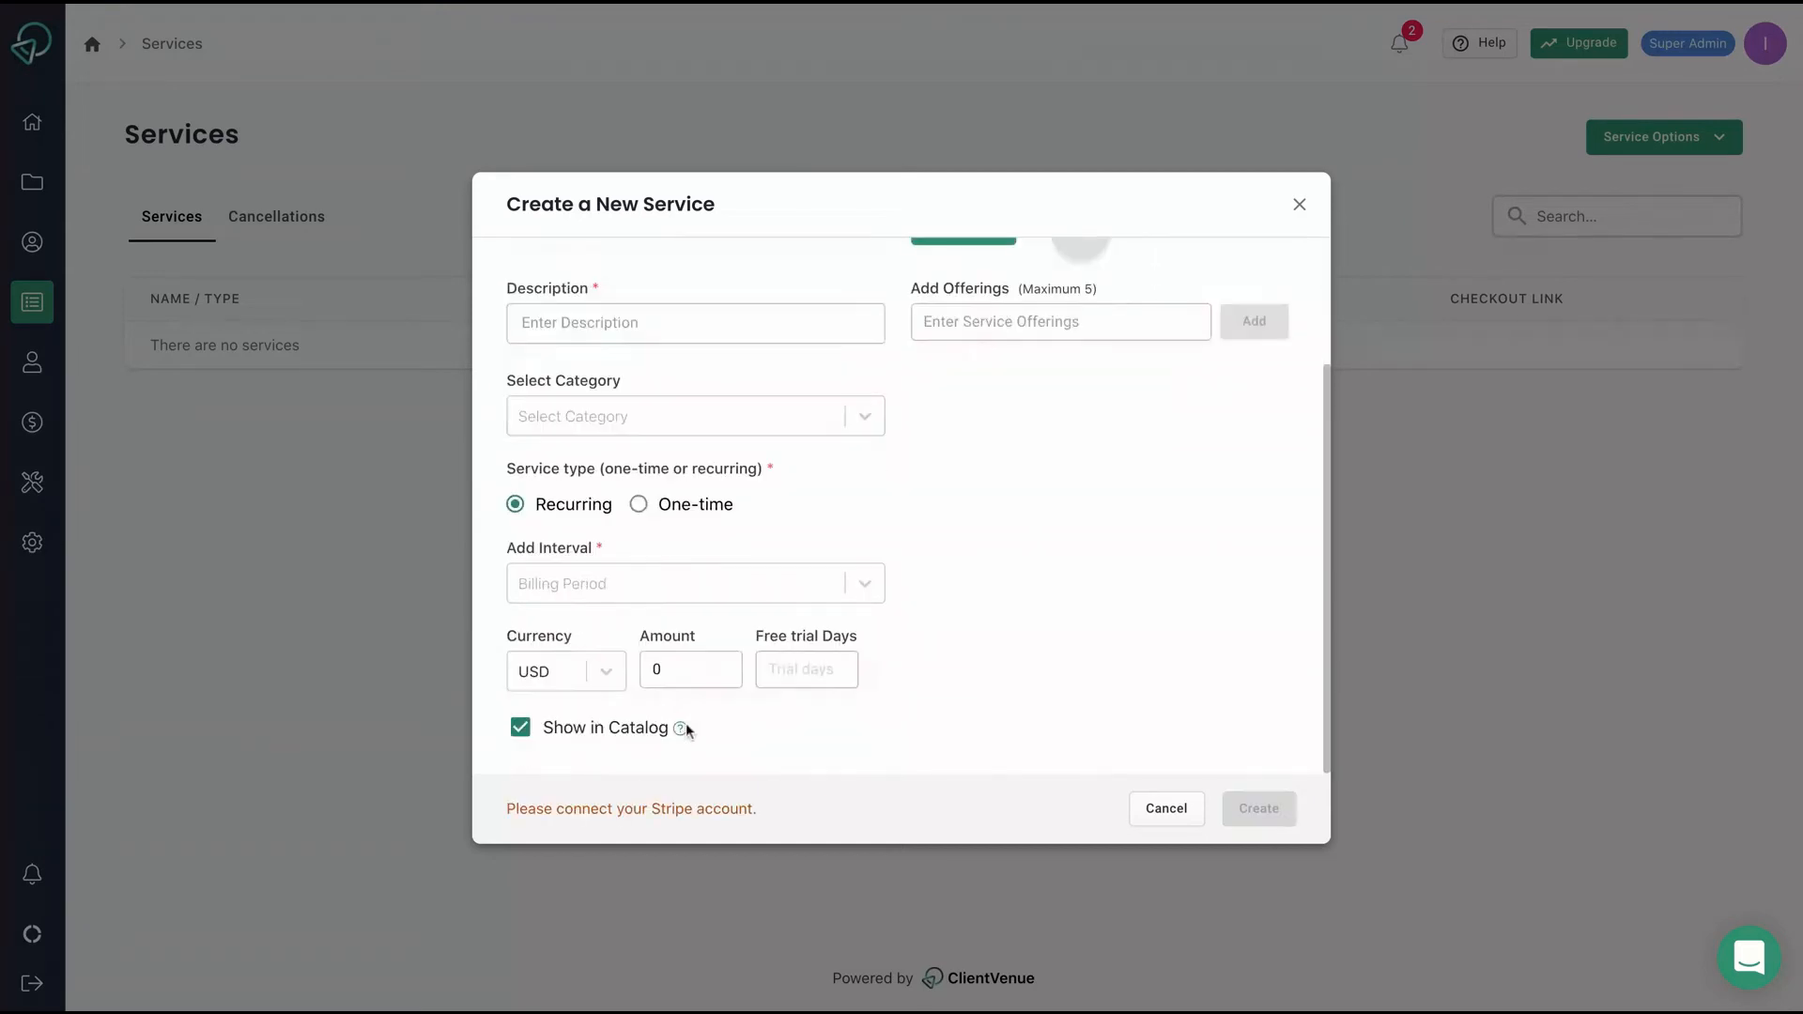
scroll(686, 732, up, 3)
scroll(686, 732, down, 2)
scroll(690, 731, up, 2)
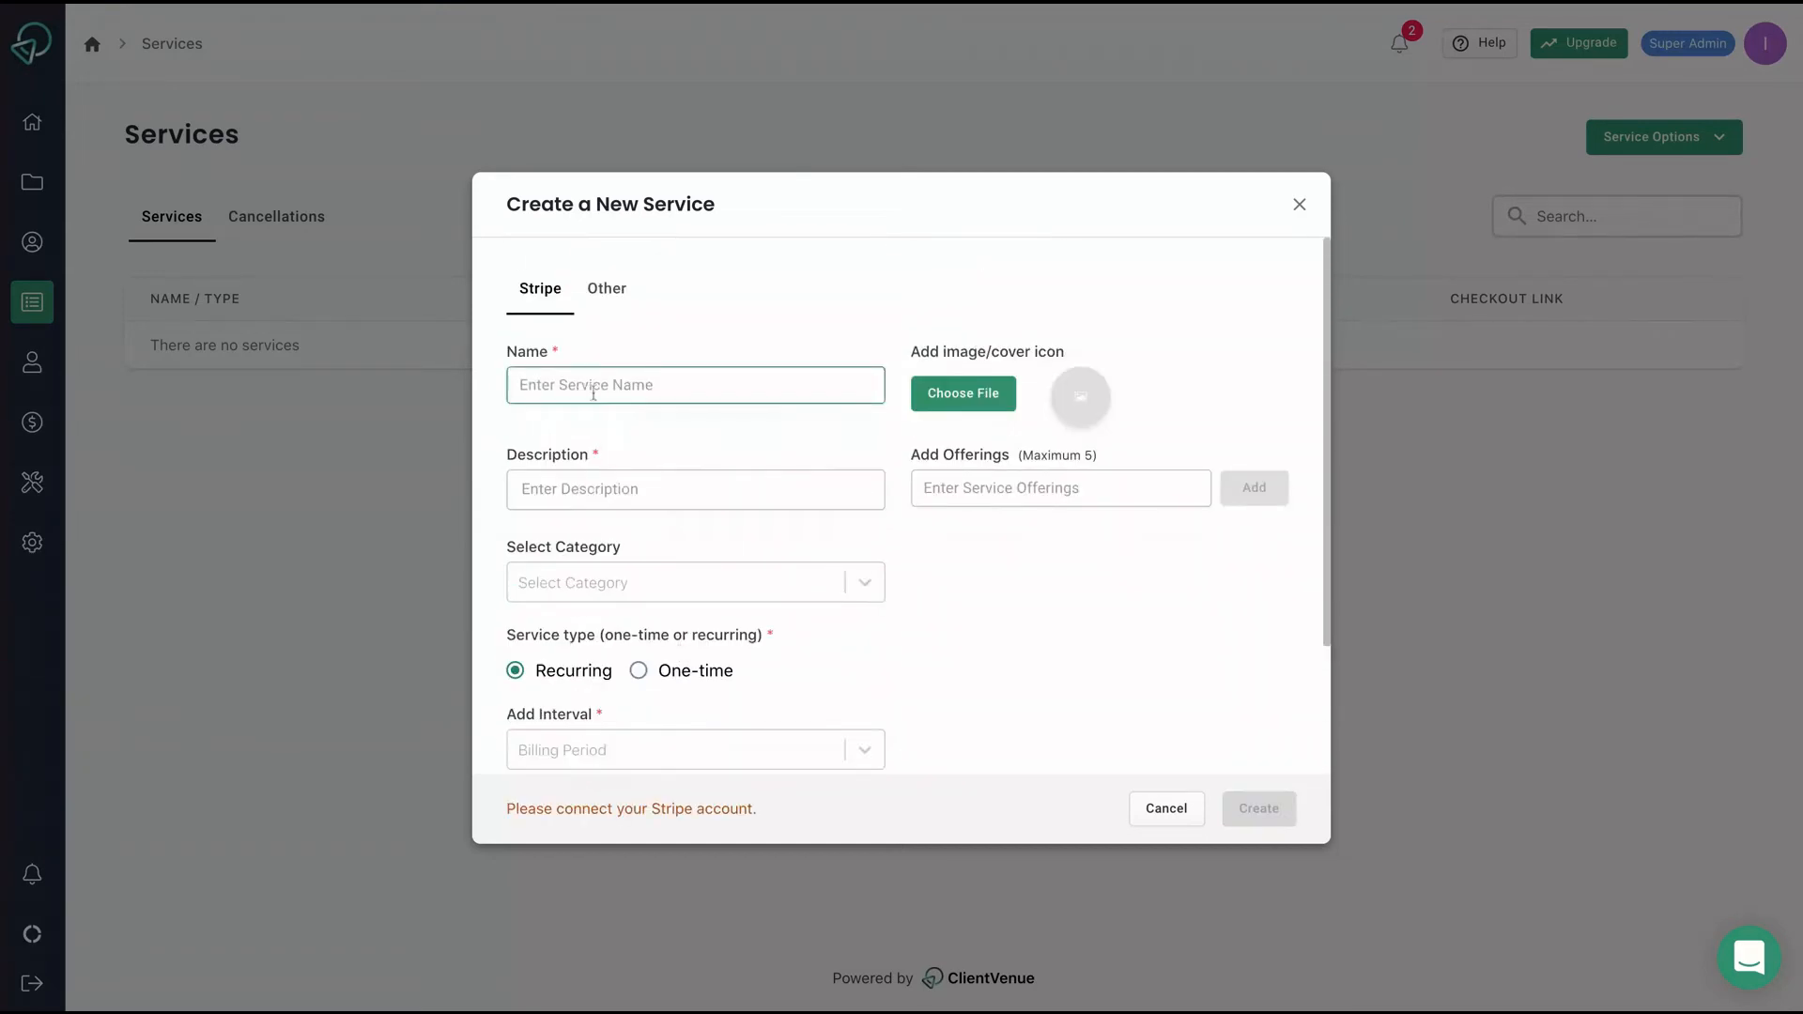
click(610, 297)
scroll(908, 530, down, 2)
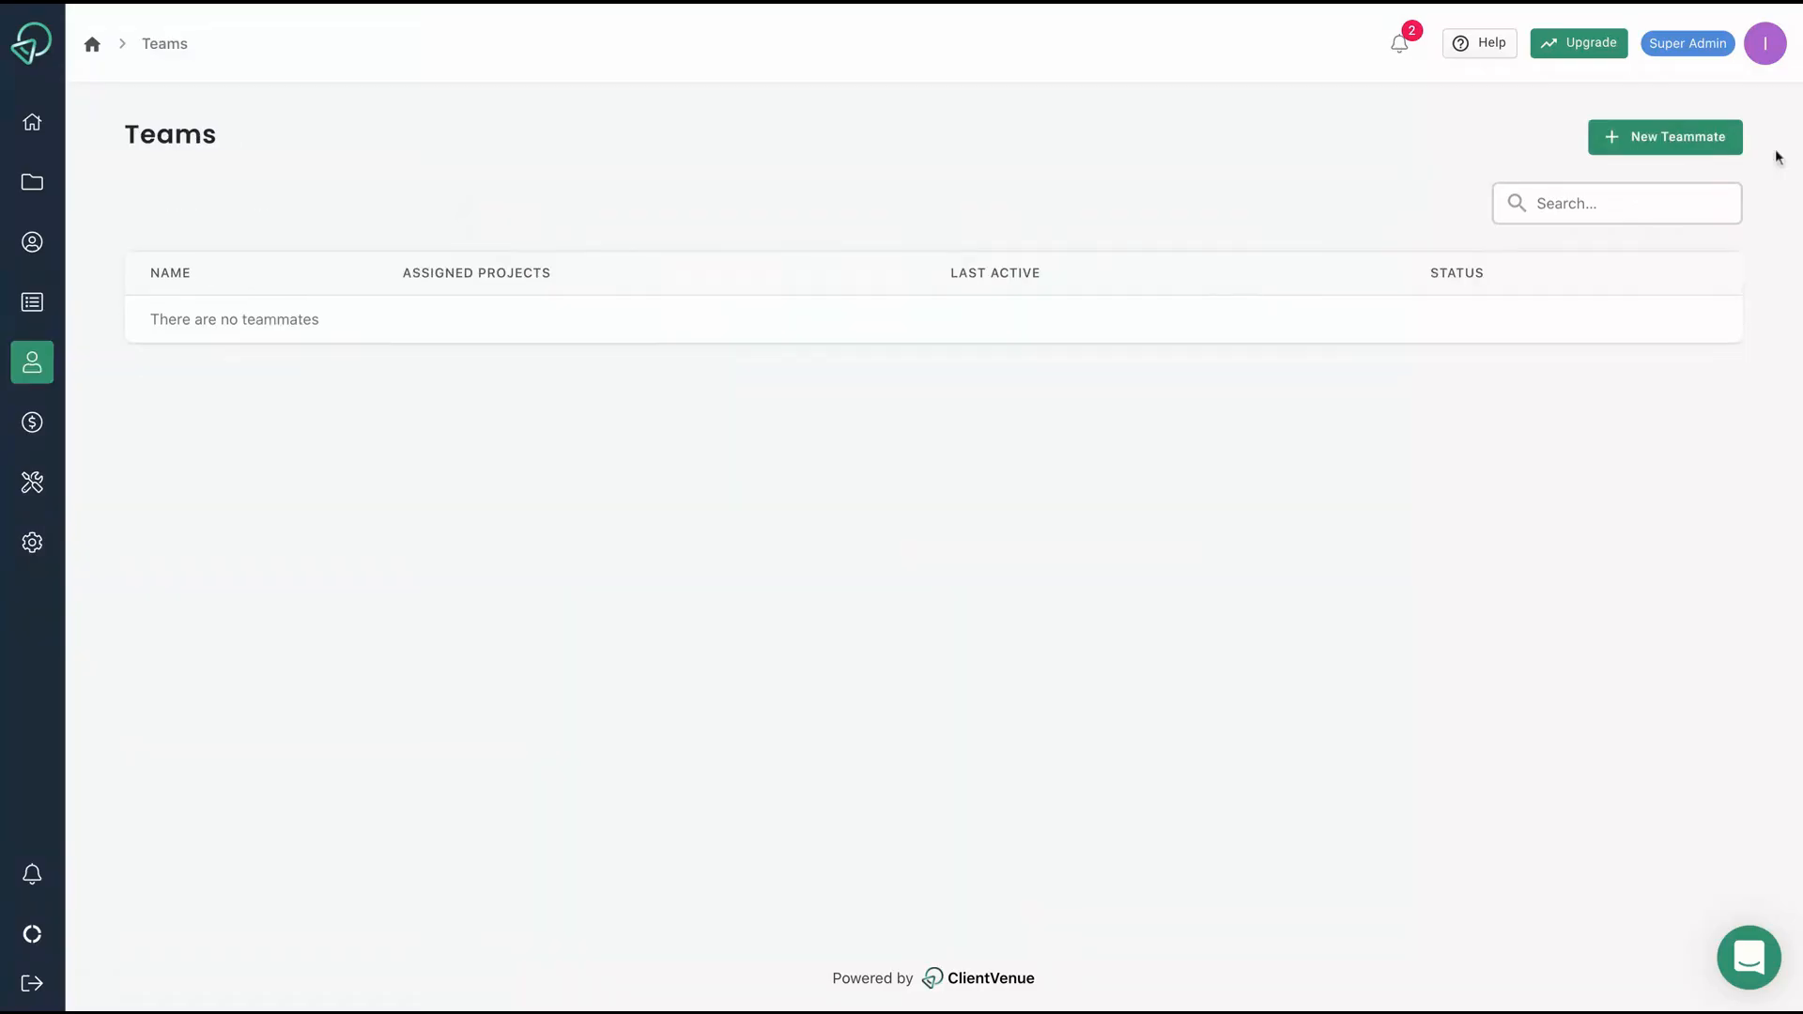
Open the Add Teammate form, visit Name and Email, and review the roles without choosing.
click(1643, 138)
click(1330, 214)
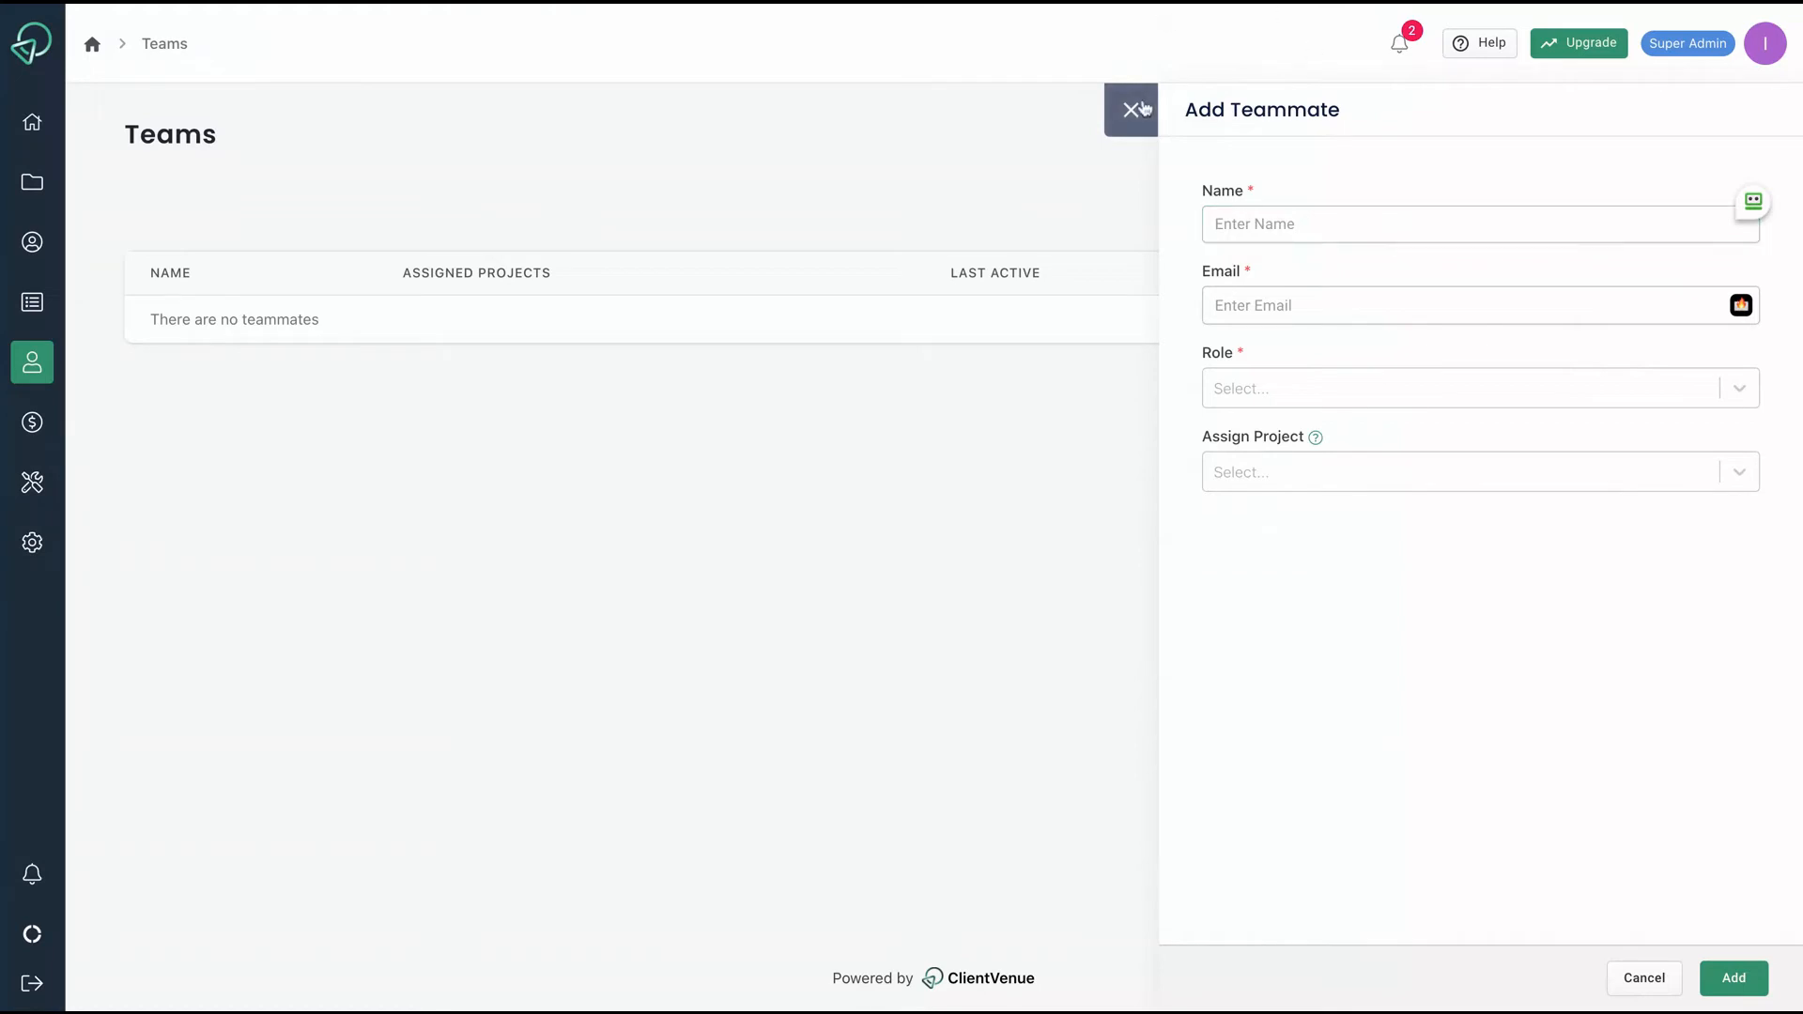
click(1317, 223)
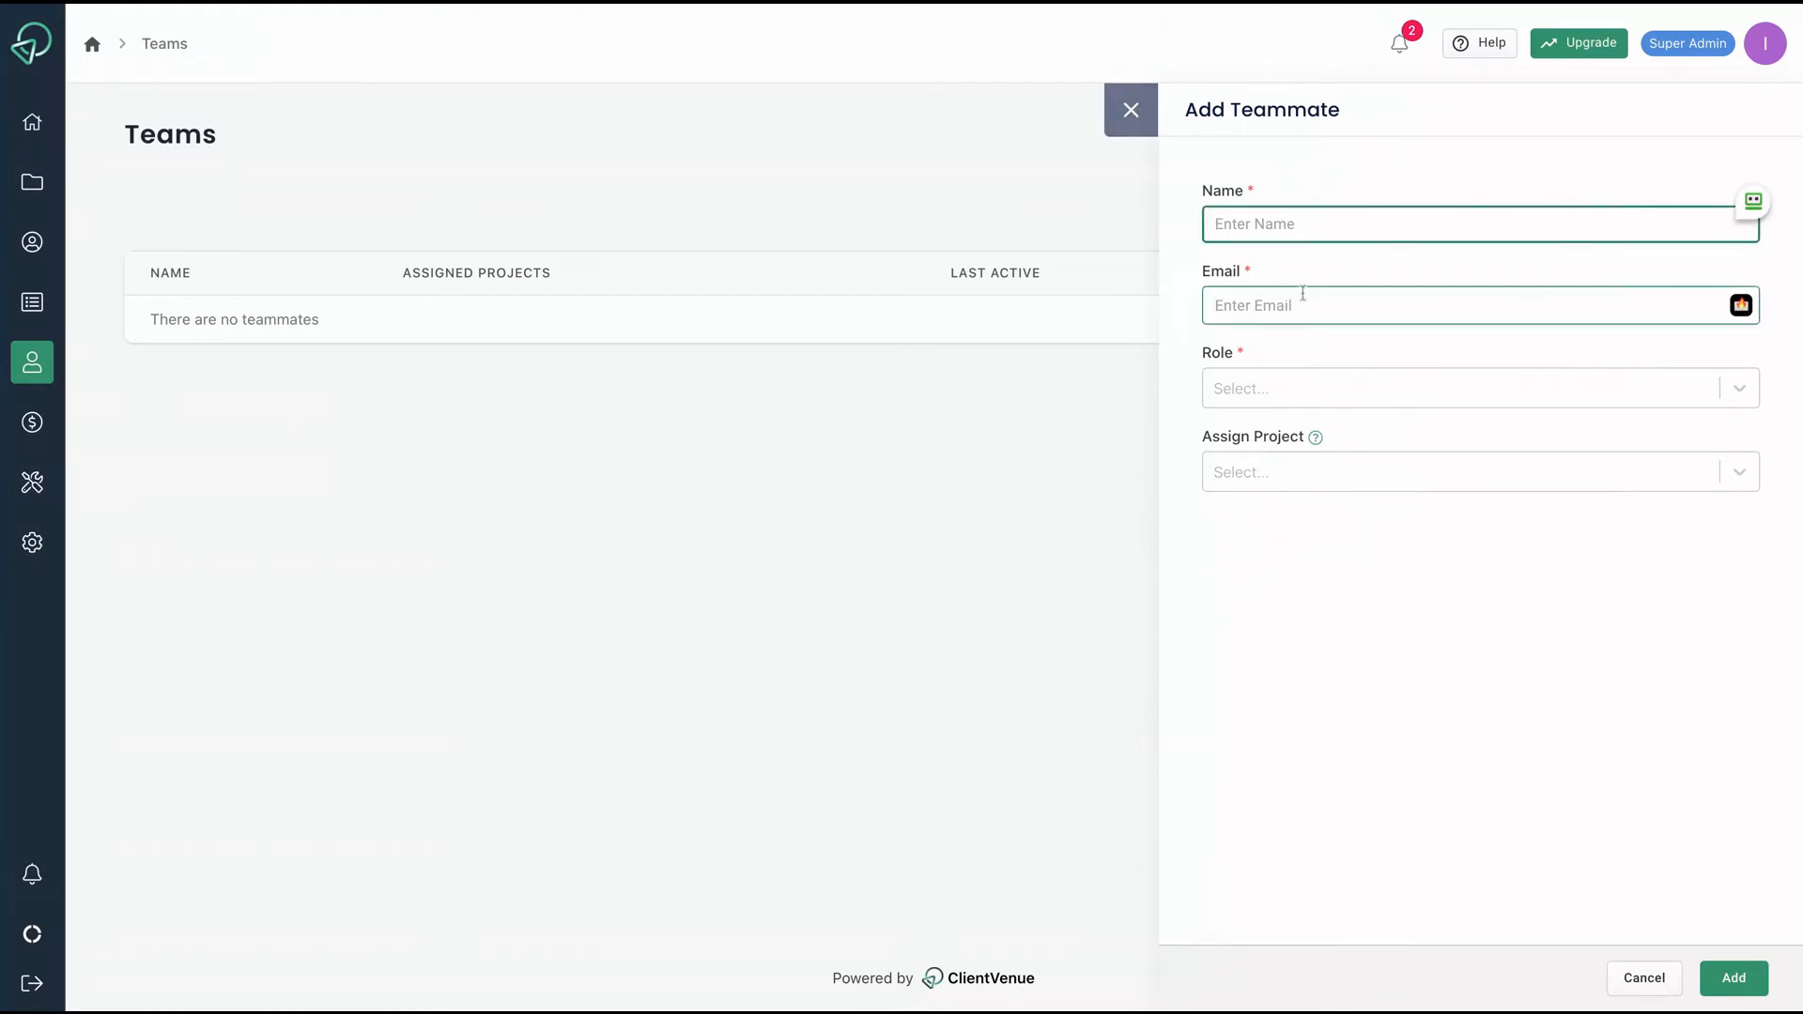
click(1302, 298)
click(1262, 391)
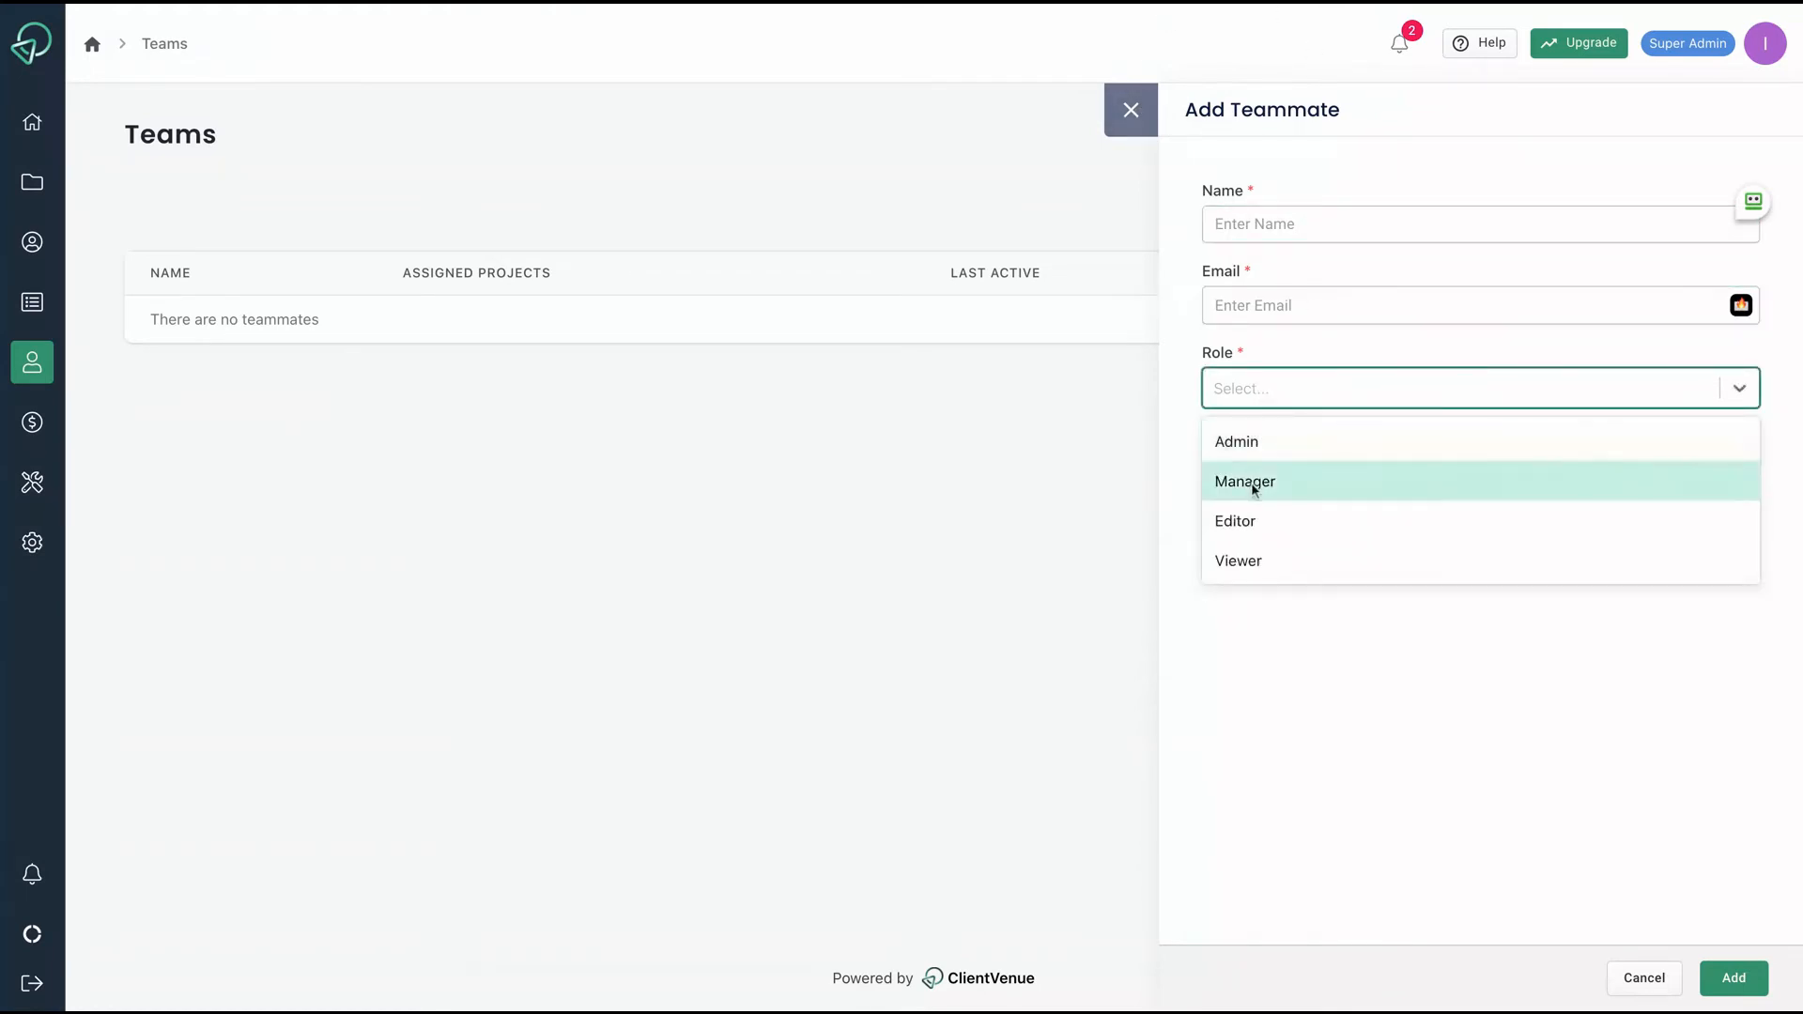
click(1296, 746)
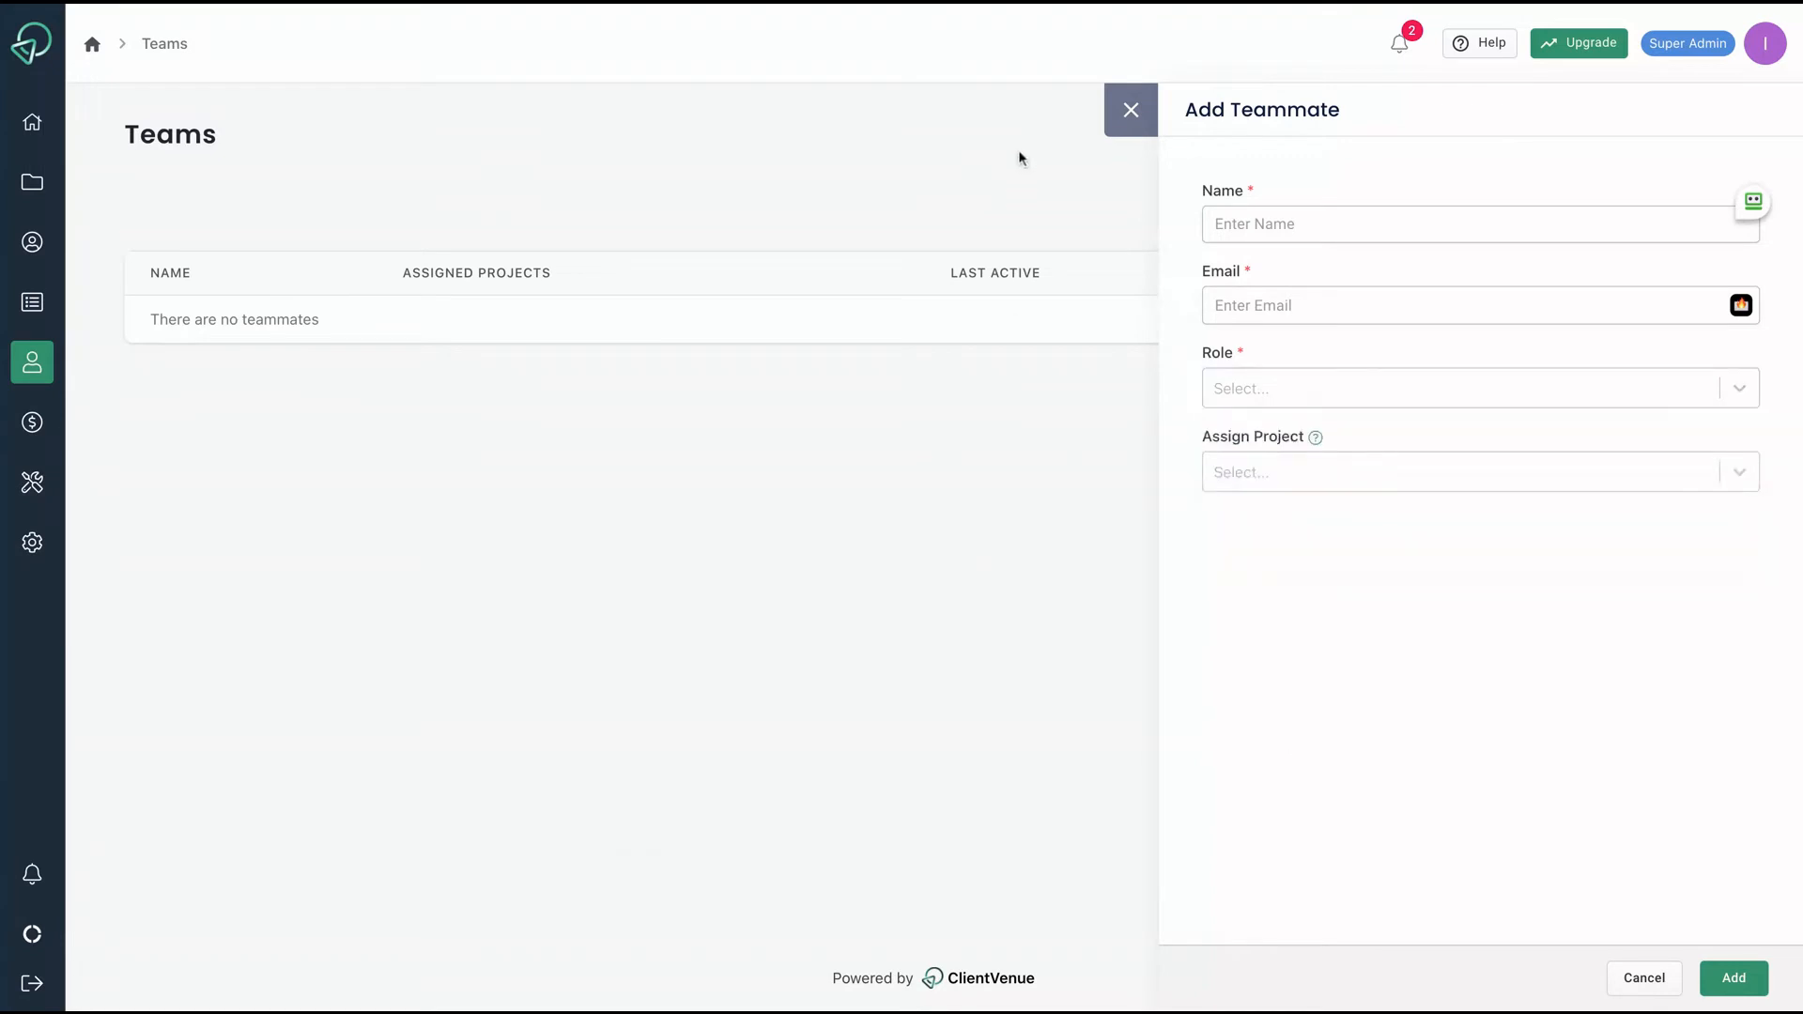
Close the teammate form and start an invoice for Client 1 without Stripe.
click(1133, 109)
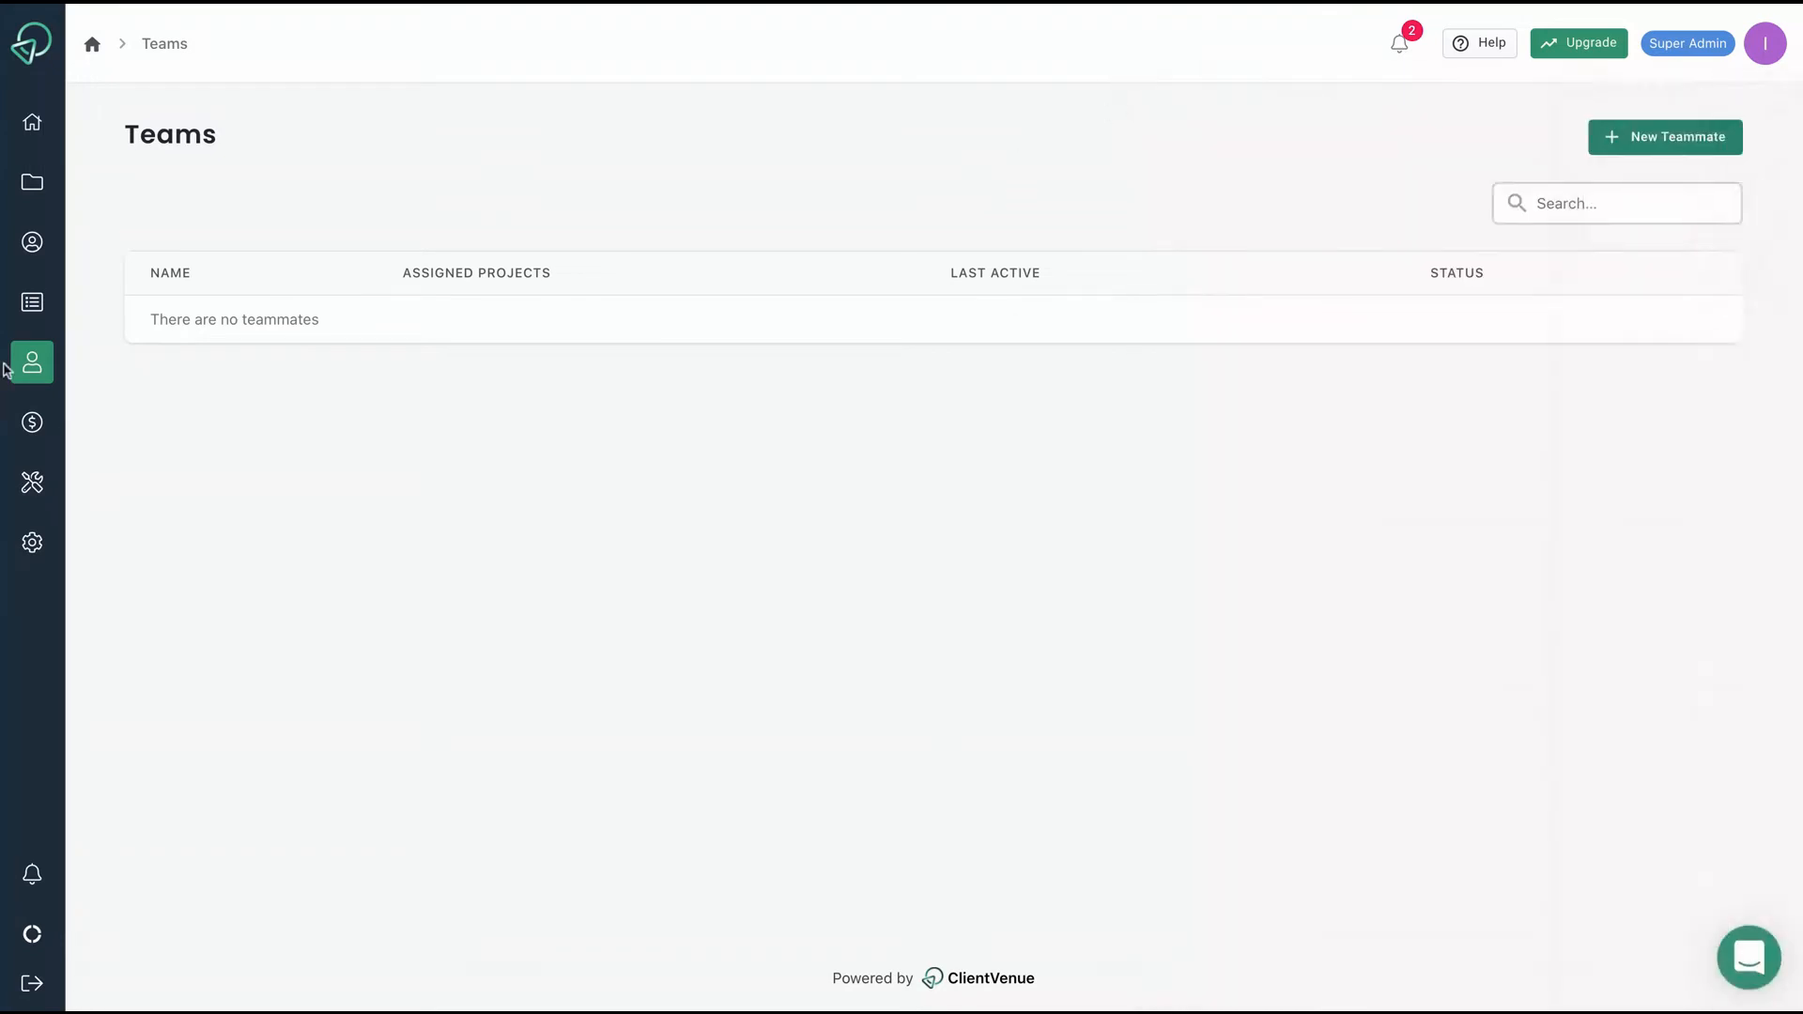
click(36, 424)
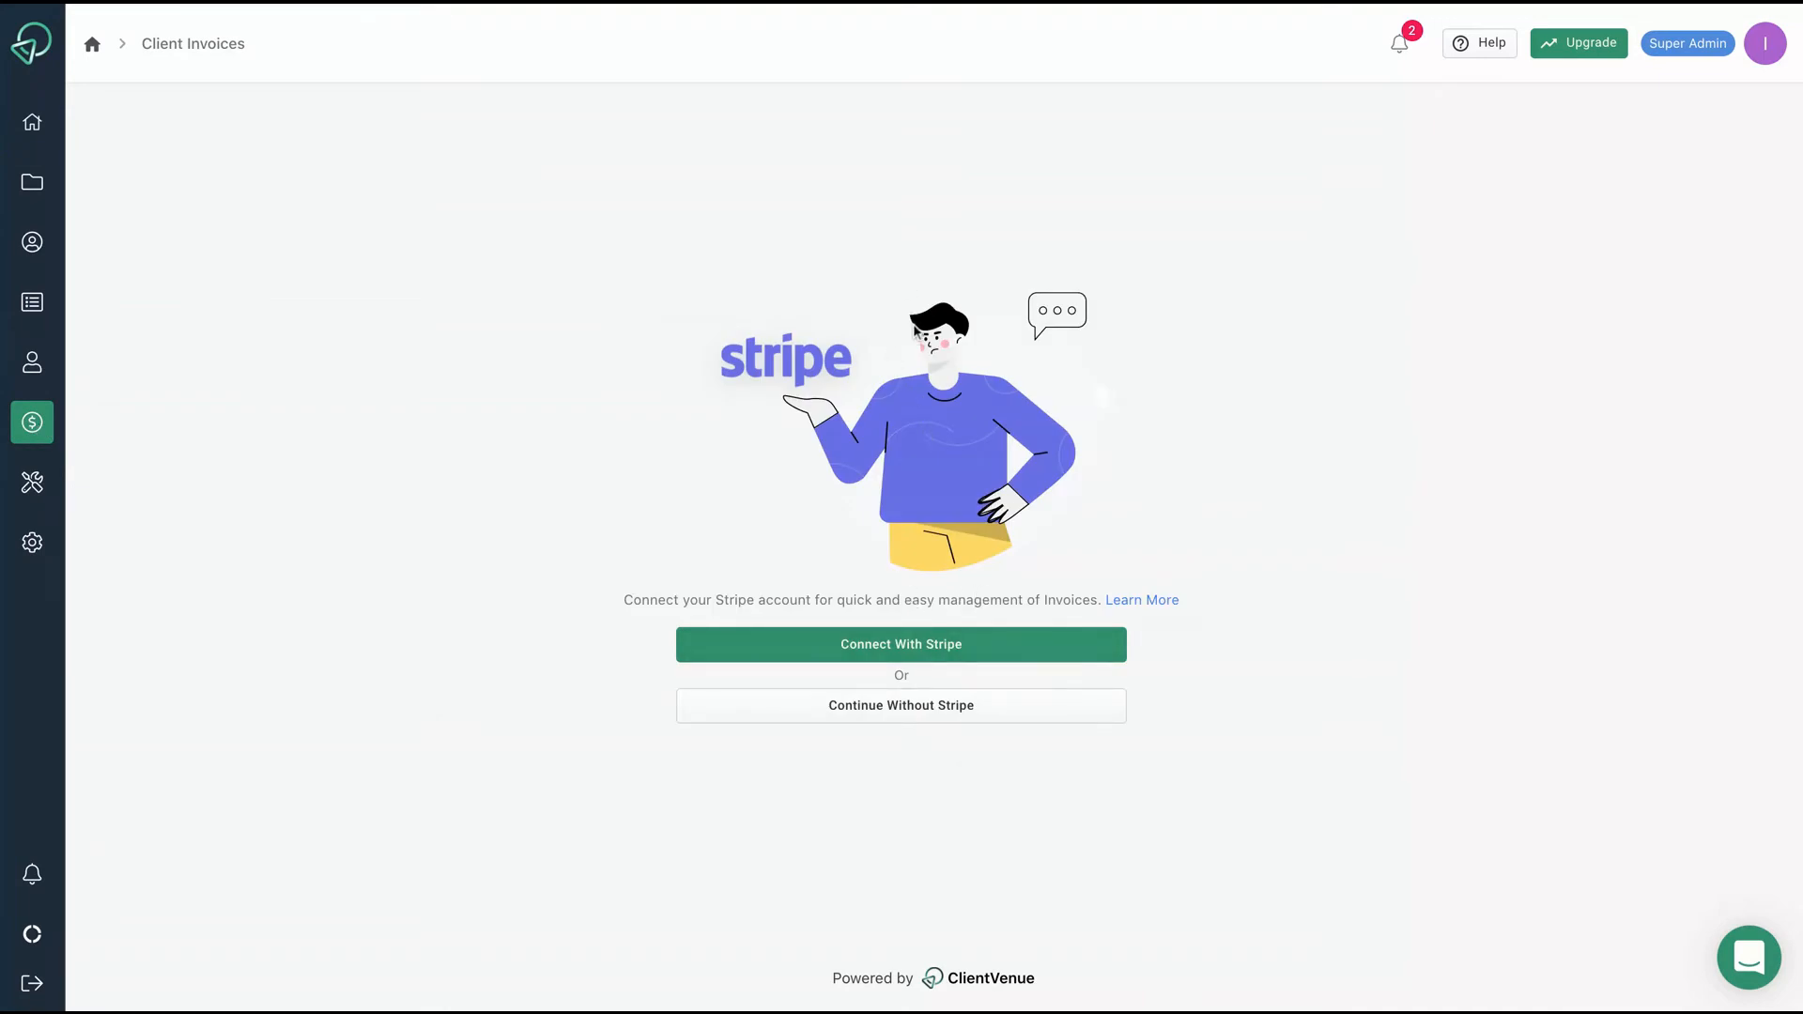
click(927, 718)
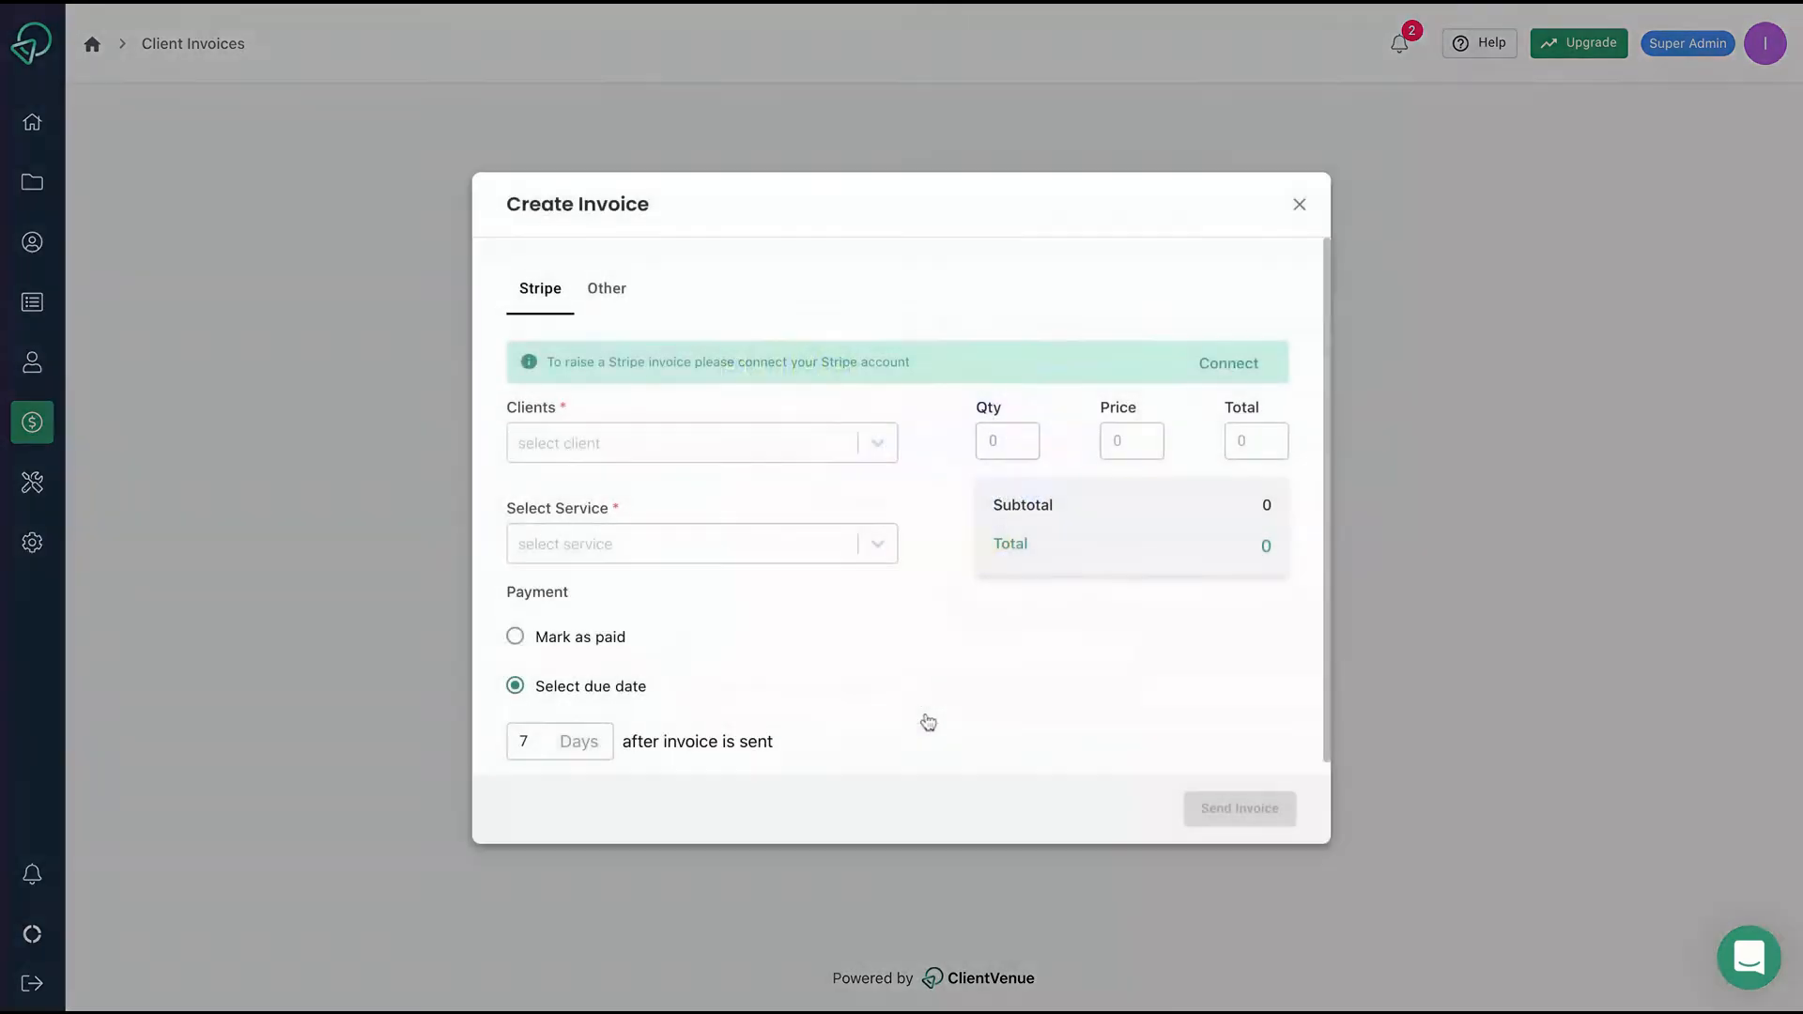
click(784, 458)
click(727, 507)
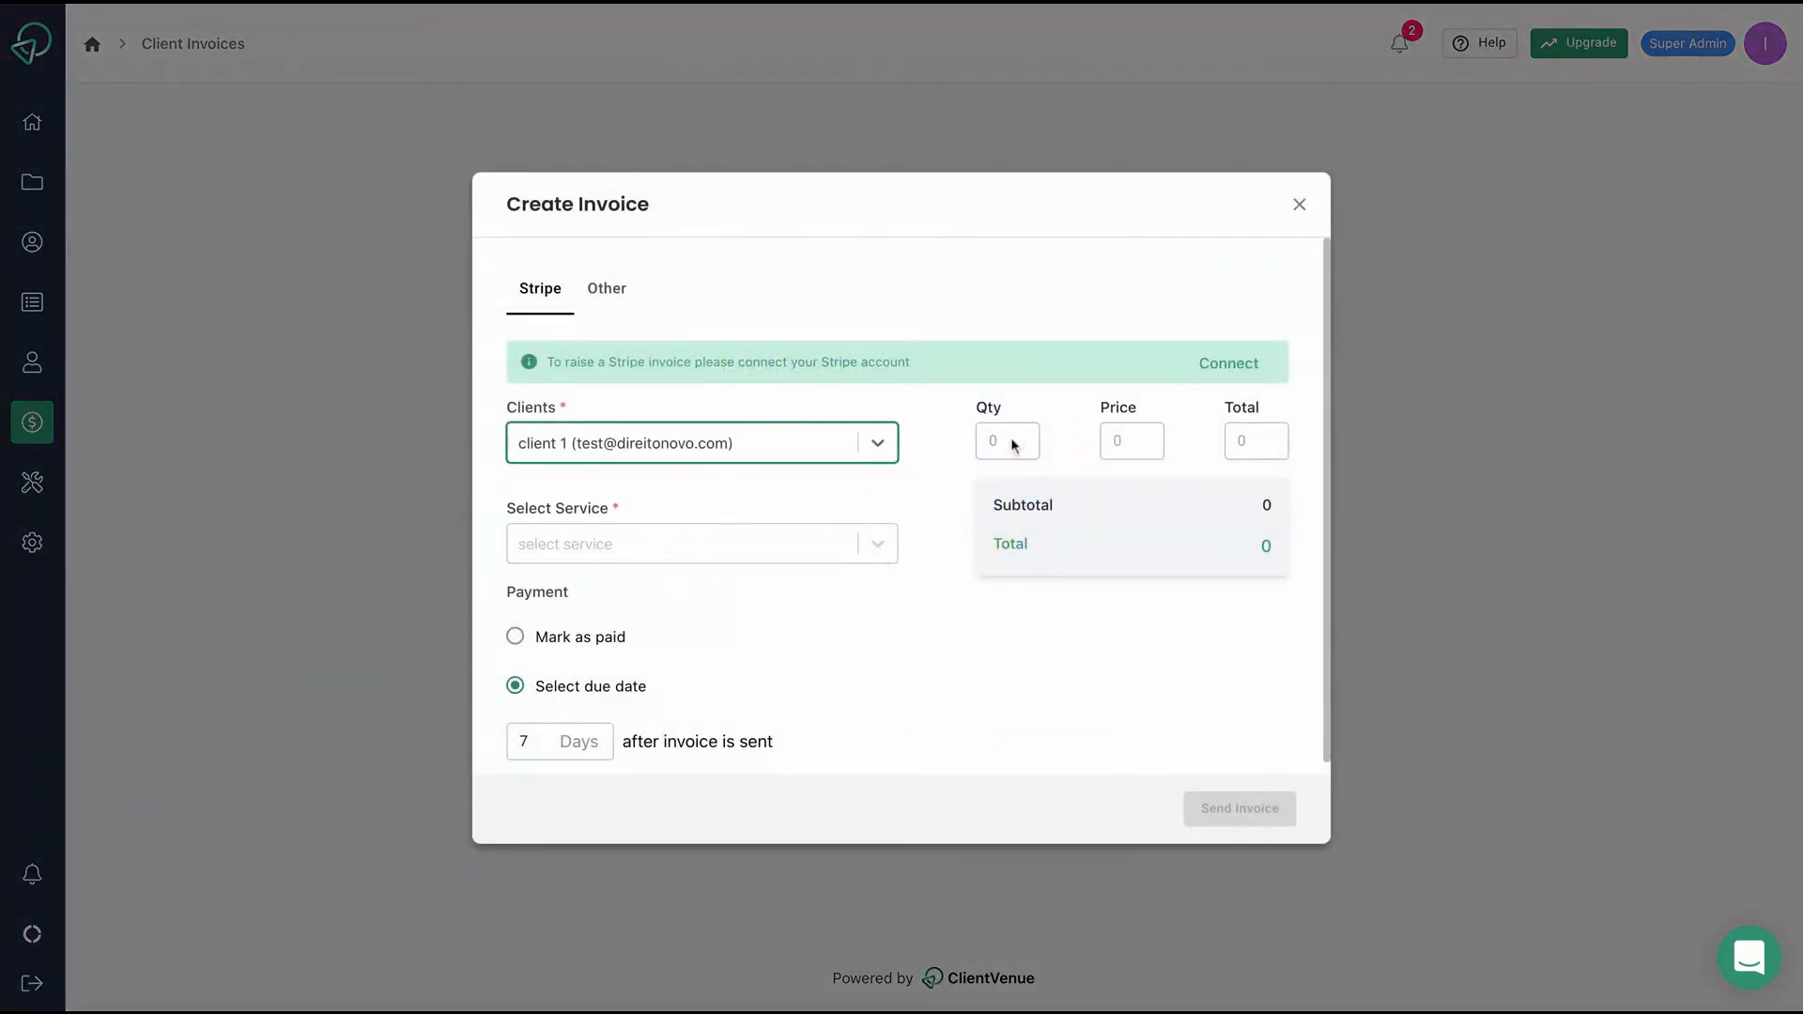
Close the unsent invoice and return to the Services page.
key(Tab)
click(1301, 207)
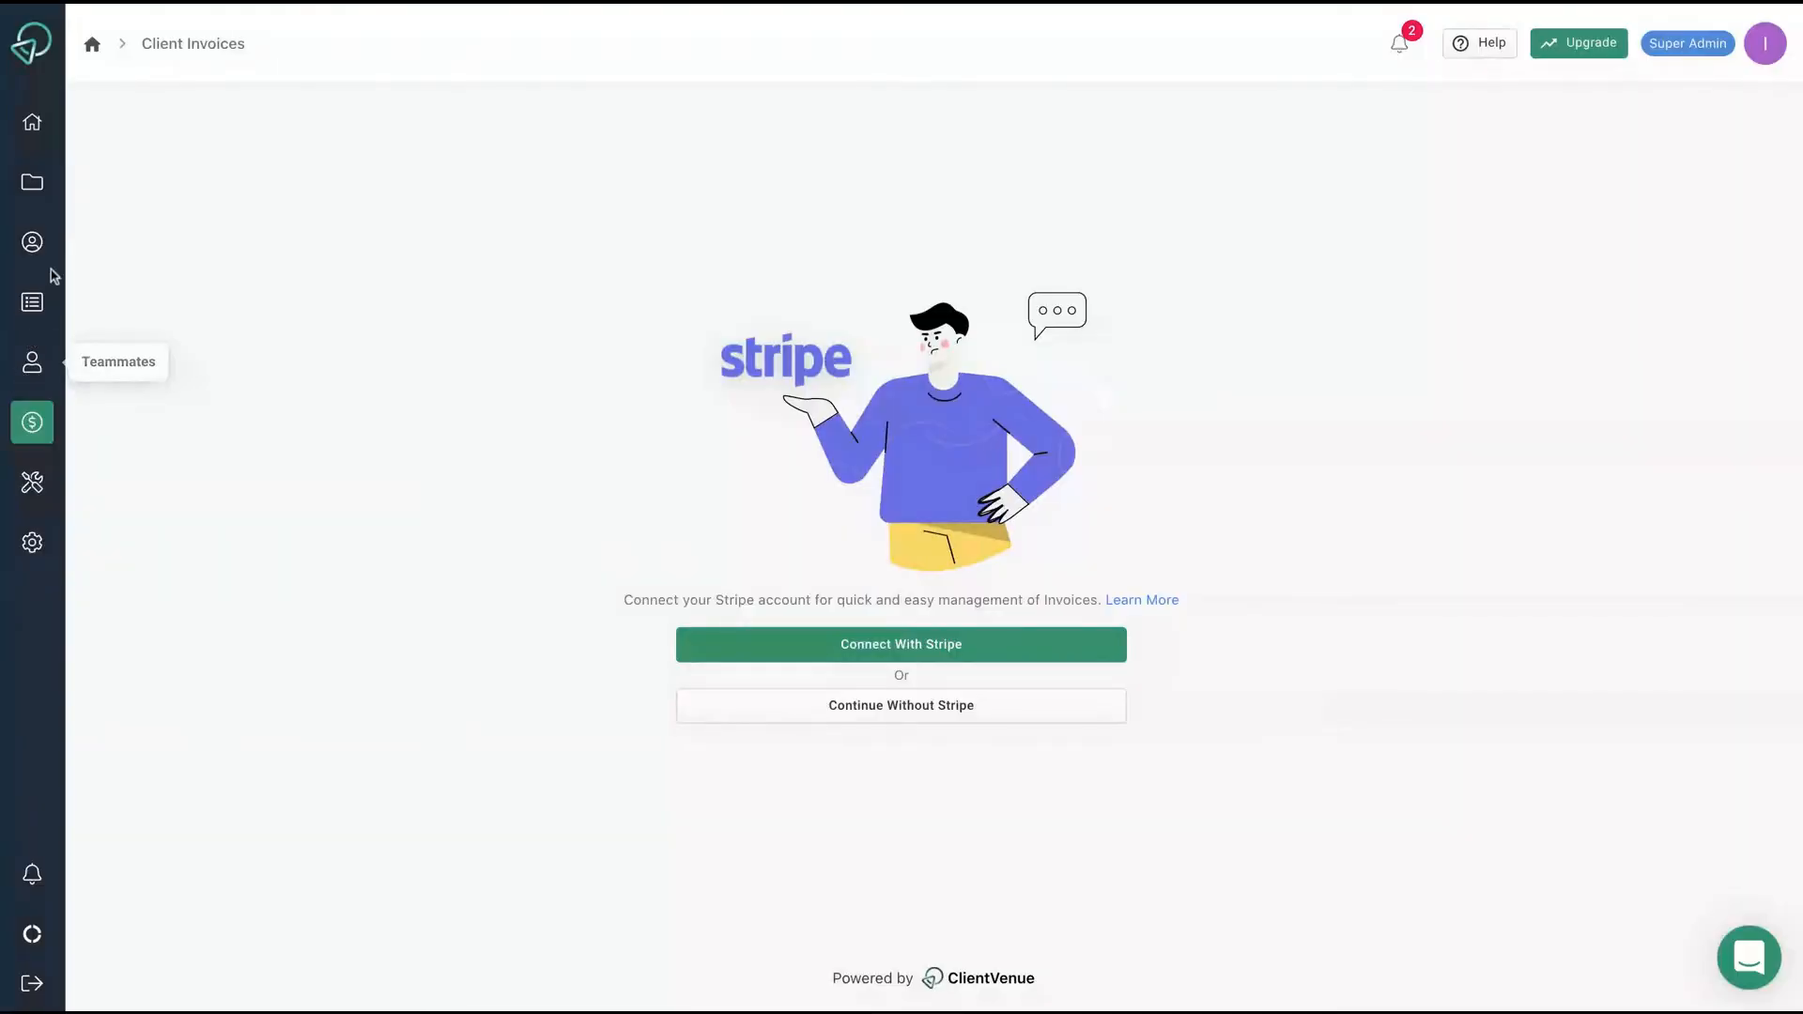
click(38, 314)
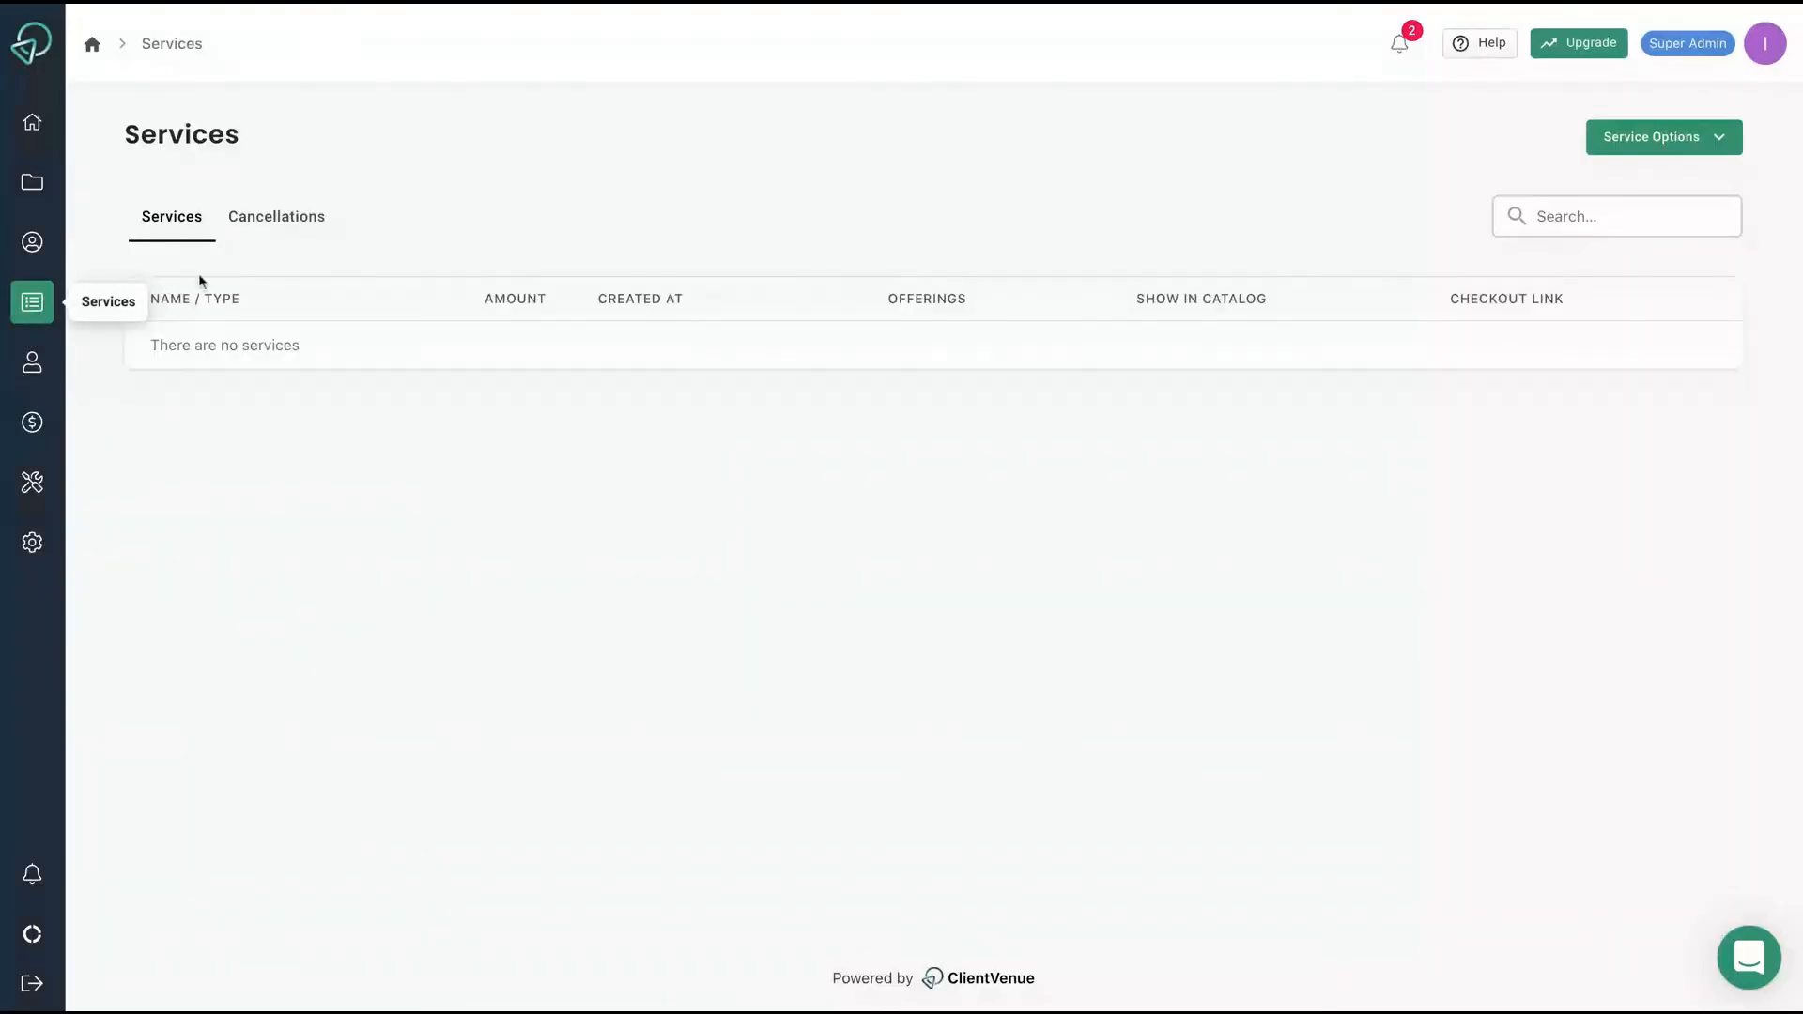
Start a new service named 'SEO Service' with the description 'SEO'.
click(1716, 139)
click(1651, 193)
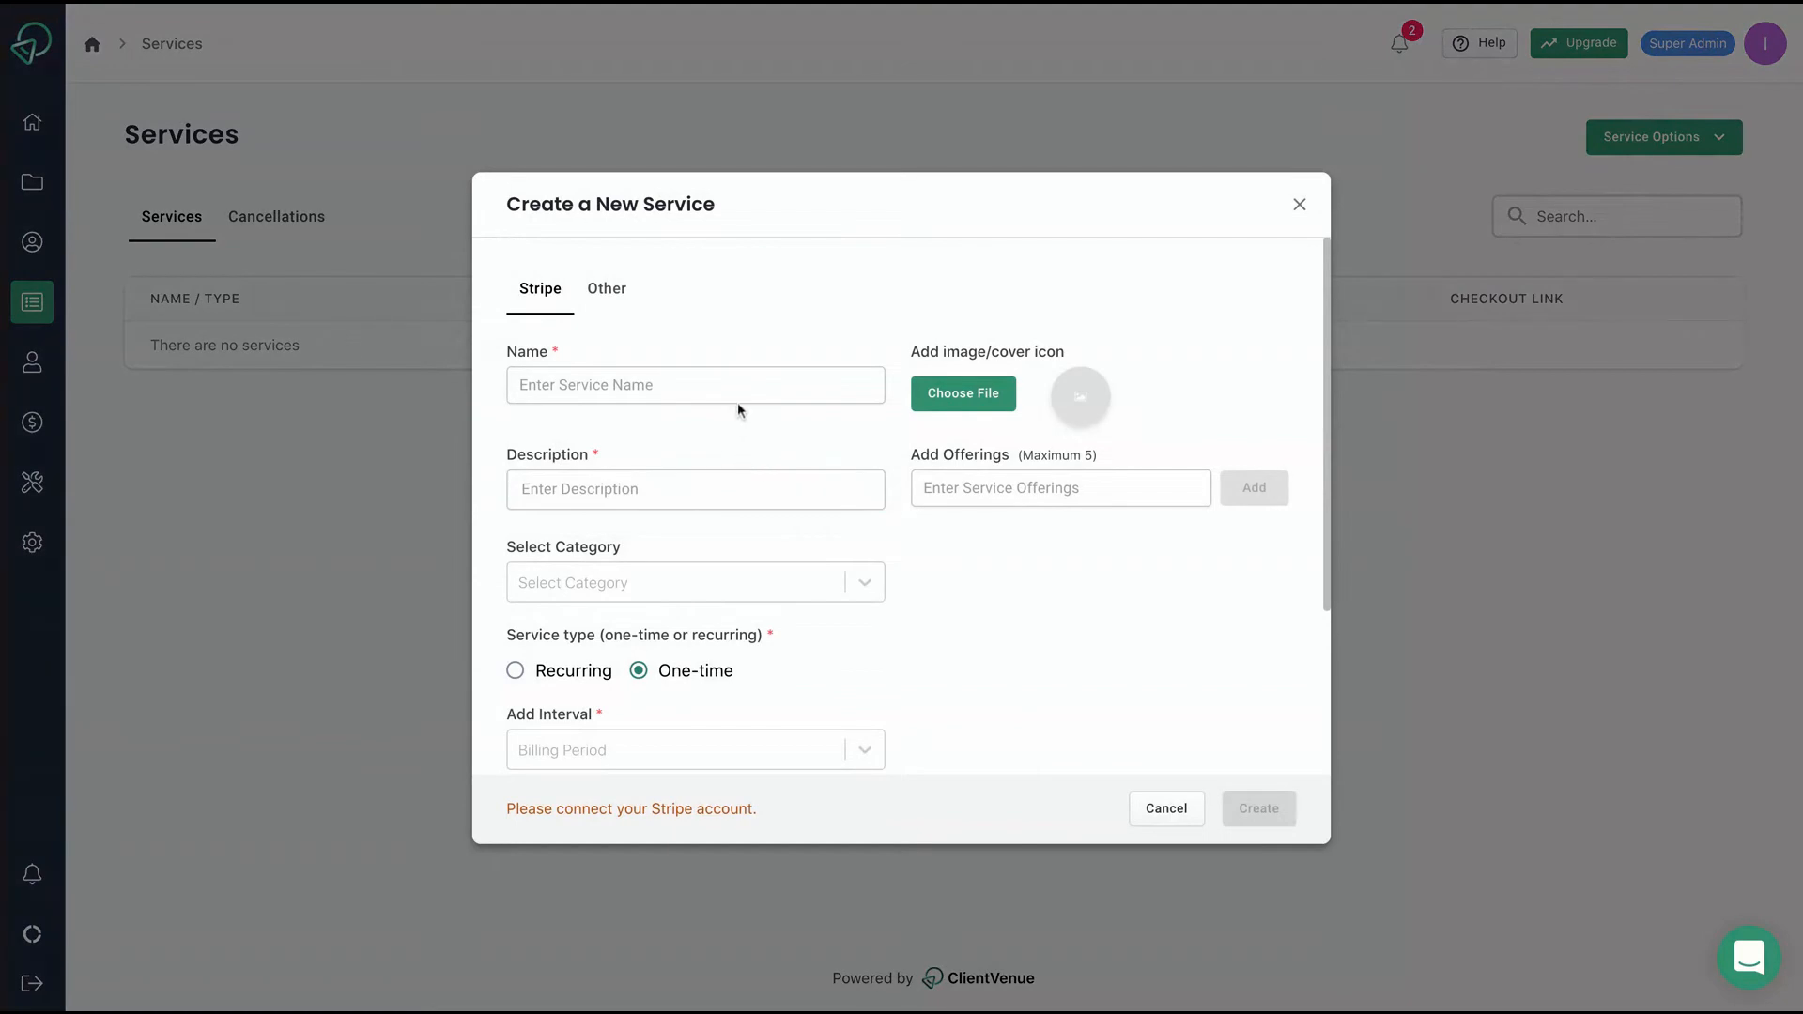
click(748, 399)
text(SEO S)
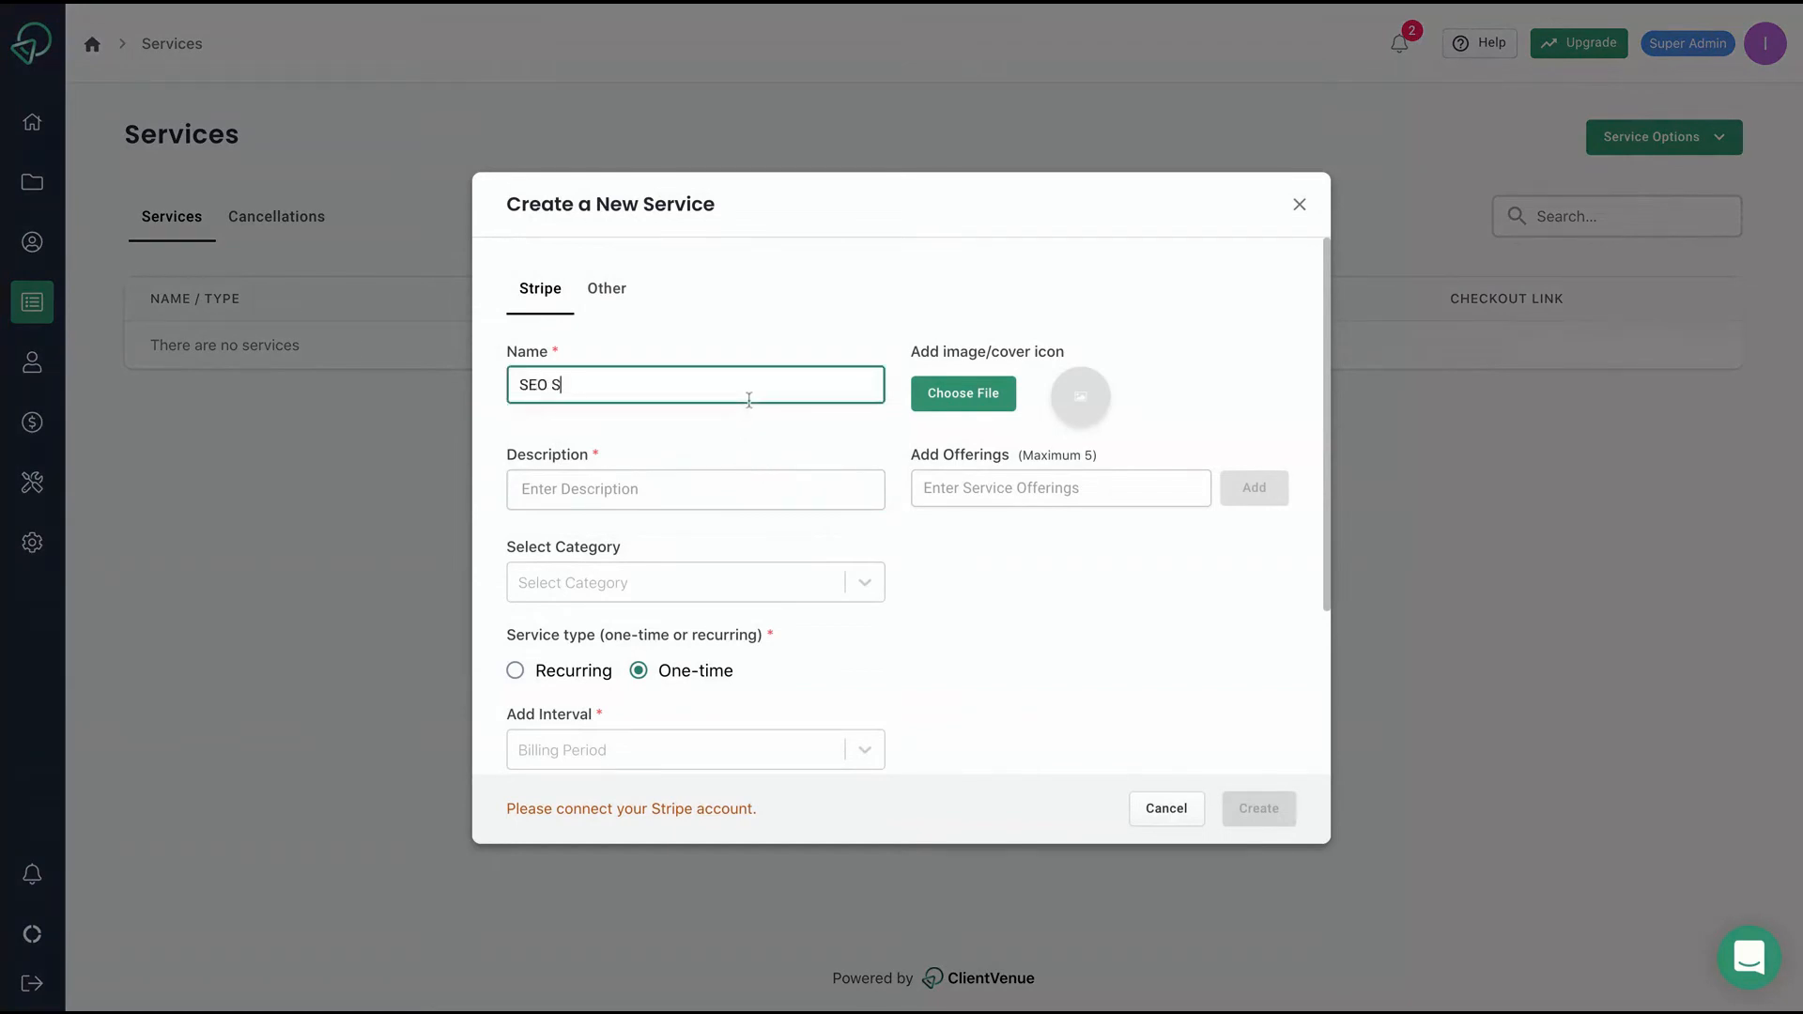
text(ervice)
click(696, 507)
text(SEO)
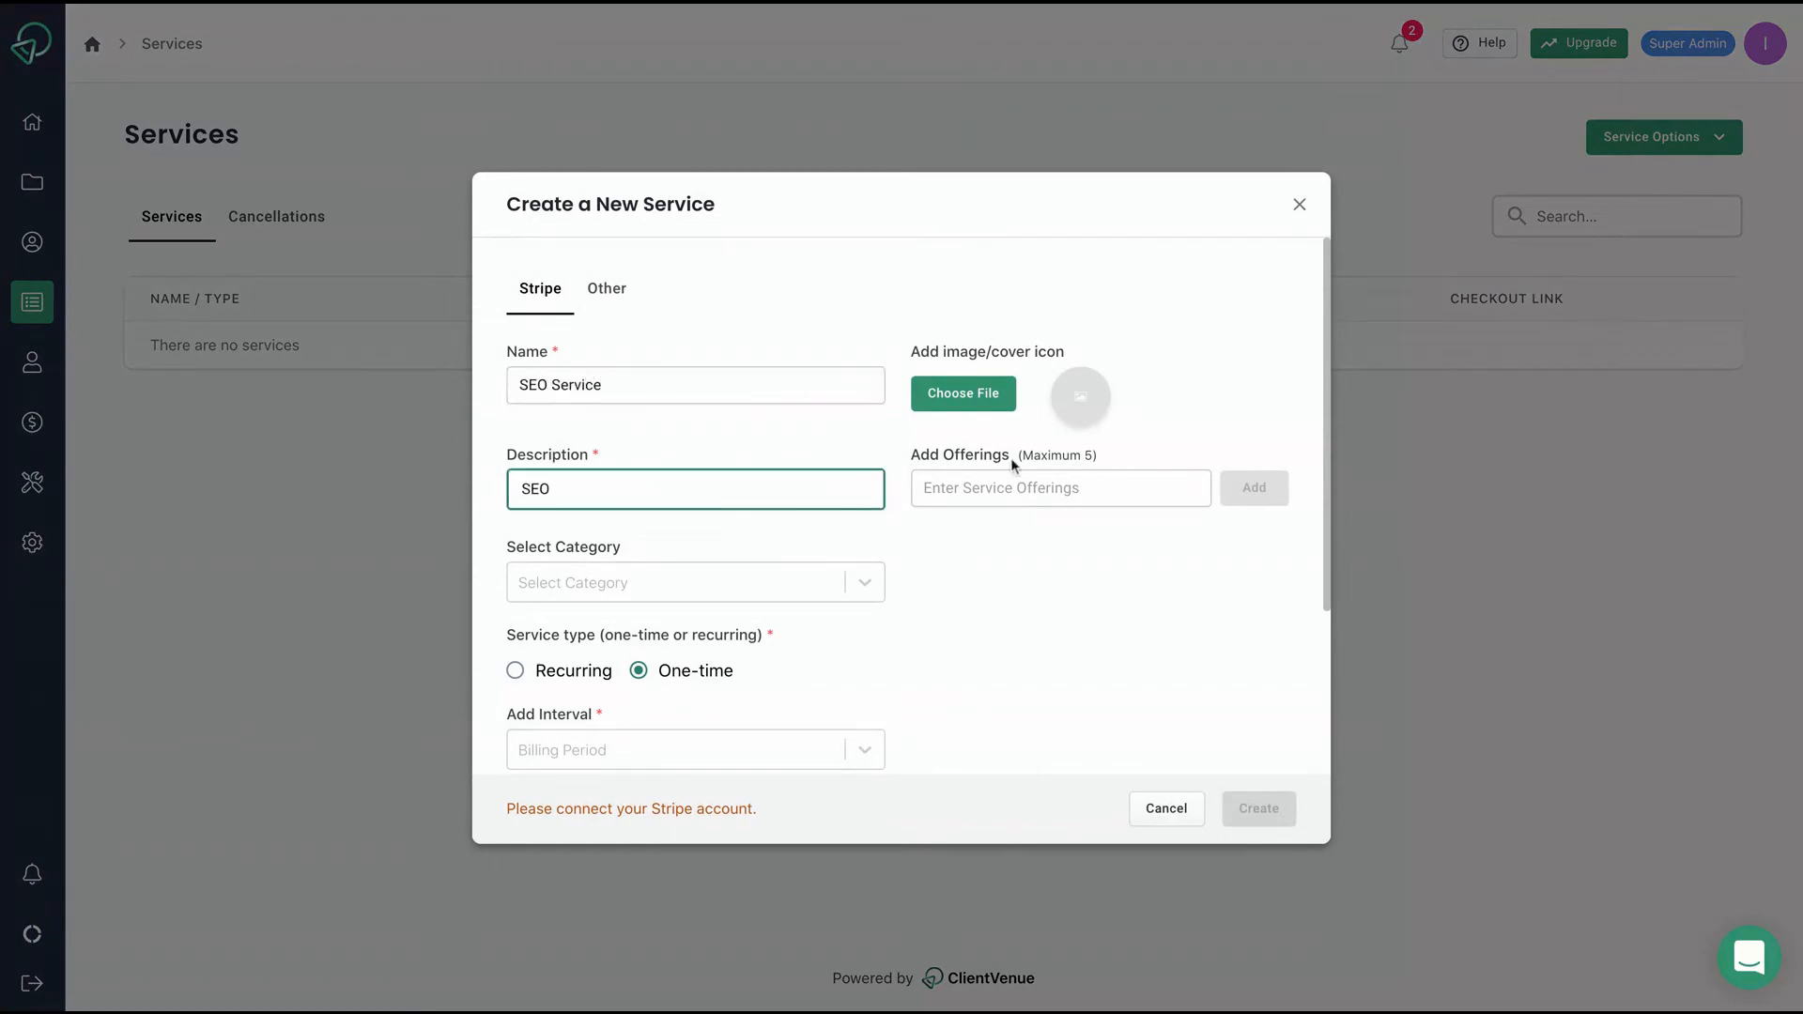
Re-enter the name 'SEO Service' and description 'SEO', set the amount to 40, and create it.
scroll(626, 597, down, 3)
click(648, 522)
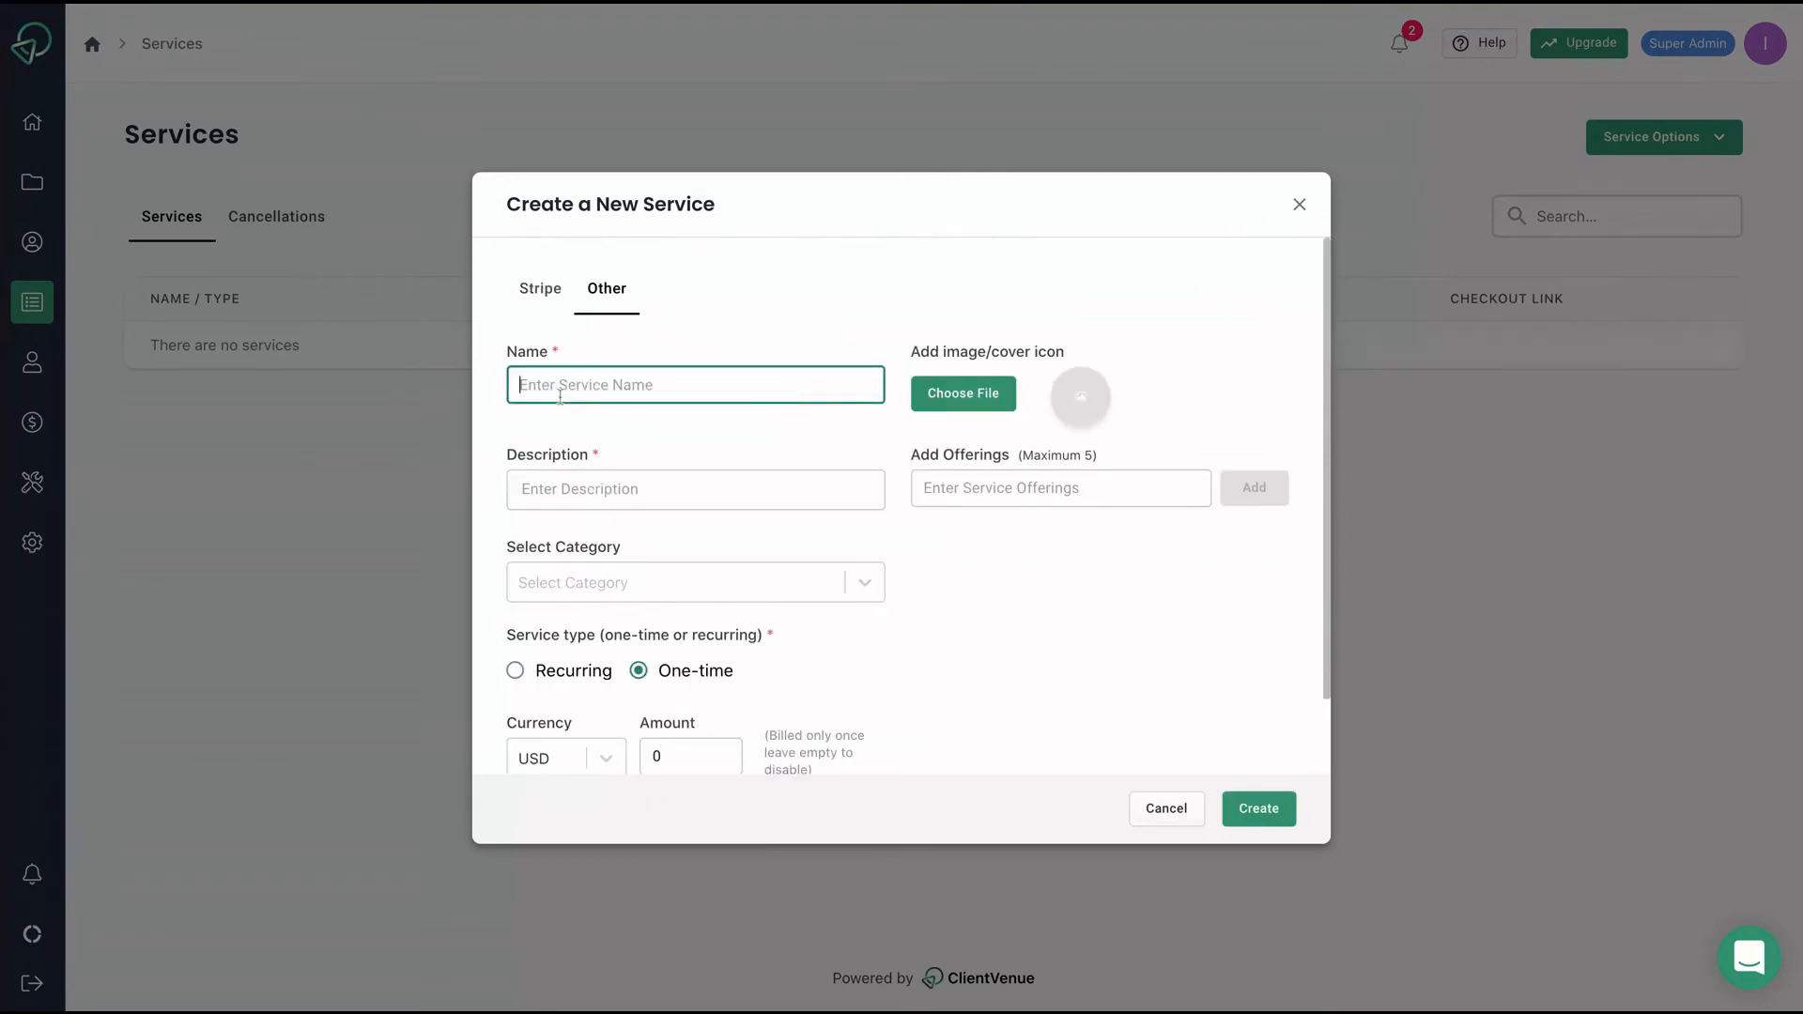
text(SEO )
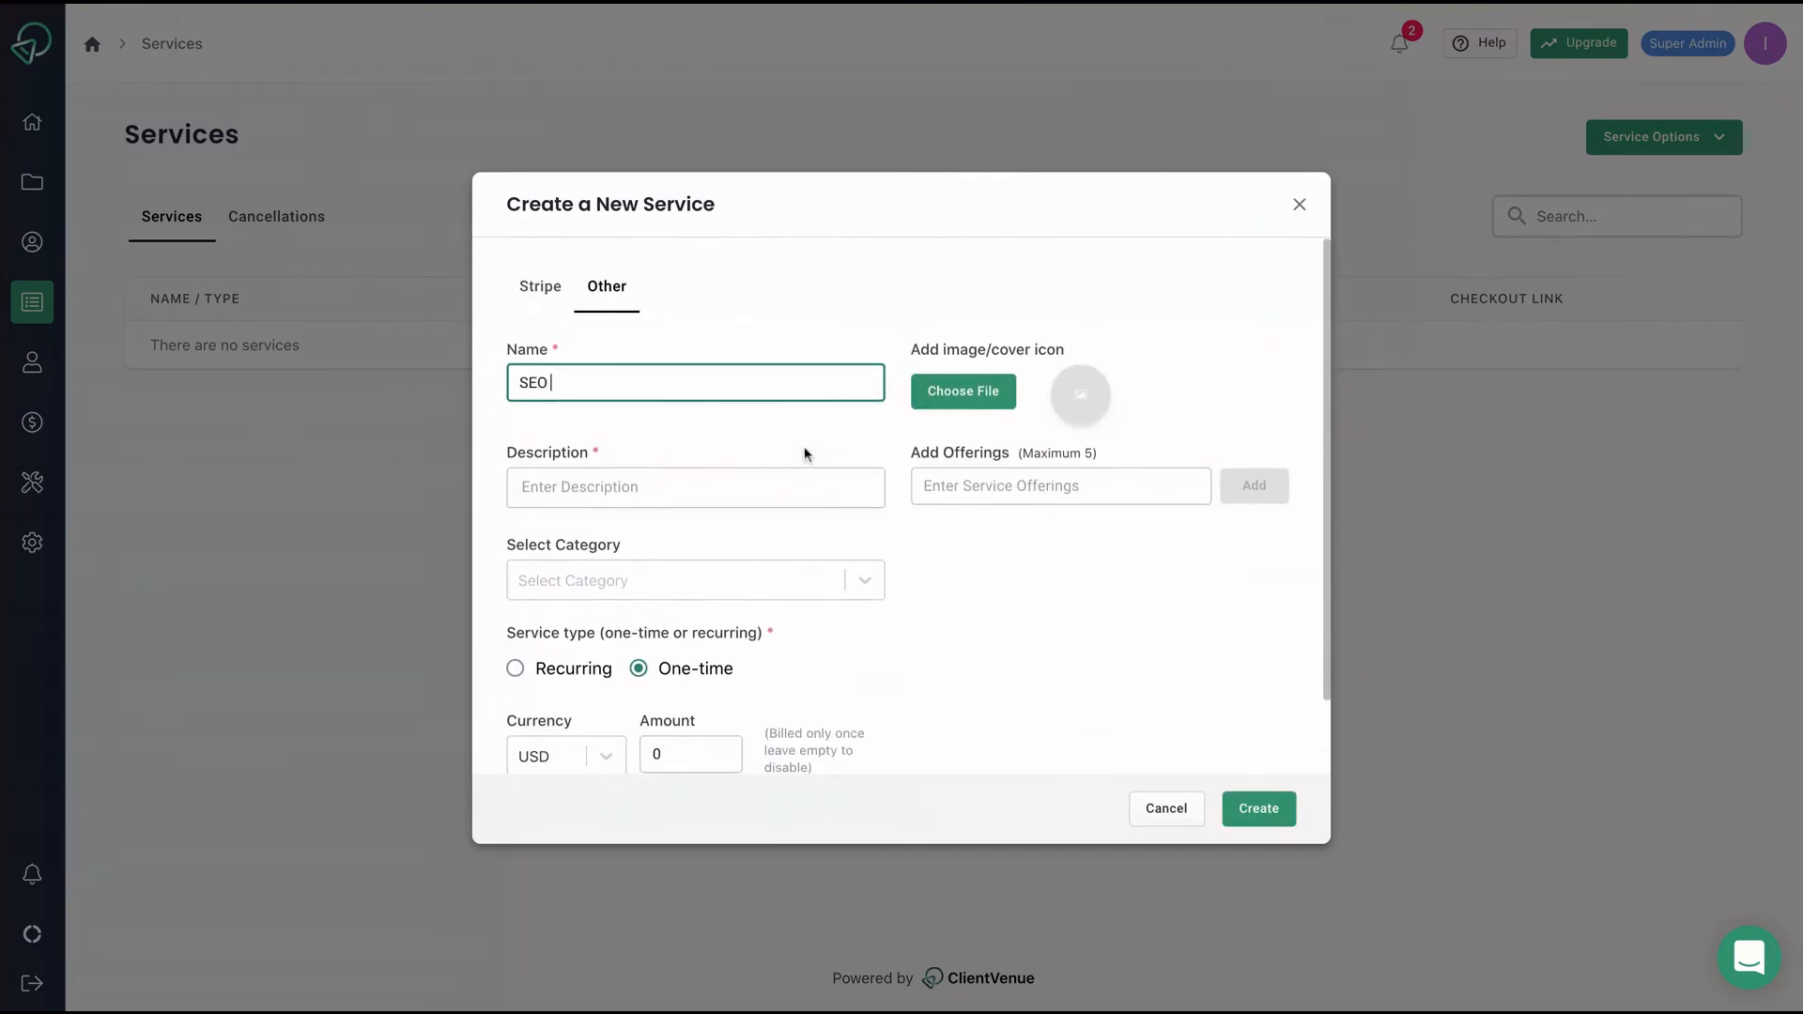
text(Service)
click(672, 503)
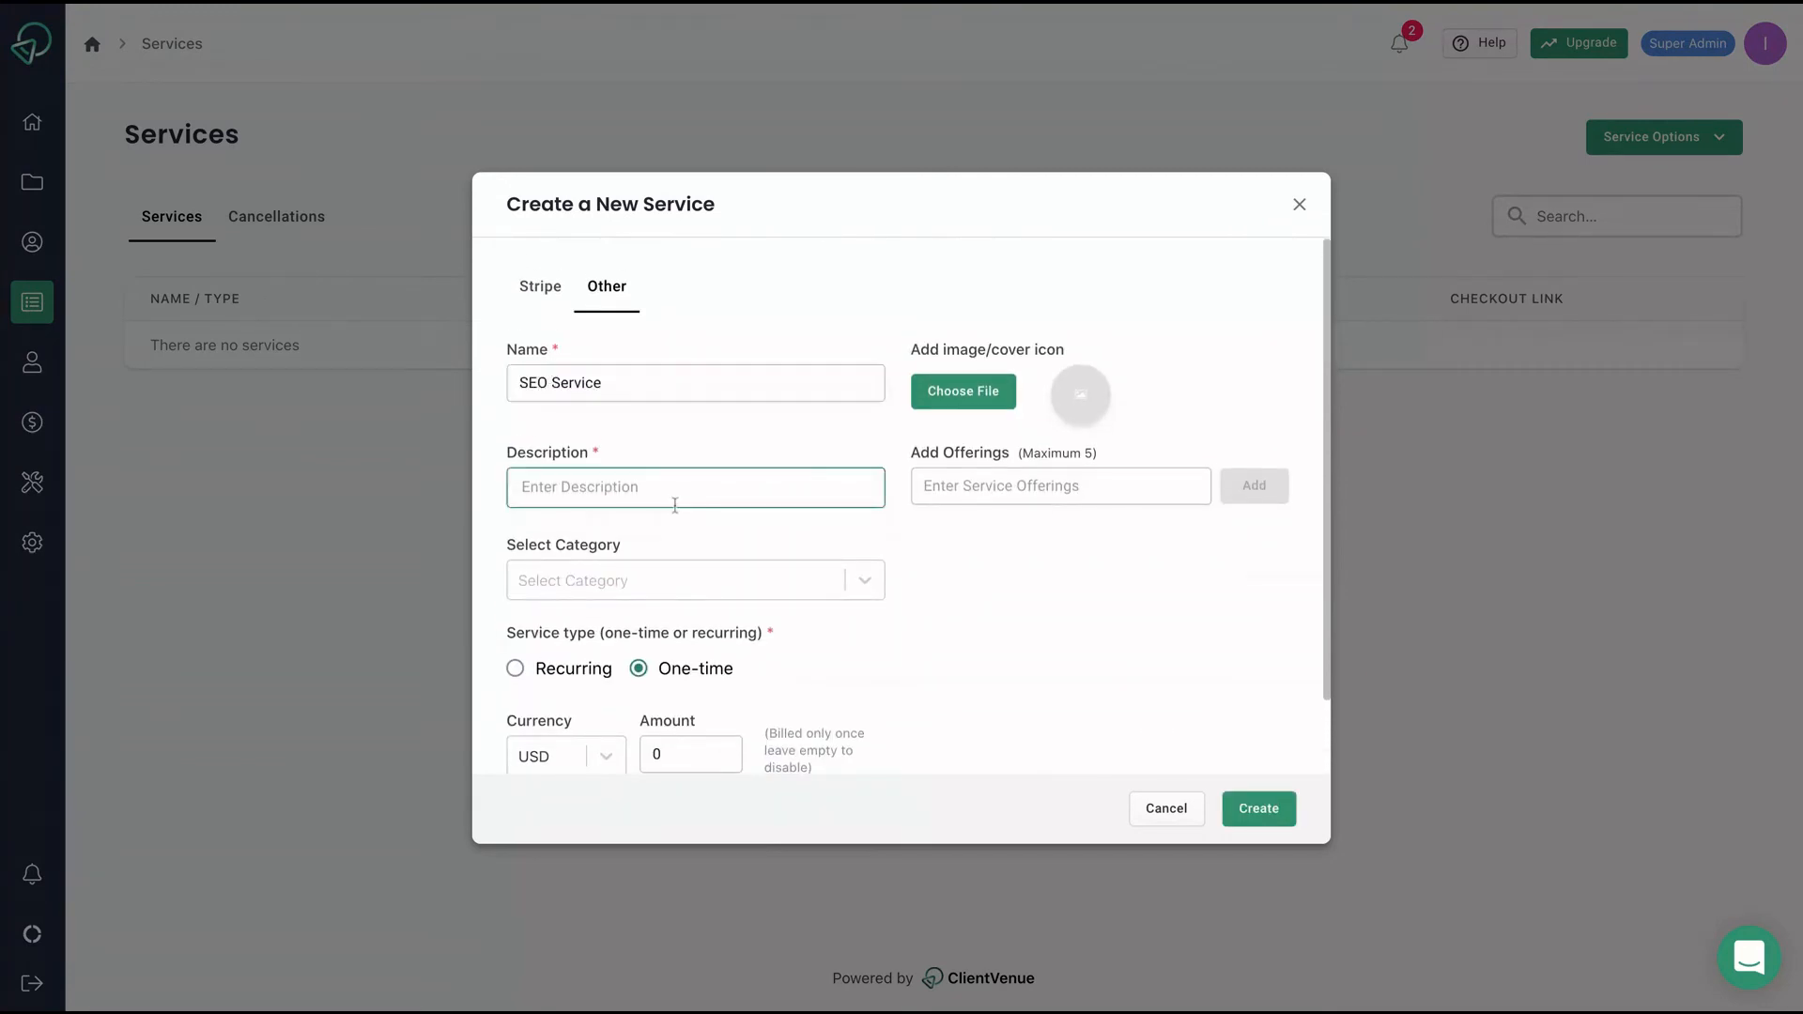
text(SEO)
scroll(685, 601, down, 1)
double_click(688, 680)
text(40)
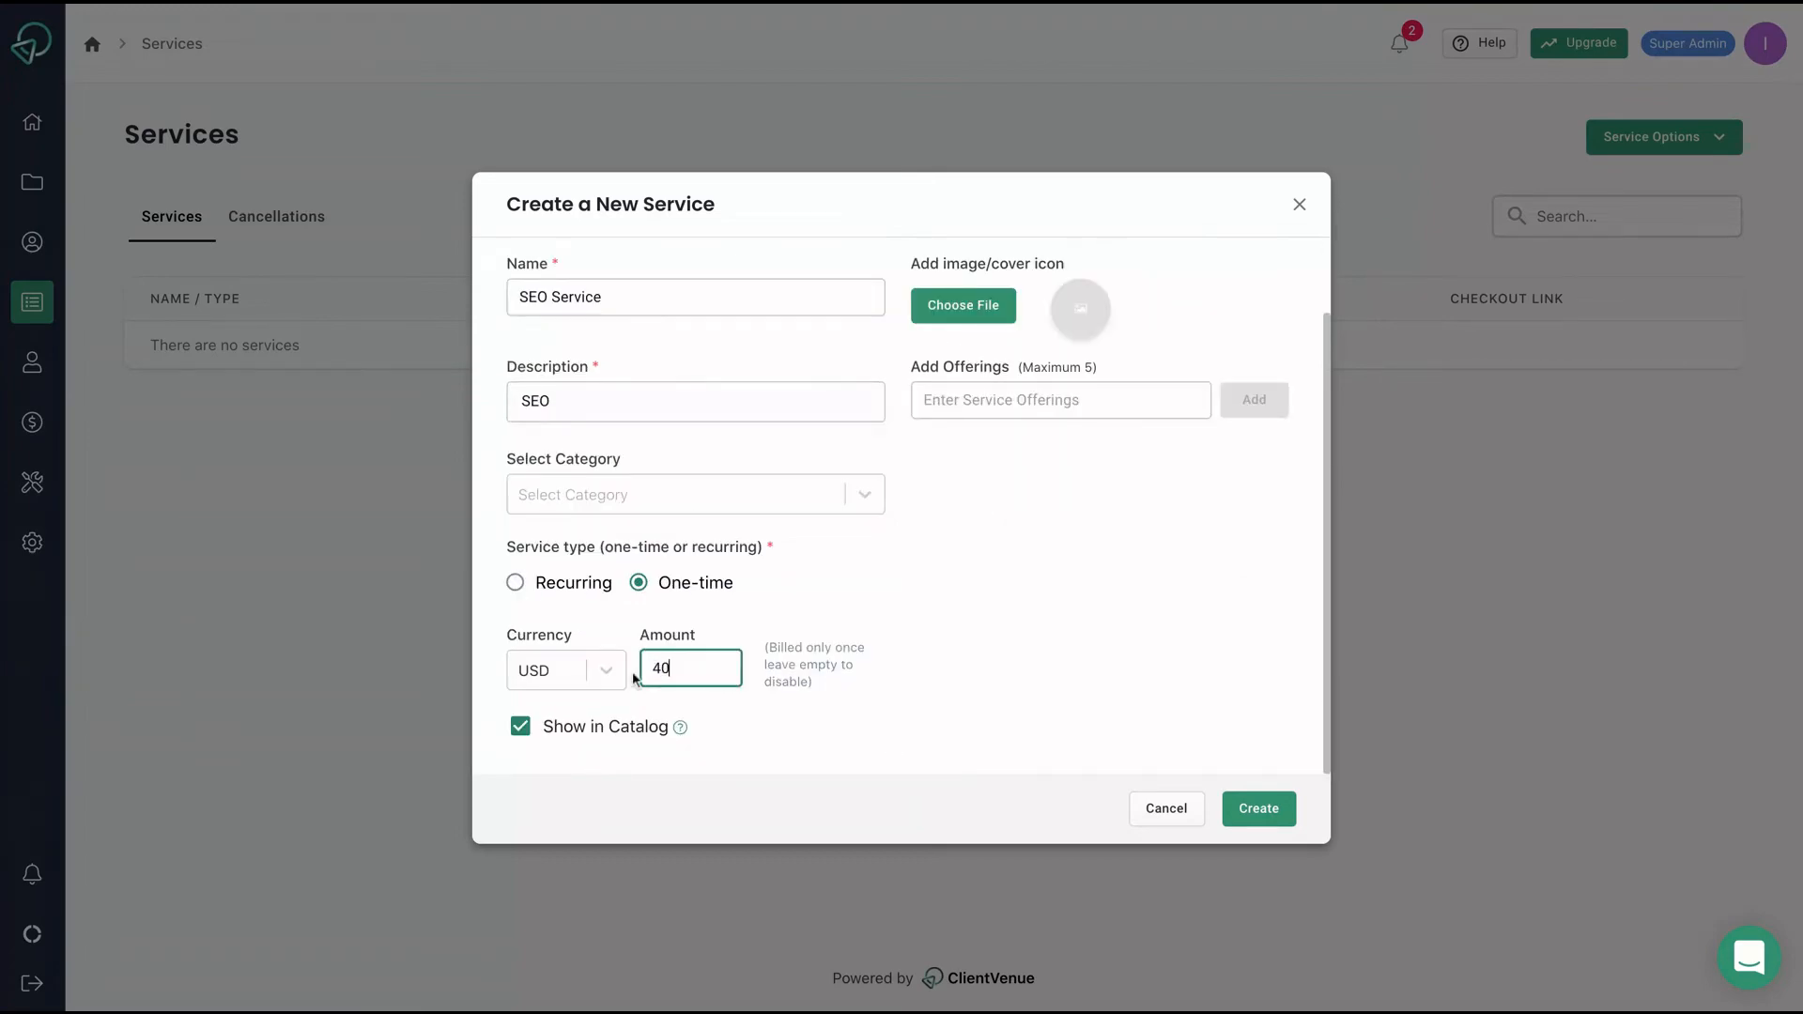
click(1258, 808)
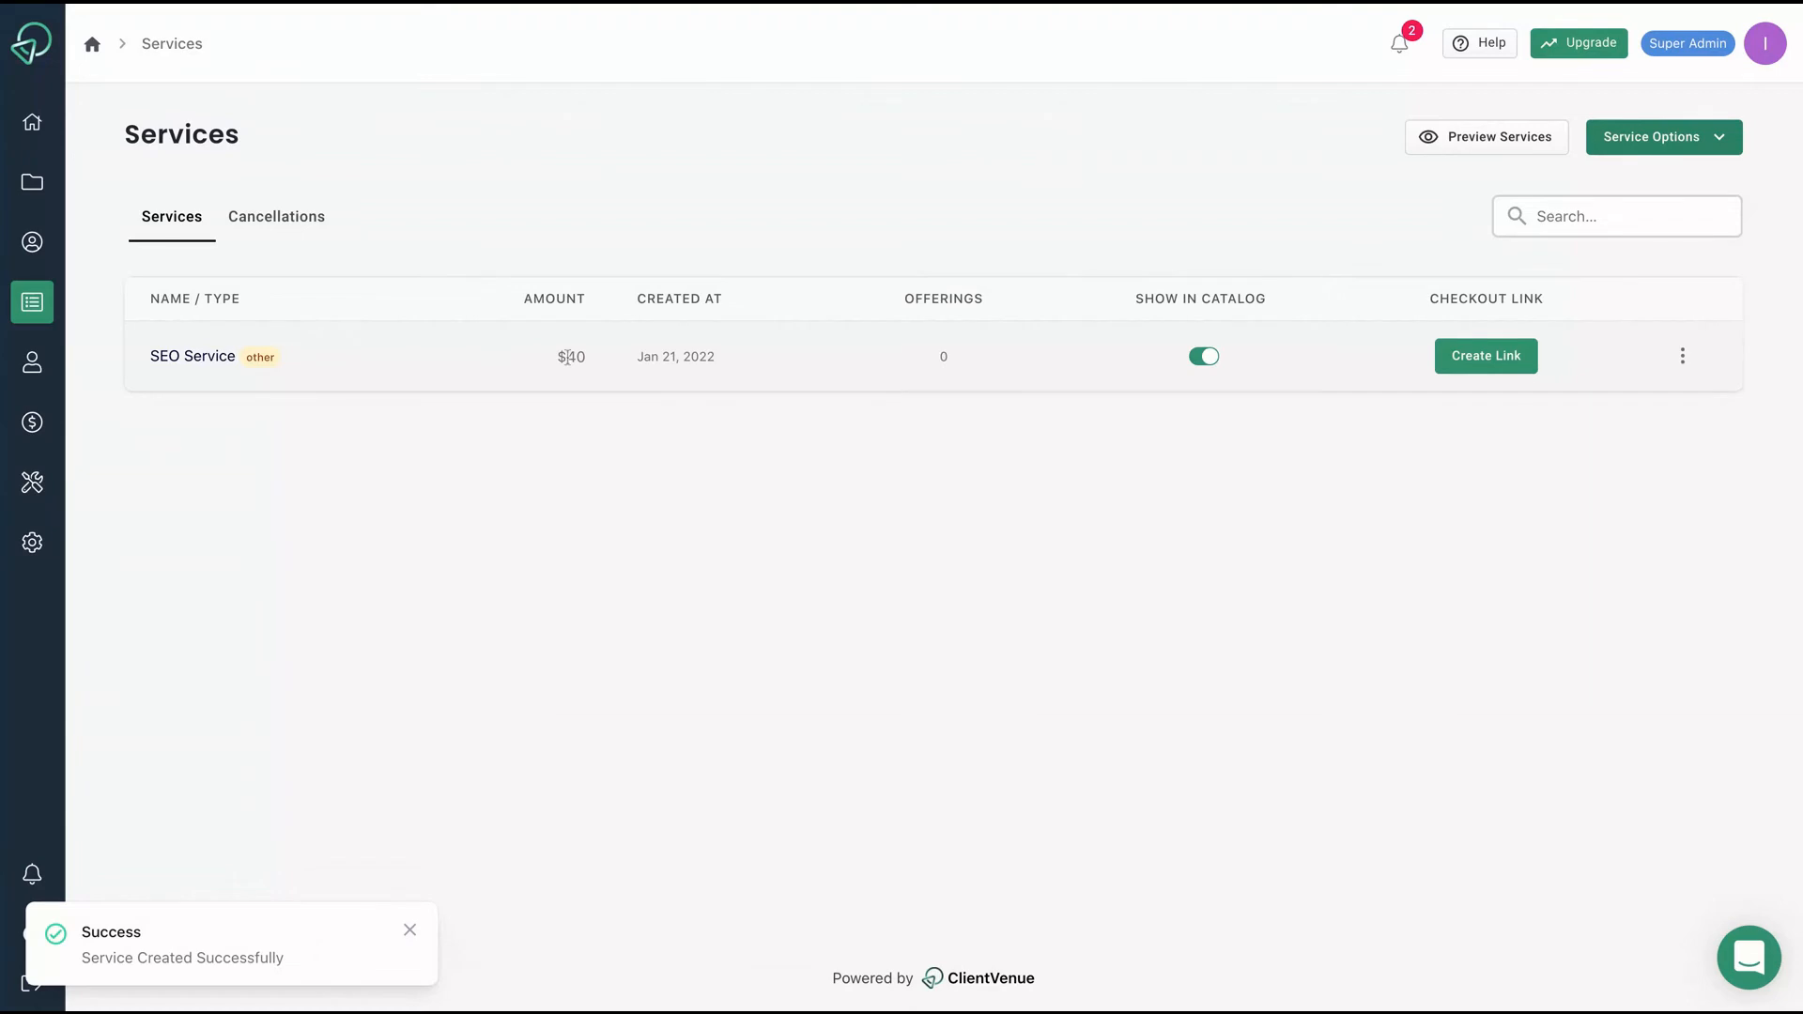
Bill Client 1 for the SEO Service at $40 as an Other-type invoice and send it.
click(27, 374)
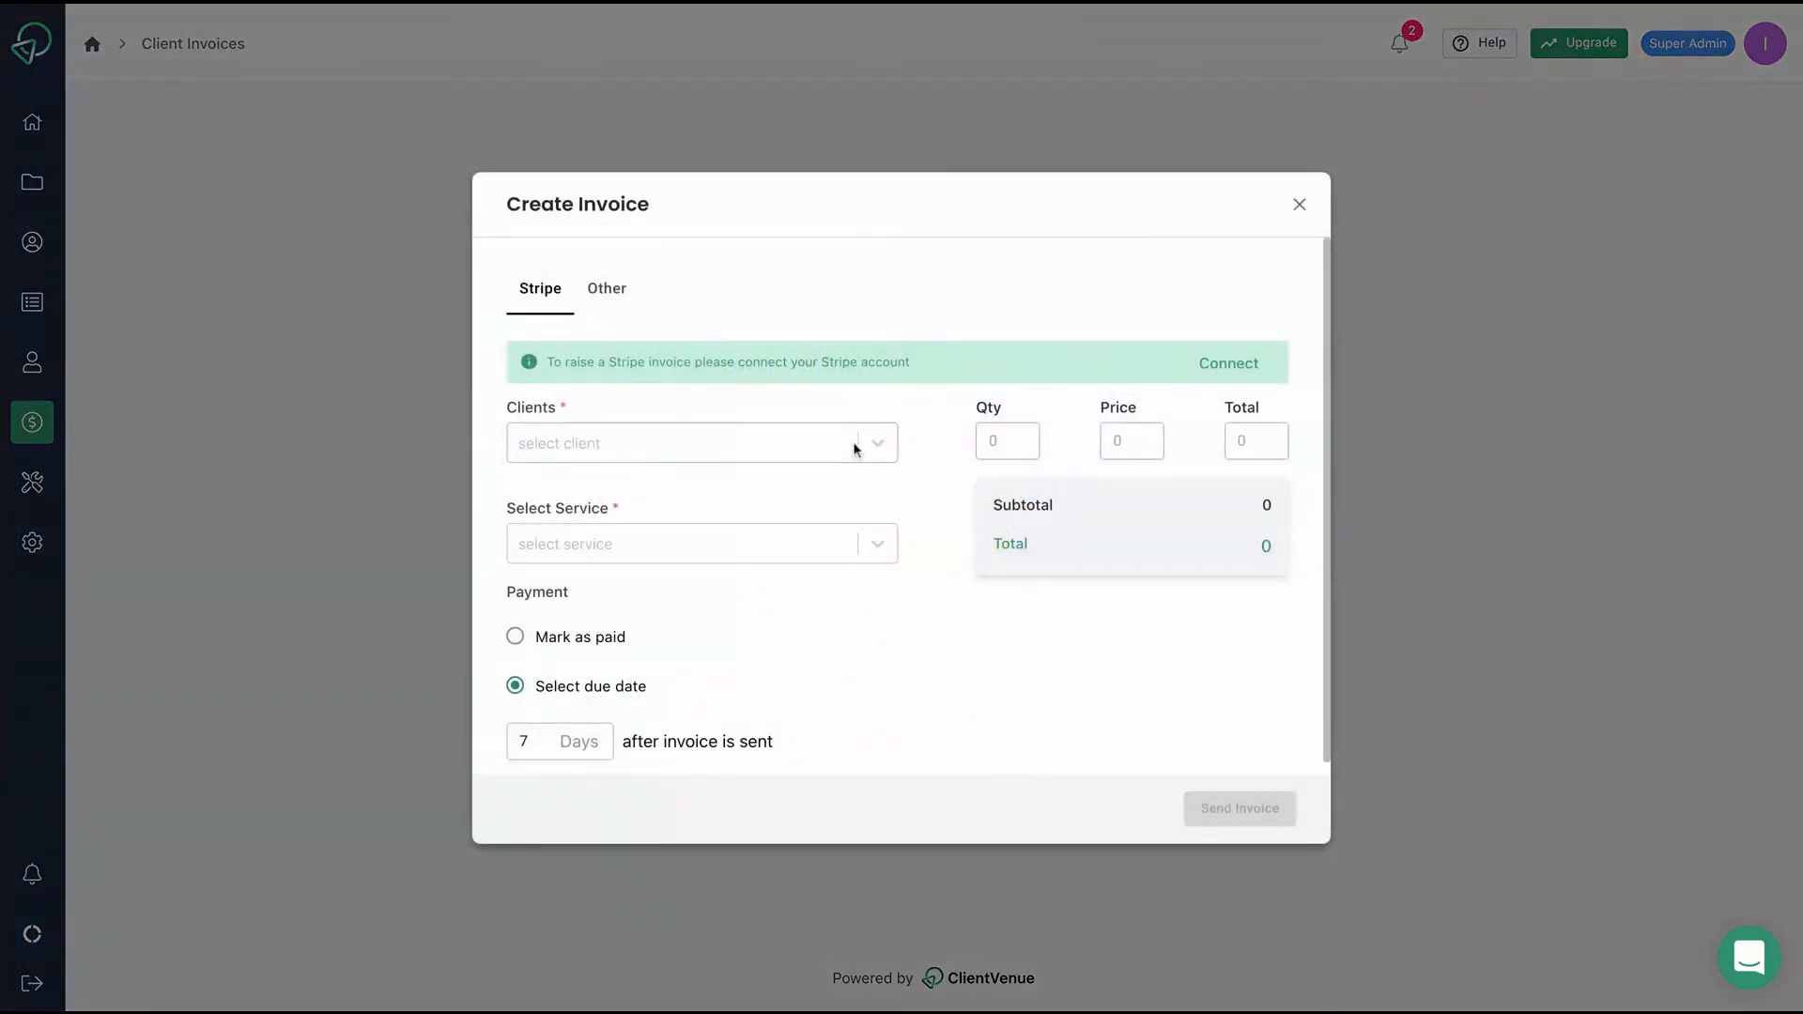
click(853, 446)
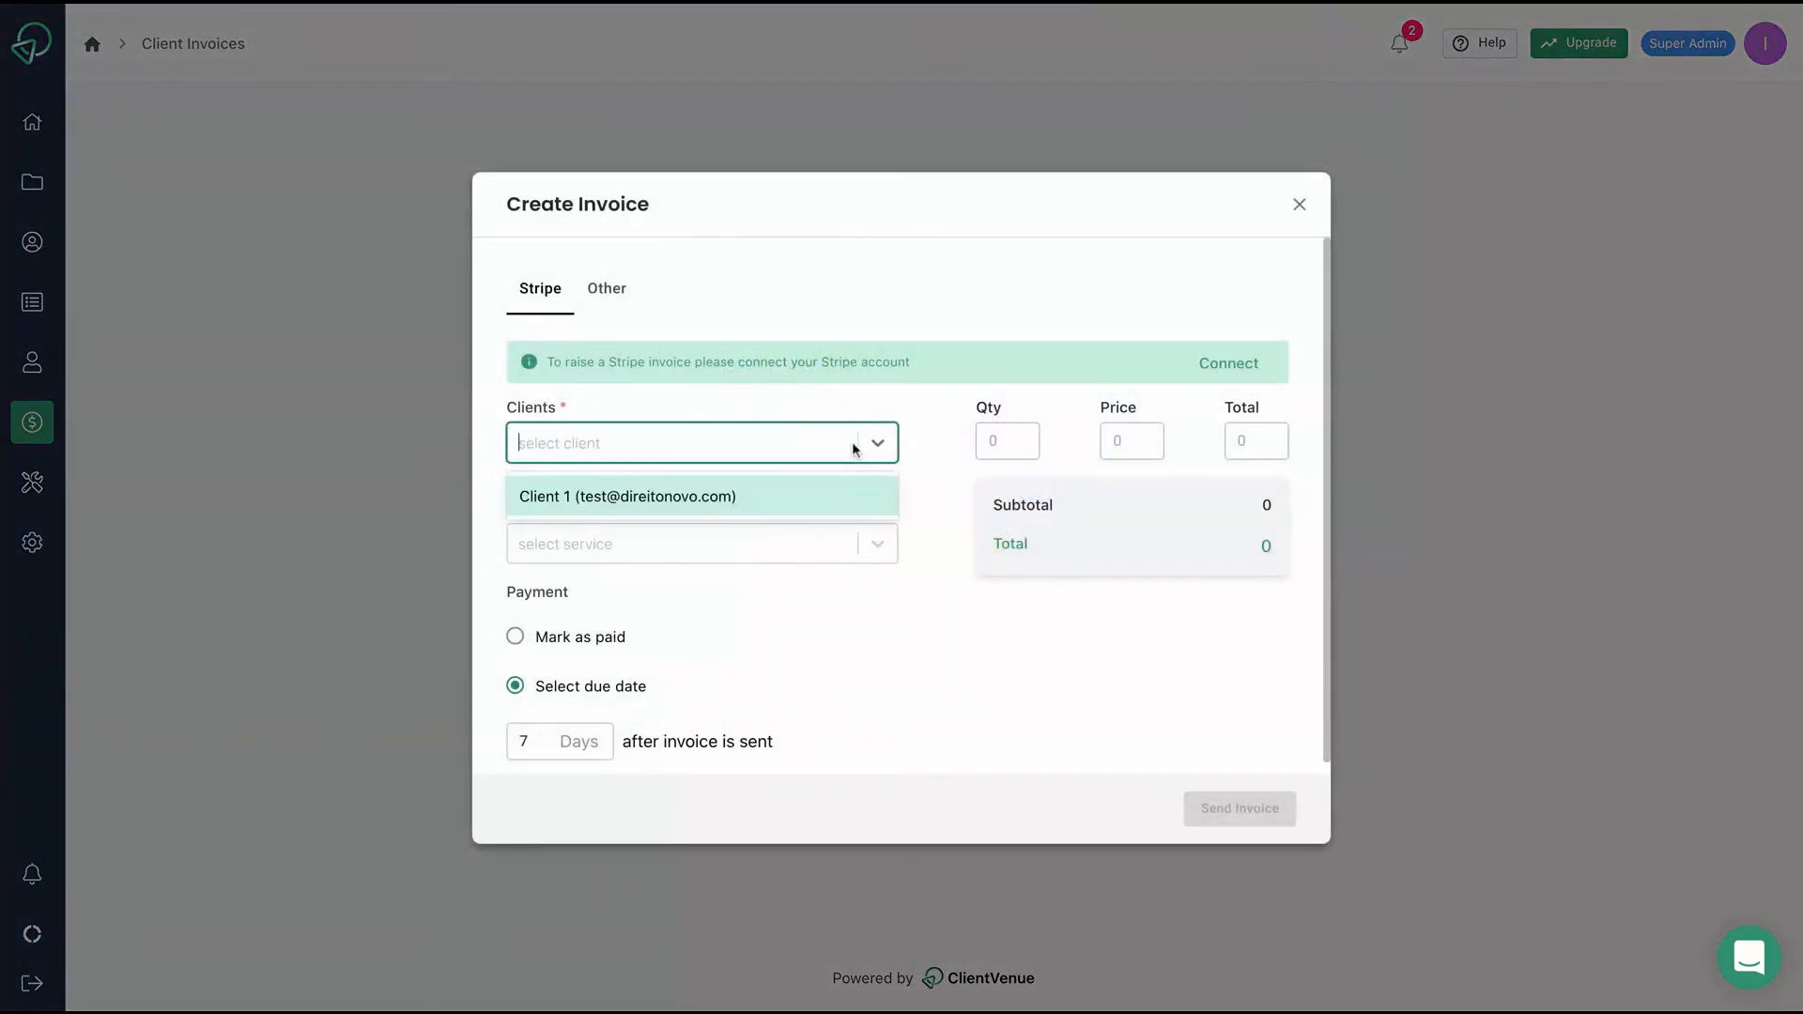
click(738, 497)
scroll(877, 552, down, 1)
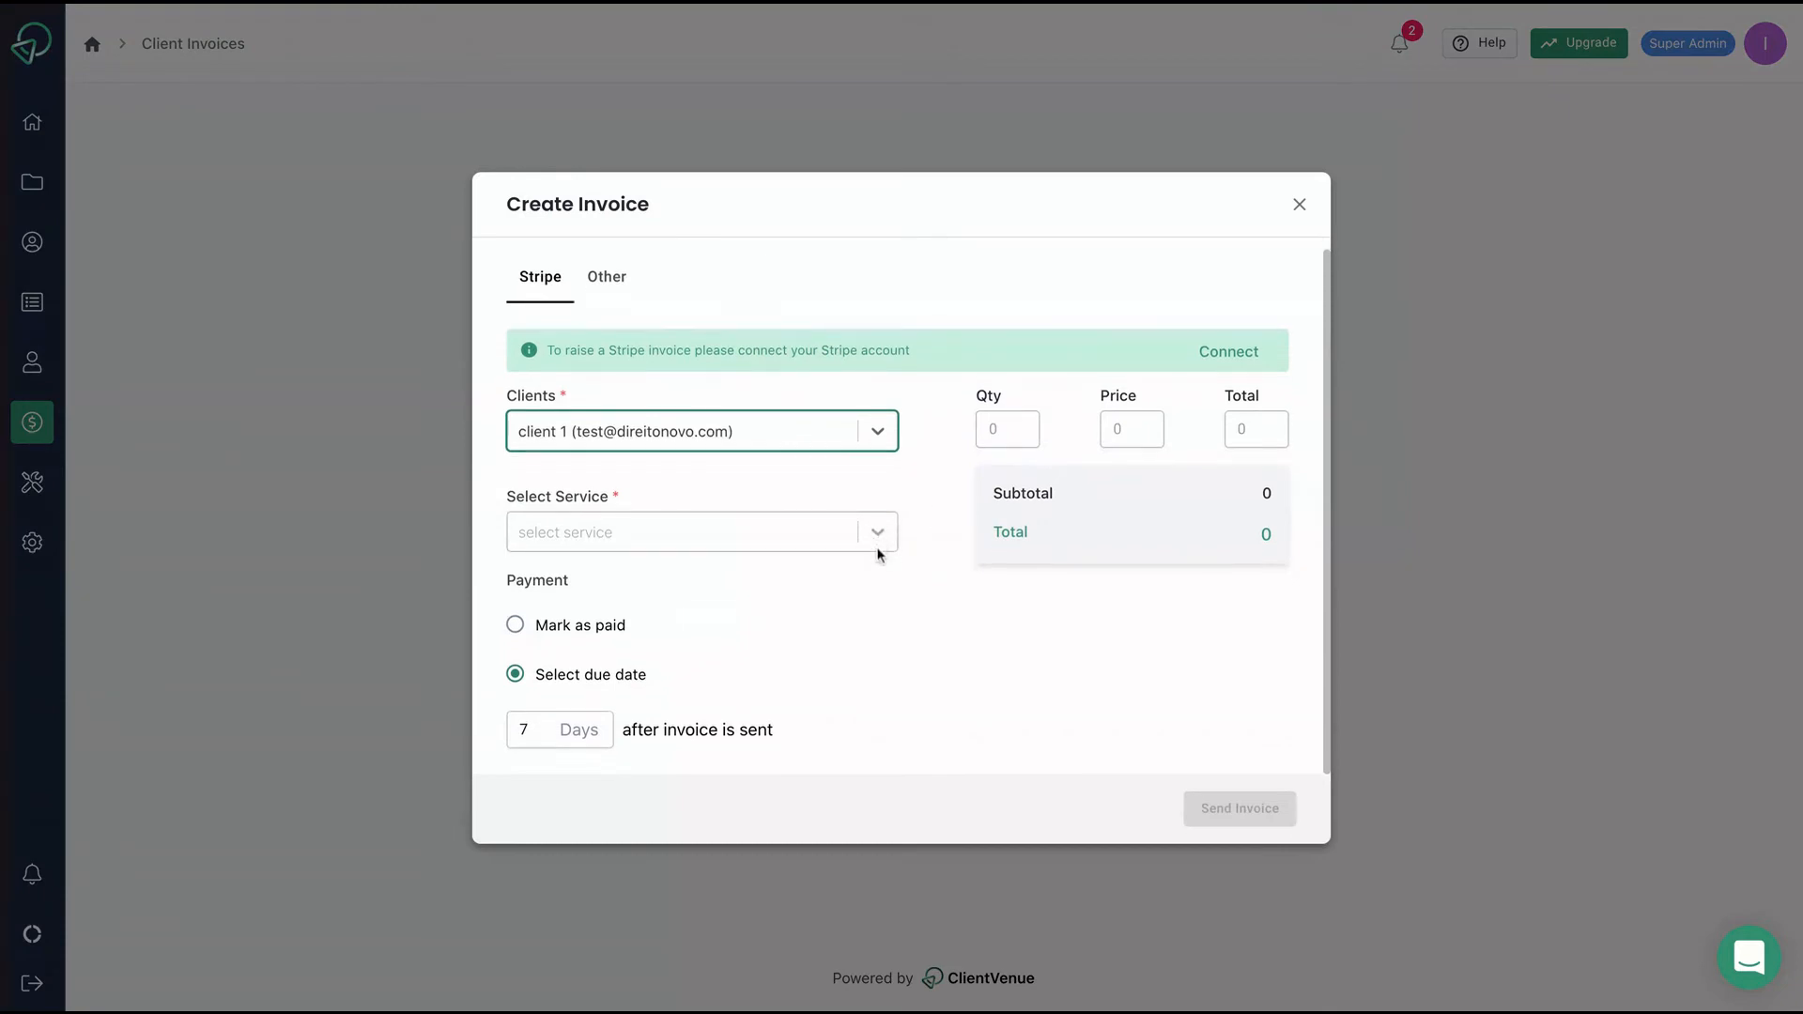
click(601, 281)
click(714, 508)
click(756, 564)
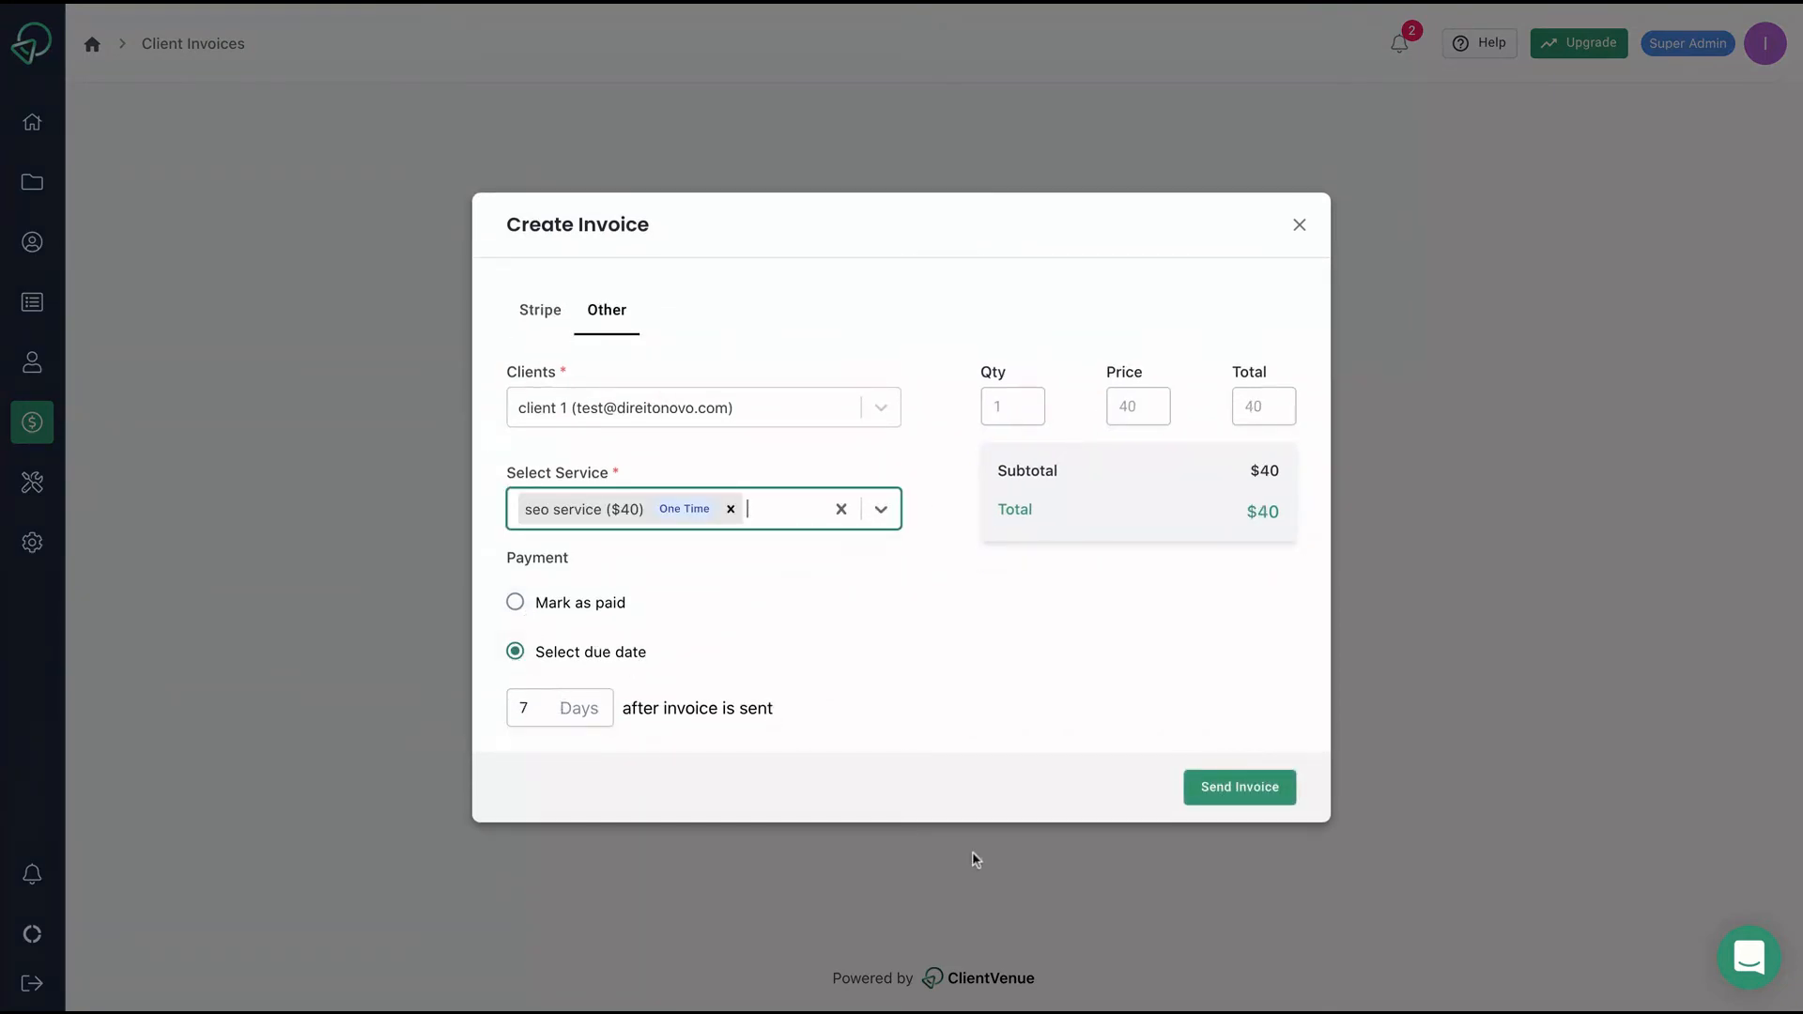
click(1236, 791)
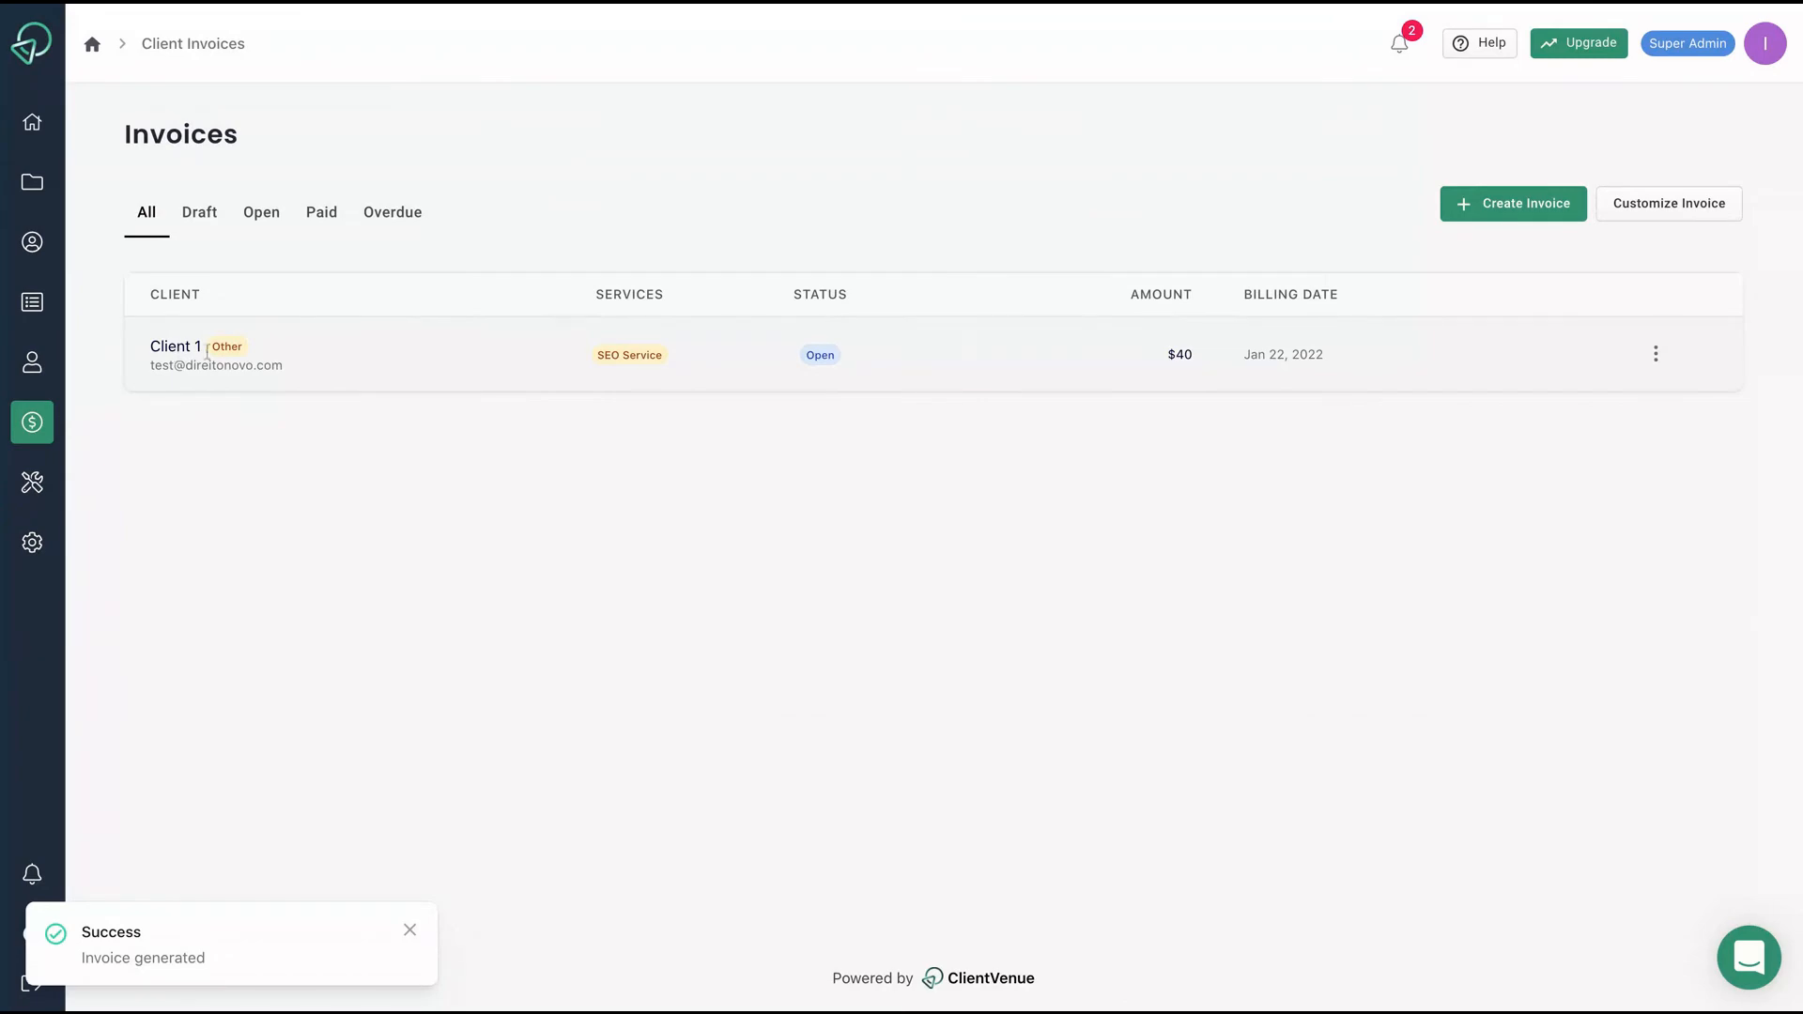
click(1655, 353)
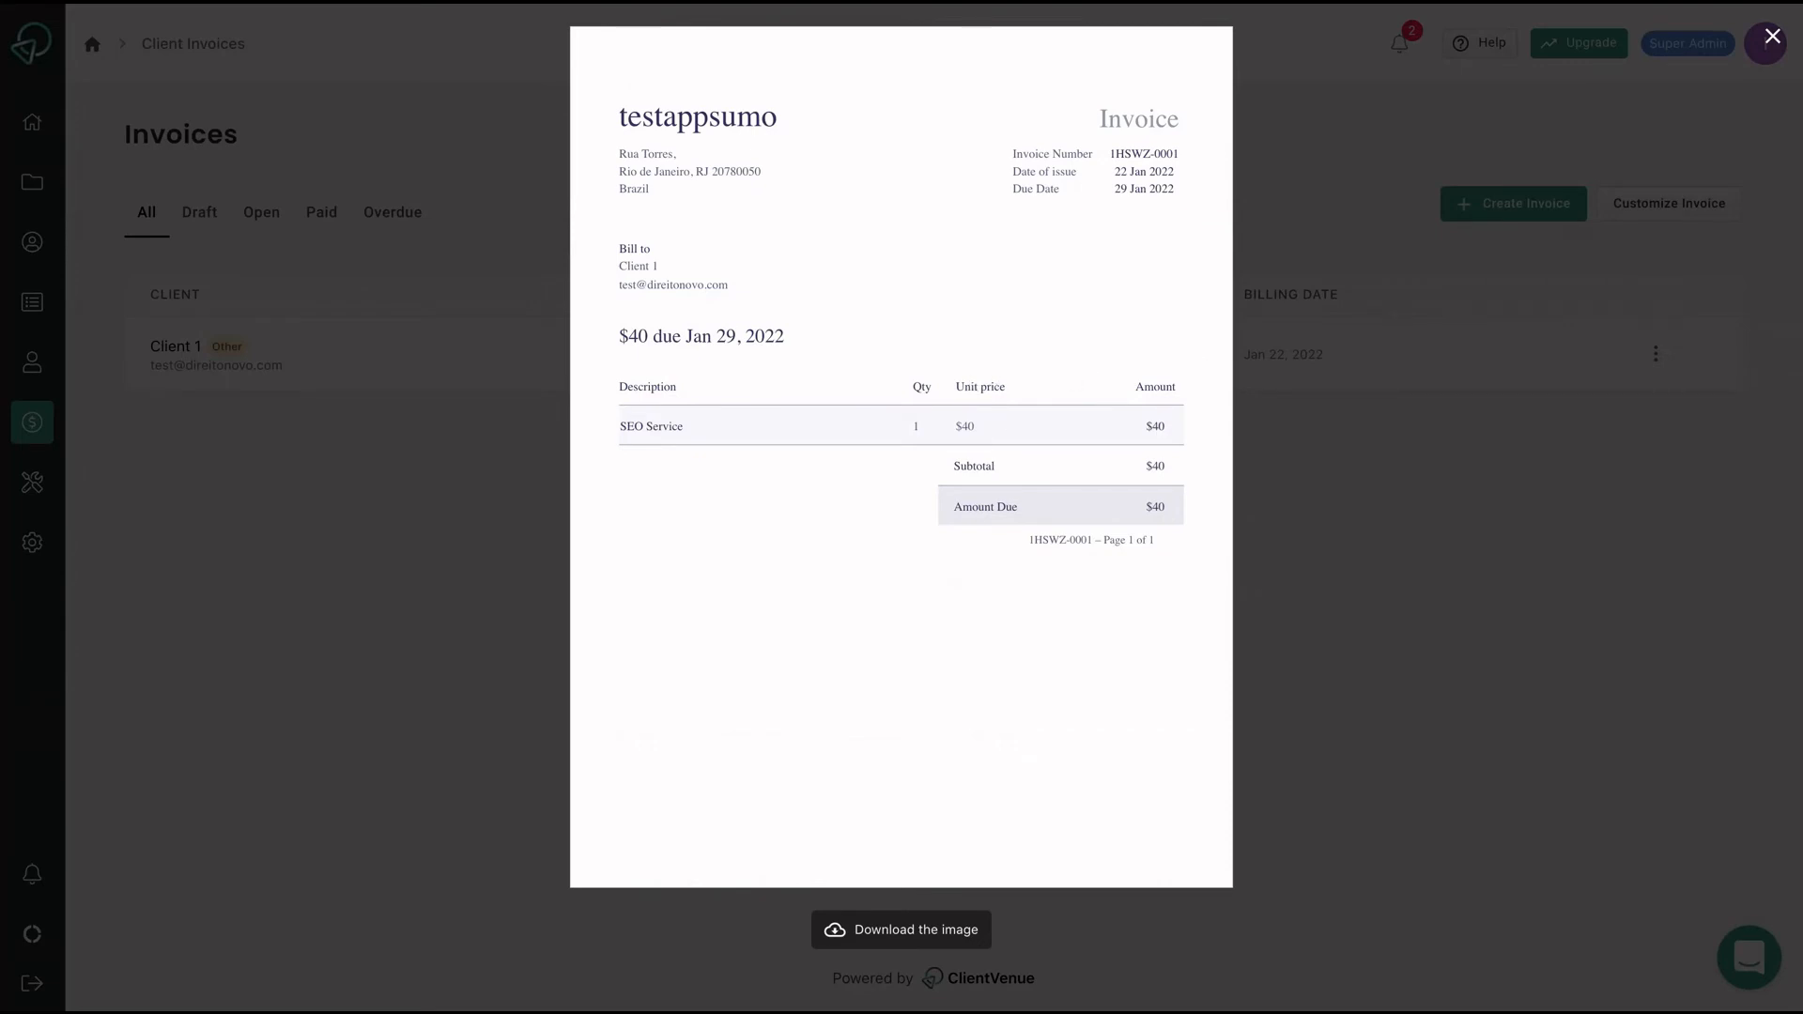
key(Escape)
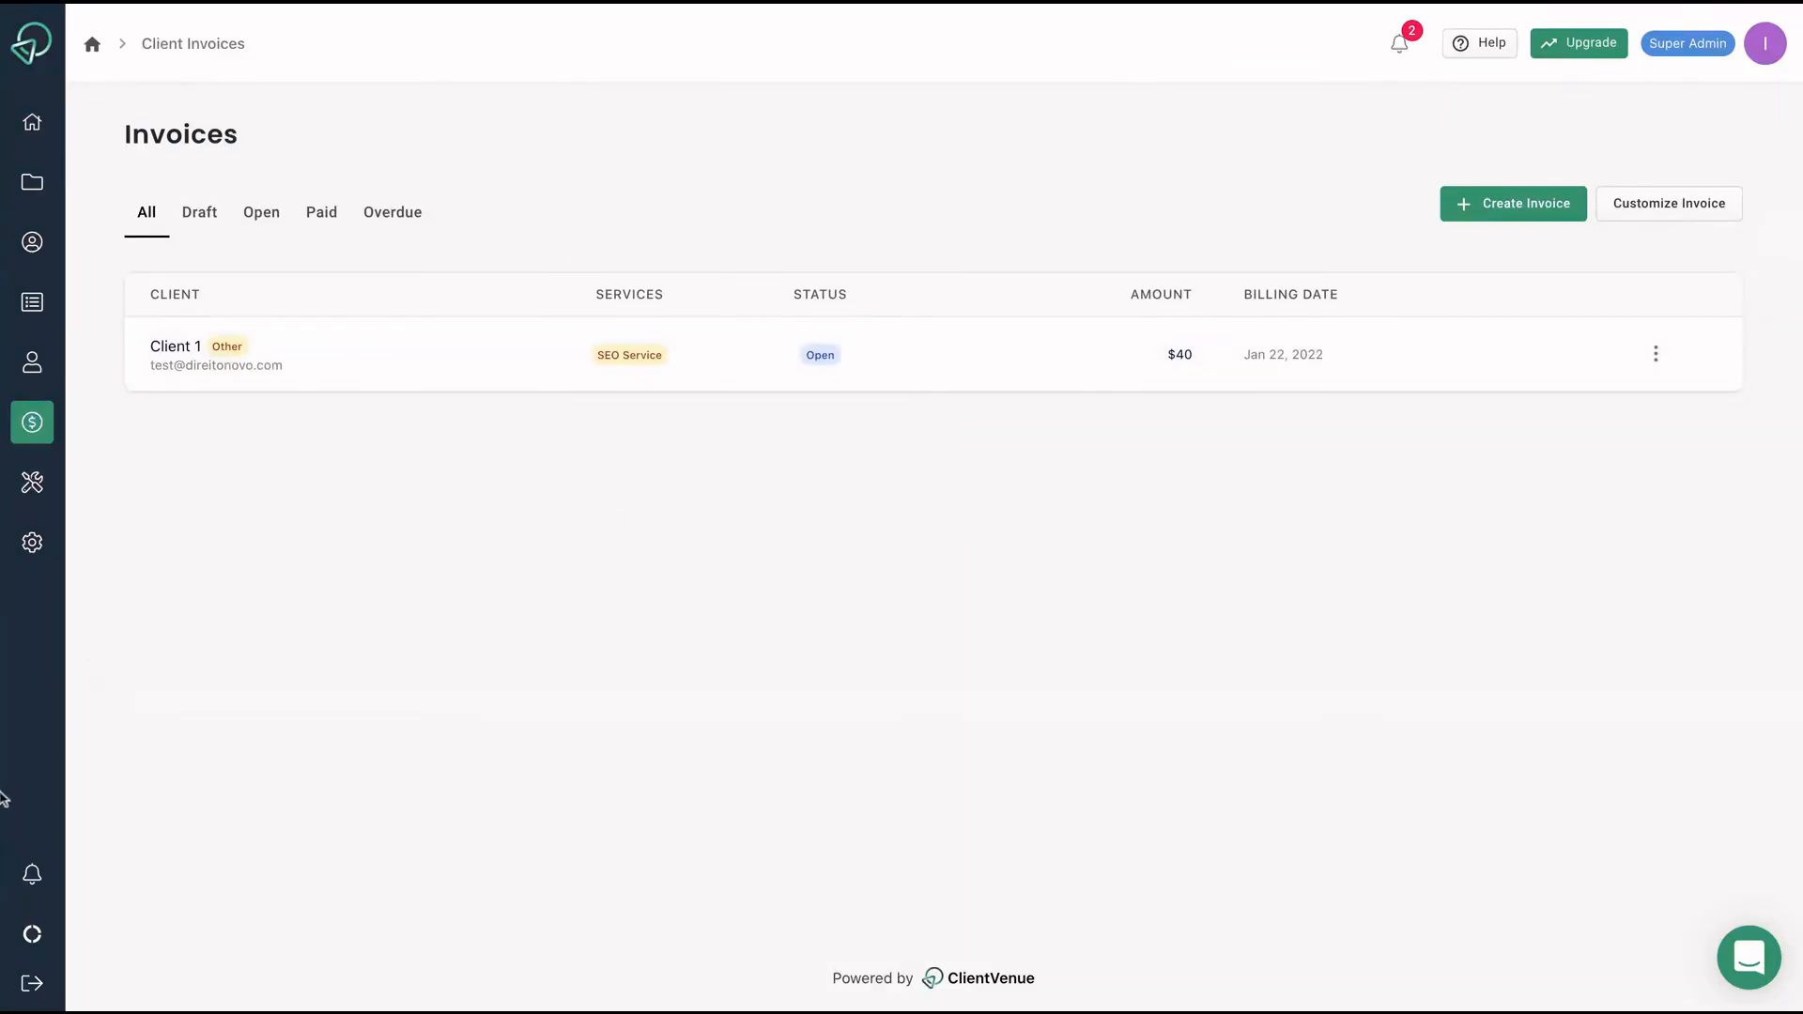
On the Branding page, attempt to switch on email whitelabel and workspace whitelabel.
click(30, 485)
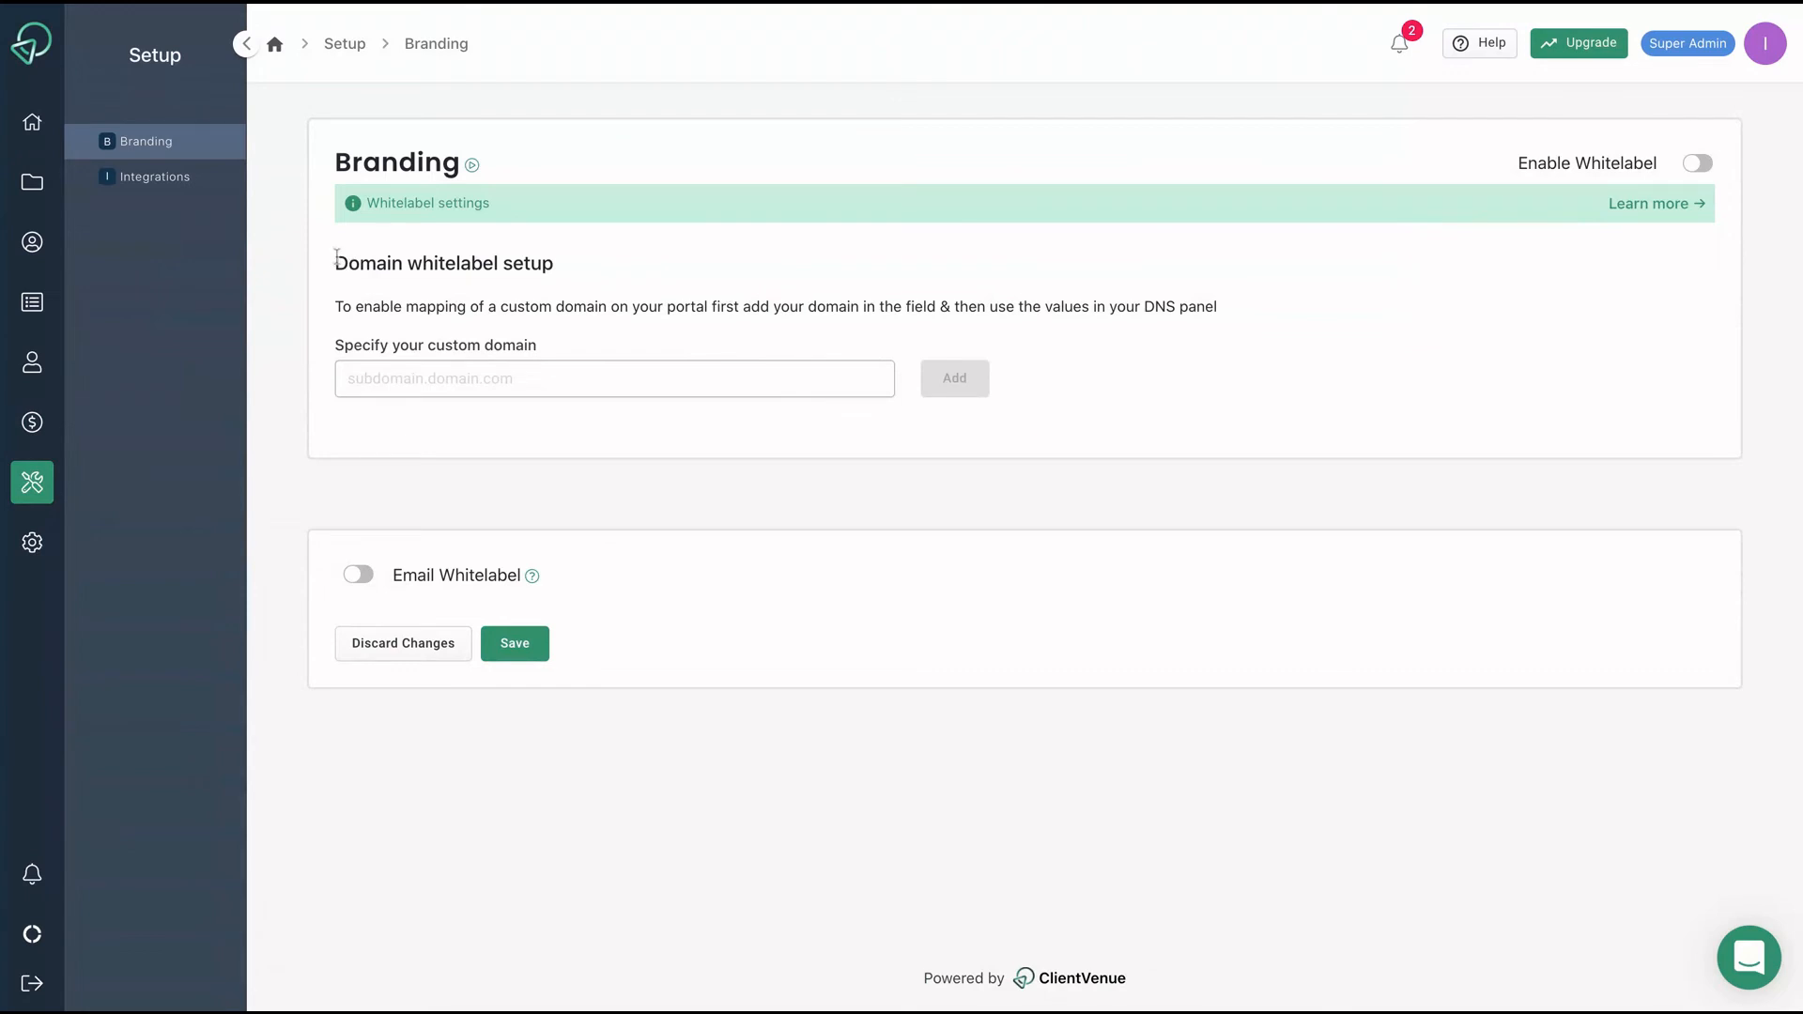
drag(337, 258, 494, 263)
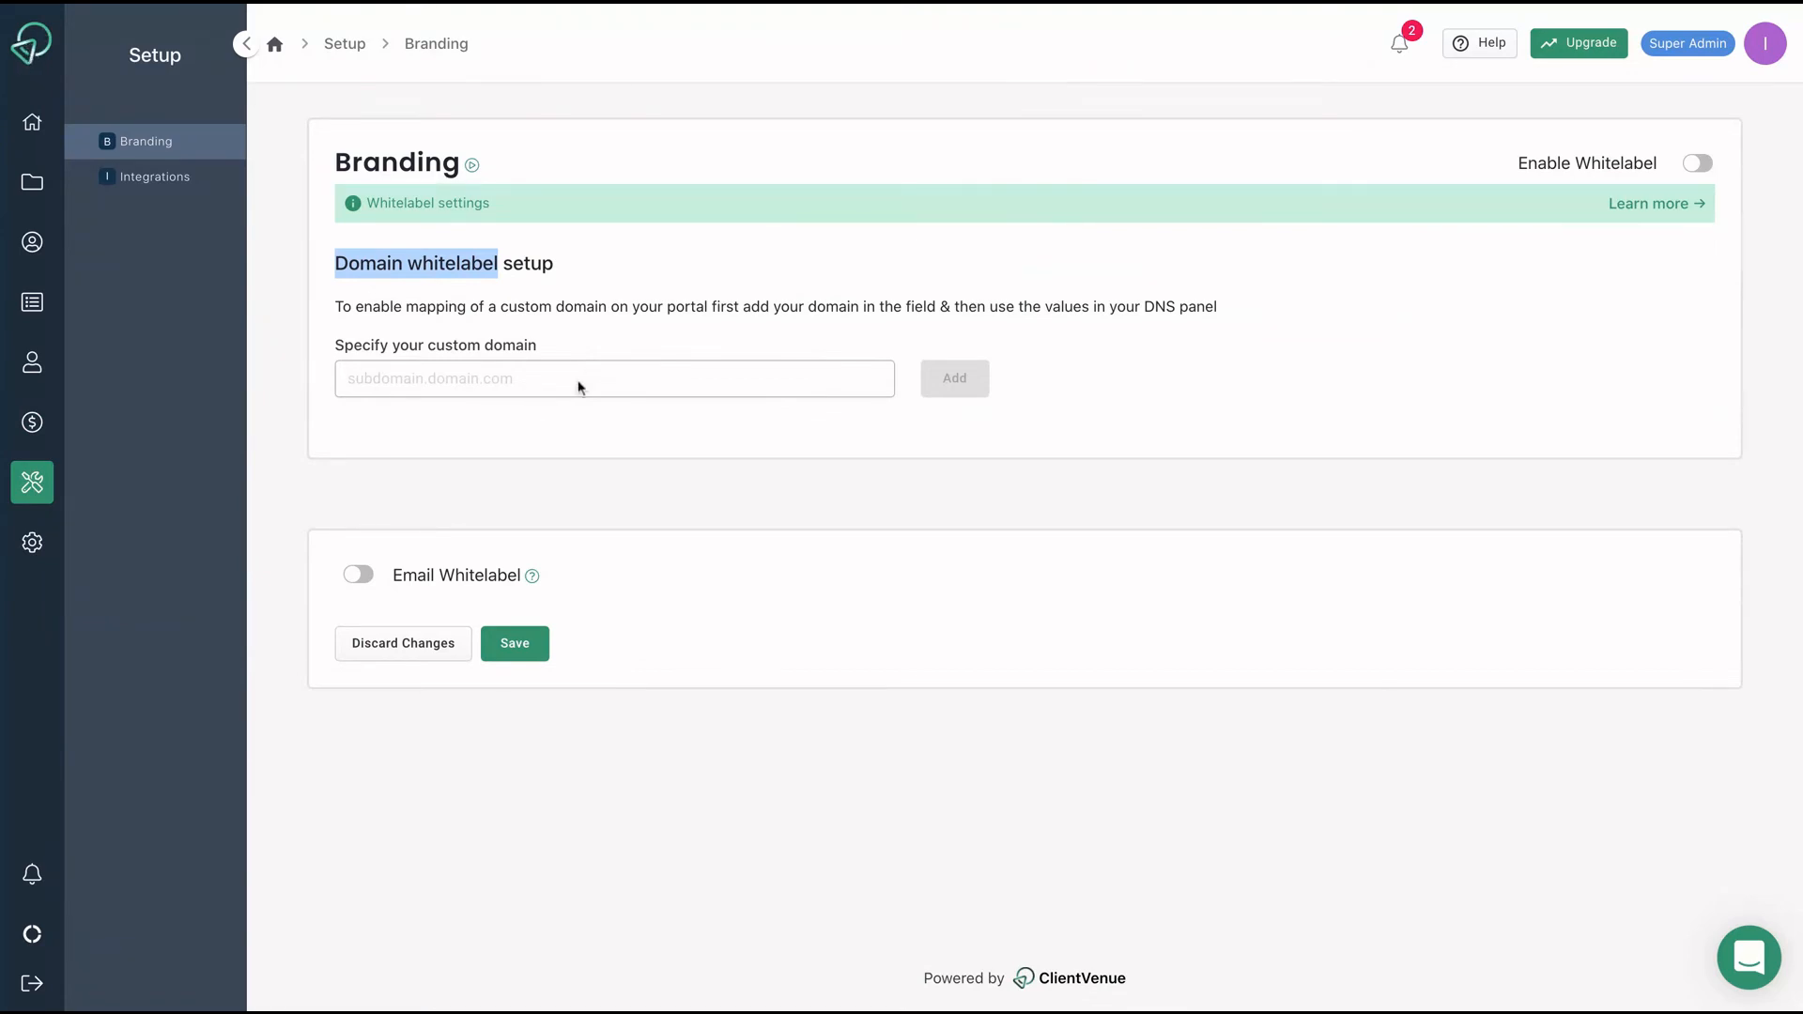
click(364, 577)
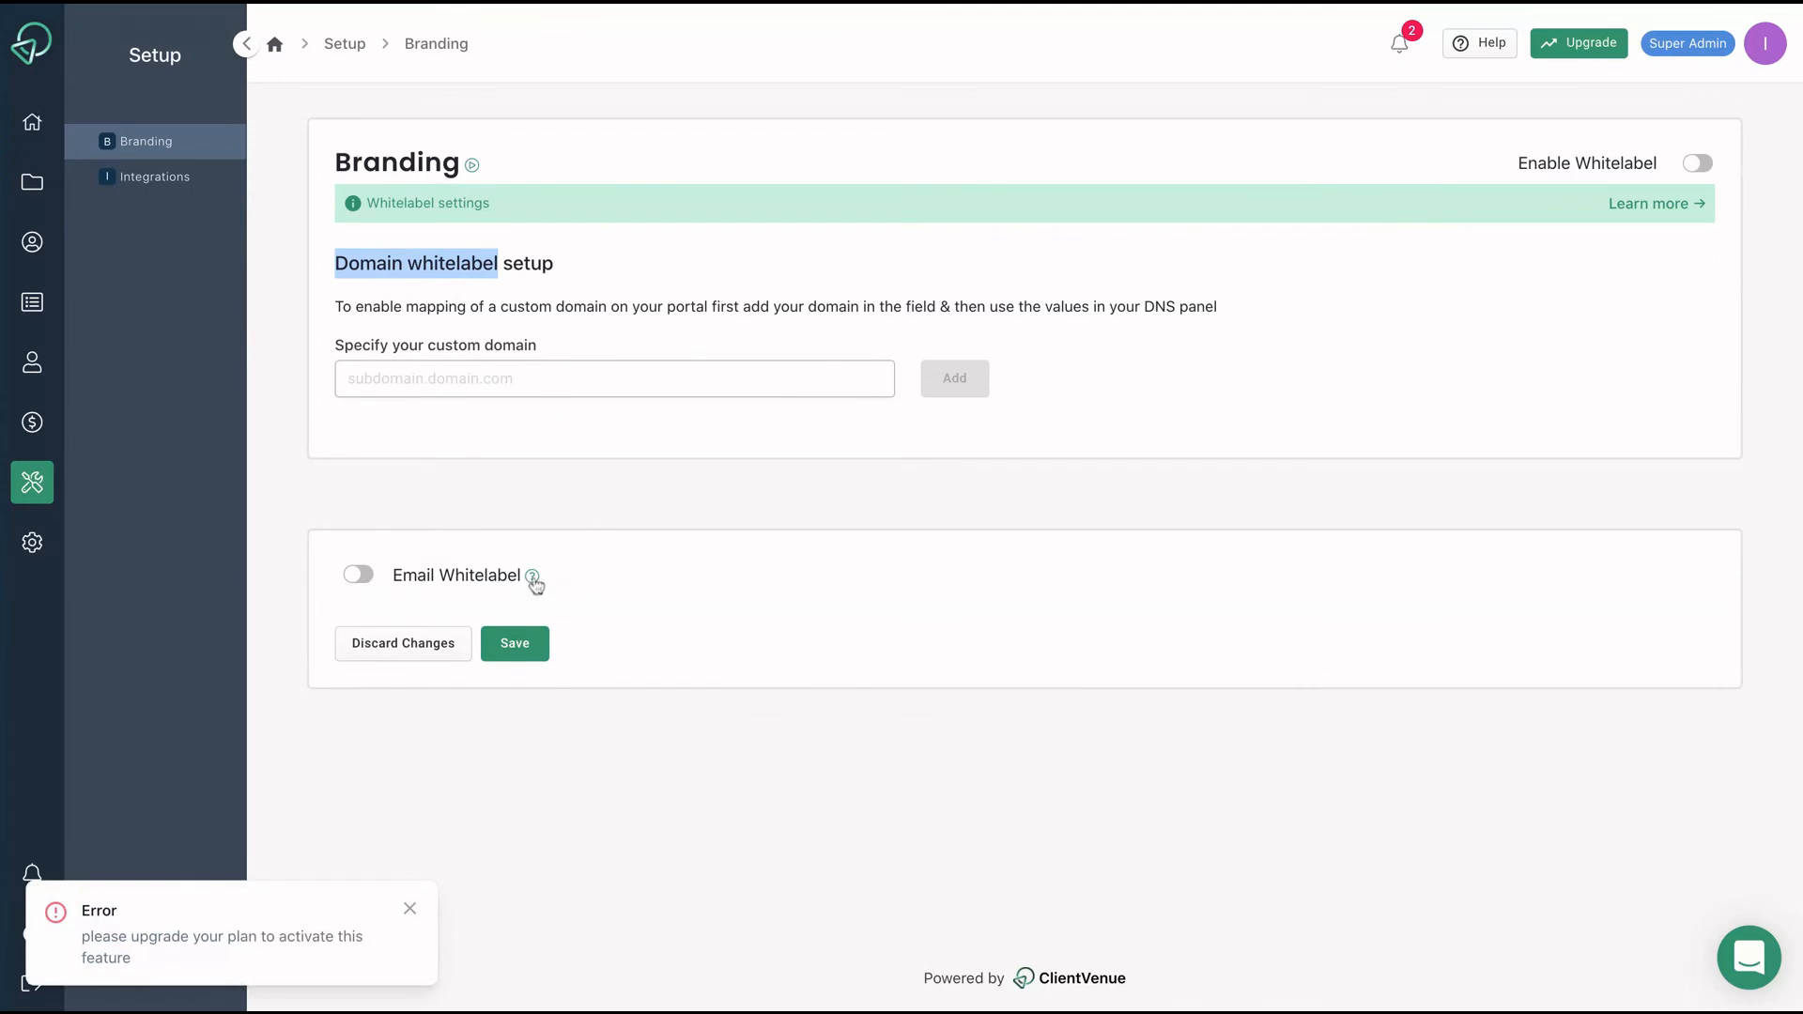
click(534, 579)
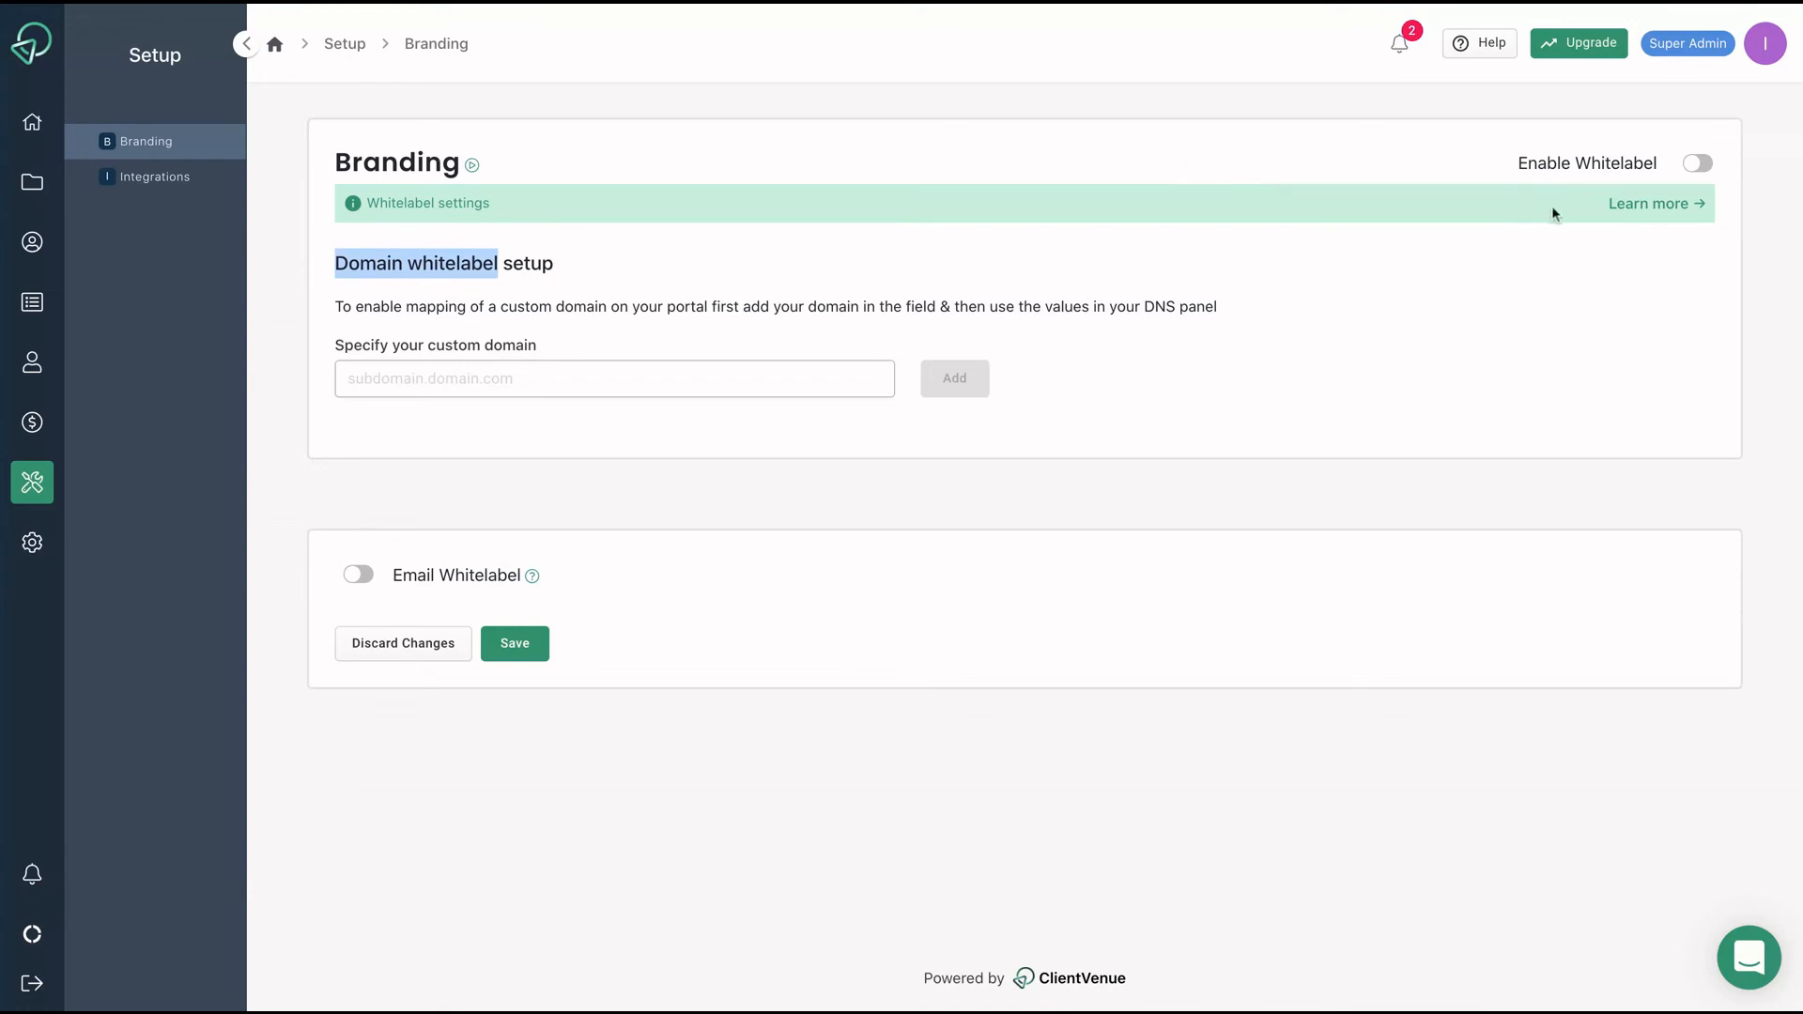
click(1696, 169)
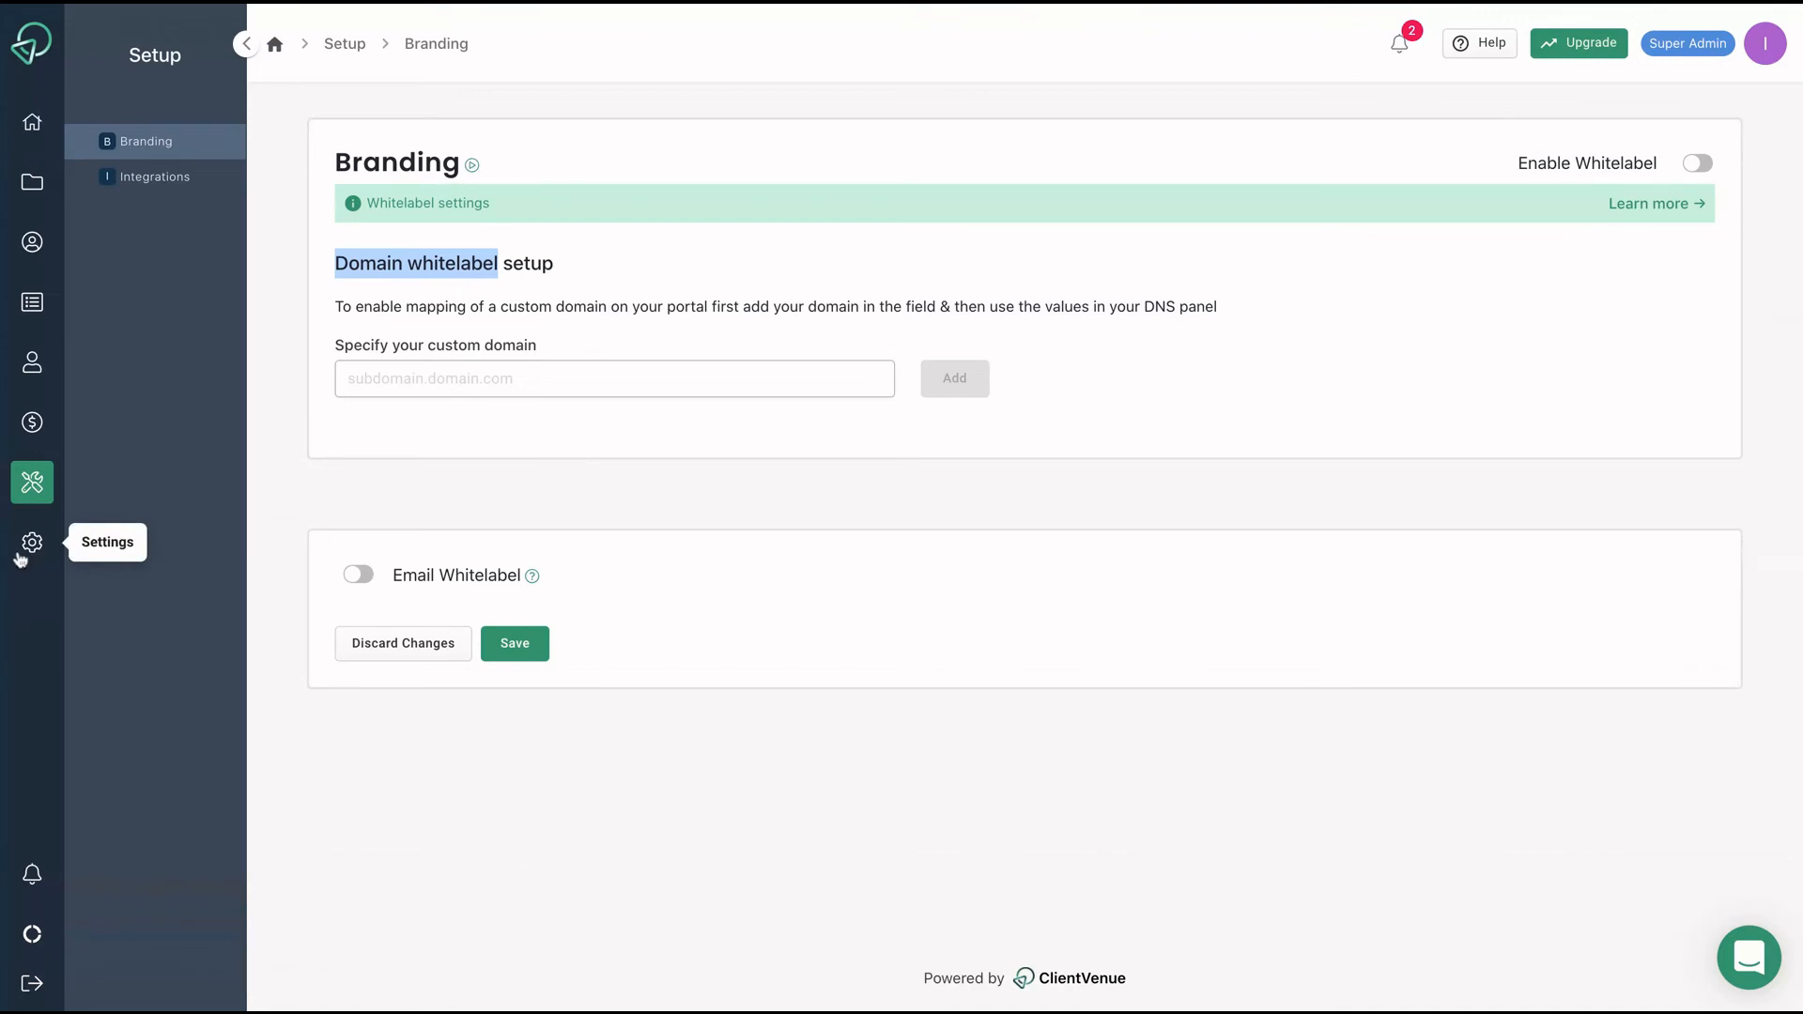
Browse the General, Profile and Security settings pages, ending on Plans.
click(21, 554)
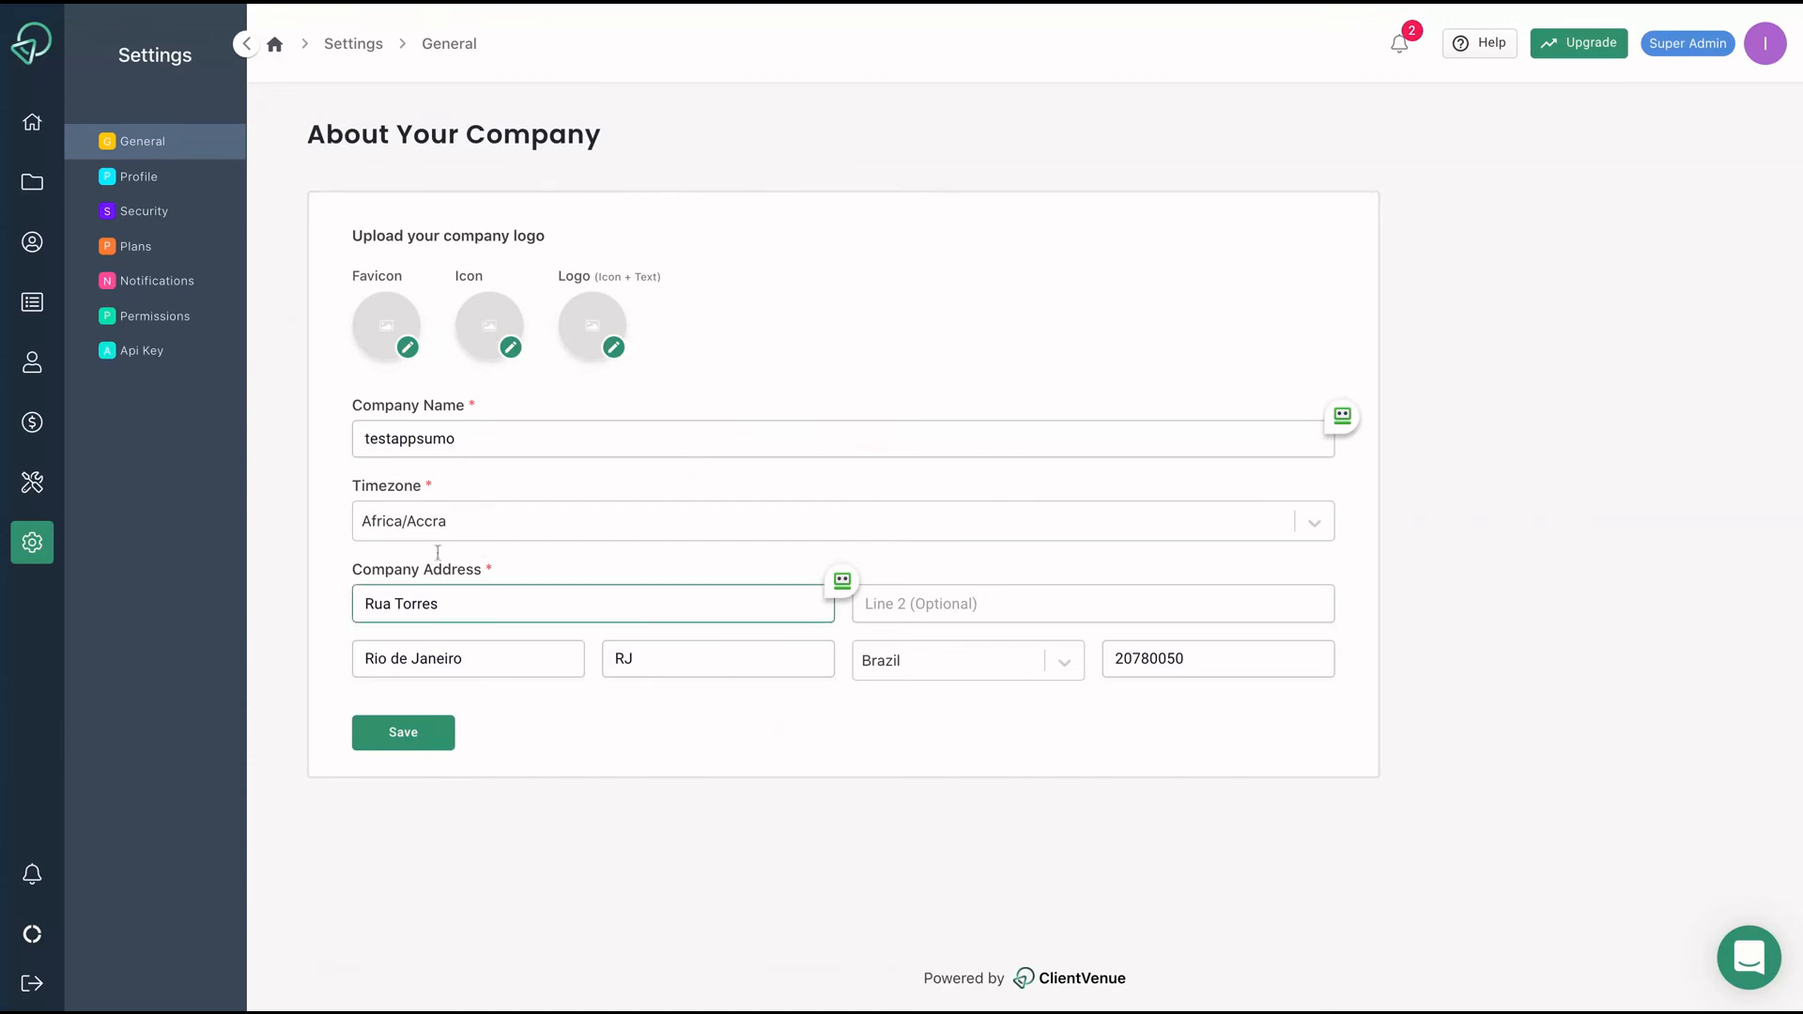
click(139, 177)
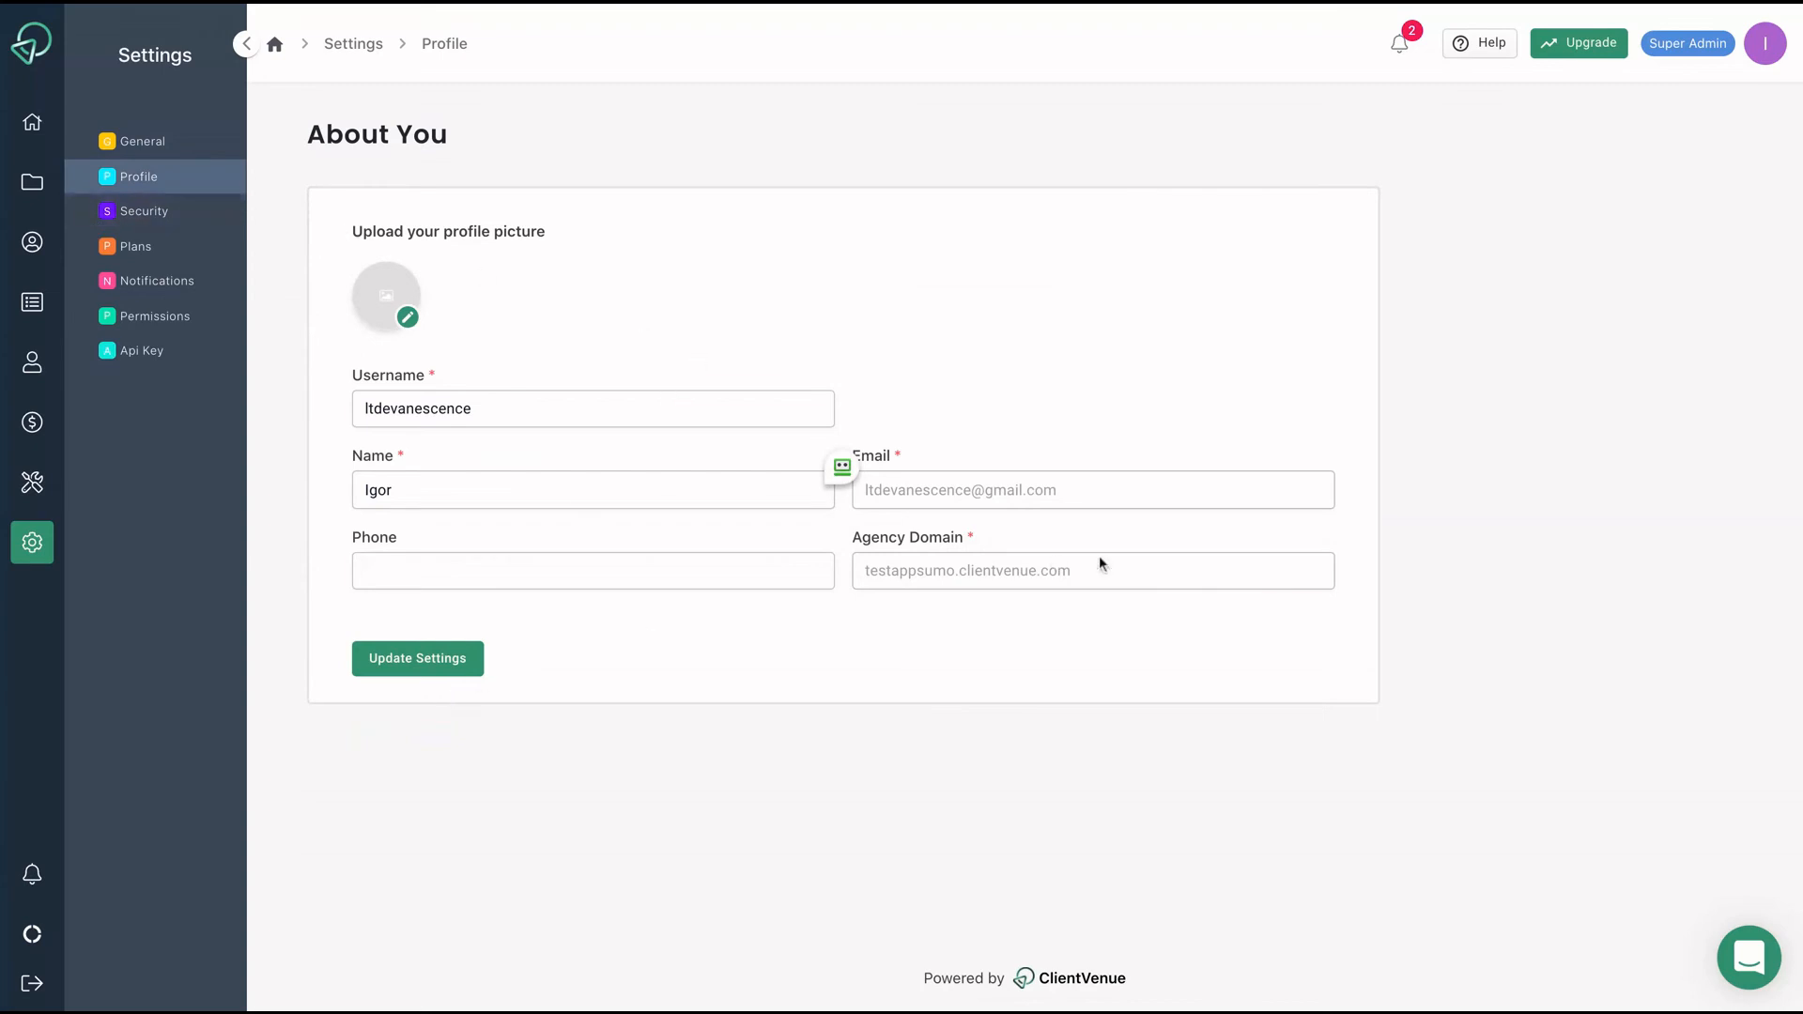
click(201, 220)
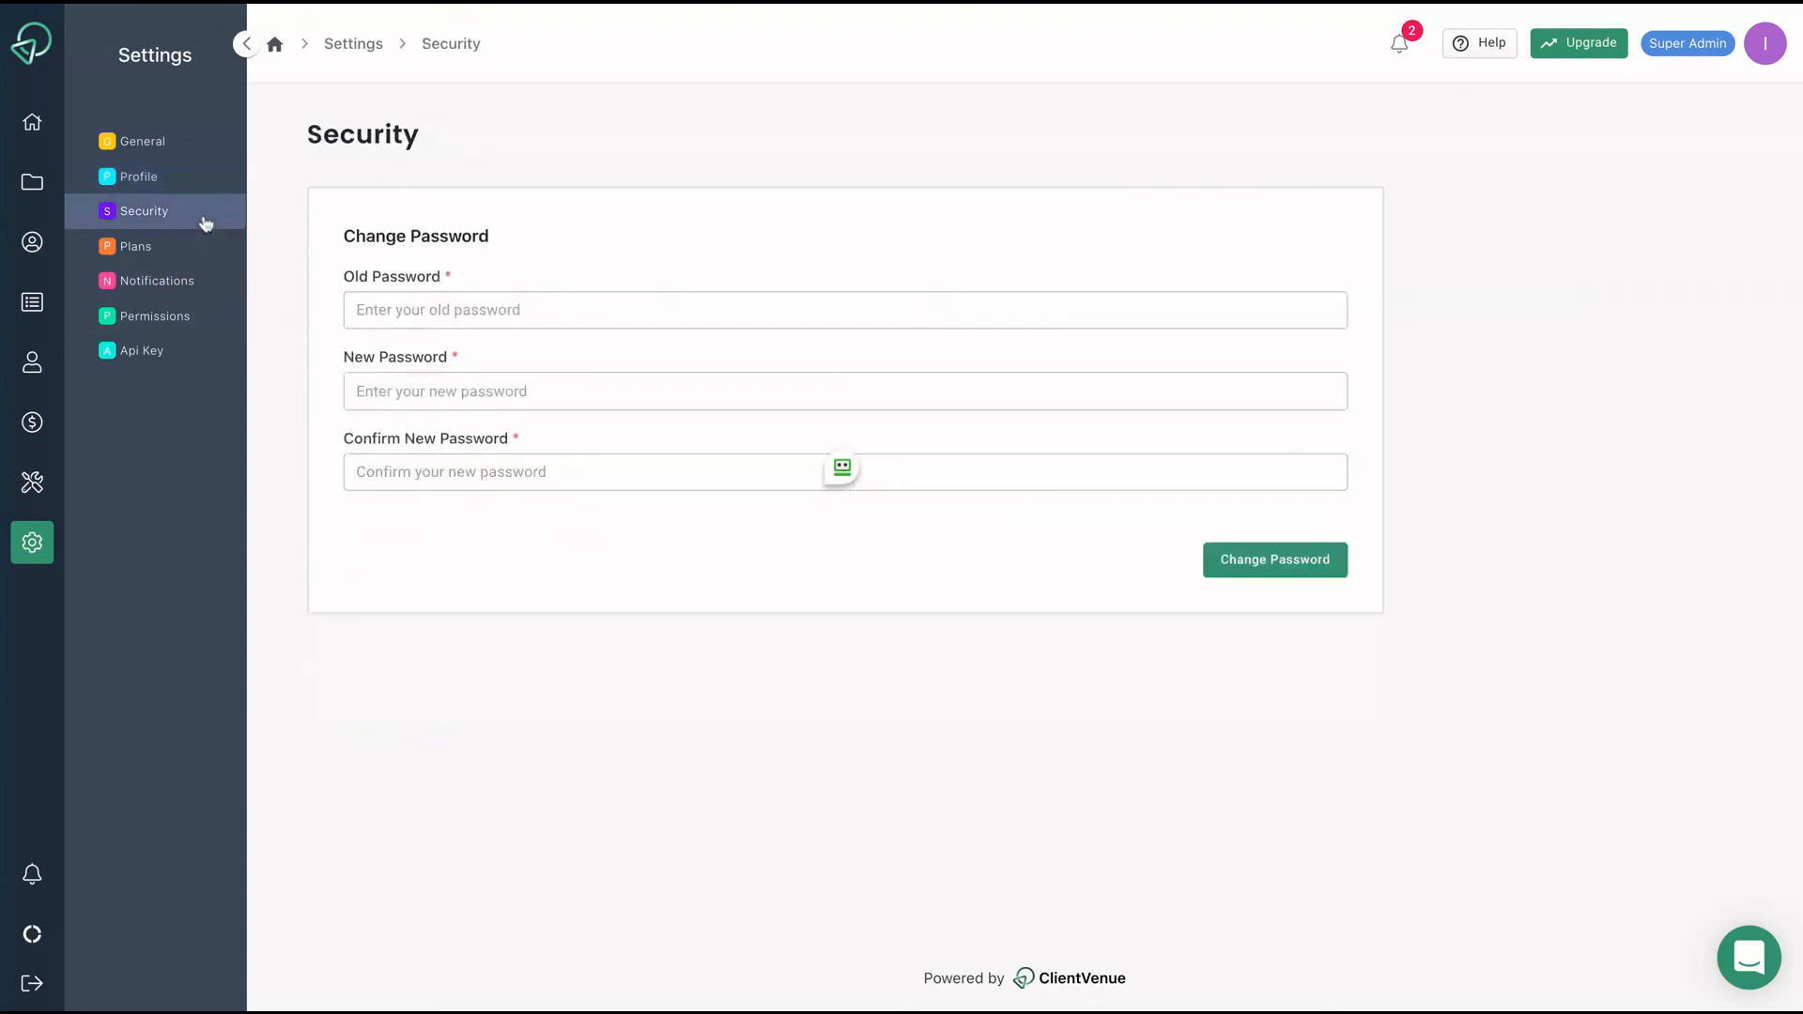
click(178, 261)
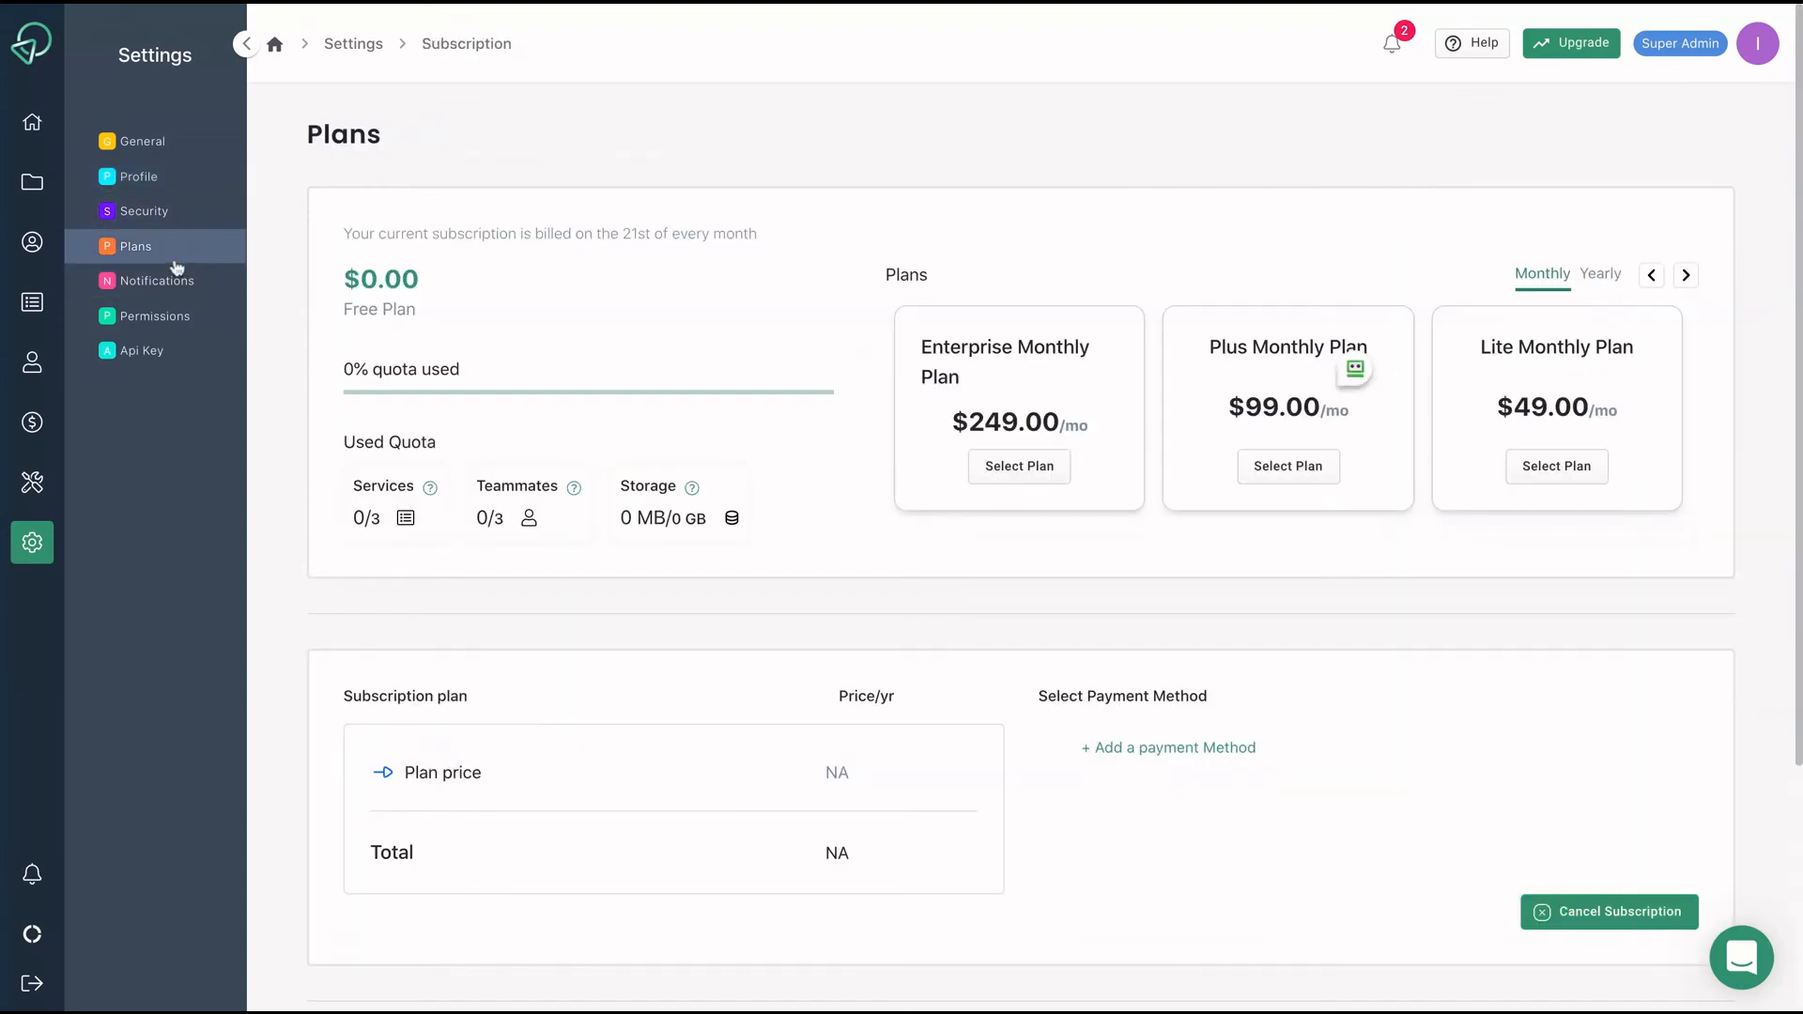
Scroll the plans and highlight the Enterprise Monthly Plan name and its $249.00/mo price.
scroll(549, 547, down, 1)
scroll(549, 547, down, 2)
scroll(547, 543, up, 3)
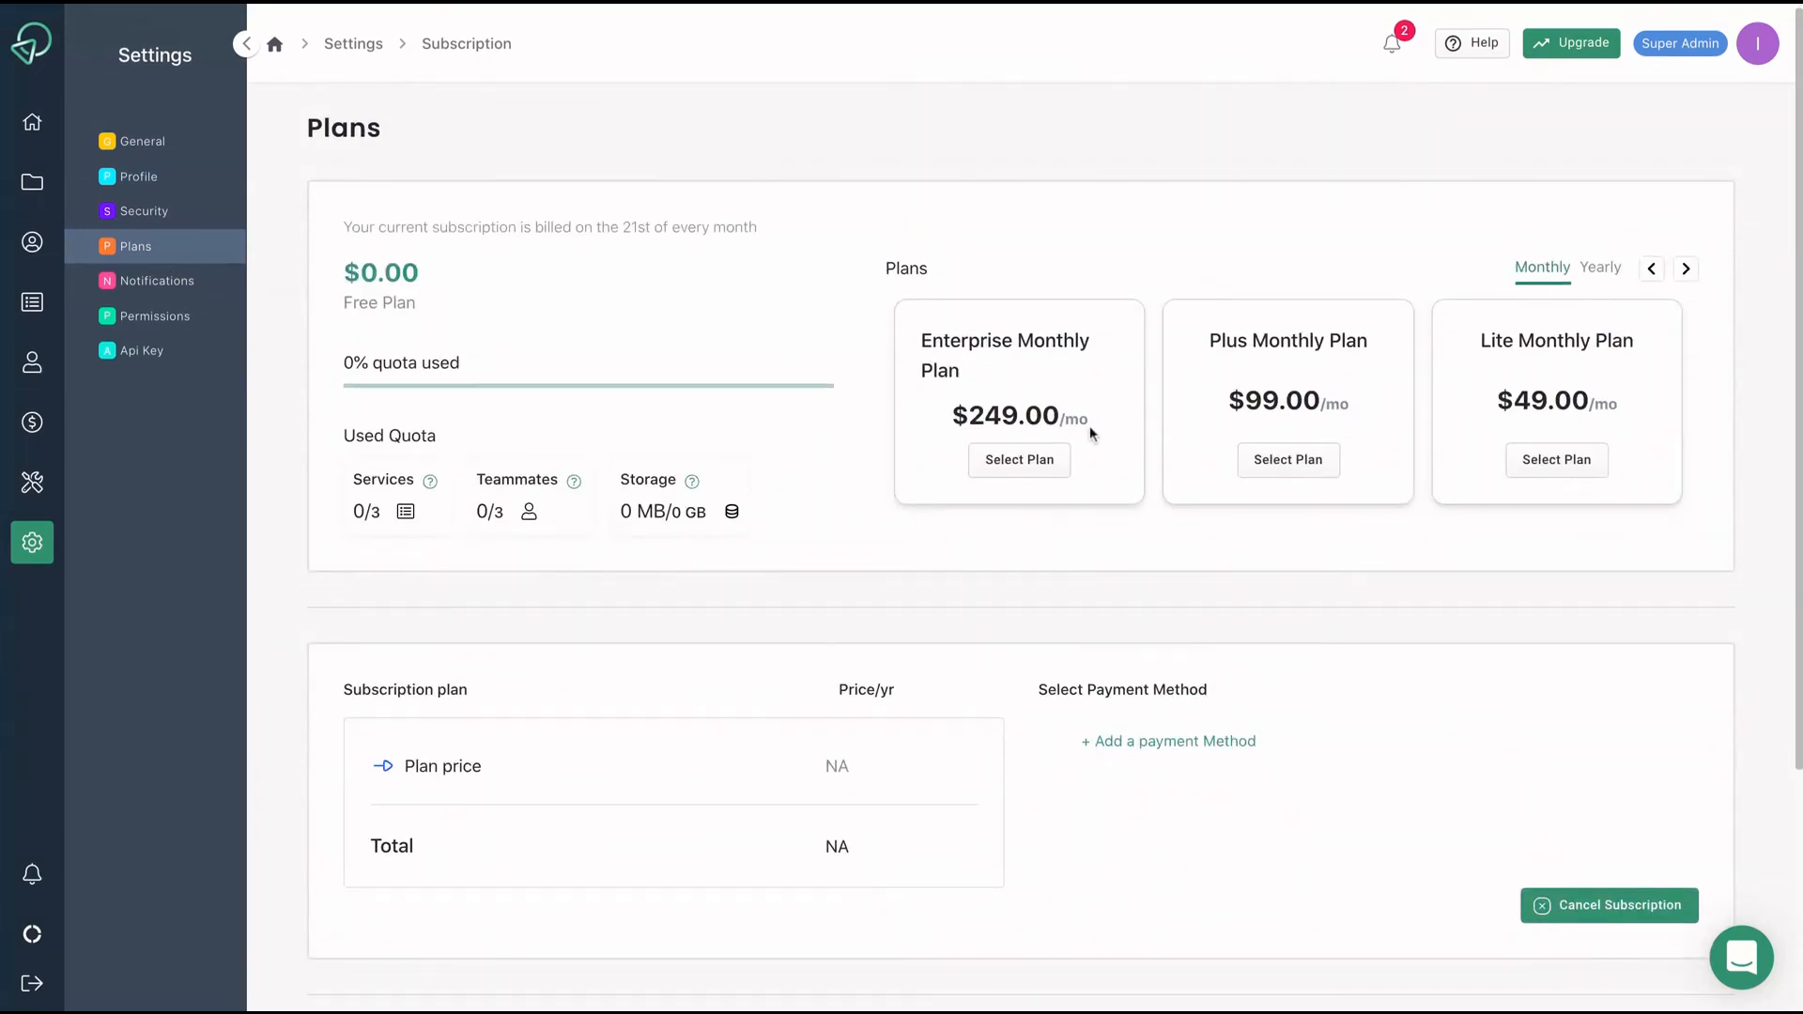
triple_click(999, 389)
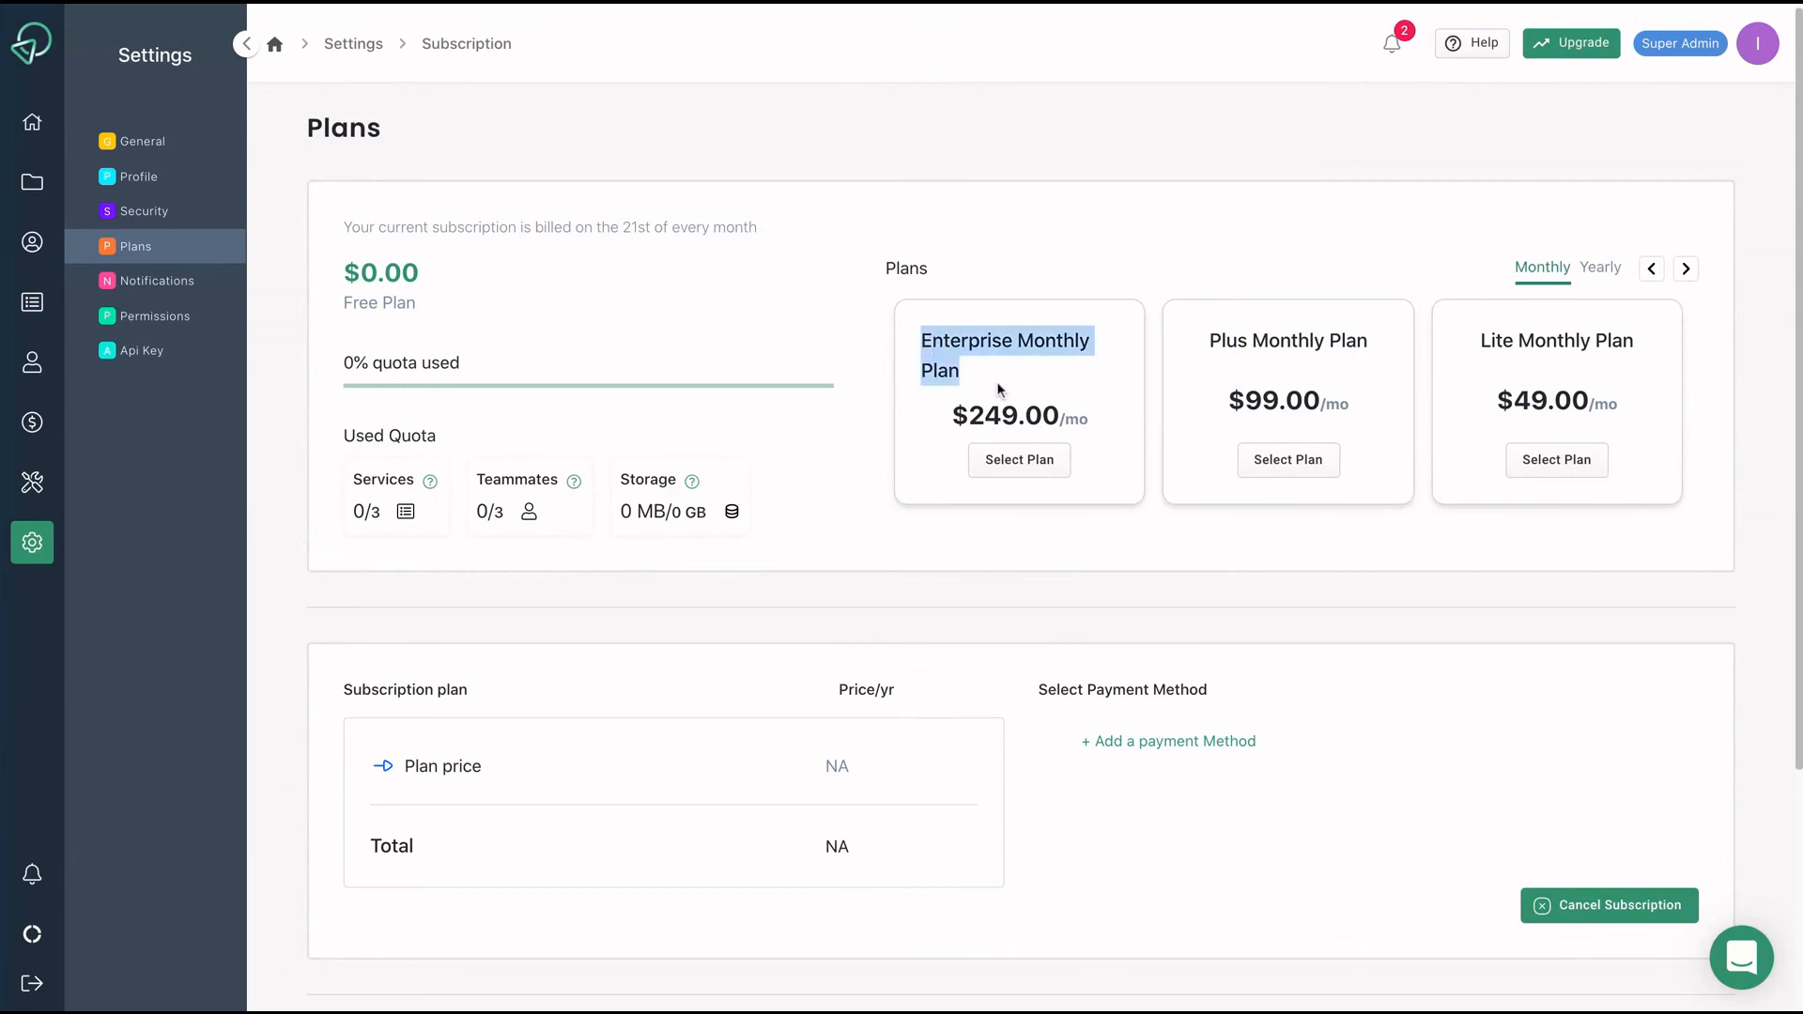
click(955, 422)
key(shift+Right)
key(shift+Right)
key(shift+Right)
key(shift+Right)
key(shift+Right)
key(shift+Right)
key(shift+Right)
key(shift+Right)
key(shift+Right)
key(shift+Right)
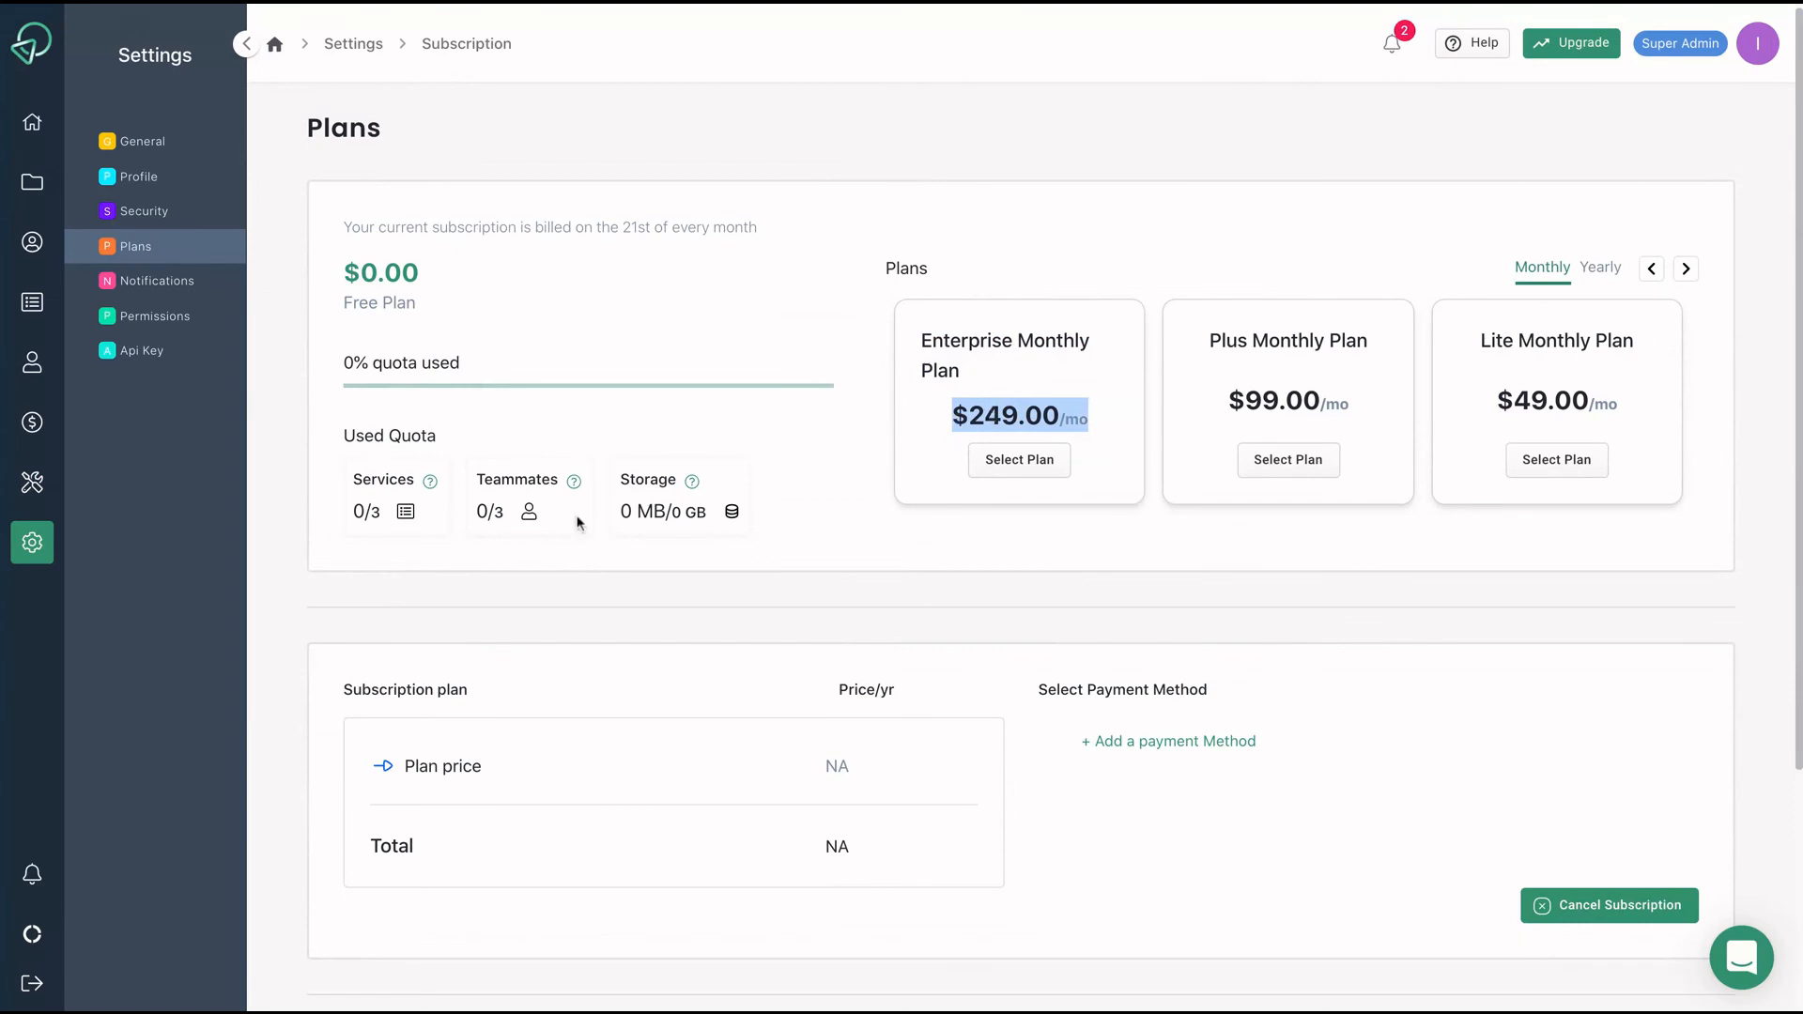
Show the email notification preferences.
scroll(578, 519, down, 4)
scroll(576, 516, up, 5)
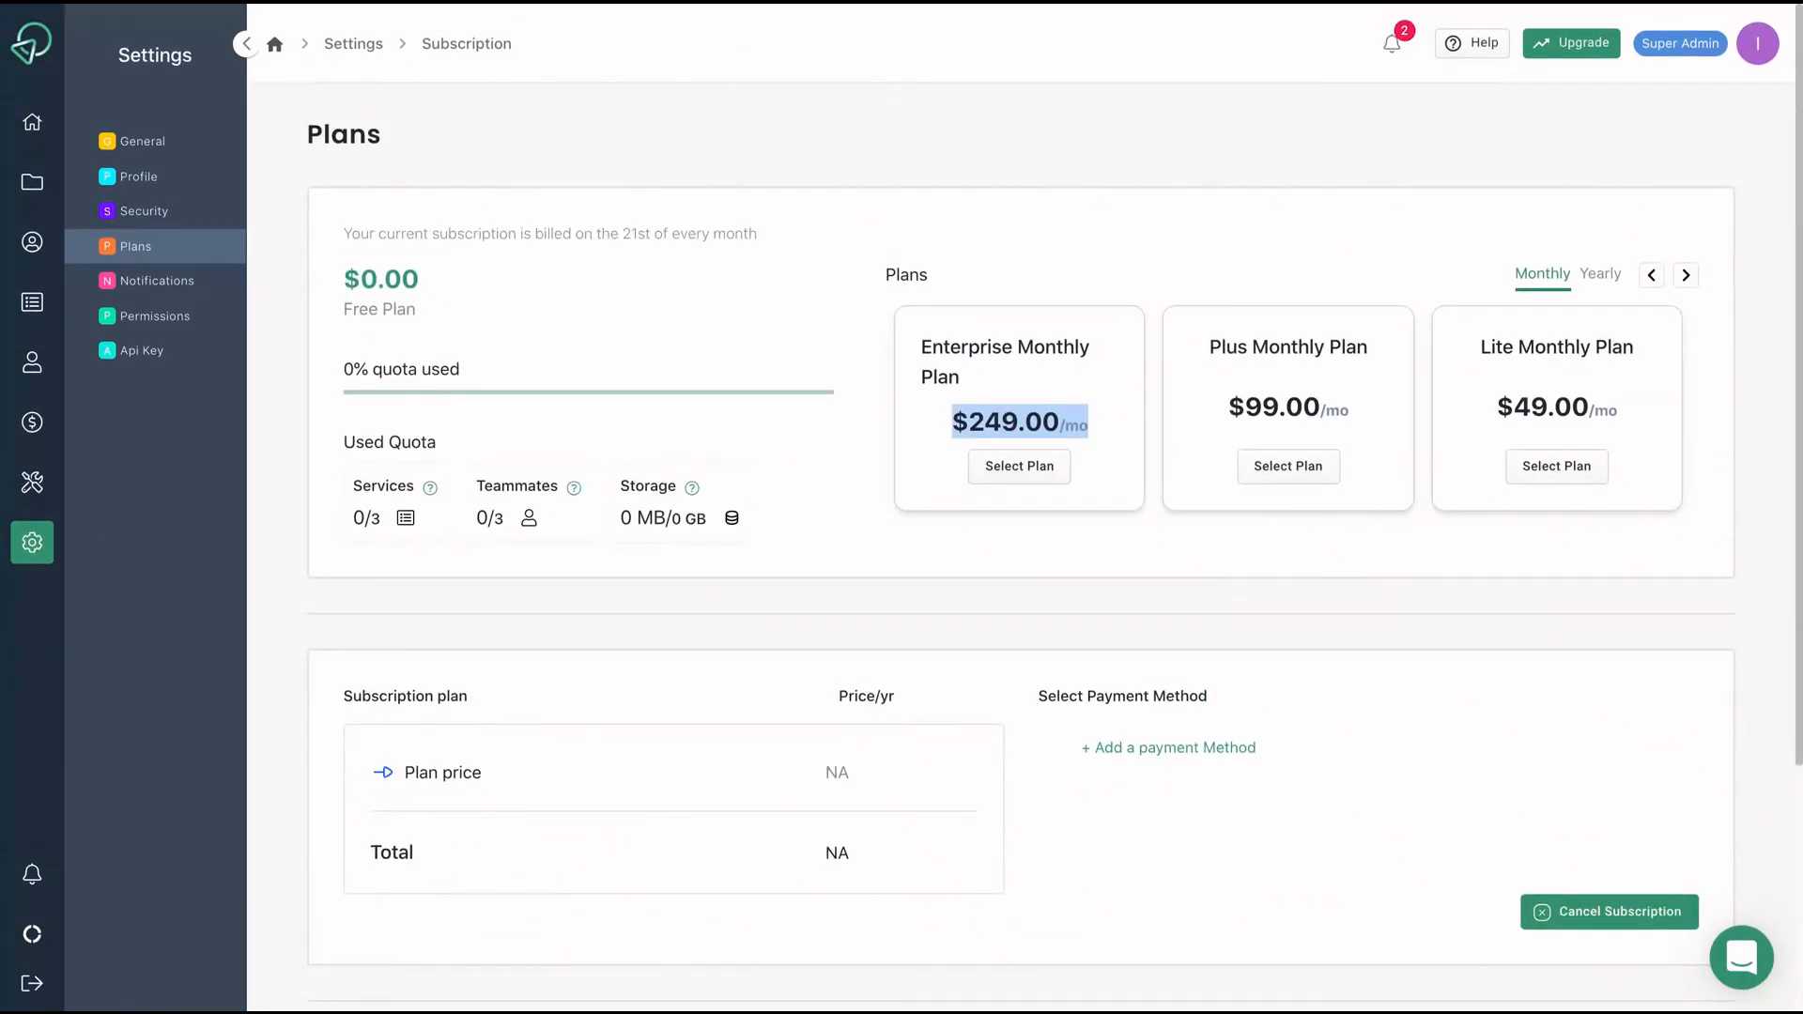
click(185, 286)
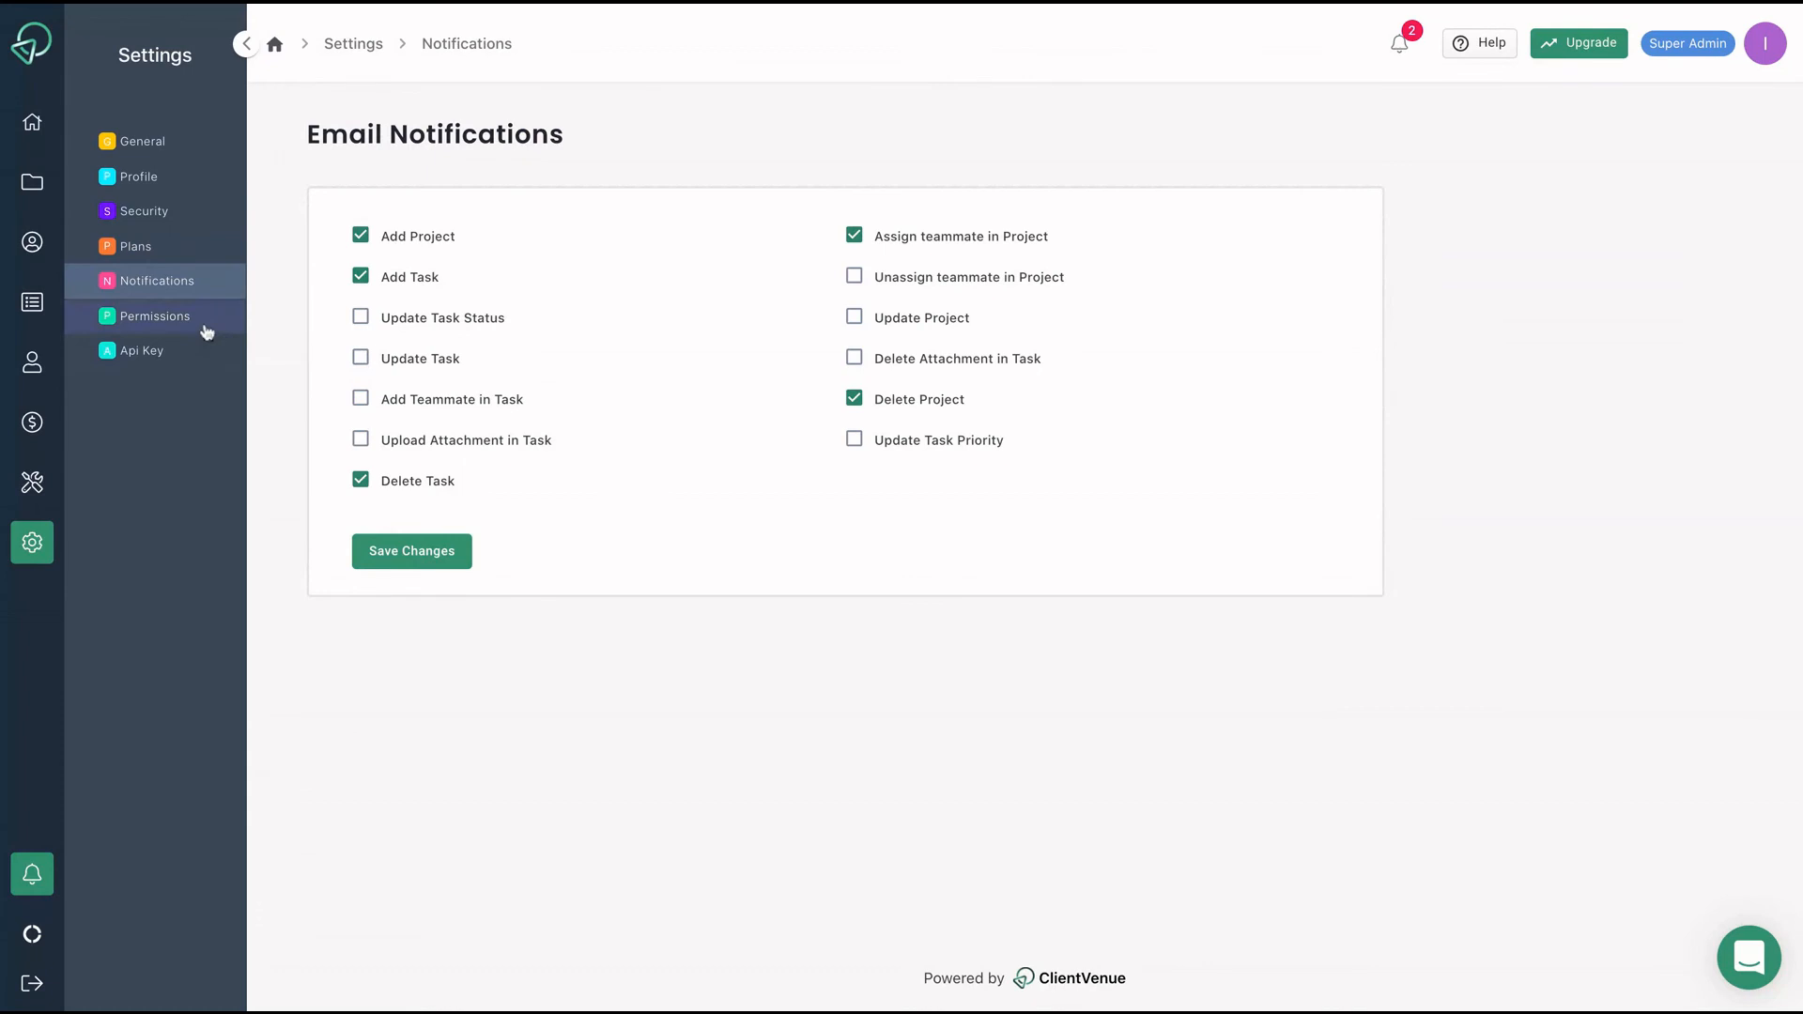
Check the workspace User Permissions page, then move on to the Api Key page.
click(206, 332)
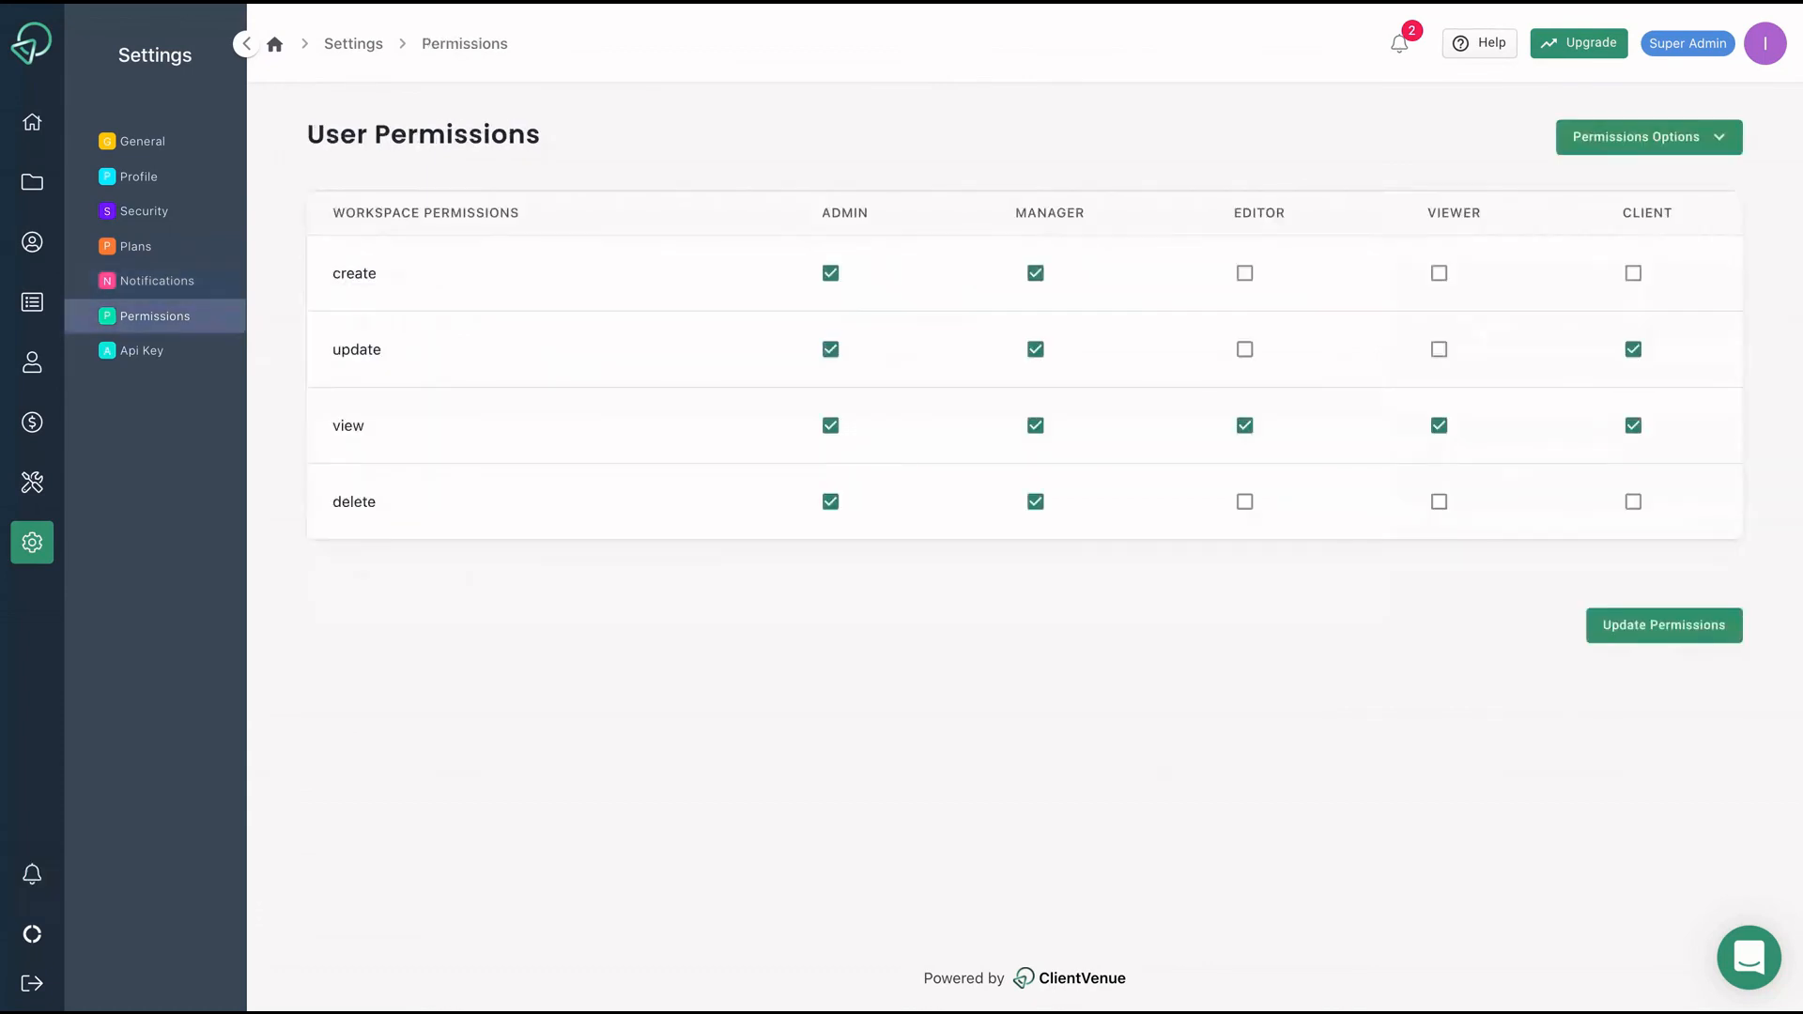
click(174, 360)
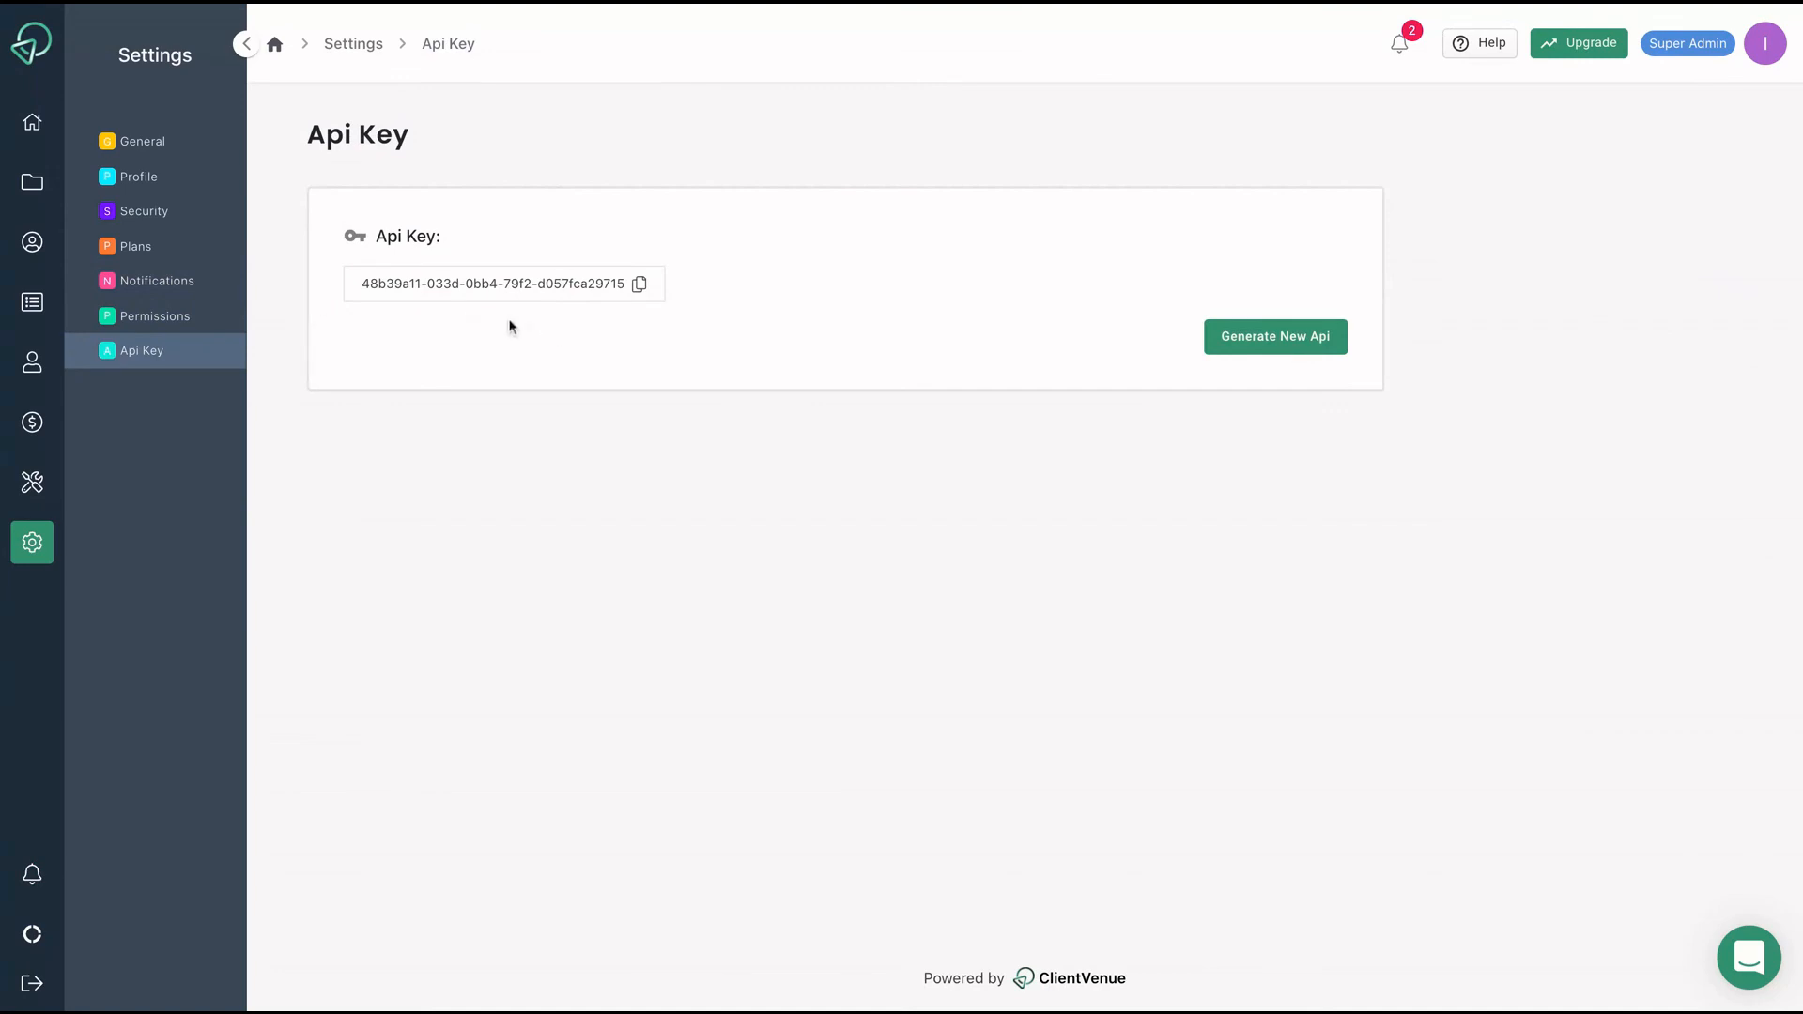